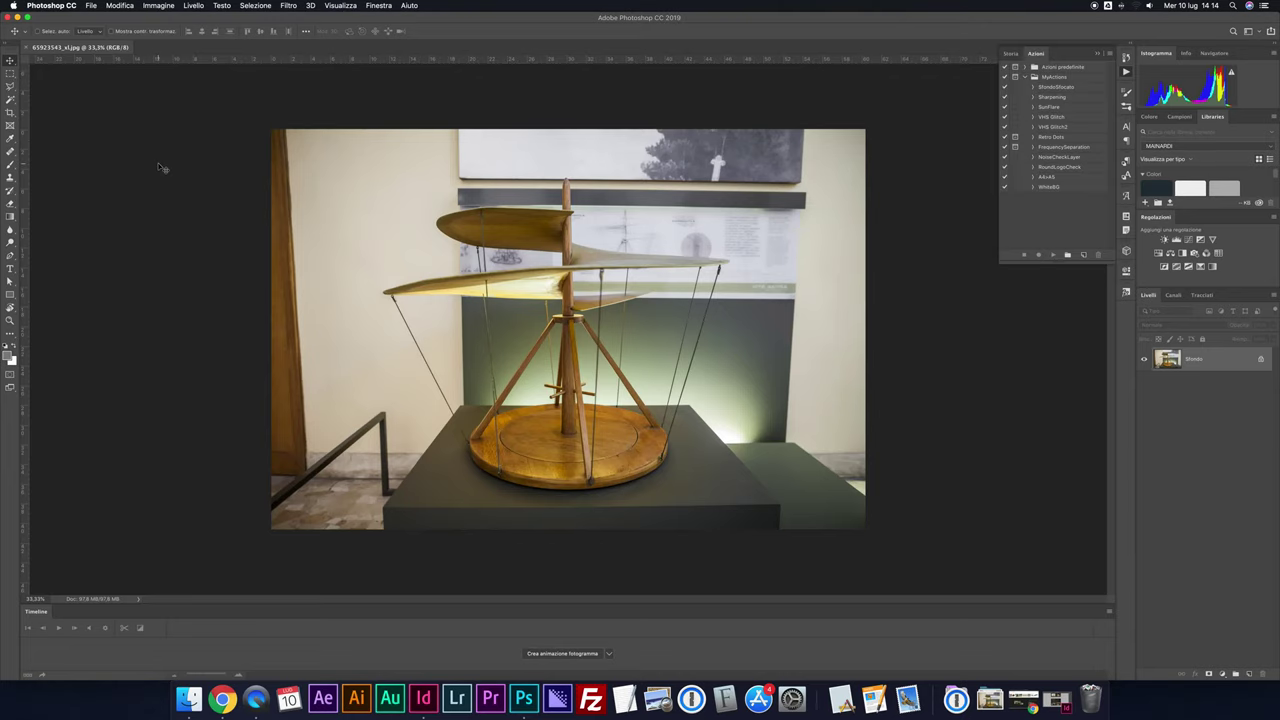
Switch to the Pen tool and zoom to 200% on the upper rotor blade
{"action": "key", "text": "p"}
{"action": "scroll", "coordinate": [566, 320], "scroll_direction": "up", "scroll_amount": 3}
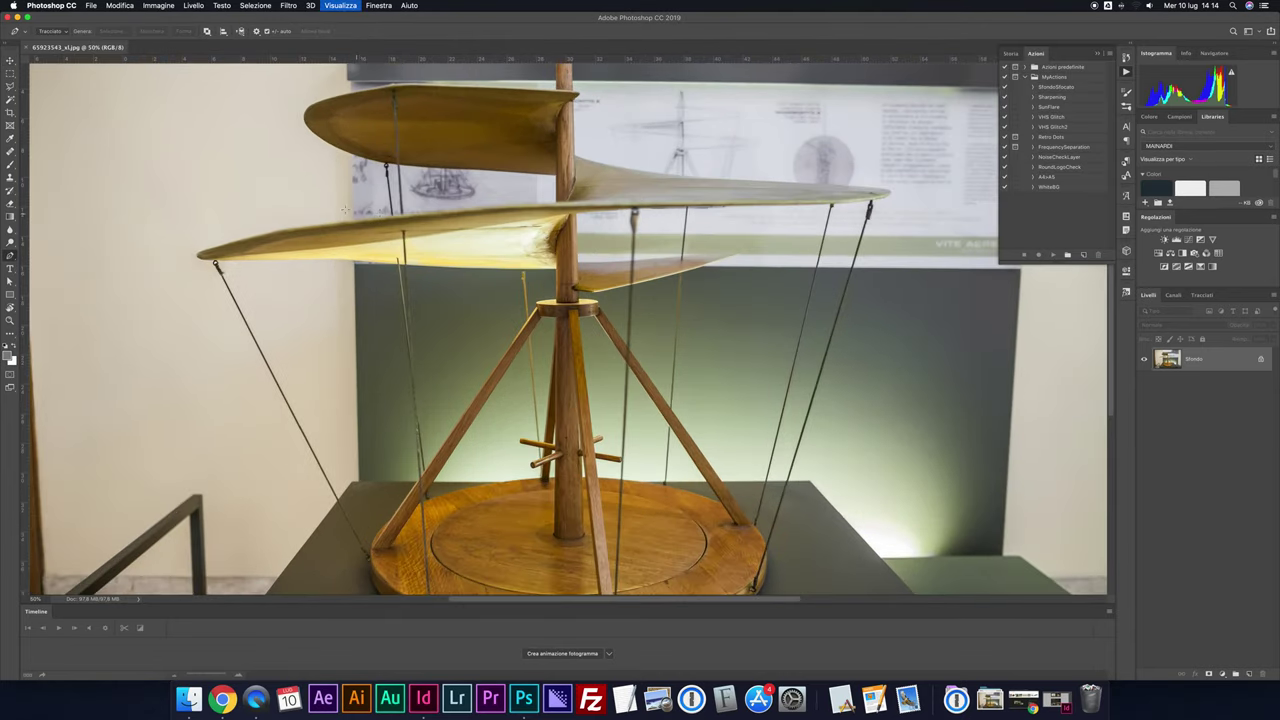
{"action": "scroll", "coordinate": [380, 213], "scroll_direction": "up", "scroll_amount": 1}
{"action": "scroll", "coordinate": [380, 213], "scroll_direction": "up", "scroll_amount": 2}
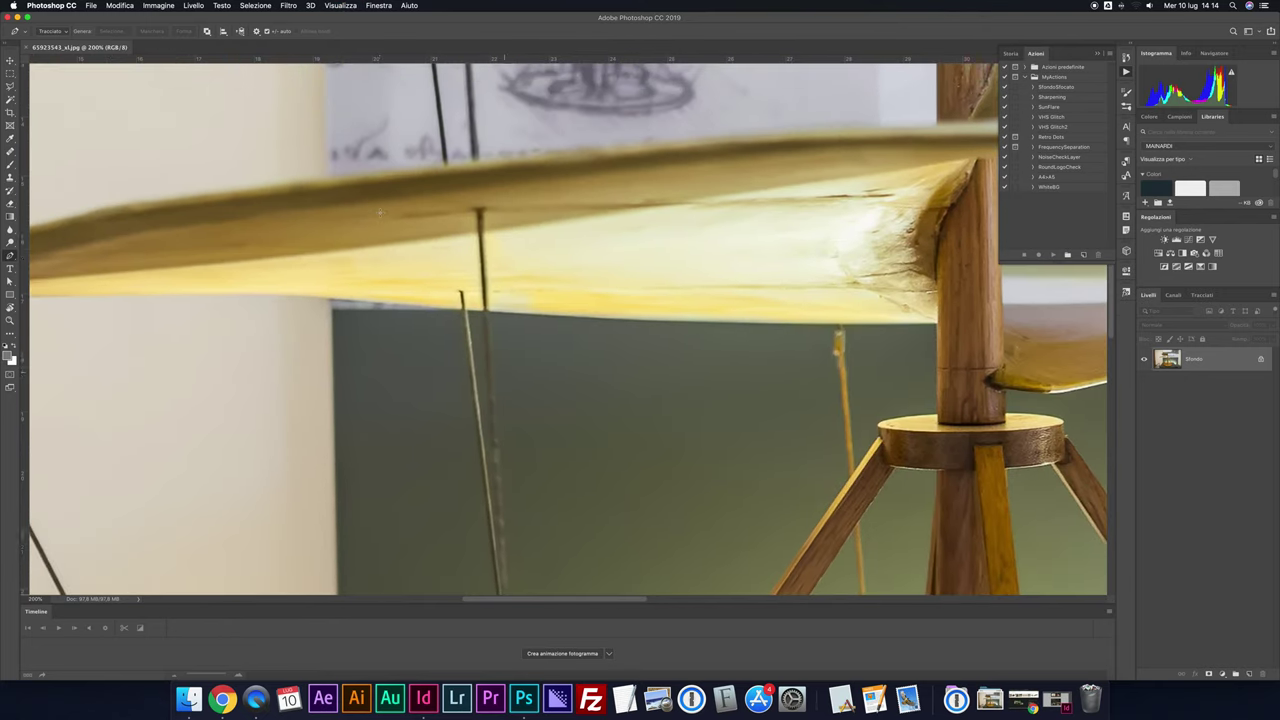
Trace the path along the upper blade's edge and curve it around the tip's underside
{"action": "left_click", "coordinate": [443, 165]}
{"action": "scroll", "coordinate": [443, 165], "scroll_direction": "left", "scroll_amount": 5}
{"action": "left_click_drag", "start_coordinate": [372, 211], "coordinate": [325, 226]}
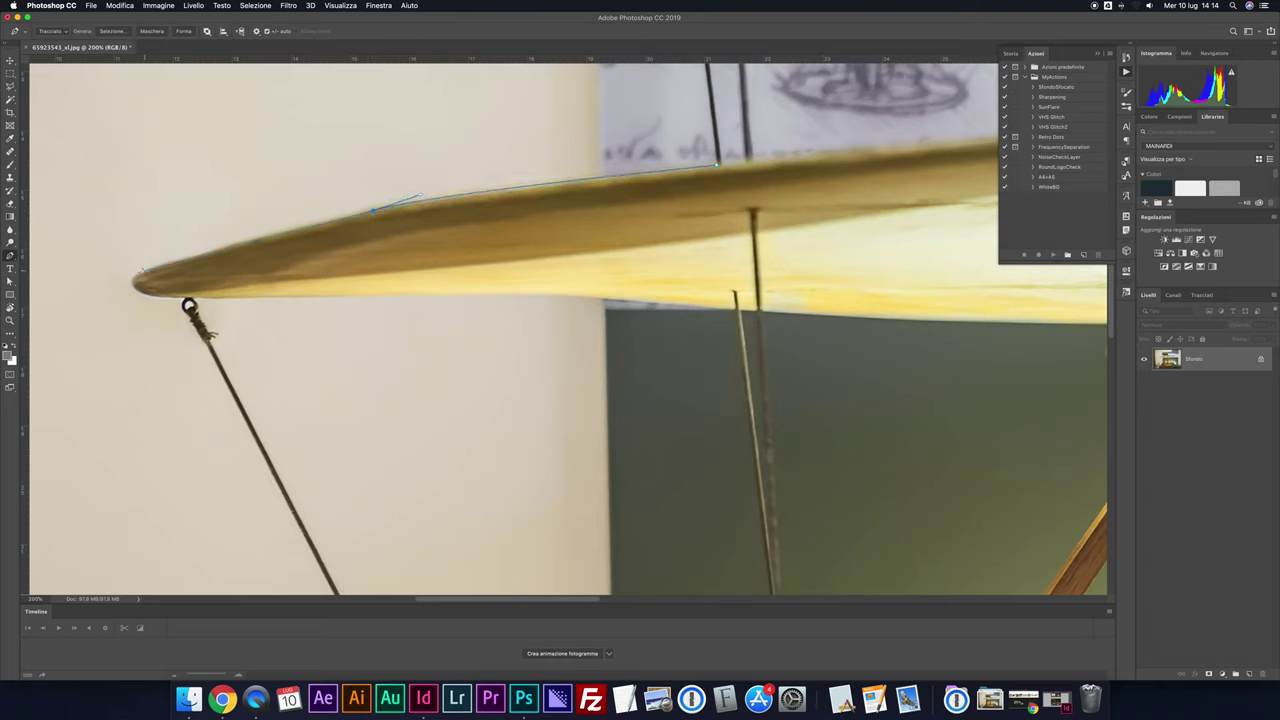
{"action": "left_click_drag", "start_coordinate": [139, 270], "coordinate": [63, 300]}
{"action": "left_click", "coordinate": [139, 271], "text": "alt"}
{"action": "left_click_drag", "start_coordinate": [143, 293], "coordinate": [166, 302]}
{"action": "key", "text": "super+plus"}
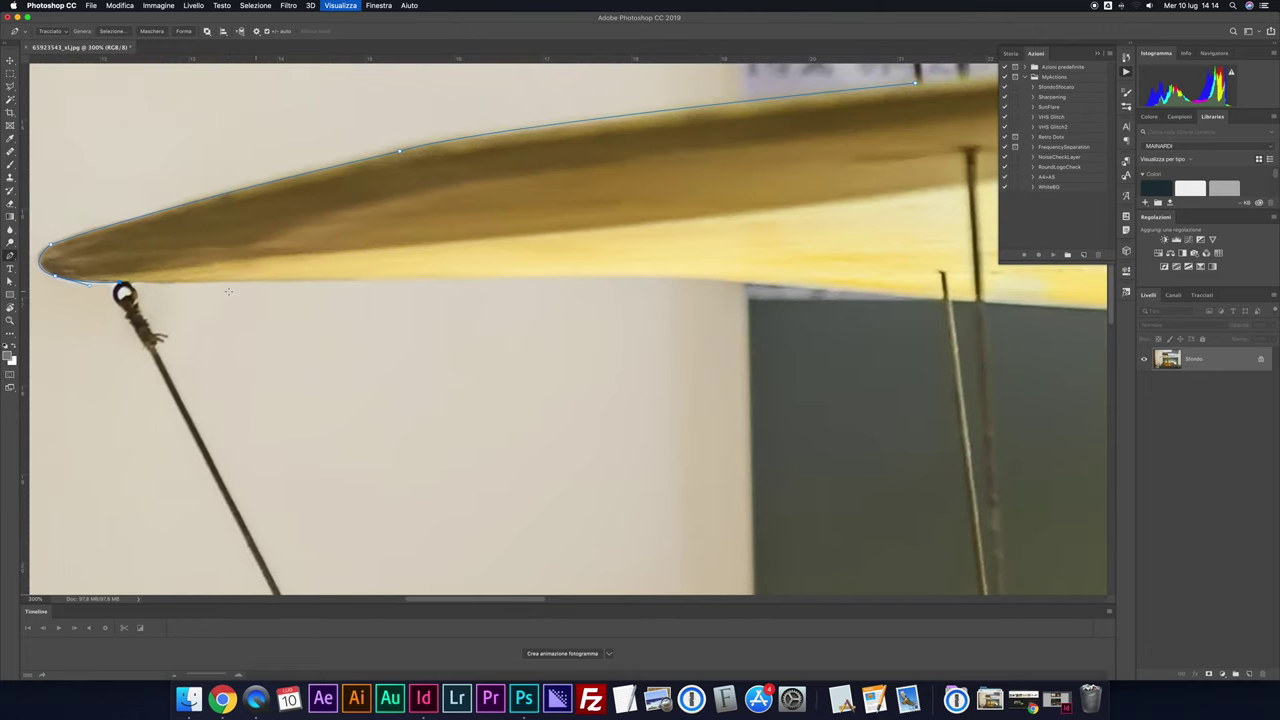
{"action": "left_click_drag", "start_coordinate": [121, 293], "coordinate": [133, 320]}
Add sharp corner anchors around the rope hook down to where the rope leaves it
{"action": "key", "text": "super+plus"}
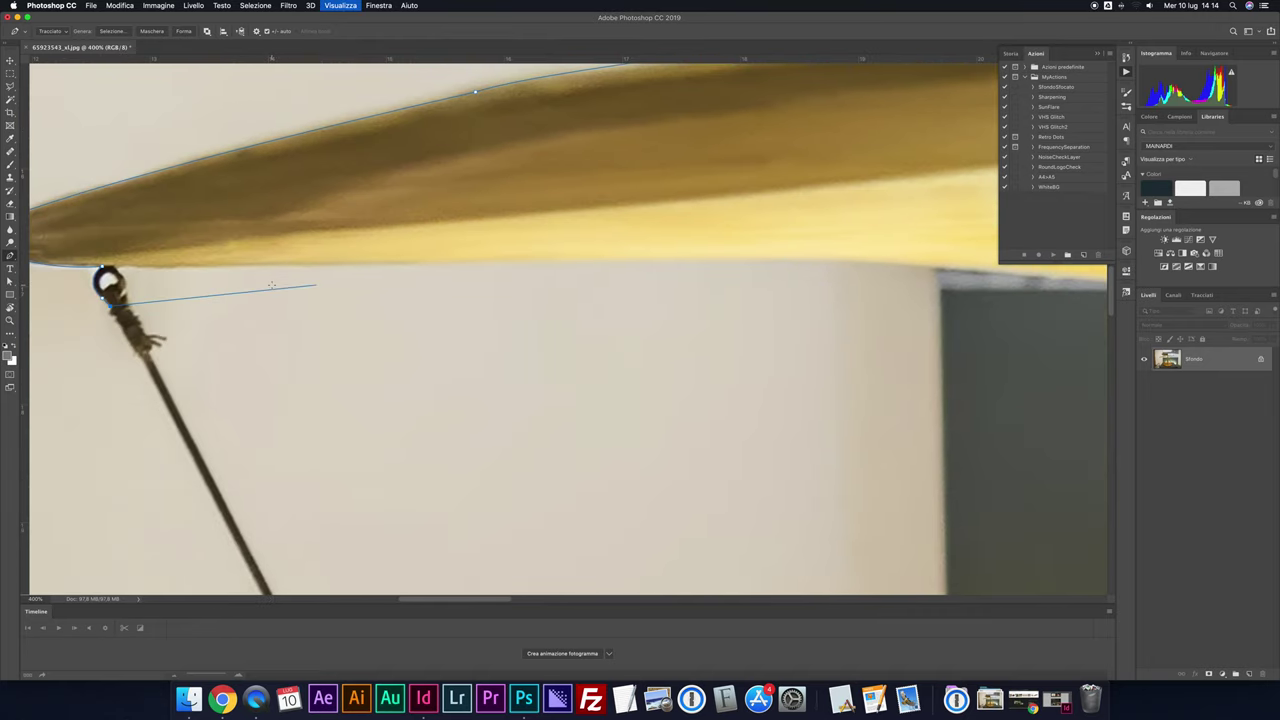
{"action": "scroll", "coordinate": [271, 286], "scroll_direction": "left", "scroll_amount": 3}
{"action": "key", "text": "super+plus"}
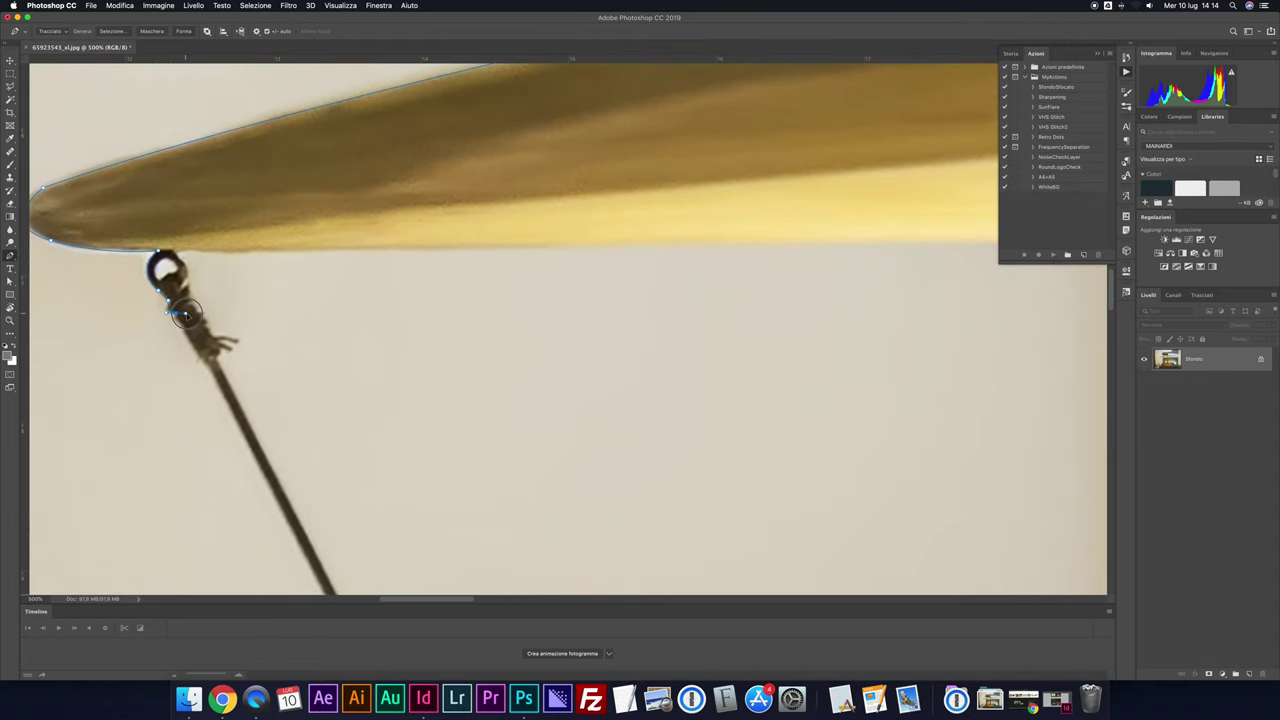
{"action": "left_click", "coordinate": [175, 313]}
{"action": "left_click", "coordinate": [176, 313]}
{"action": "left_click", "coordinate": [184, 324]}
{"action": "left_click", "coordinate": [183, 325]}
{"action": "left_click", "coordinate": [205, 362]}
{"action": "key", "text": "super+minus"}
{"action": "key", "text": "super+minus"}
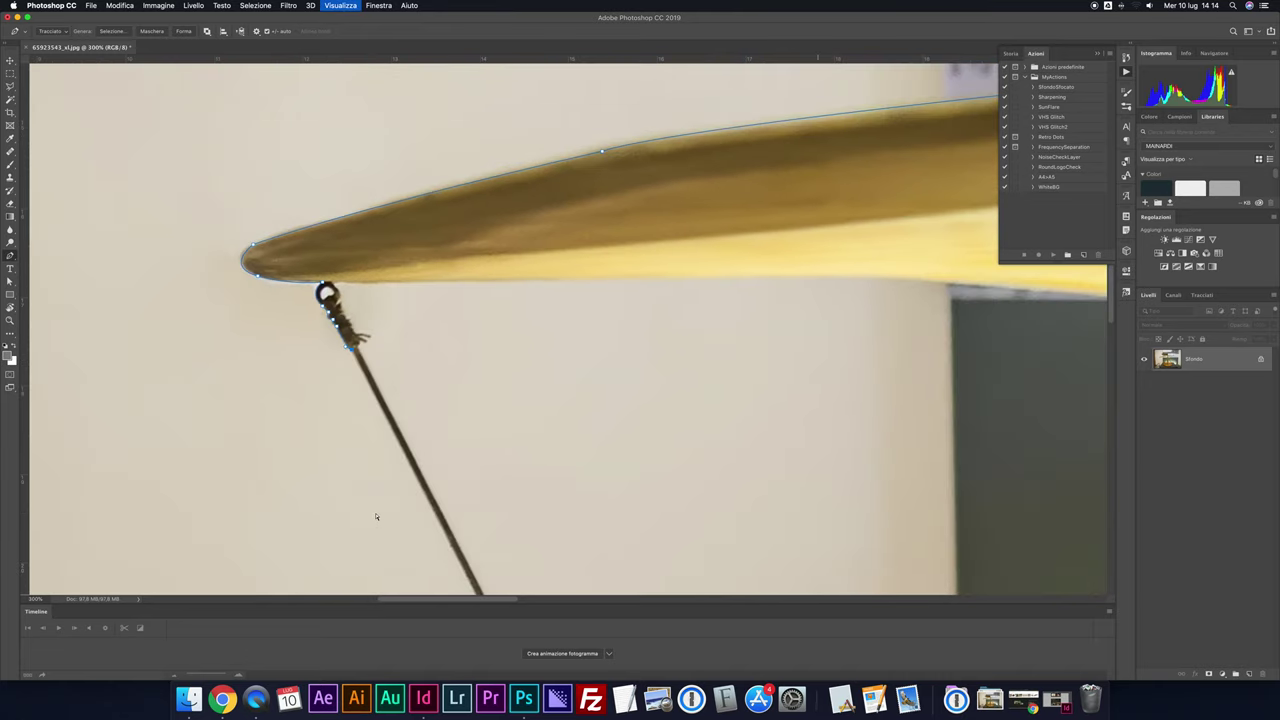
{"action": "scroll", "coordinate": [376, 516], "scroll_direction": "down", "scroll_amount": 3}
{"action": "scroll", "coordinate": [373, 515], "scroll_direction": "down", "scroll_amount": 3}
{"action": "key", "text": "super+minus"}
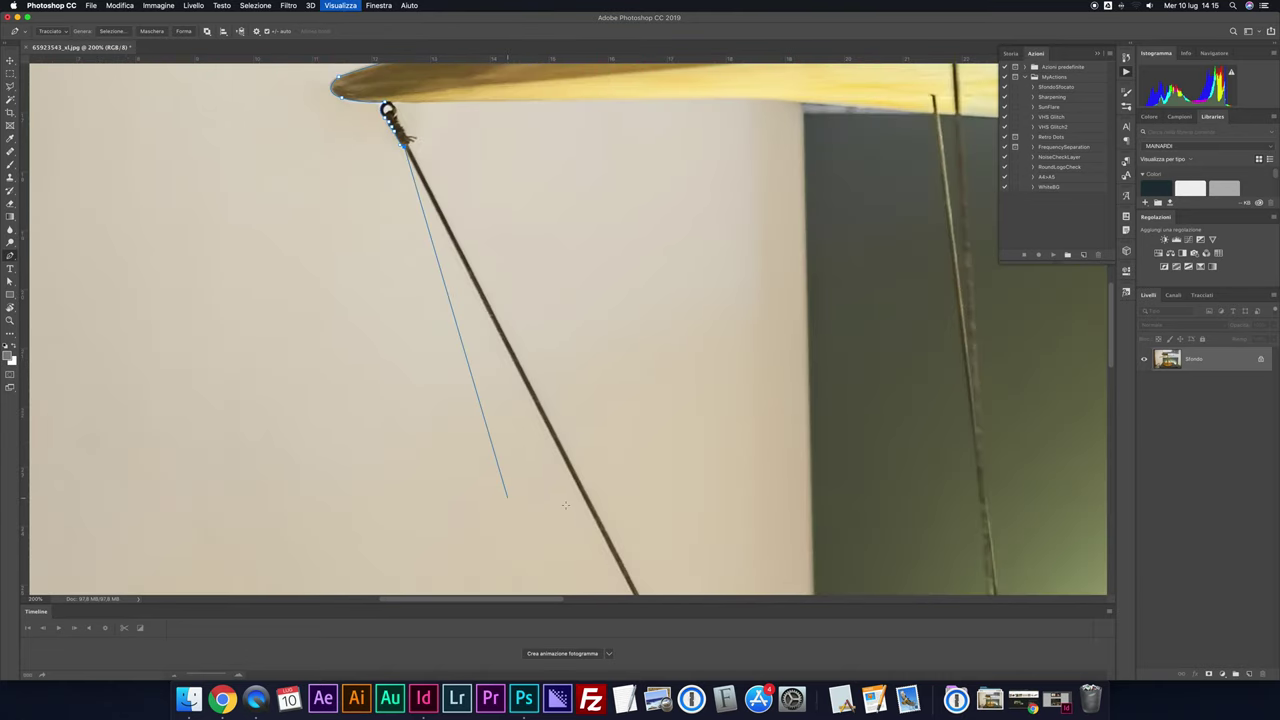
Extend the path down the rope and around its lower hook to the wooden base
{"action": "left_click", "coordinate": [583, 497]}
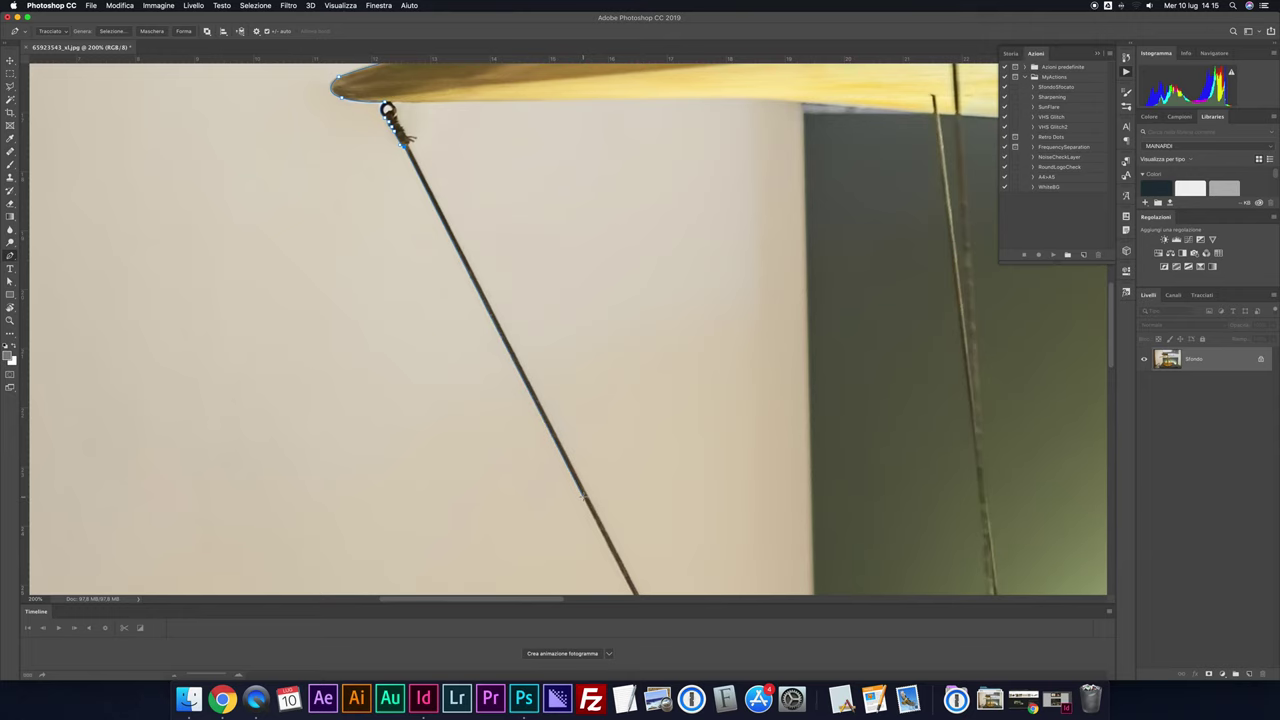
{"action": "scroll", "coordinate": [562, 247], "scroll_direction": "down", "scroll_amount": 5}
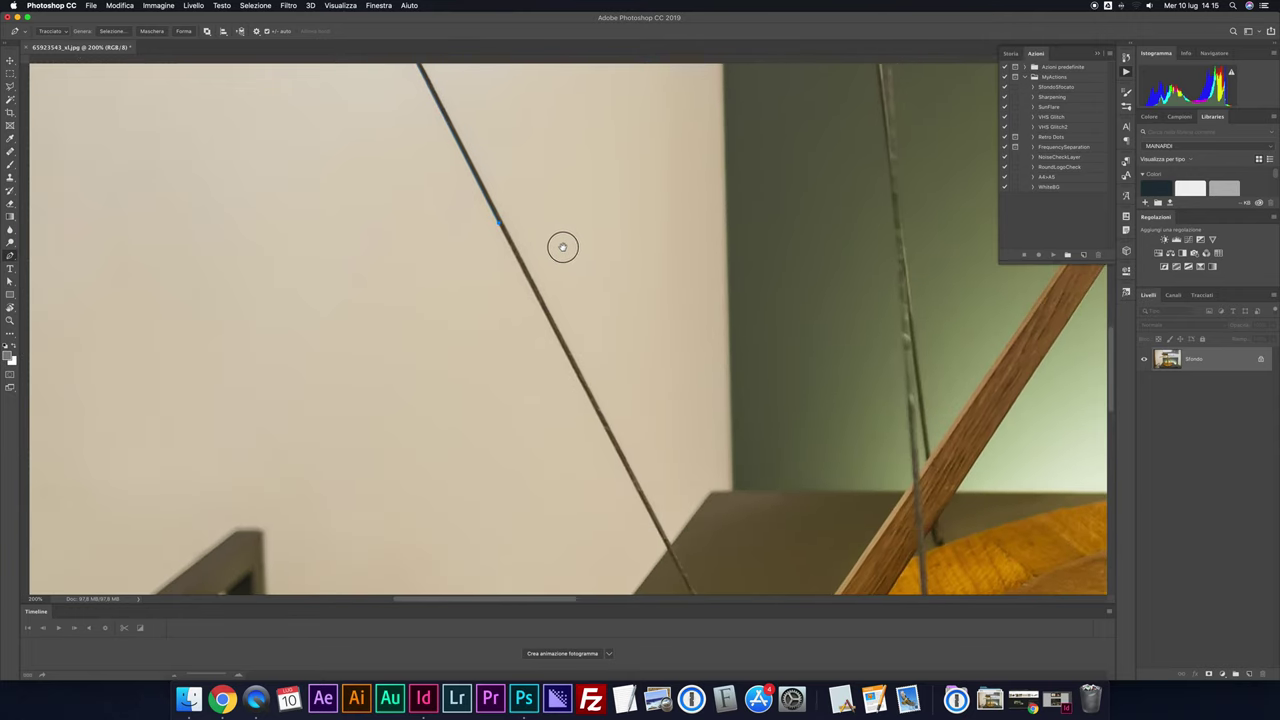
{"action": "scroll", "coordinate": [562, 247], "scroll_direction": "down", "scroll_amount": 3}
{"action": "scroll", "coordinate": [523, 154], "scroll_direction": "down", "scroll_amount": 1}
{"action": "scroll", "coordinate": [669, 531], "scroll_direction": "down", "scroll_amount": 3}
{"action": "scroll", "coordinate": [669, 531], "scroll_direction": "right", "scroll_amount": 2}
{"action": "scroll", "coordinate": [631, 363], "scroll_direction": "down", "scroll_amount": 2}
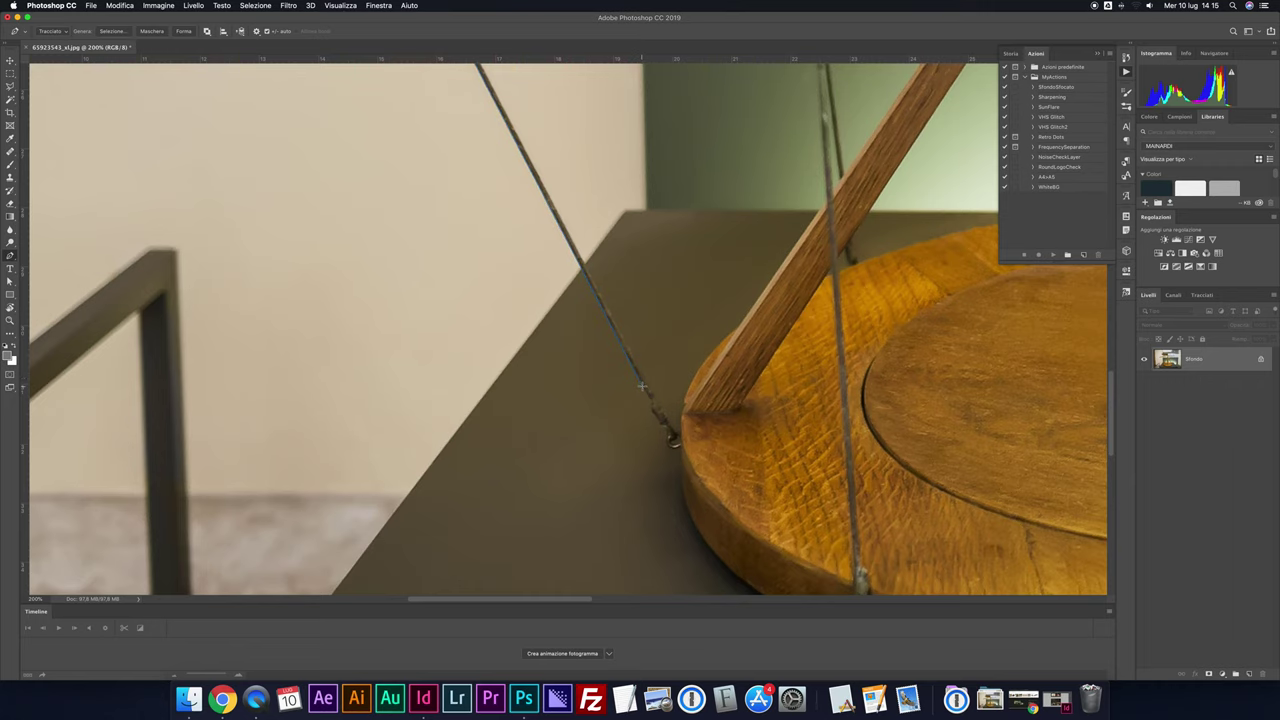
{"action": "key", "text": "ctrl+plus"}
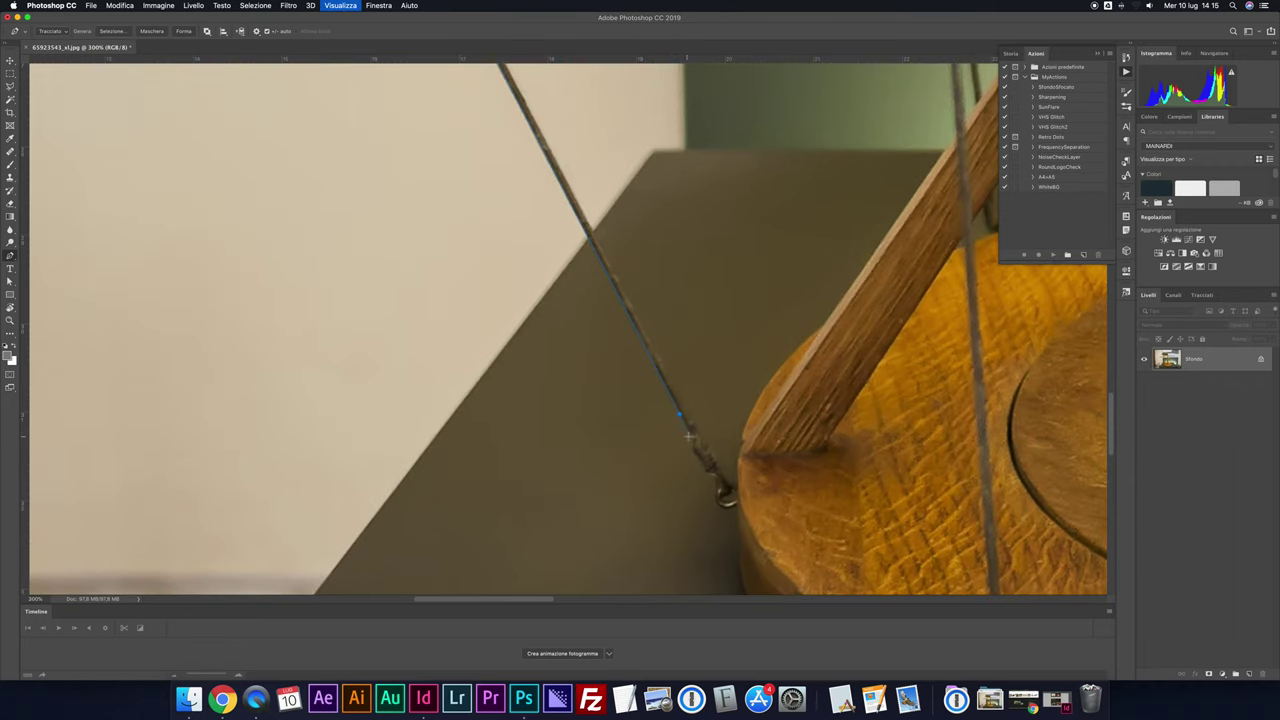
{"action": "left_click", "coordinate": [693, 436]}
{"action": "left_click", "coordinate": [701, 458]}
{"action": "left_click", "coordinate": [714, 478]}
{"action": "left_click_drag", "start_coordinate": [723, 506], "coordinate": [735, 507]}
Add curved anchors following the base's rounded lower rim toward the right
{"action": "scroll", "coordinate": [745, 460], "scroll_direction": "down", "scroll_amount": 3}
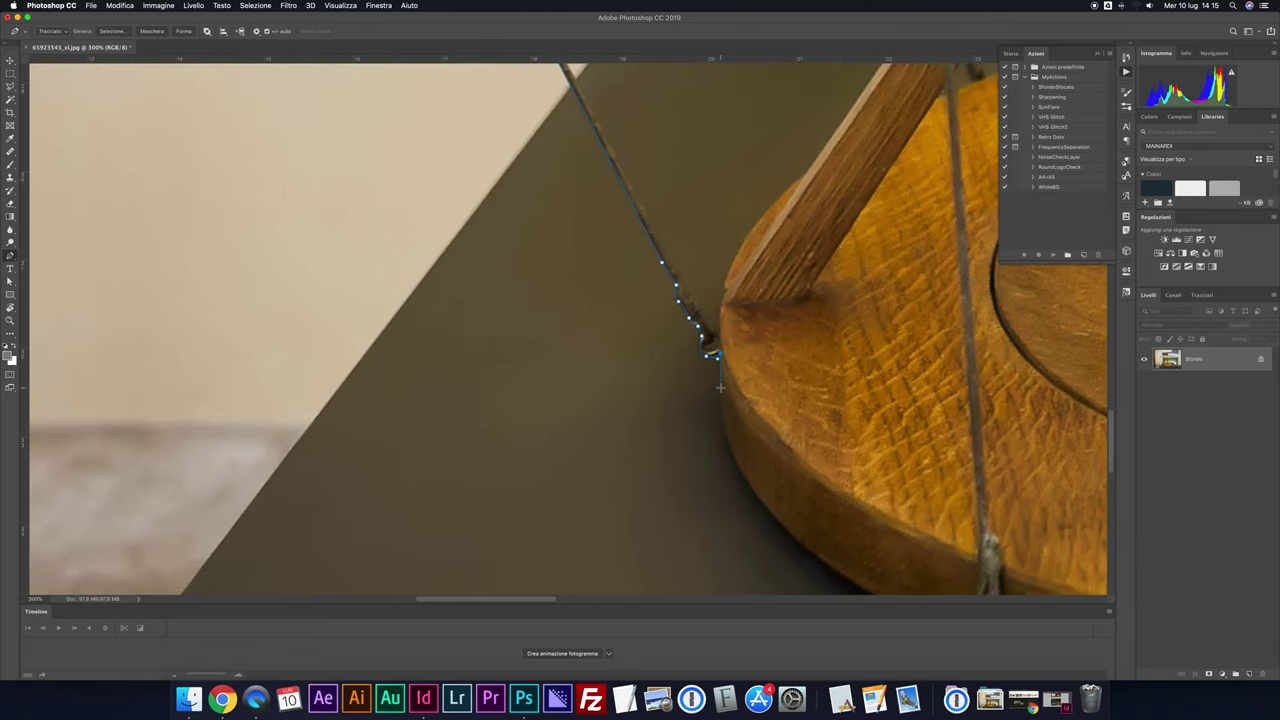
{"action": "scroll", "coordinate": [853, 577], "scroll_direction": "down", "scroll_amount": 3}
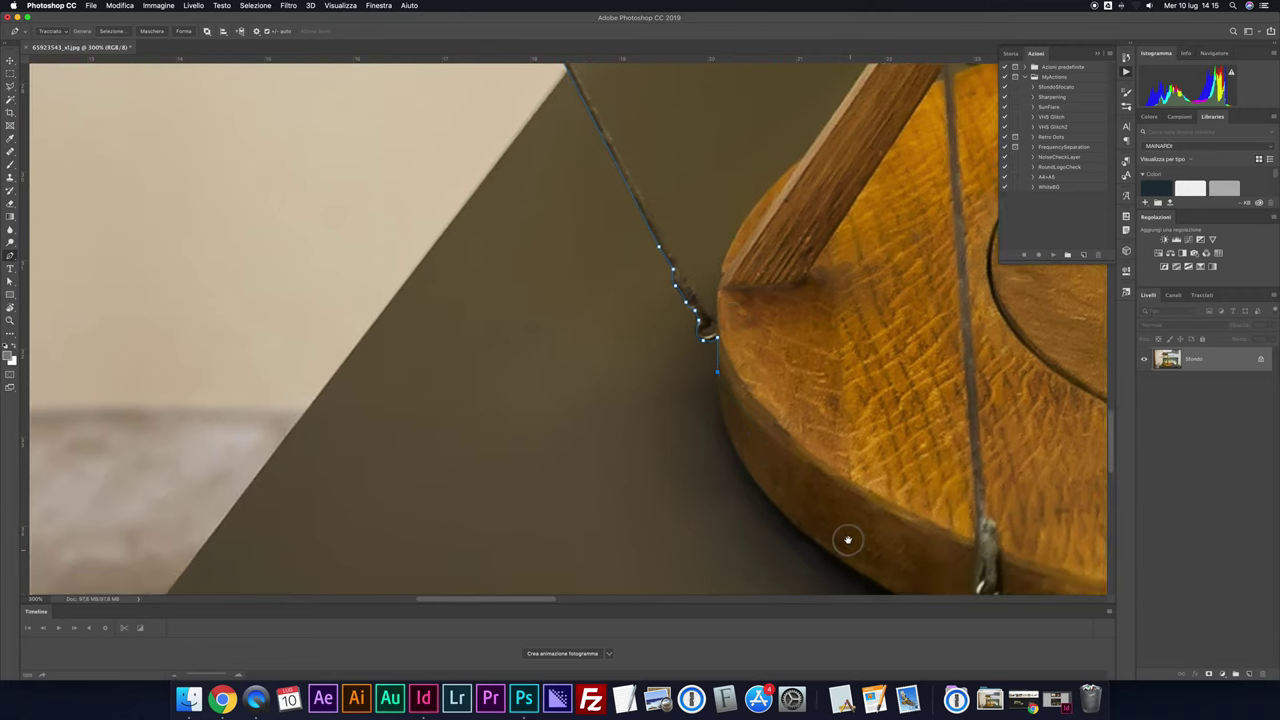
{"action": "scroll", "coordinate": [846, 537], "scroll_direction": "down", "scroll_amount": 3}
{"action": "left_click_drag", "start_coordinate": [769, 398], "coordinate": [924, 495]}
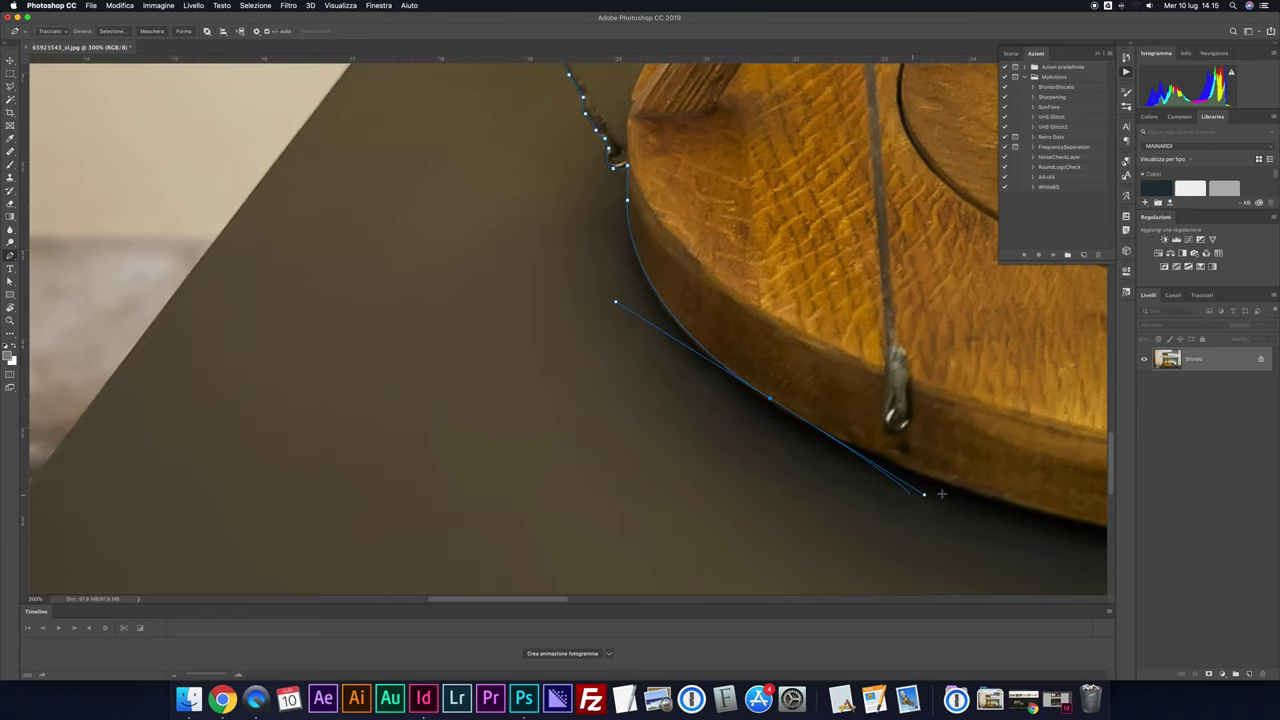
{"action": "scroll", "coordinate": [783, 349], "scroll_direction": "down", "scroll_amount": 5}
{"action": "scroll", "coordinate": [783, 349], "scroll_direction": "right", "scroll_amount": 5}
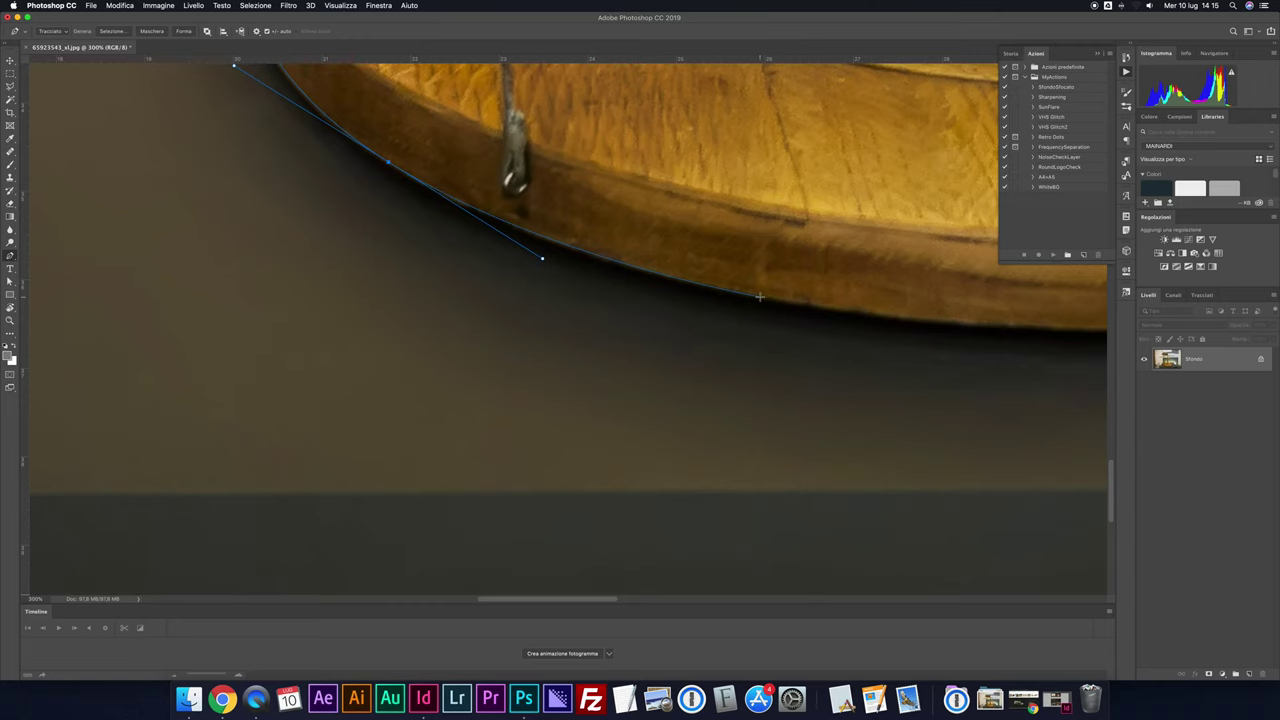
{"action": "left_click_drag", "start_coordinate": [759, 297], "coordinate": [666, 283]}
{"action": "scroll", "coordinate": [666, 283], "scroll_direction": "right", "scroll_amount": 5}
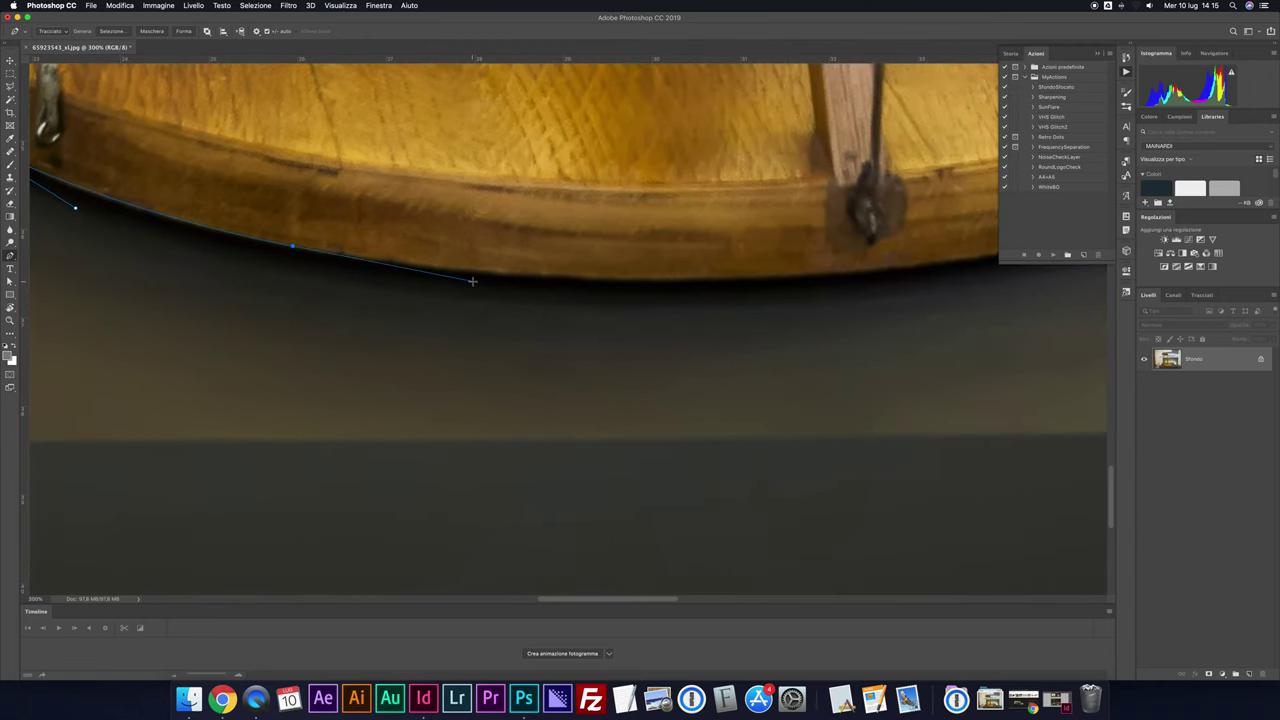
{"action": "key", "text": "super+minus"}
{"action": "mouse_move", "coordinate": [747, 303]}
{"action": "left_mouse_down"}
{"action": "mouse_move", "coordinate": [862, 262]}
{"action": "mouse_move", "coordinate": [997, 261]}
{"action": "left_mouse_up"}
{"action": "scroll", "coordinate": [930, 220], "scroll_direction": "right", "scroll_amount": 5}
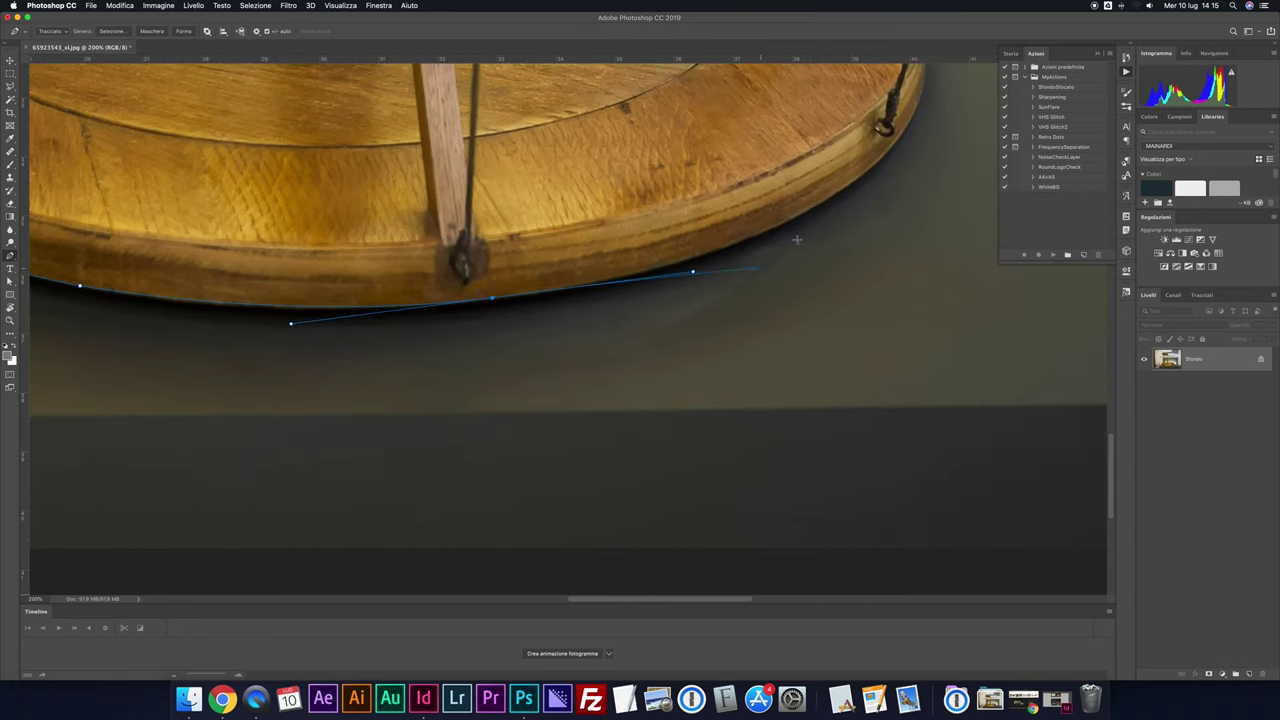
{"action": "left_click_drag", "start_coordinate": [840, 195], "coordinate": [926, 127]}
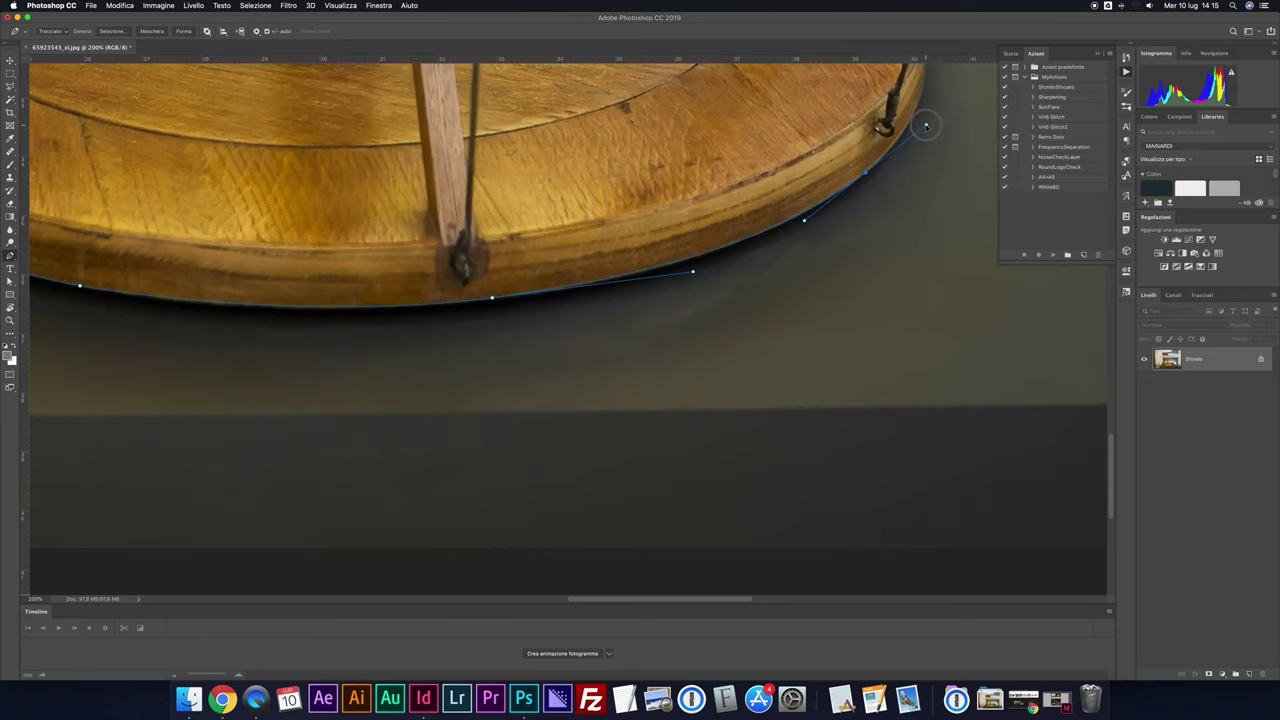
Add anchors at the next rope hook, up the base's right edge to where the rope leaves
{"action": "scroll", "coordinate": [926, 127], "scroll_direction": "up", "scroll_amount": 5}
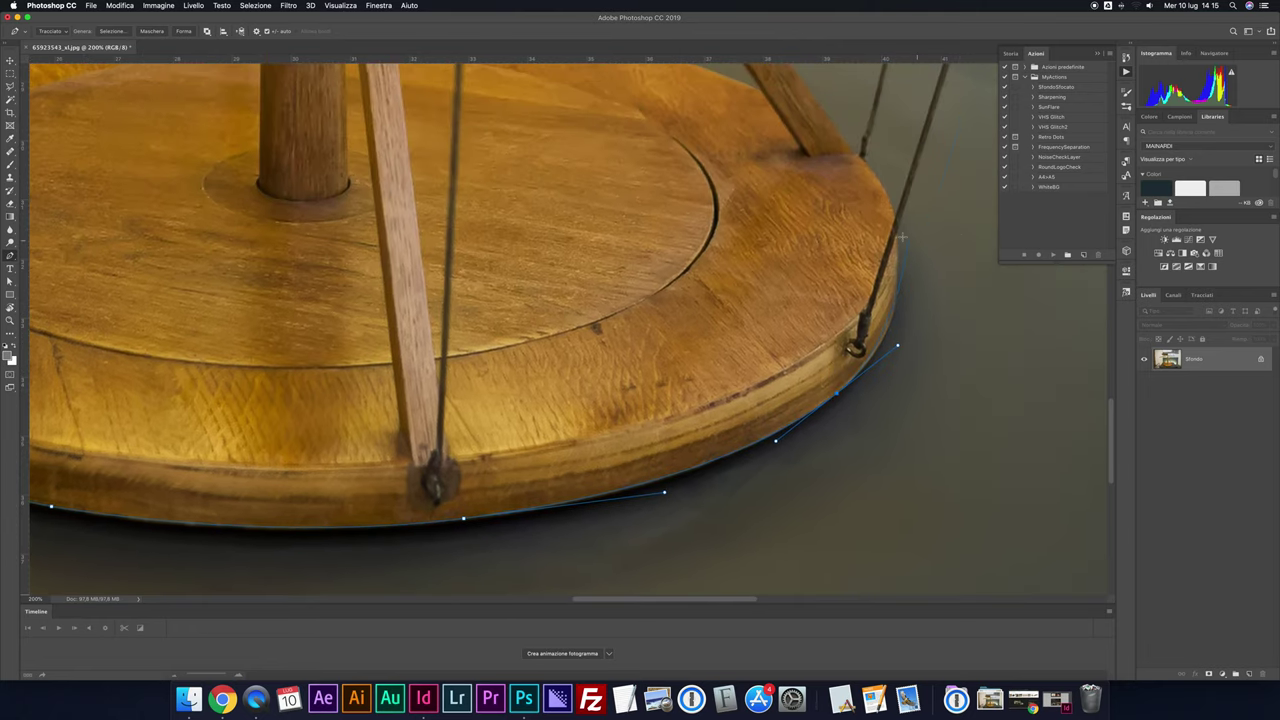
{"action": "left_click", "coordinate": [897, 292]}
{"action": "scroll", "coordinate": [906, 275], "scroll_direction": "up", "scroll_amount": 2}
{"action": "scroll", "coordinate": [906, 275], "scroll_direction": "up", "scroll_amount": 1}
{"action": "scroll", "coordinate": [906, 275], "scroll_direction": "up", "scroll_amount": 1}
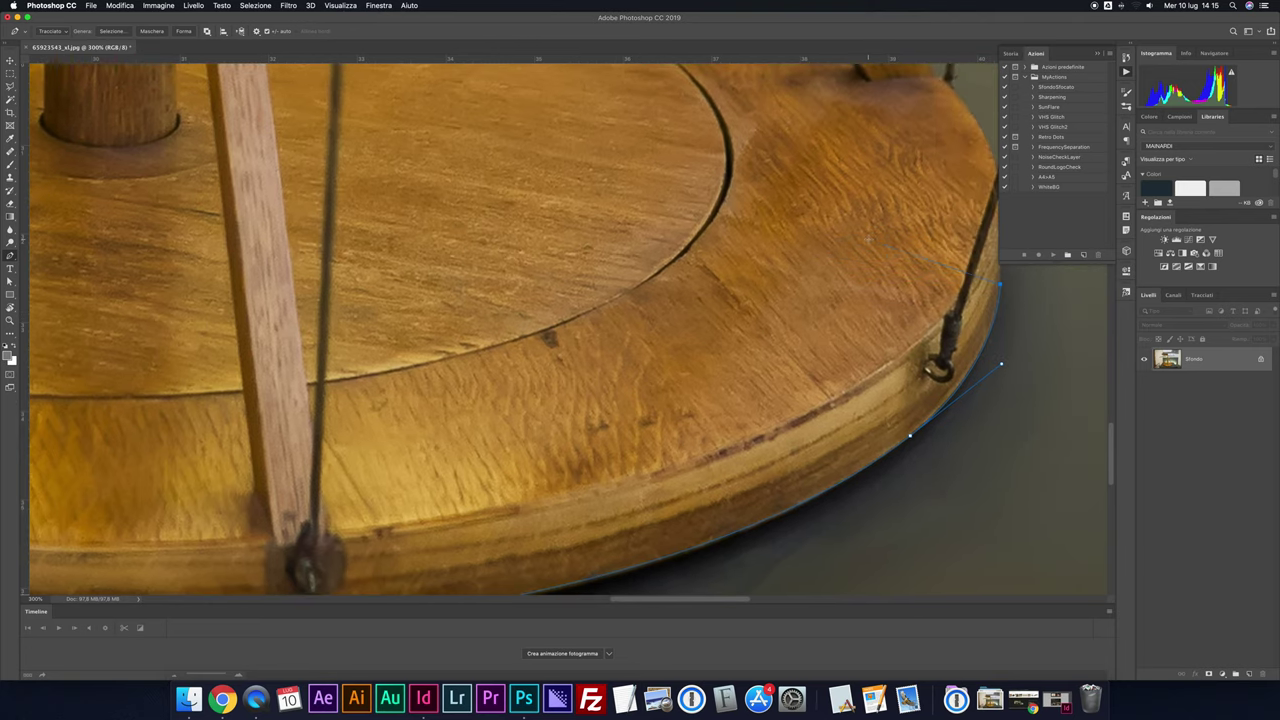
{"action": "scroll", "coordinate": [906, 275], "scroll_direction": "up", "scroll_amount": 1}
{"action": "scroll", "coordinate": [870, 240], "scroll_direction": "right", "scroll_amount": 3}
{"action": "scroll", "coordinate": [944, 290], "scroll_direction": "right", "scroll_amount": 2}
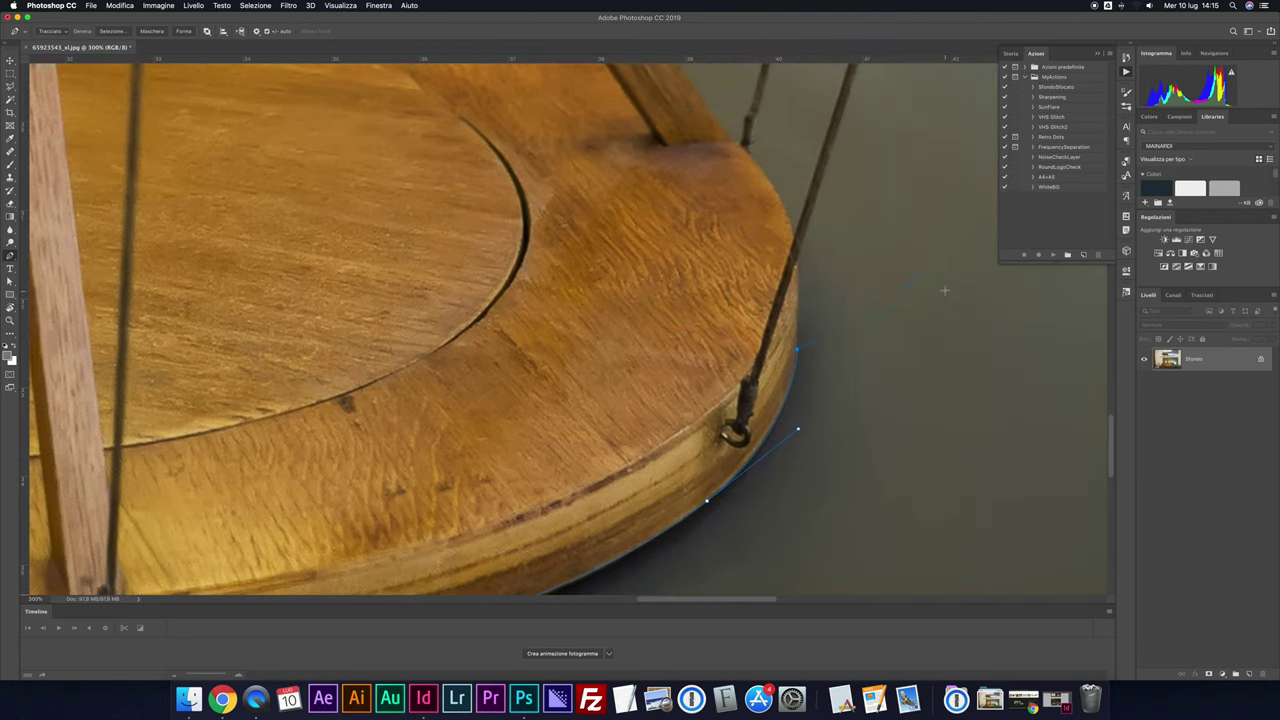
{"action": "left_click", "coordinate": [797, 279]}
{"action": "left_click", "coordinate": [790, 243]}
Extend the path up the right-hand rope toward its fitting under the upper blade
{"action": "scroll", "coordinate": [857, 236], "scroll_direction": "up", "scroll_amount": 3}
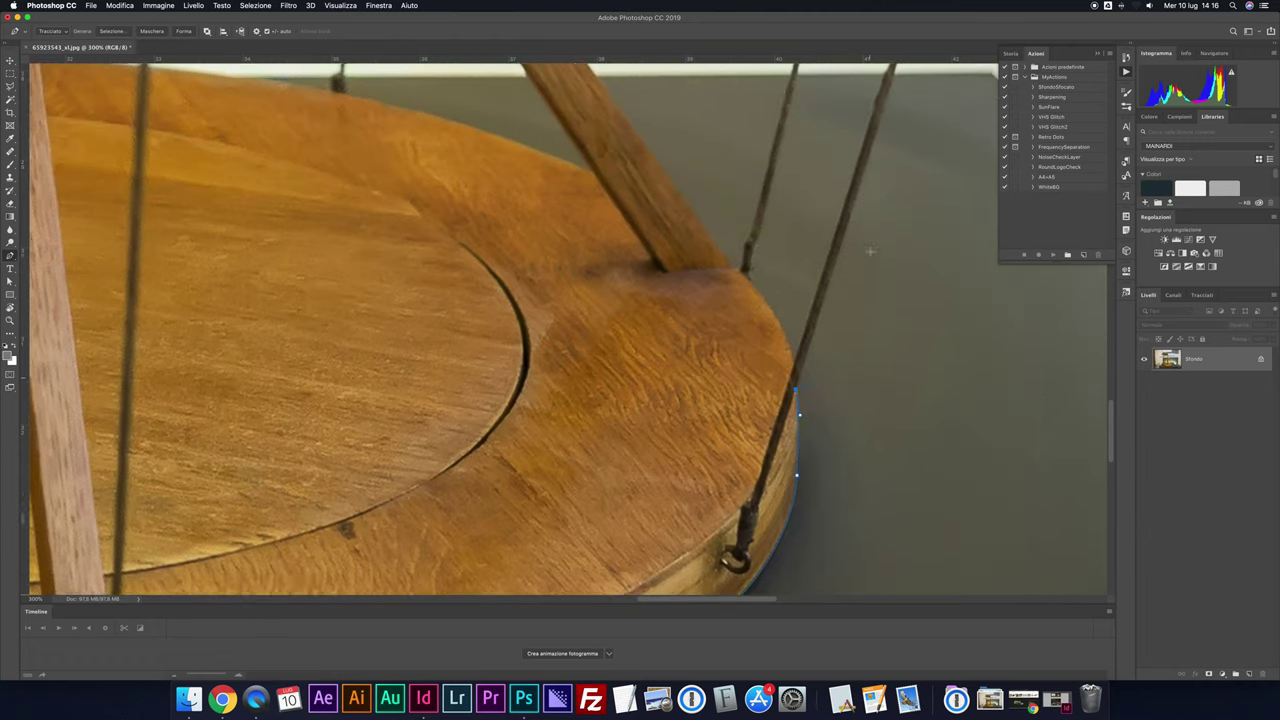
{"action": "scroll", "coordinate": [865, 246], "scroll_direction": "up", "scroll_amount": 3}
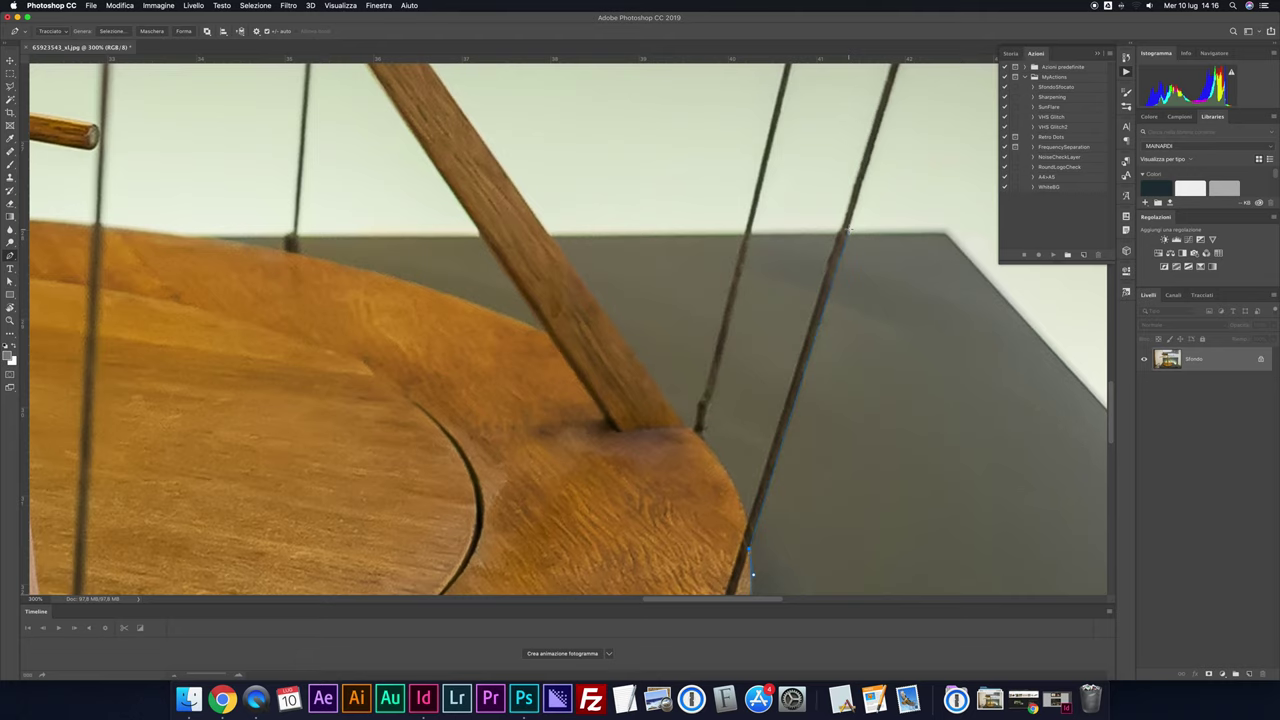
{"action": "scroll", "coordinate": [894, 157], "scroll_direction": "up", "scroll_amount": 5}
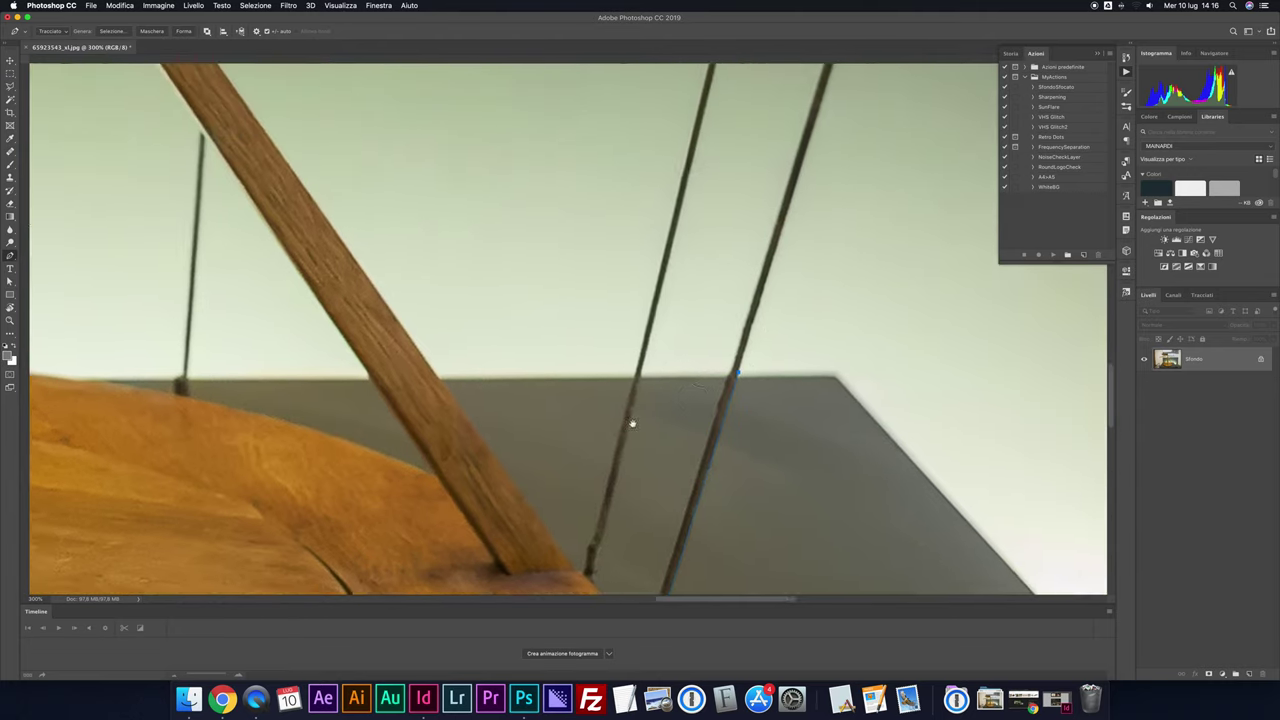
{"action": "scroll", "coordinate": [657, 406], "scroll_direction": "right", "scroll_amount": 5}
{"action": "left_click", "coordinate": [580, 287]}
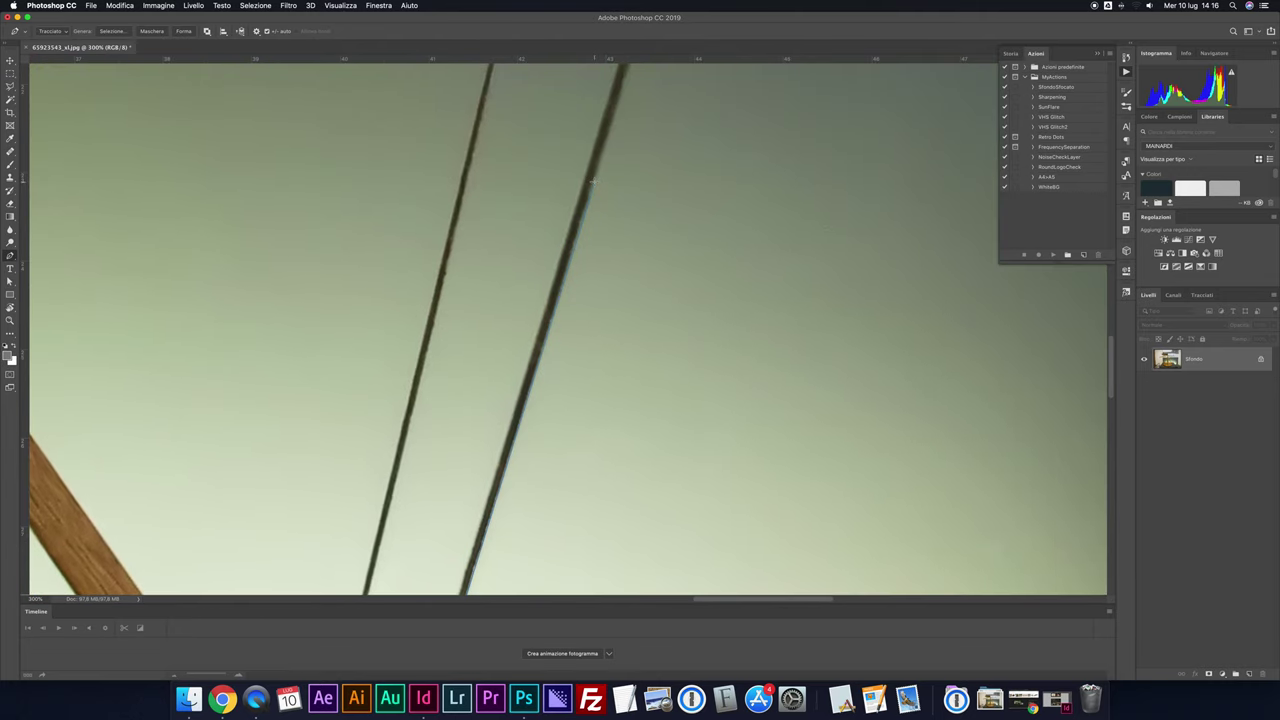
{"action": "scroll", "coordinate": [529, 506], "scroll_direction": "up", "scroll_amount": 1}
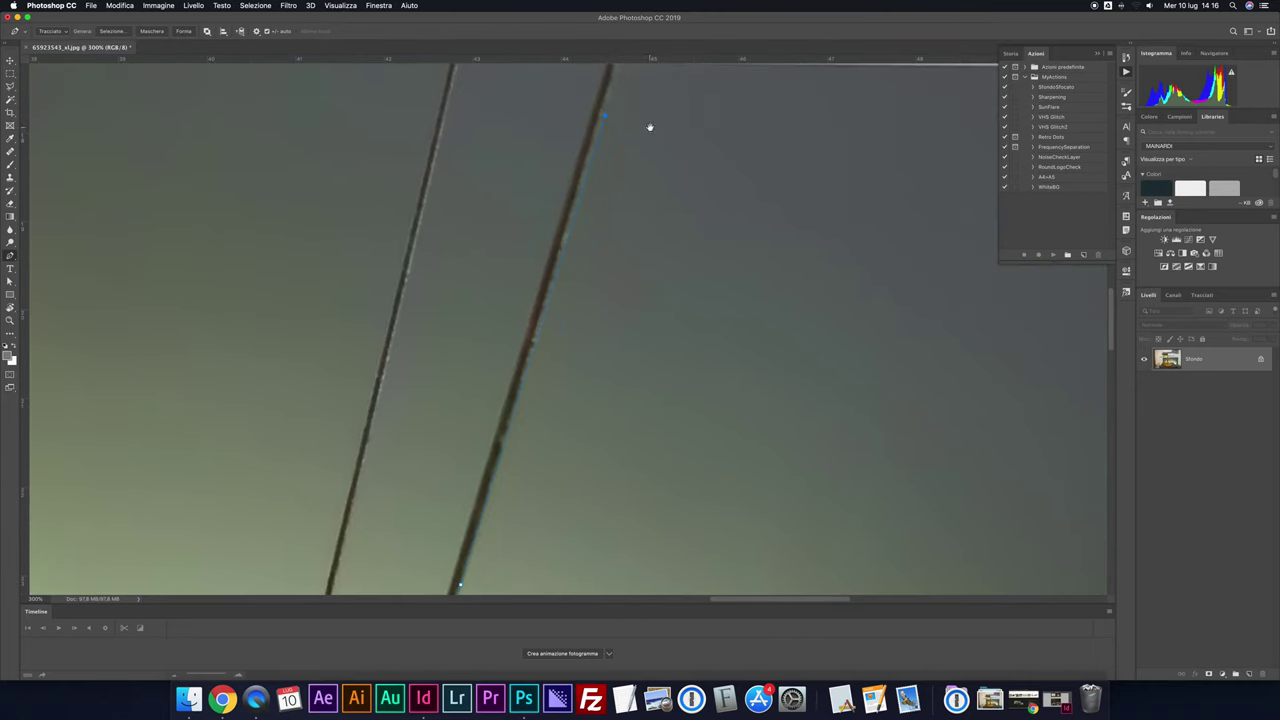
{"action": "scroll", "coordinate": [586, 266], "scroll_direction": "up", "scroll_amount": 3}
{"action": "scroll", "coordinate": [543, 377], "scroll_direction": "up", "scroll_amount": 2}
{"action": "scroll", "coordinate": [543, 291], "scroll_direction": "up", "scroll_amount": 3}
{"action": "left_click", "coordinate": [560, 135]}
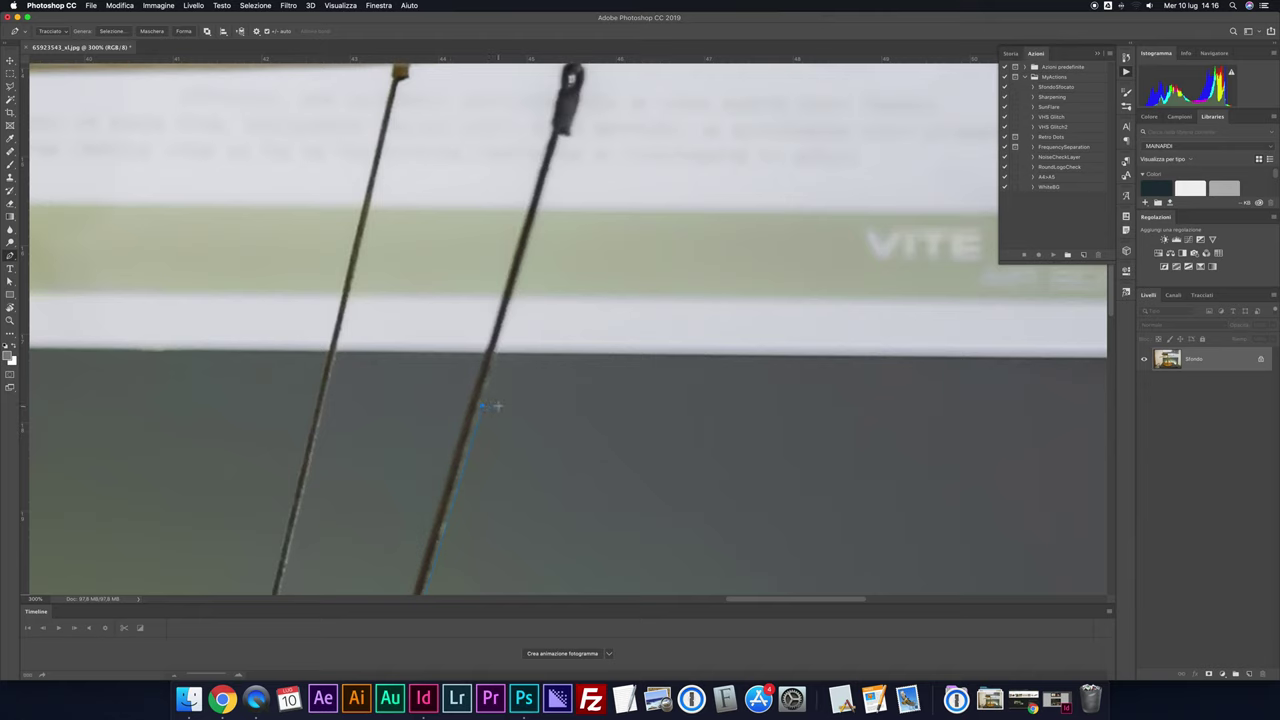
{"action": "left_click", "coordinate": [558, 138]}
{"action": "scroll", "coordinate": [571, 85], "scroll_direction": "up", "scroll_amount": 5}
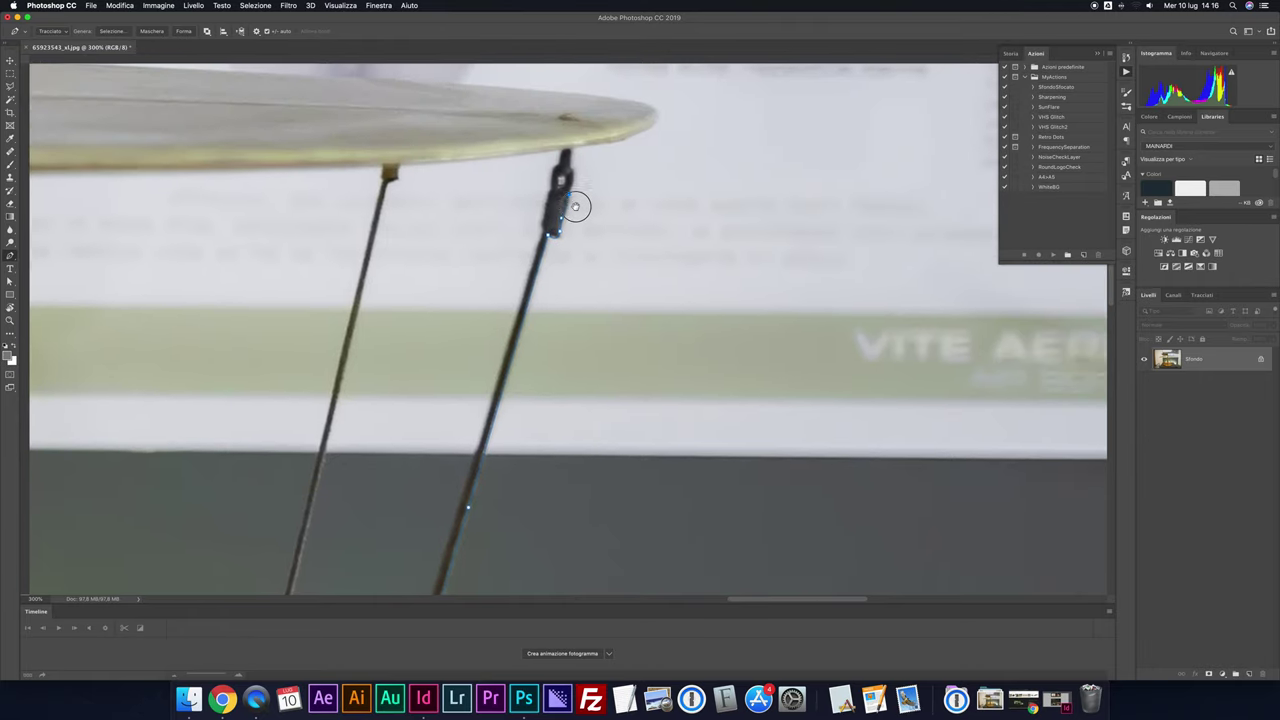
Curve the path around the blade's right tip and along its top edge to the pole
{"action": "left_click_drag", "start_coordinate": [561, 182], "coordinate": [571, 192]}
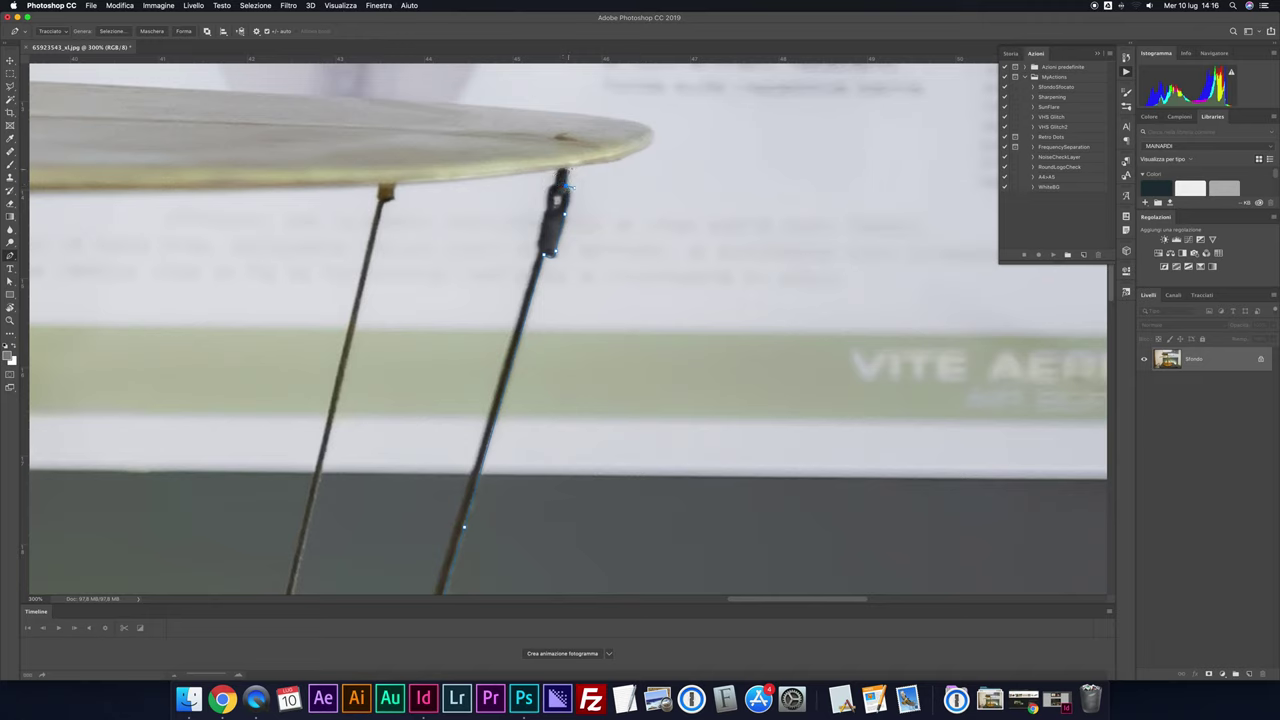
{"action": "left_click_drag", "start_coordinate": [653, 132], "coordinate": [654, 104]}
{"action": "left_click_drag", "start_coordinate": [654, 104], "coordinate": [606, 117]}
{"action": "left_click_drag", "start_coordinate": [633, 115], "coordinate": [649, 118]}
{"action": "scroll", "coordinate": [537, 108], "scroll_direction": "left", "scroll_amount": 10}
{"action": "scroll", "coordinate": [537, 108], "scroll_direction": "up", "scroll_amount": 3}
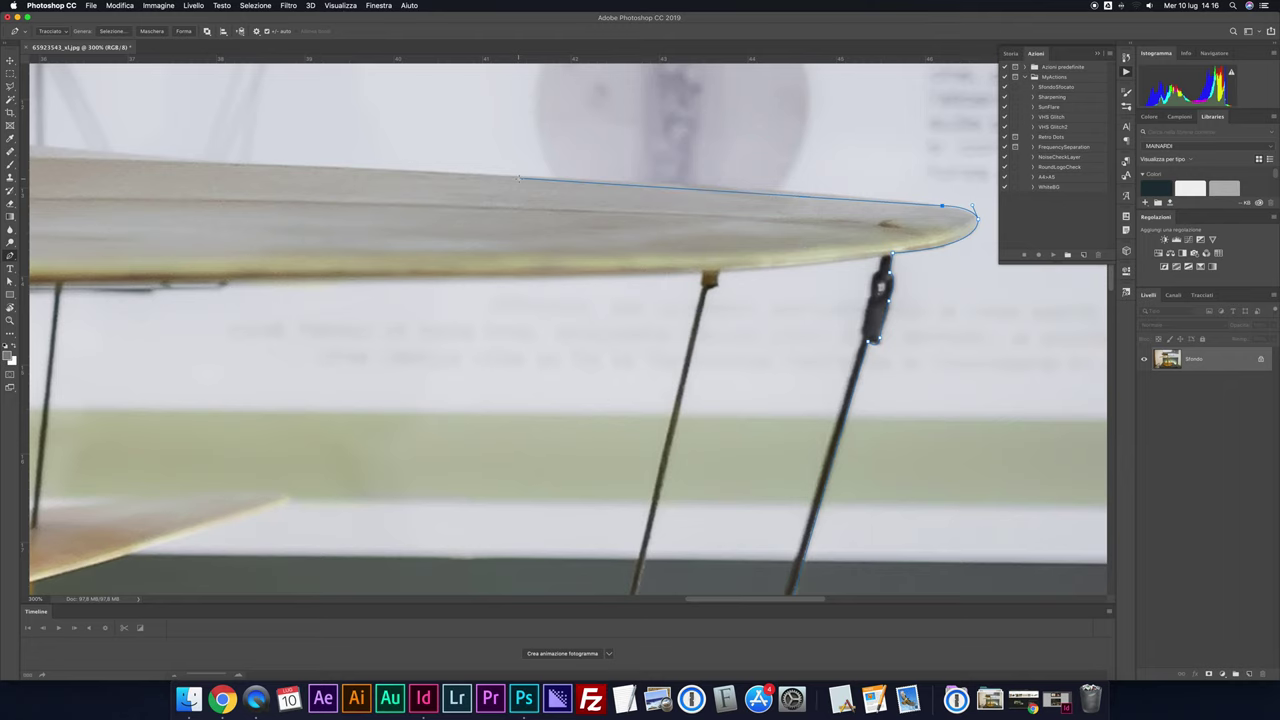
{"action": "scroll", "coordinate": [740, 232], "scroll_direction": "left", "scroll_amount": 10}
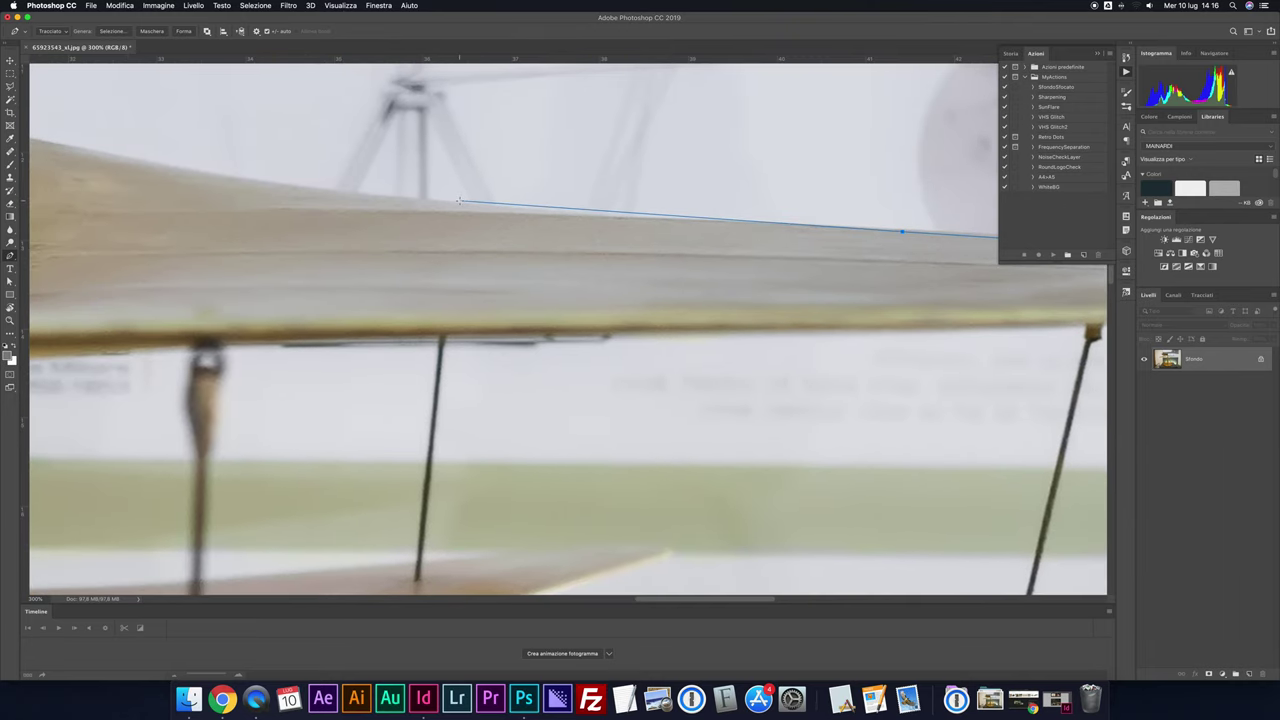
{"action": "key", "text": "super+minus"}
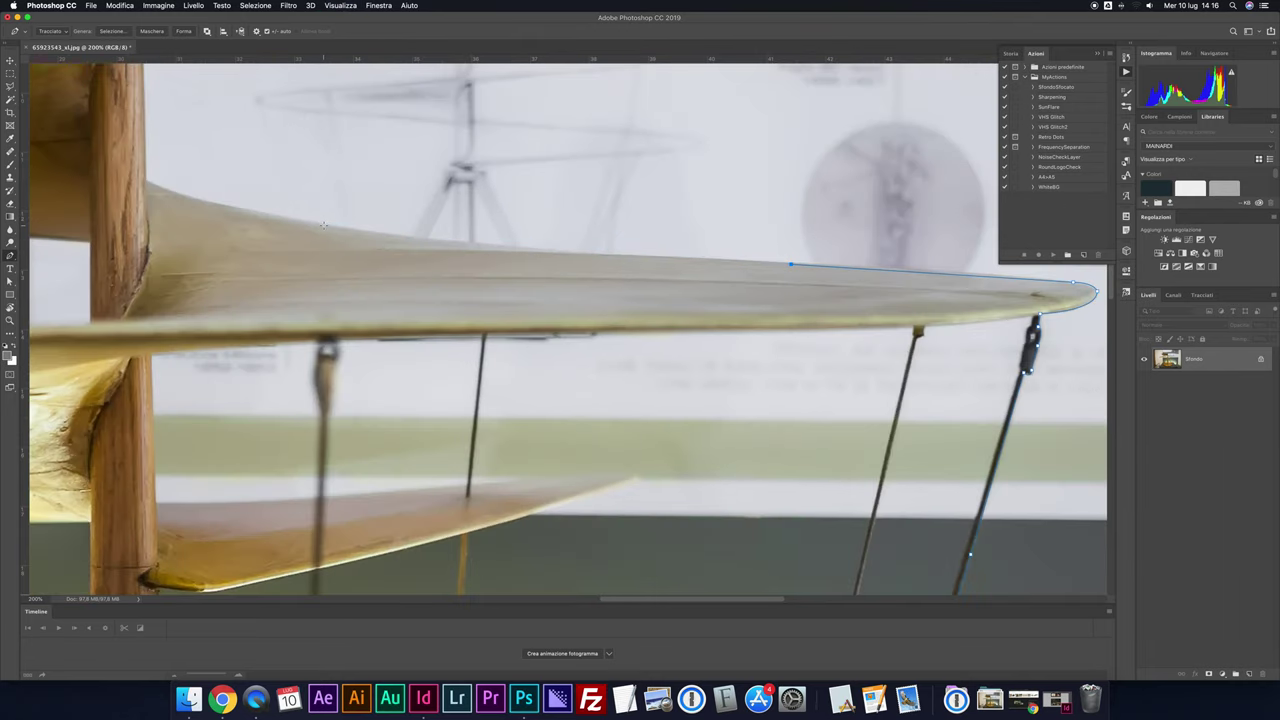
{"action": "mouse_move", "coordinate": [323, 225]}
{"action": "left_mouse_down"}
{"action": "mouse_move", "coordinate": [195, 197]}
{"action": "mouse_move", "coordinate": [133, 165]}
{"action": "left_mouse_up"}
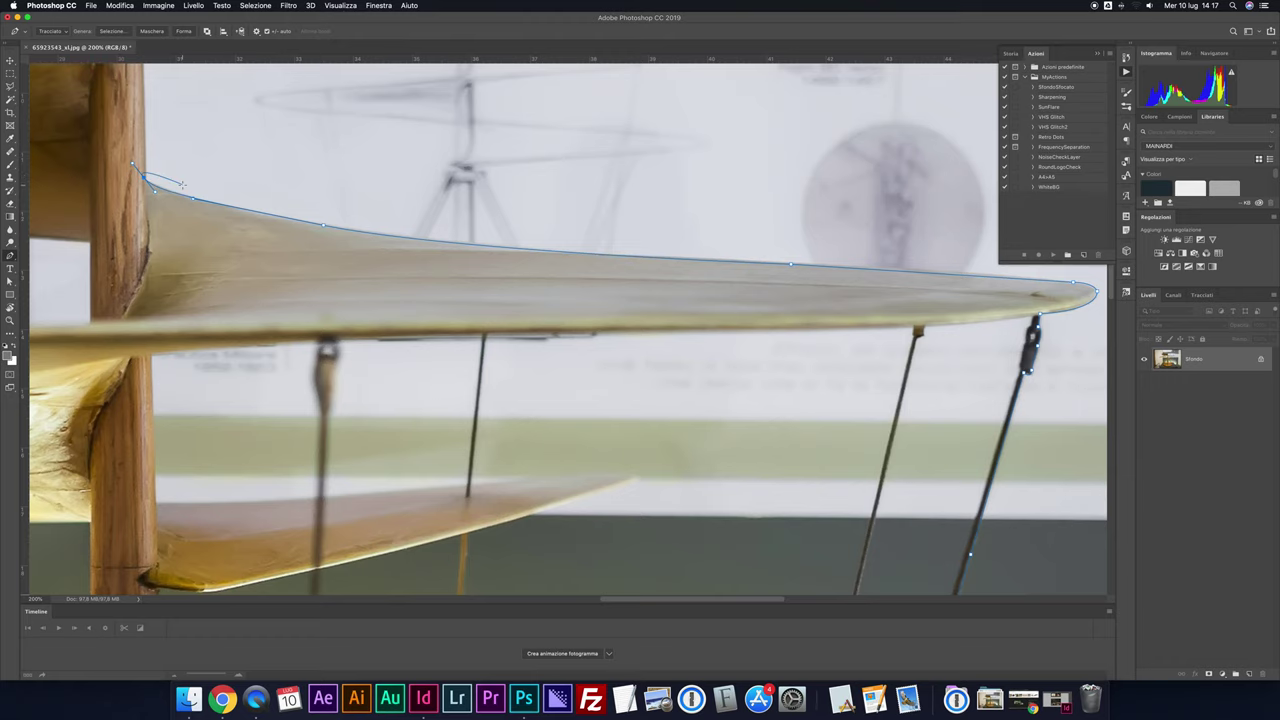
{"action": "key", "text": "super+plus"}
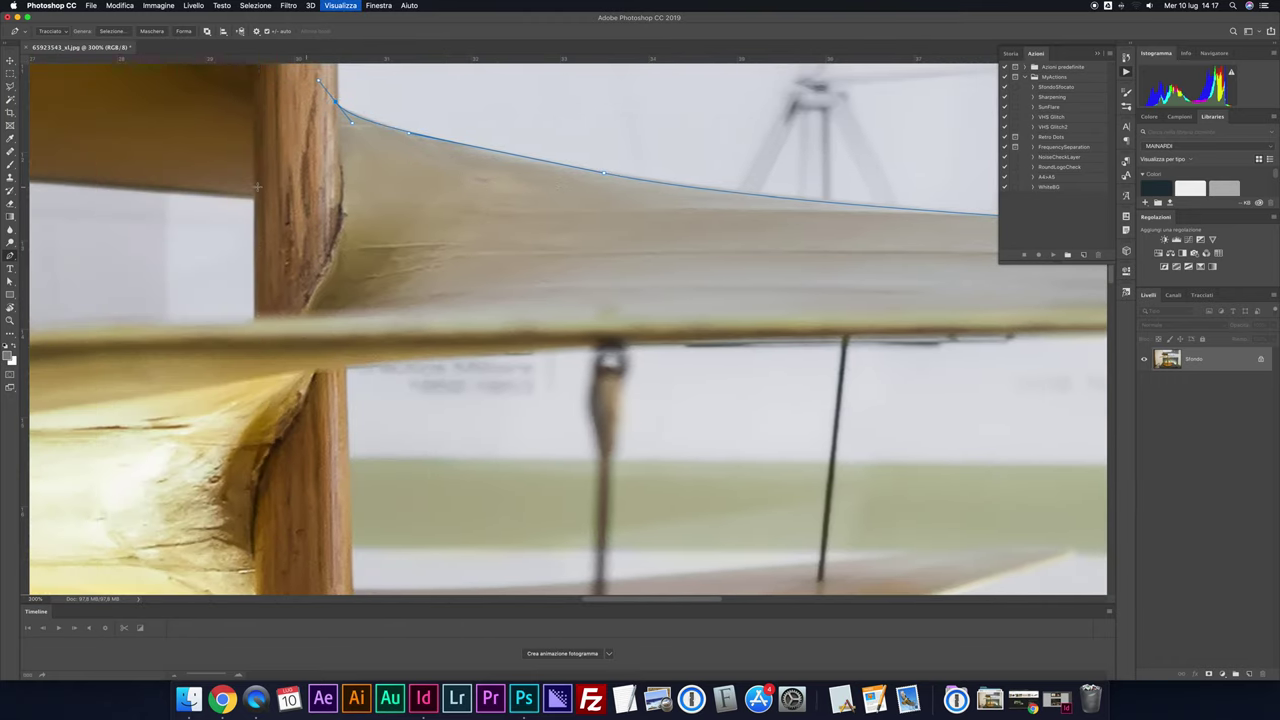
{"action": "key", "text": "super+plus"}
{"action": "key", "text": "super+plus"}
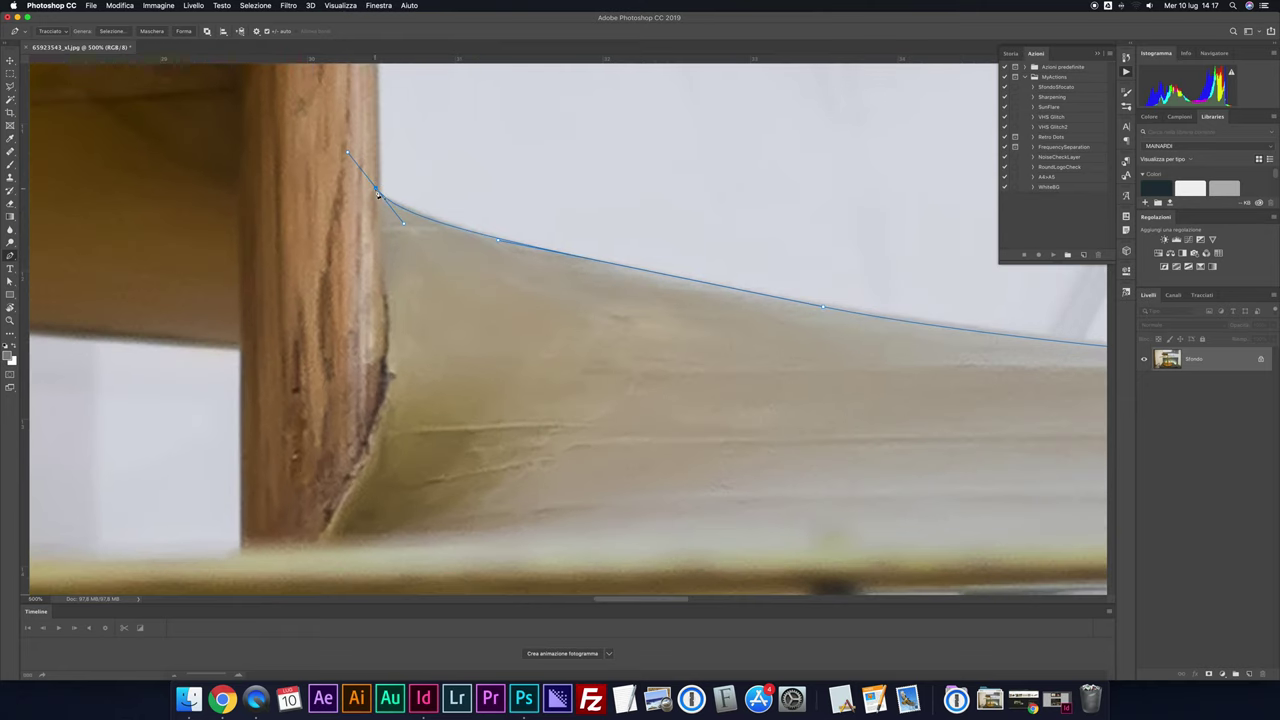
{"action": "left_click_drag", "start_coordinate": [382, 188], "coordinate": [390, 190]}
Add anchors up the pole's edge to the rim tip and along the rim
{"action": "left_click_drag", "start_coordinate": [314, 137], "coordinate": [380, 420]}
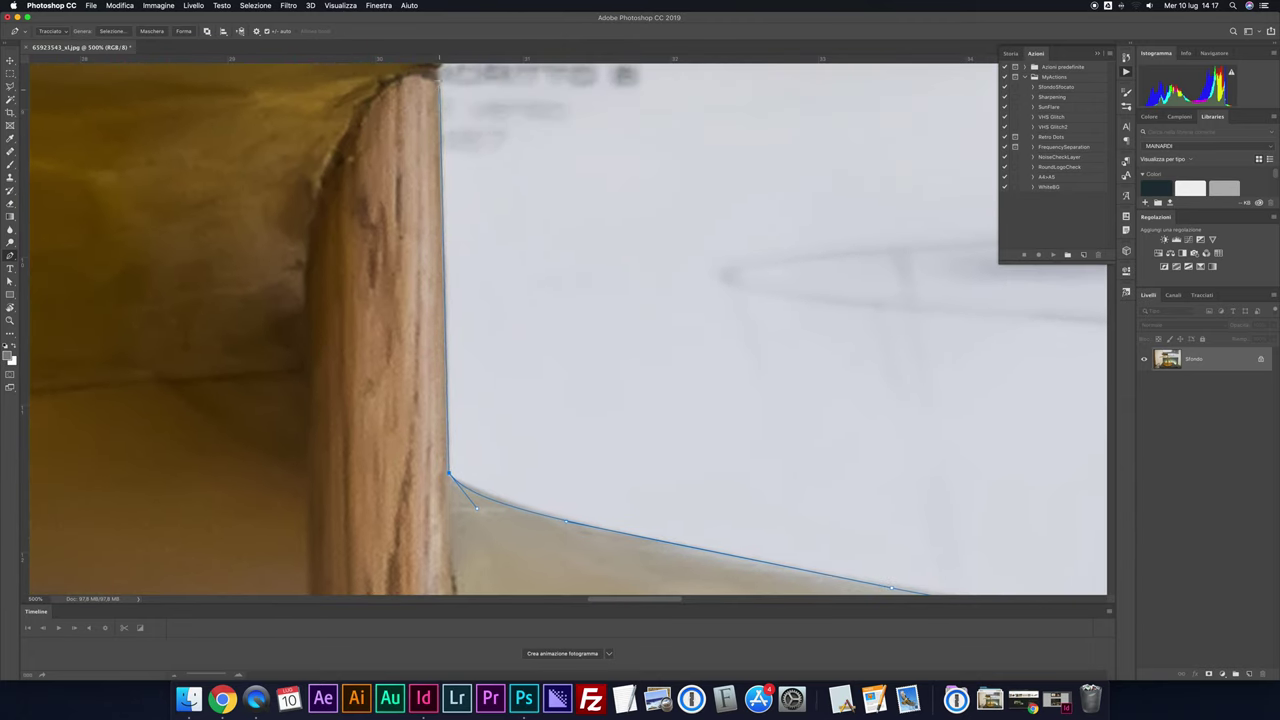
{"action": "left_click_drag", "start_coordinate": [474, 135], "coordinate": [514, 373]}
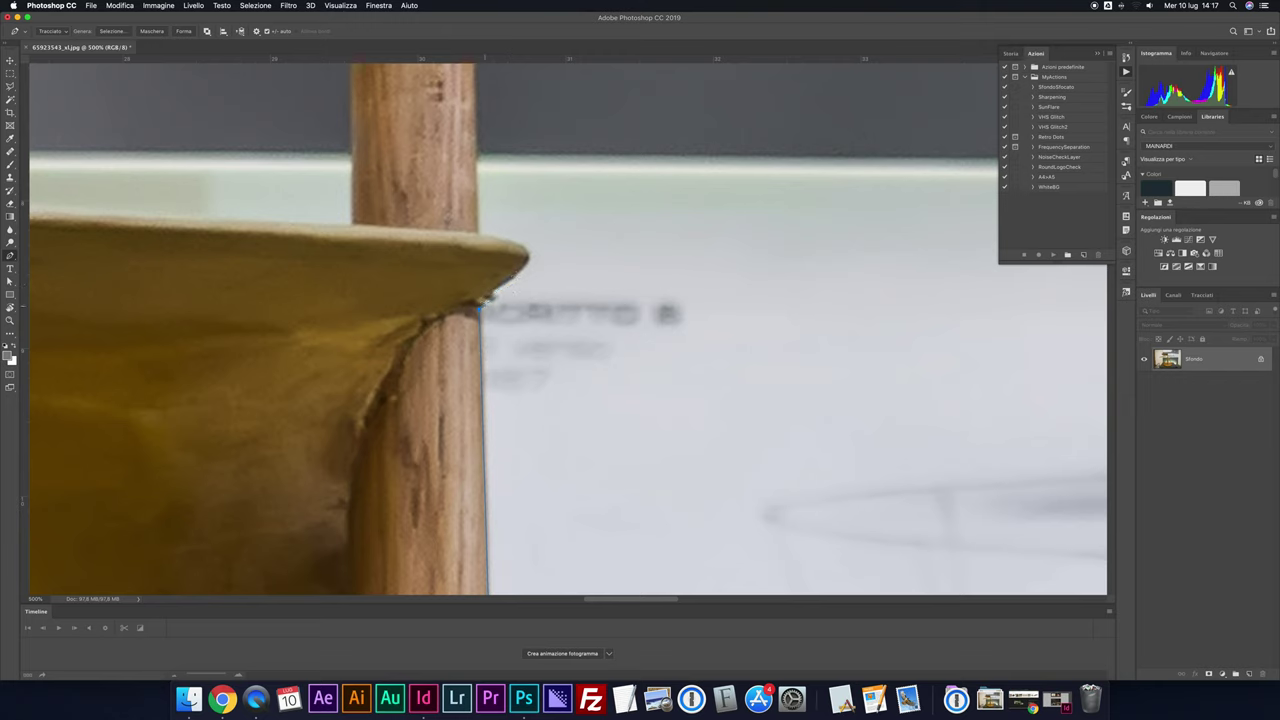
{"action": "left_click", "coordinate": [519, 278]}
{"action": "left_click", "coordinate": [528, 258]}
{"action": "left_click_drag", "start_coordinate": [484, 232], "coordinate": [432, 229]}
Curve the path over the pole tip and down the pole's left edge
{"action": "scroll", "coordinate": [488, 180], "scroll_direction": "up", "scroll_amount": 3}
{"action": "scroll", "coordinate": [500, 200], "scroll_direction": "up", "scroll_amount": 3}
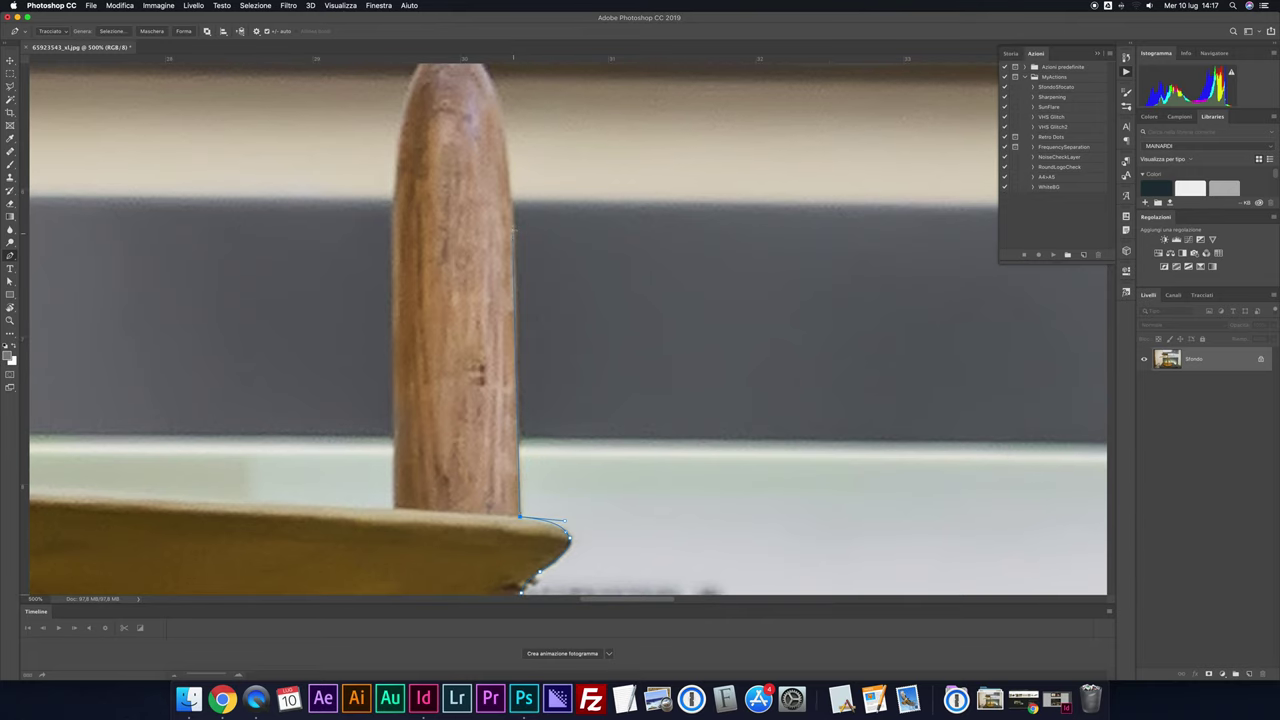
{"action": "scroll", "coordinate": [525, 260], "scroll_direction": "up", "scroll_amount": 3}
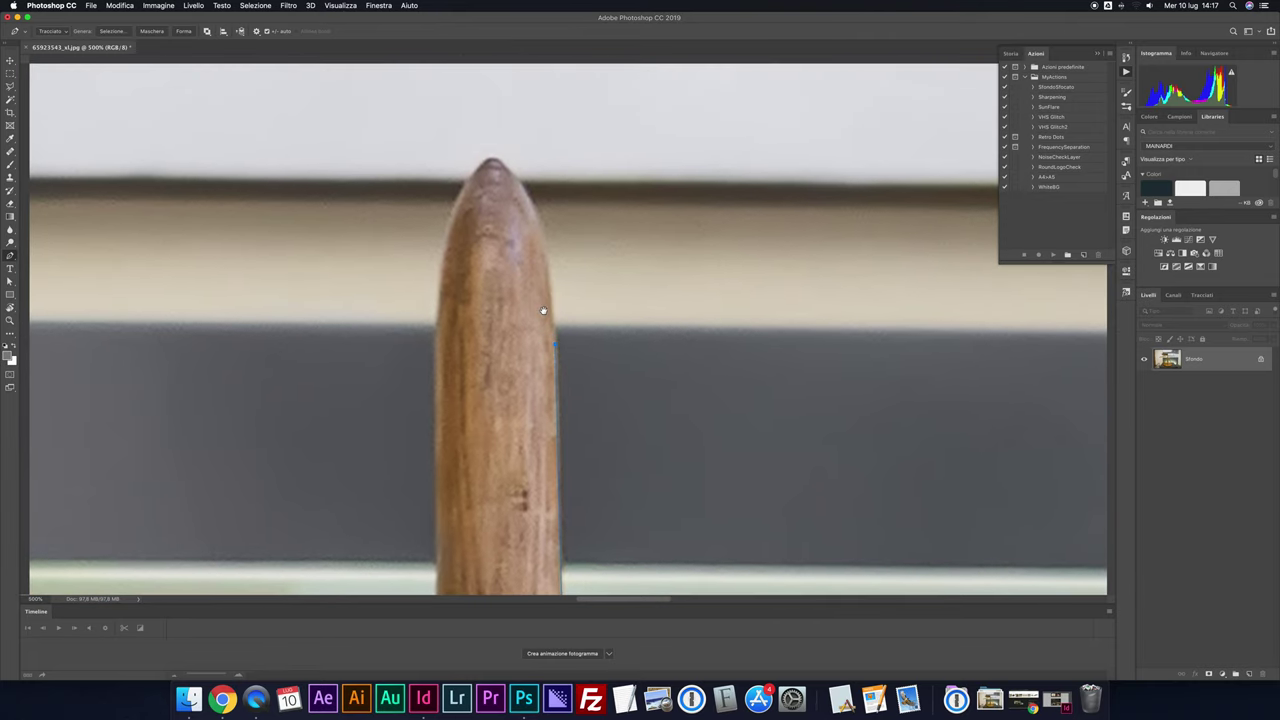
{"action": "scroll", "coordinate": [550, 335], "scroll_direction": "up", "scroll_amount": 1}
{"action": "mouse_move", "coordinate": [499, 171]}
{"action": "left_mouse_down"}
{"action": "mouse_move", "coordinate": [445, 152]}
{"action": "mouse_move", "coordinate": [443, 129]}
{"action": "left_mouse_up"}
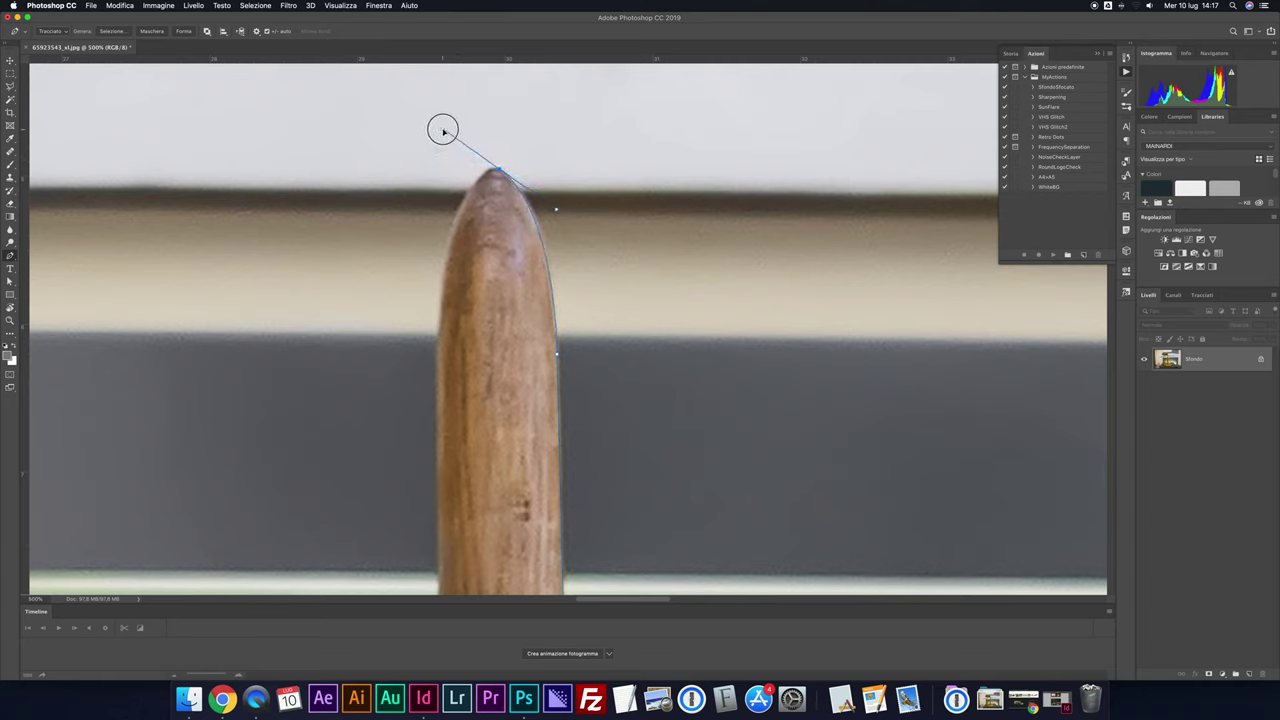
{"action": "left_click", "coordinate": [499, 171], "text": "alt"}
{"action": "left_click_drag", "start_coordinate": [499, 171], "coordinate": [483, 178]}
{"action": "left_click_drag", "start_coordinate": [437, 338], "coordinate": [436, 452]}
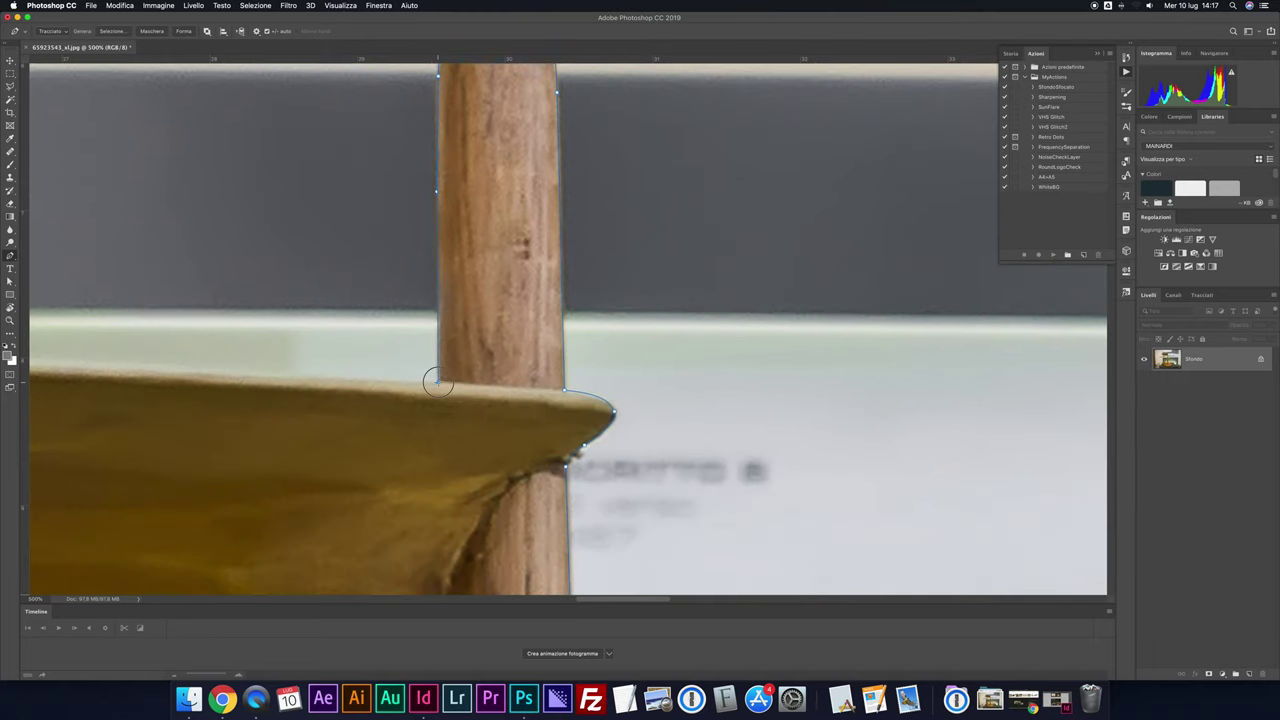
Add anchors along the upper blade's top edge and around its rounded end
{"action": "scroll", "coordinate": [363, 385], "scroll_direction": "left", "scroll_amount": 3}
{"action": "key", "text": "super+minus"}
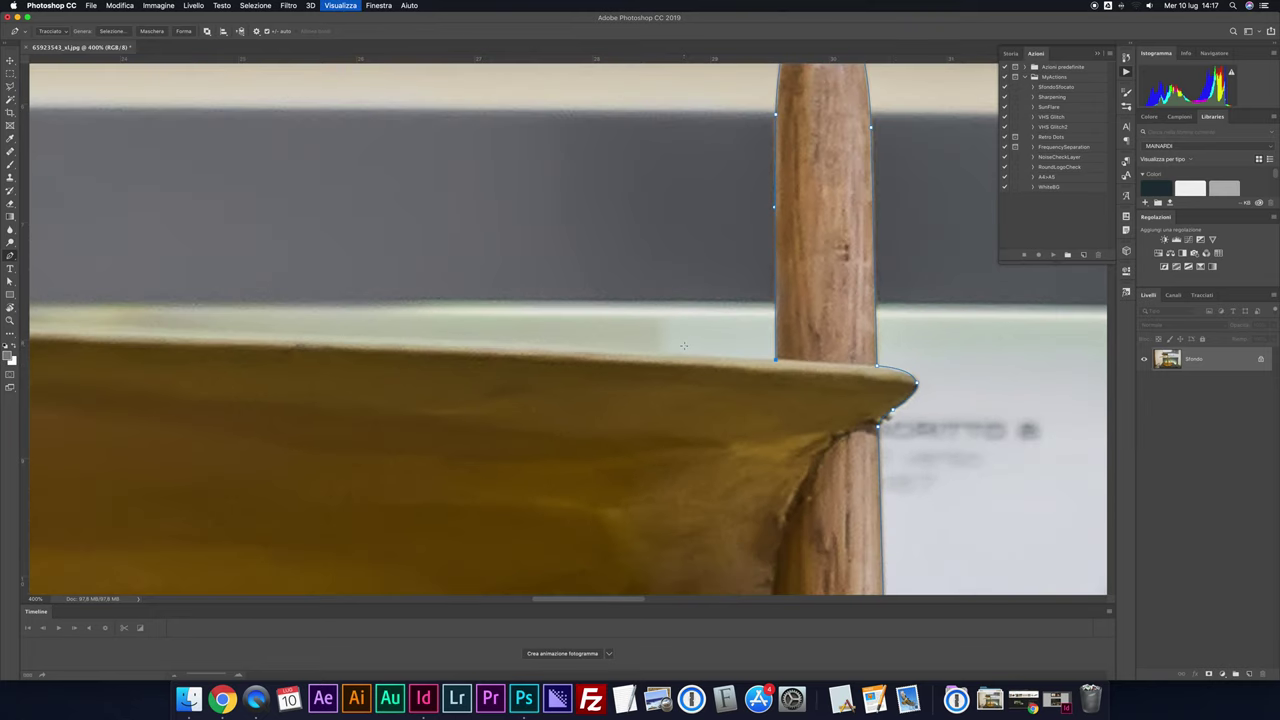
{"action": "key", "text": "super+minus"}
{"action": "scroll", "coordinate": [650, 340], "scroll_direction": "left", "scroll_amount": 5}
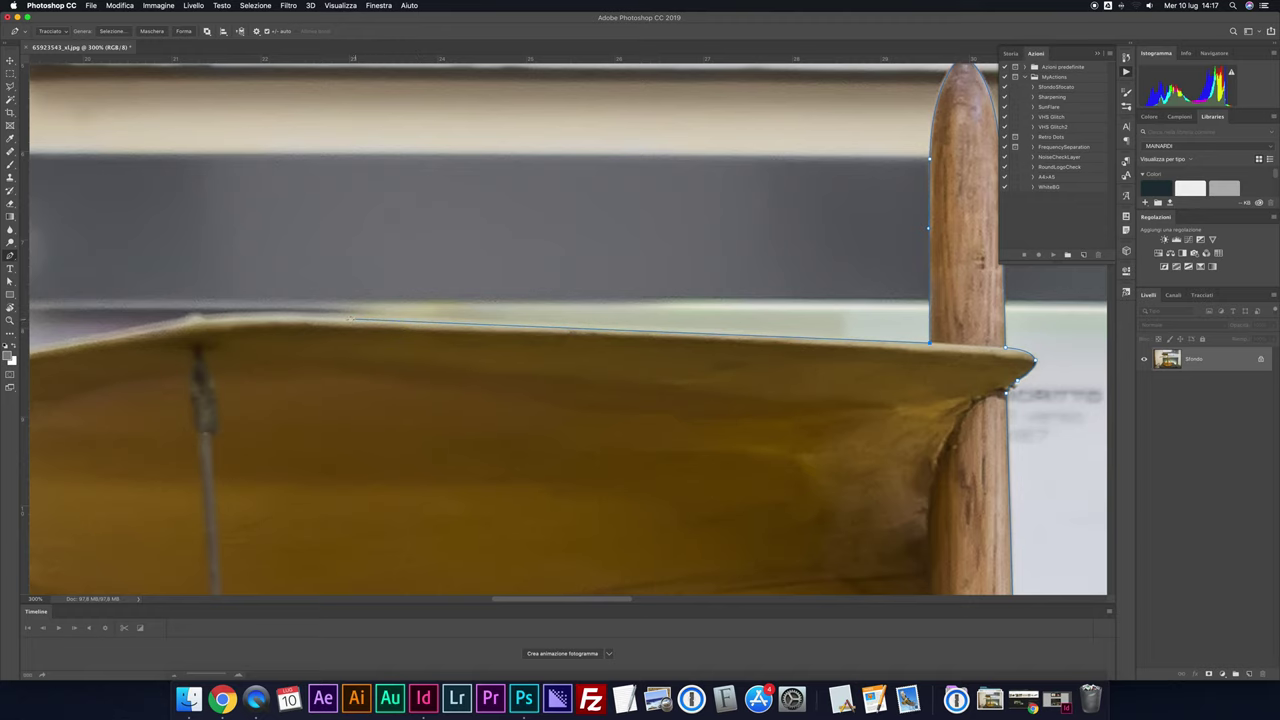
{"action": "scroll", "coordinate": [467, 336], "scroll_direction": "left", "scroll_amount": 3}
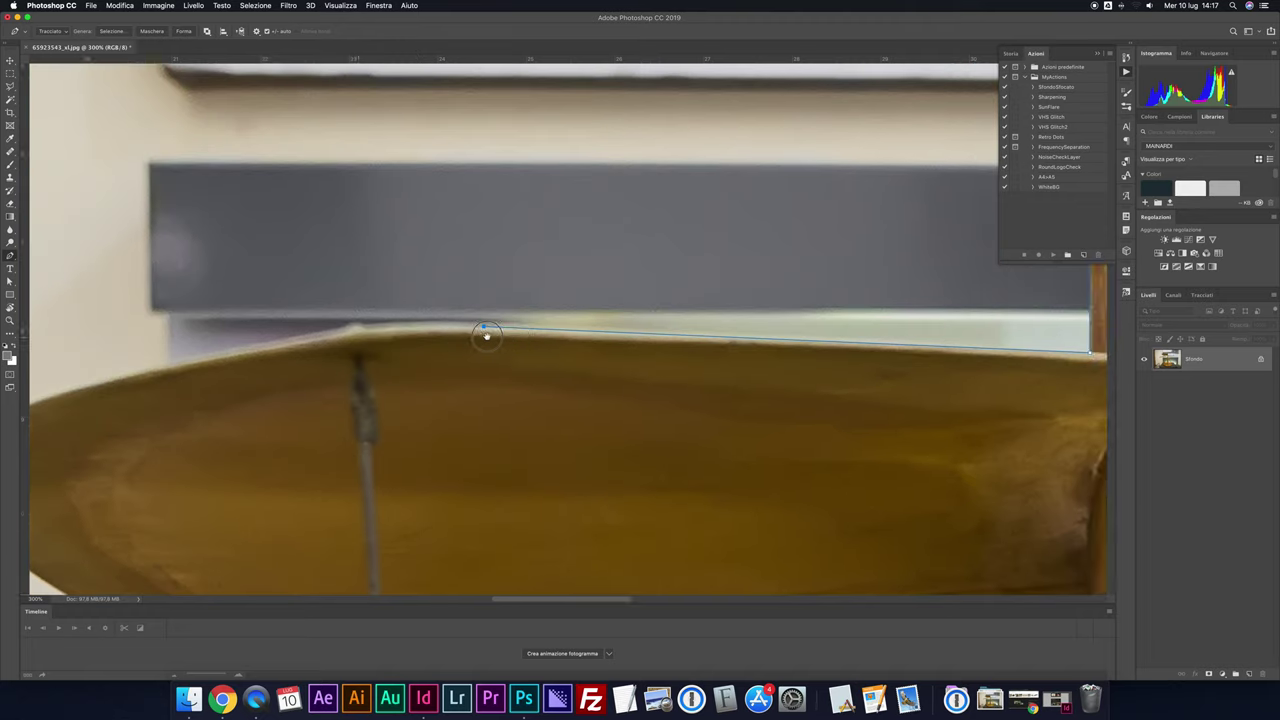
{"action": "scroll", "coordinate": [467, 336], "scroll_direction": "left", "scroll_amount": 4}
{"action": "left_click", "coordinate": [515, 335]}
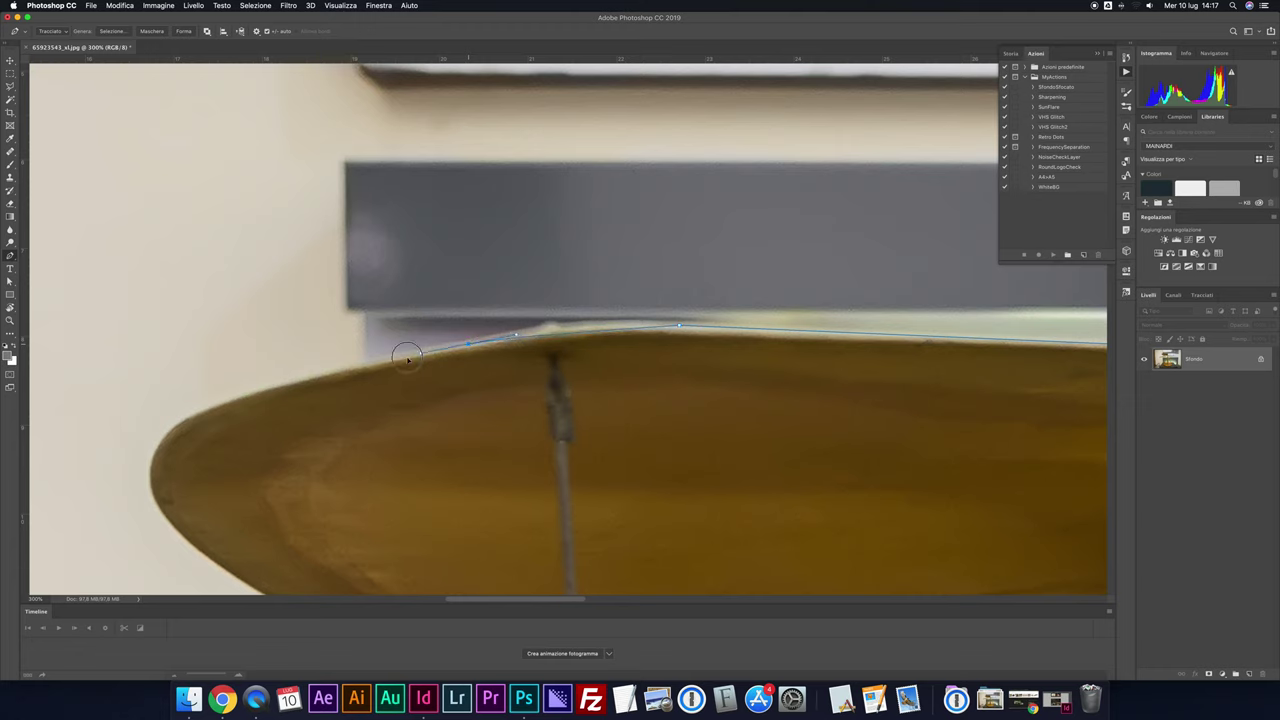
{"action": "left_click", "coordinate": [368, 370]}
{"action": "left_click", "coordinate": [155, 452]}
{"action": "left_click_drag", "start_coordinate": [155, 458], "coordinate": [142, 497]}
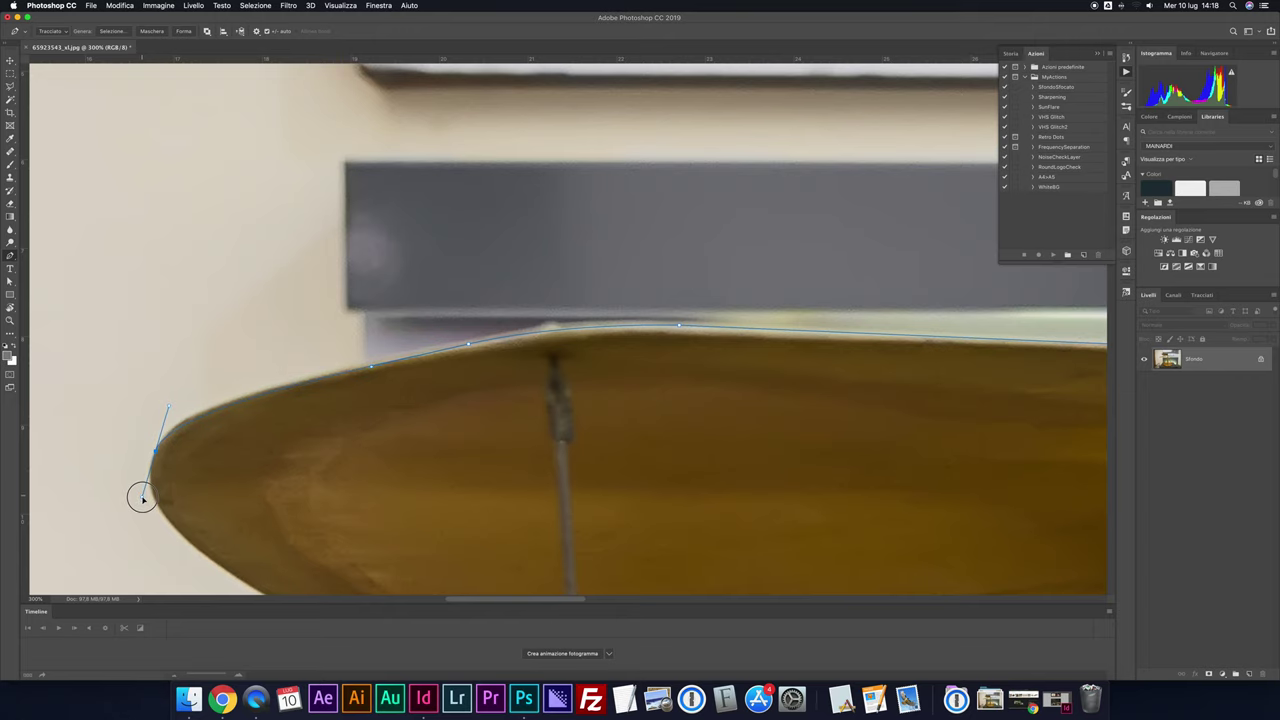
Add anchors along the blade's underside and lower edge
{"action": "scroll", "coordinate": [140, 495], "scroll_direction": "down", "scroll_amount": 5}
{"action": "scroll", "coordinate": [140, 495], "scroll_direction": "left", "scroll_amount": 3}
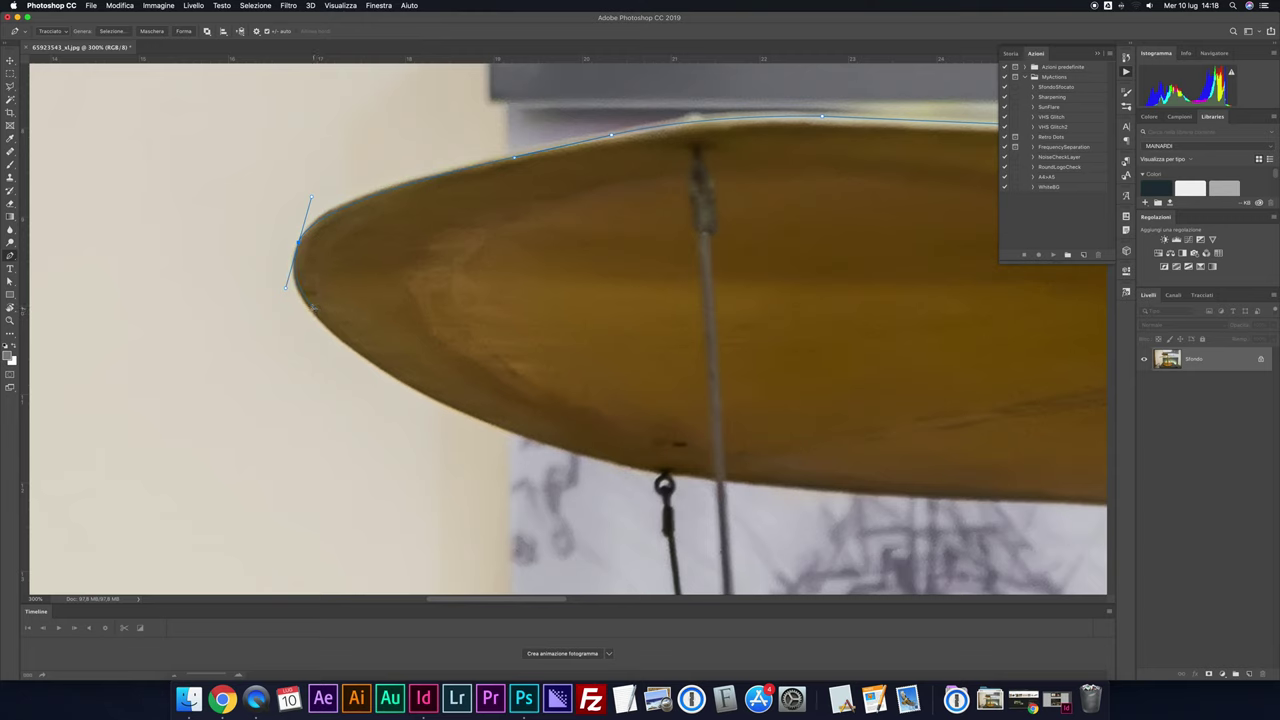
{"action": "left_click", "coordinate": [311, 309]}
{"action": "left_click_drag", "start_coordinate": [661, 471], "coordinate": [938, 528]}
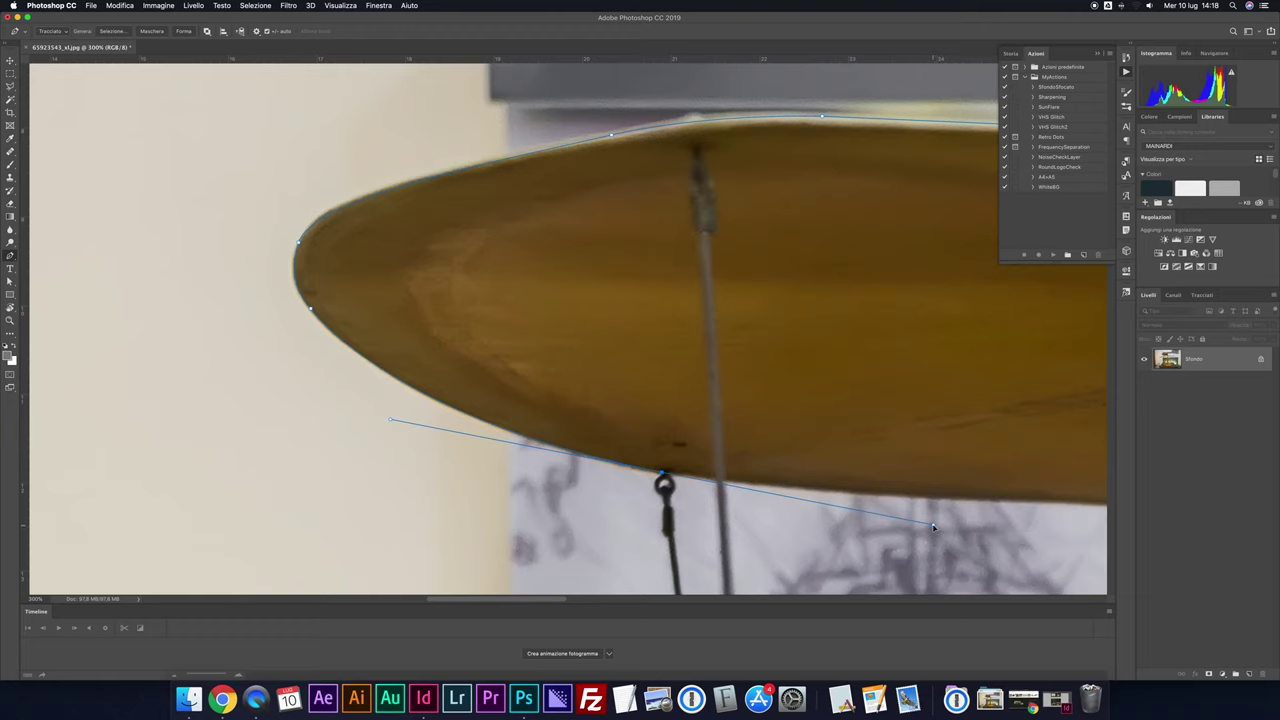
Zoom in on the rope eyelet under the blade and set a corner anchor there
{"action": "scroll", "coordinate": [938, 528], "scroll_direction": "left", "scroll_amount": 1}
{"action": "key", "text": "ctrl+plus"}
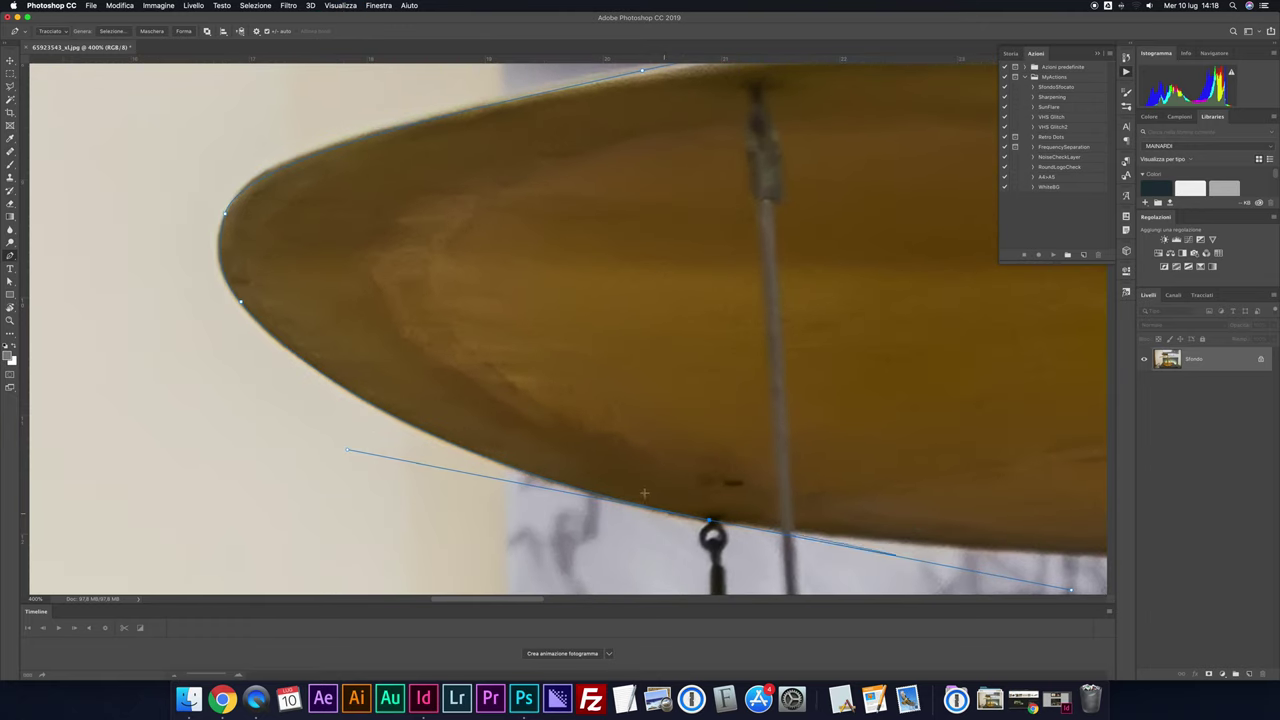
{"action": "key", "text": "ctrl+plus"}
{"action": "key", "text": "ctrl+plus"}
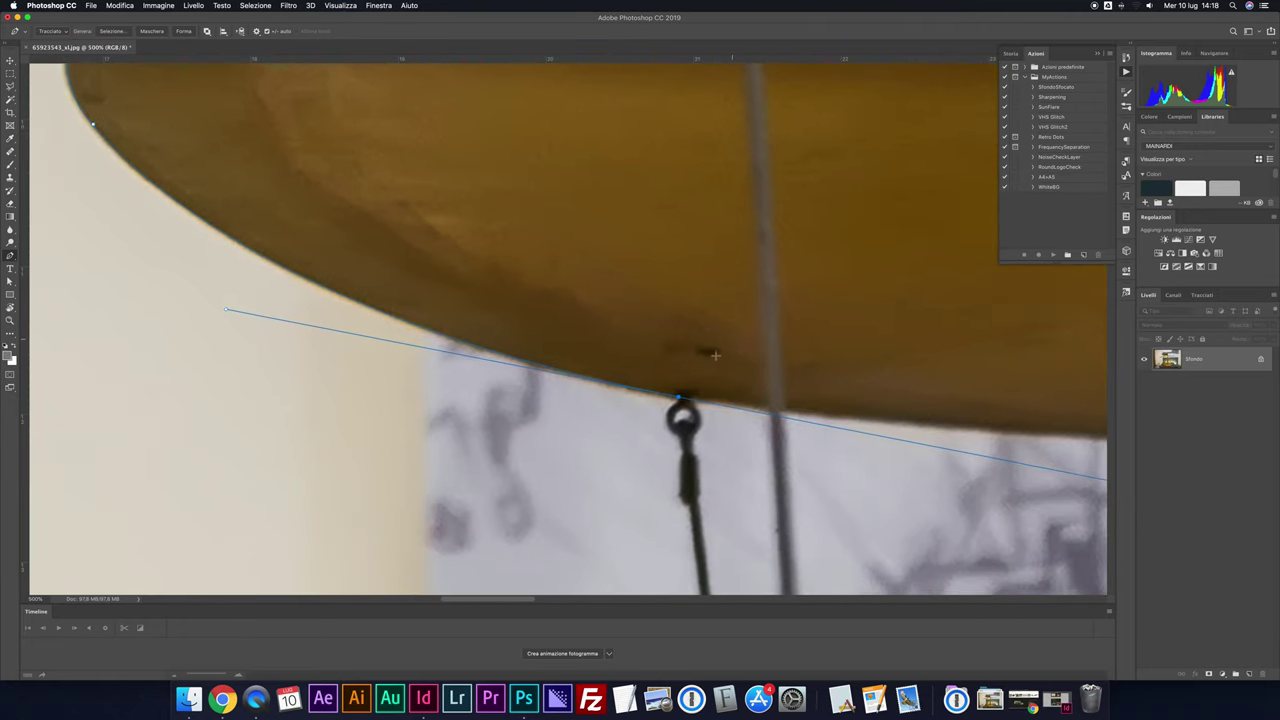
{"action": "scroll", "coordinate": [705, 395], "scroll_direction": "down", "scroll_amount": 2}
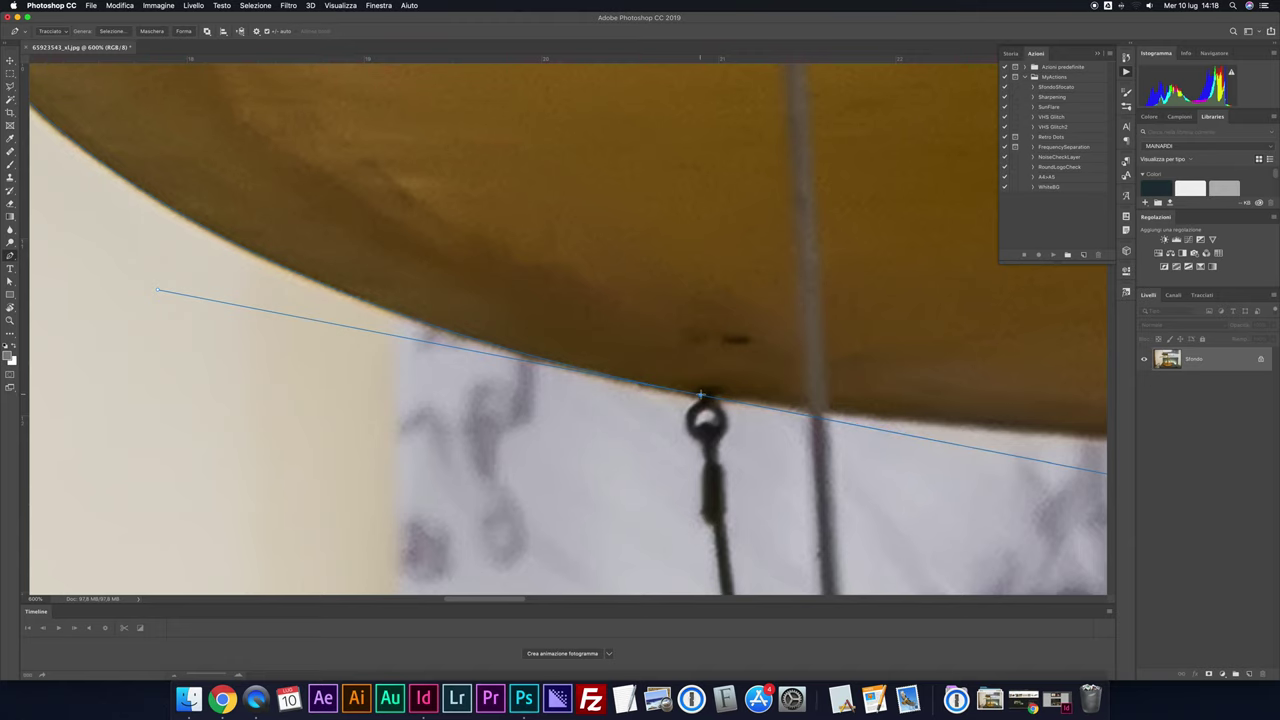
{"action": "left_click", "coordinate": [700, 395], "text": "alt"}
{"action": "key", "text": "ctrl+plus"}
{"action": "scroll", "coordinate": [730, 400], "scroll_direction": "down", "scroll_amount": 2}
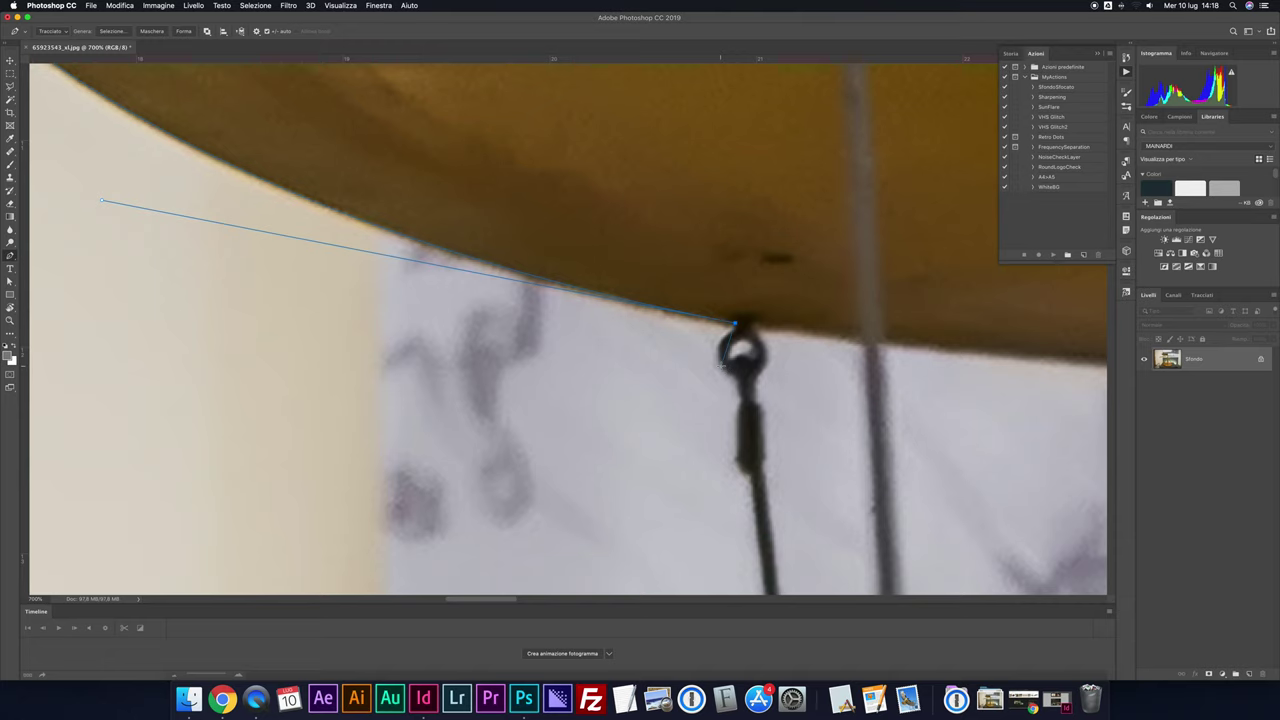
{"action": "left_click_drag", "start_coordinate": [735, 323], "coordinate": [733, 377]}
{"action": "key", "text": "ctrl+z"}
Curve the path tightly around the eyelet ring to where it meets the rope
{"action": "key", "text": "ctrl+plus"}
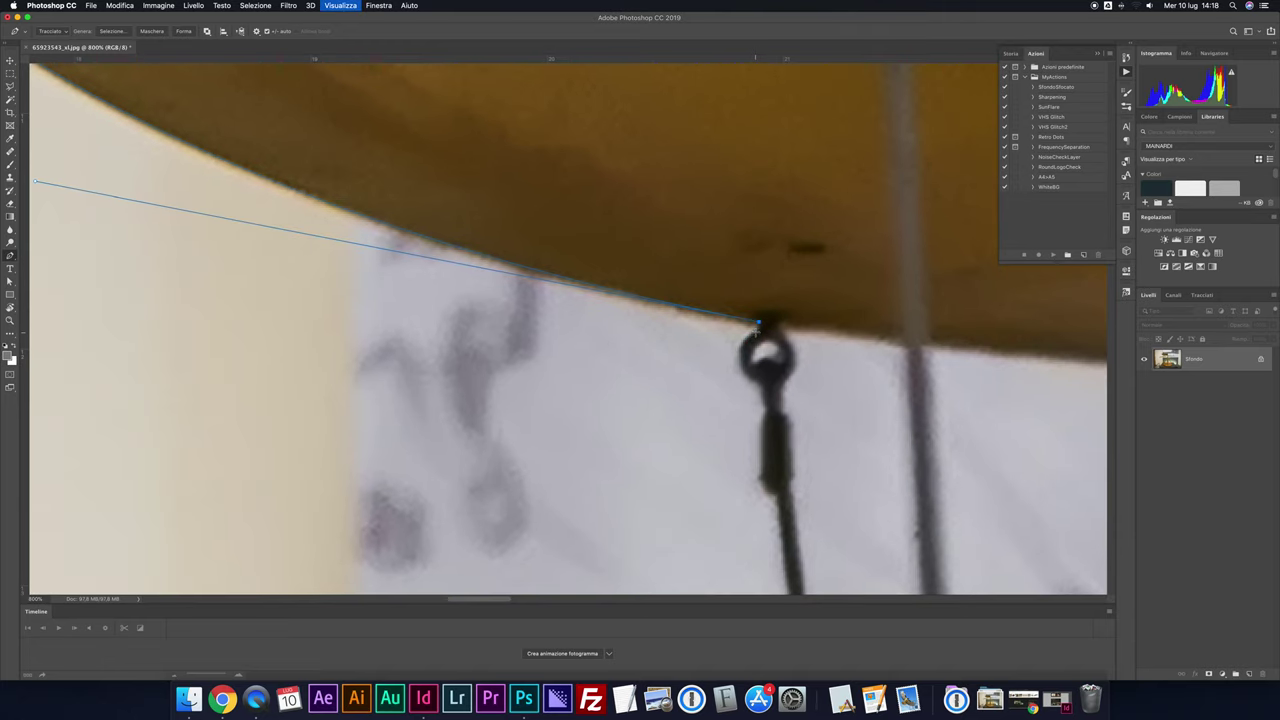
{"action": "left_click", "coordinate": [758, 325], "text": "alt"}
{"action": "left_click_drag", "start_coordinate": [740, 367], "coordinate": [748, 392]}
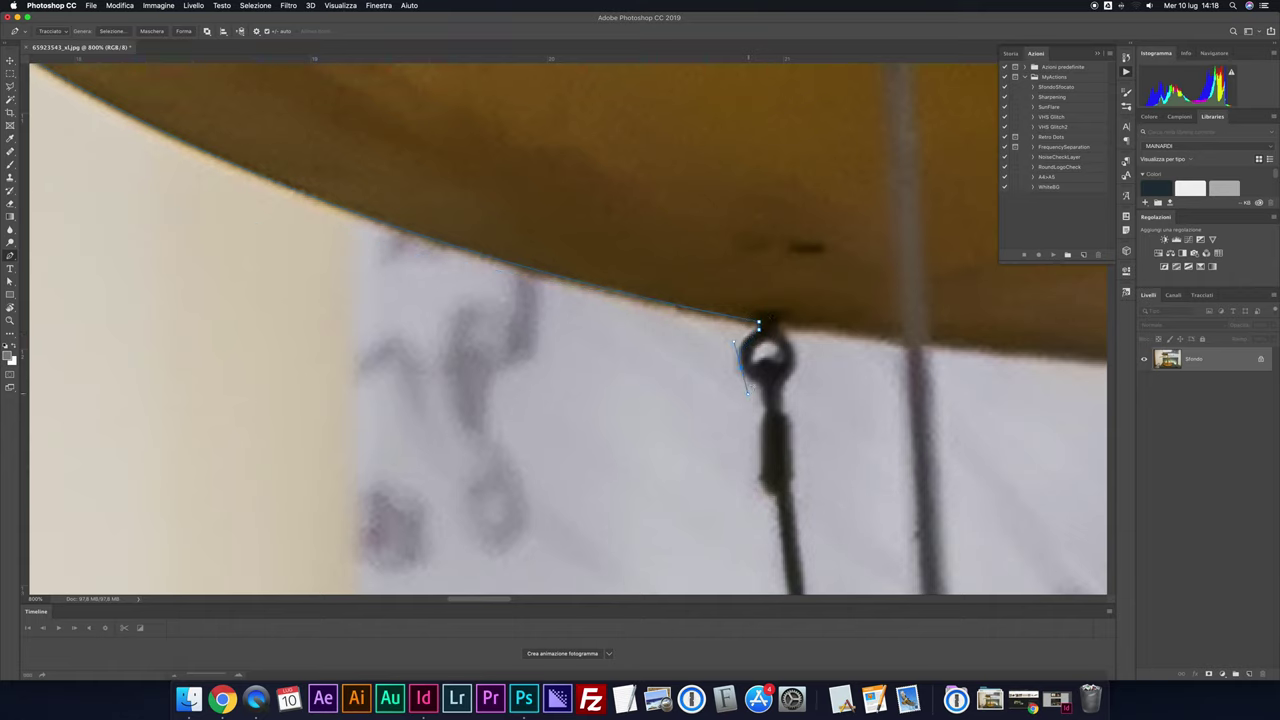
{"action": "mouse_move", "coordinate": [748, 392]}
{"action": "left_mouse_down"}
{"action": "mouse_move", "coordinate": [744, 376]}
{"action": "mouse_move", "coordinate": [770, 387]}
{"action": "left_mouse_up"}
{"action": "left_click", "coordinate": [764, 404]}
Run the path down the rope to the lower blade, then fit the whole image on screen
{"action": "scroll", "coordinate": [762, 465], "scroll_direction": "down", "scroll_amount": 1}
{"action": "left_click", "coordinate": [762, 472]}
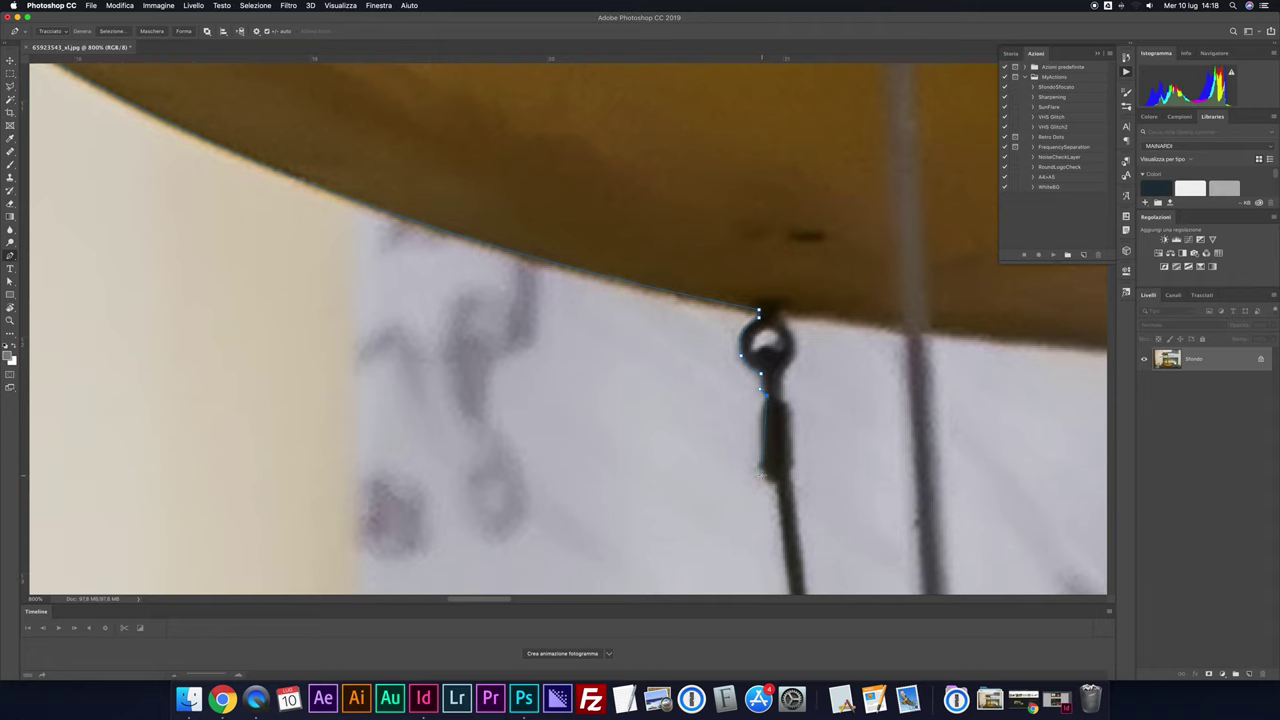
{"action": "left_click_drag", "start_coordinate": [763, 470], "coordinate": [768, 510]}
{"action": "left_click", "coordinate": [764, 470], "text": "alt"}
{"action": "scroll", "coordinate": [776, 484], "scroll_direction": "down", "scroll_amount": 1}
{"action": "scroll", "coordinate": [770, 500], "scroll_direction": "down", "scroll_amount": 1}
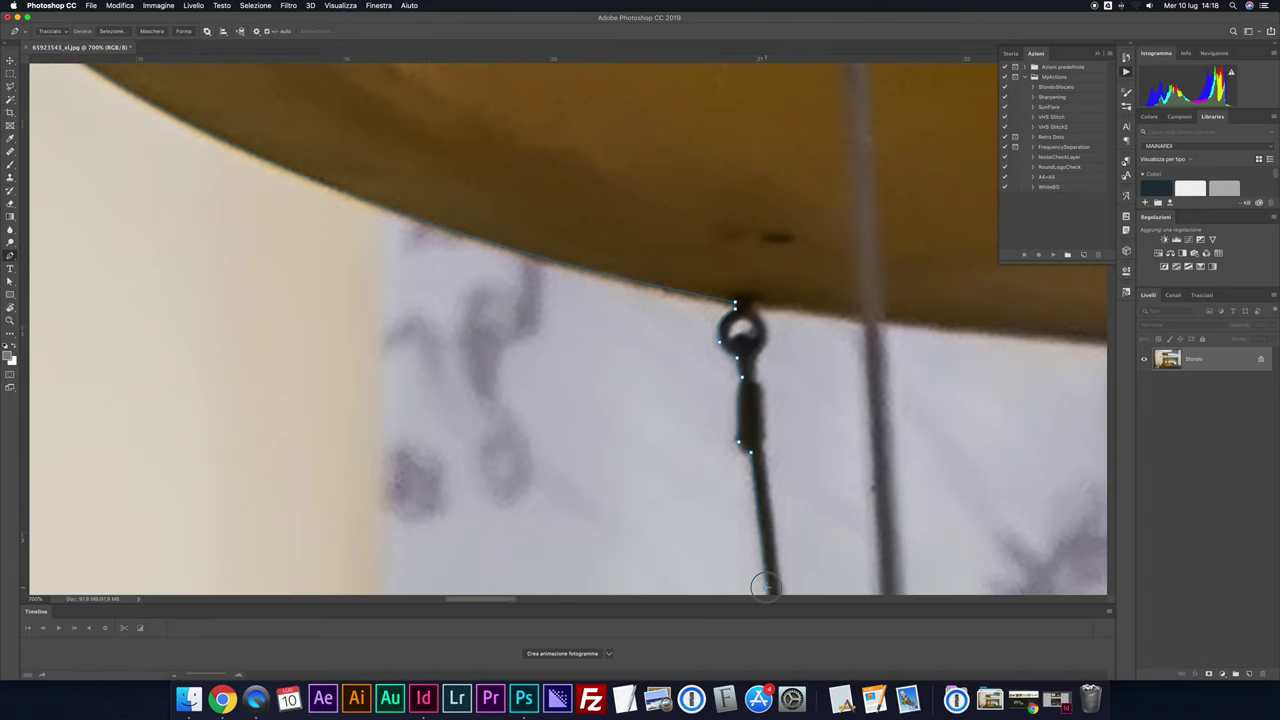
{"action": "key", "text": "super+minus"}
{"action": "scroll", "coordinate": [777, 553], "scroll_direction": "down", "scroll_amount": 3}
{"action": "scroll", "coordinate": [777, 553], "scroll_direction": "down", "scroll_amount": 3}
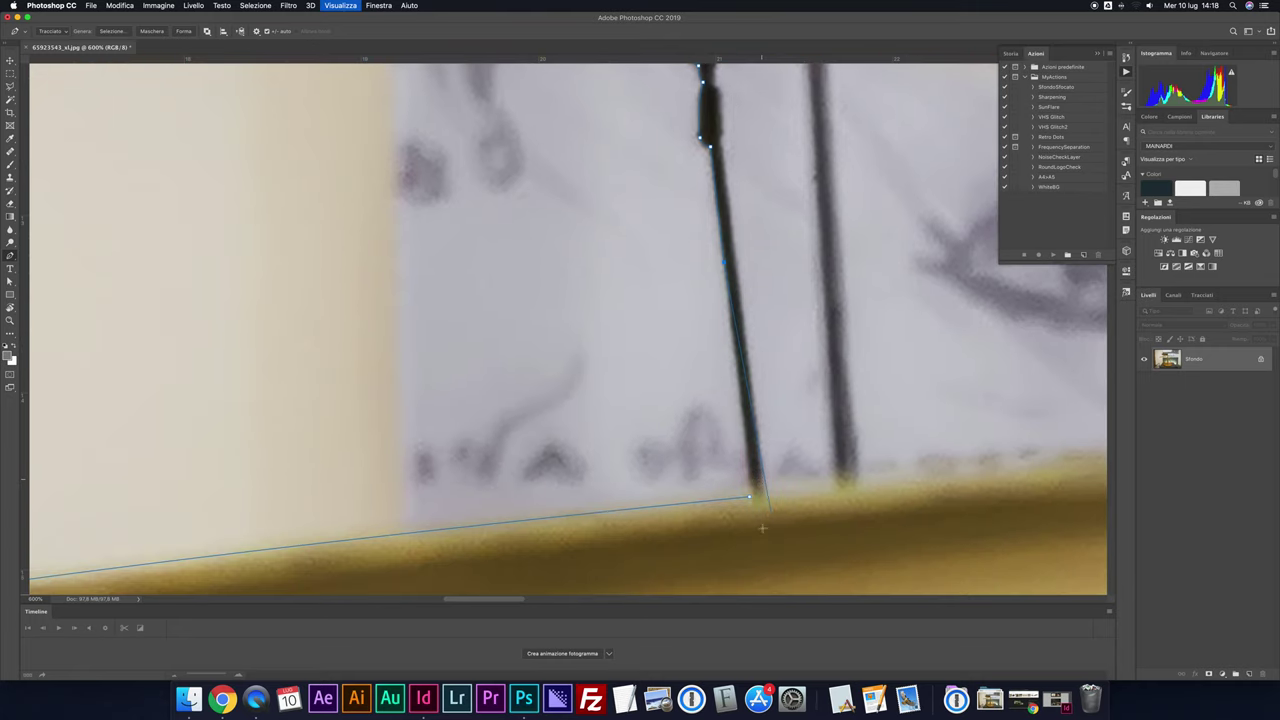
{"action": "left_click", "coordinate": [749, 497]}
{"action": "key", "text": "super+0"}
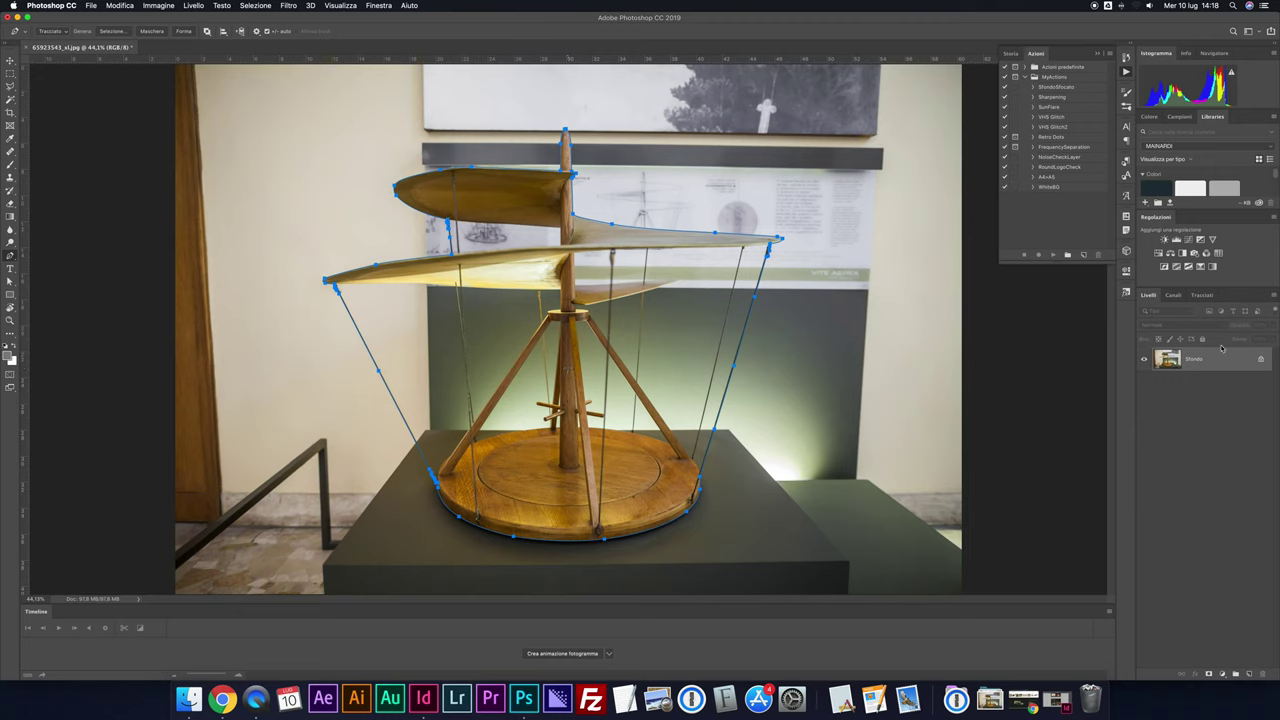
Save the work path as Tracciato1, dismissing the clipping path settings without applying
{"action": "left_click", "coordinate": [1202, 297]}
{"action": "double_click", "coordinate": [1194, 311]}
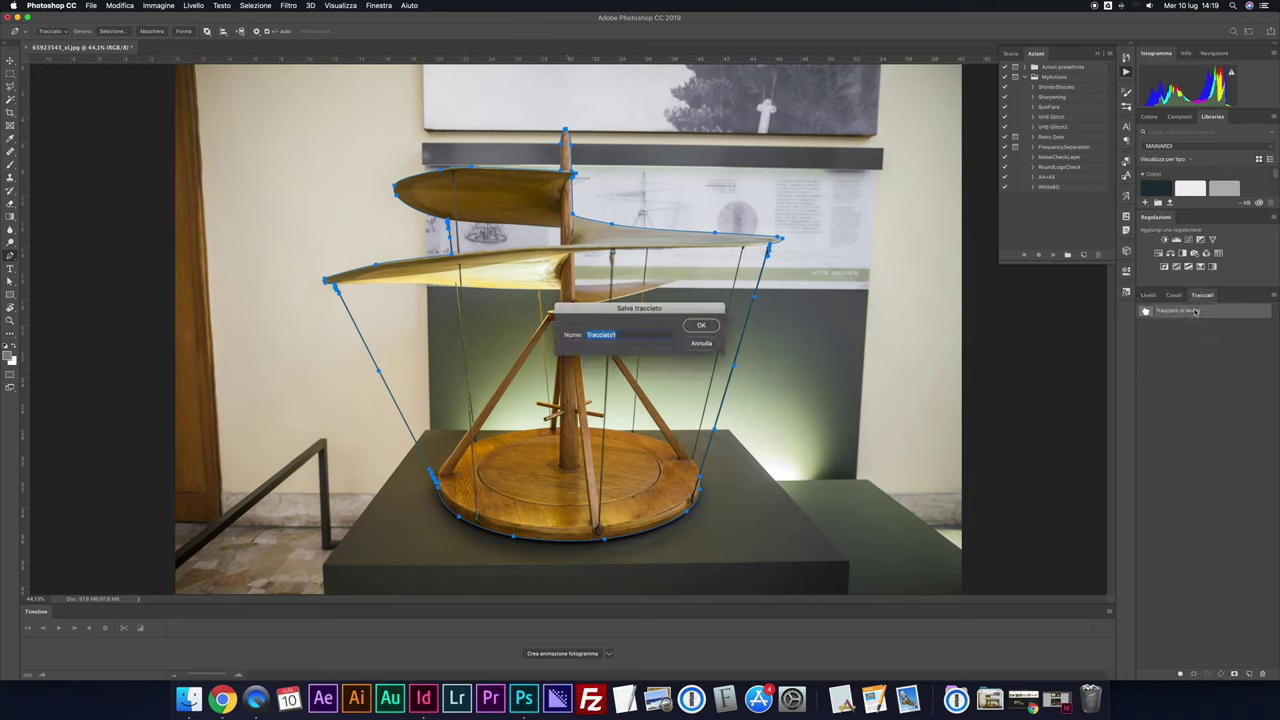
{"action": "left_click", "coordinate": [703, 325]}
{"action": "left_click", "coordinate": [1273, 295]}
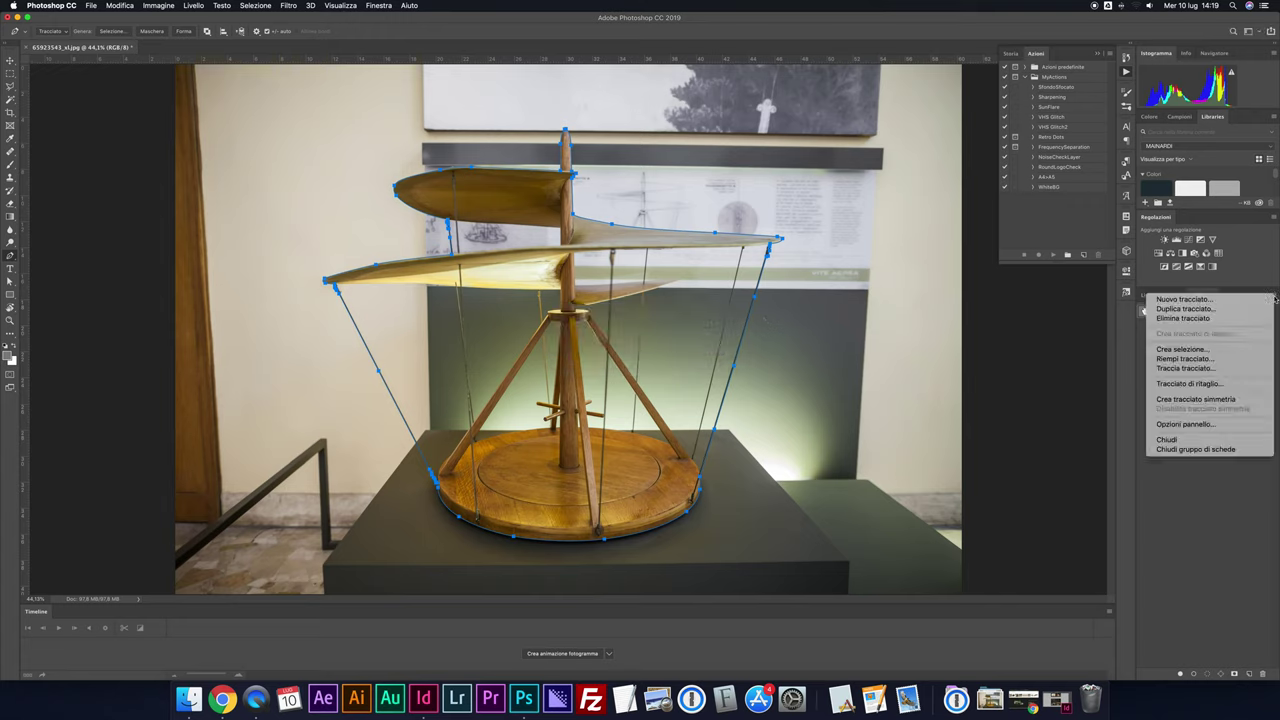
{"action": "left_click", "coordinate": [1216, 388]}
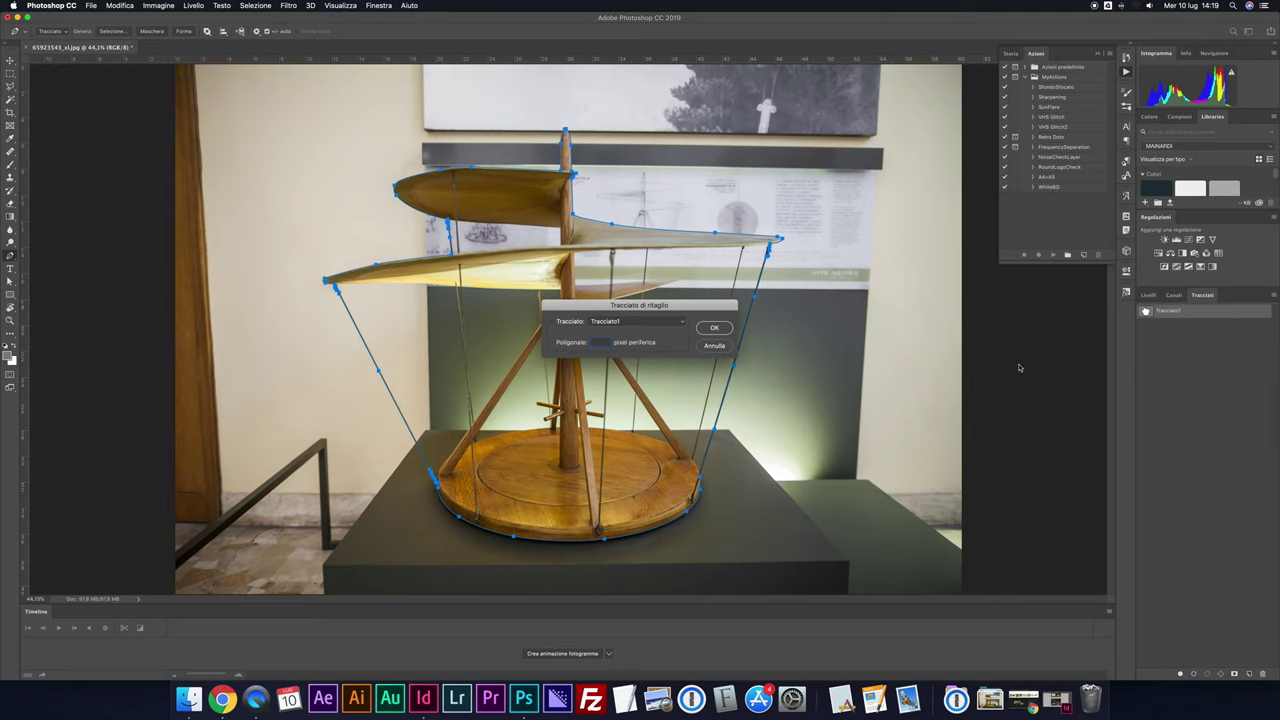
{"action": "key", "text": "Return"}
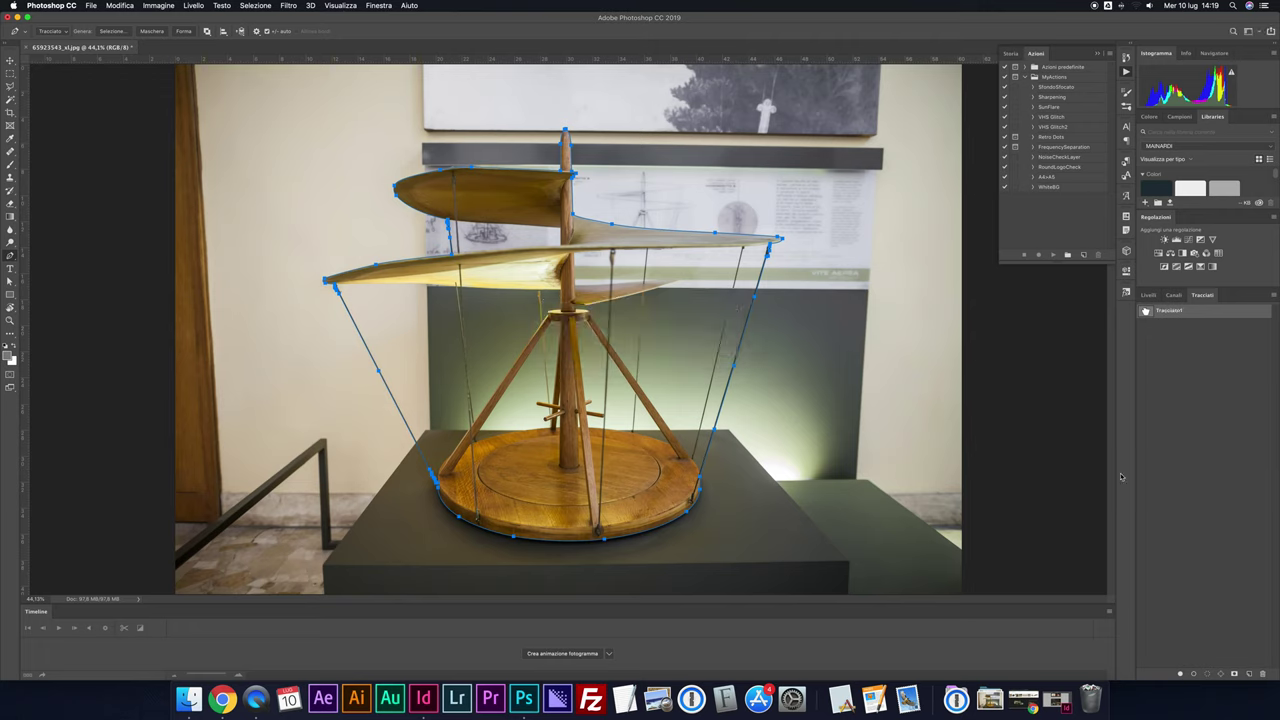
Load Tracciato1 as a selection and add a layer mask to Livello 0 at 66.7%
{"action": "left_click", "coordinate": [1146, 312], "text": "super"}
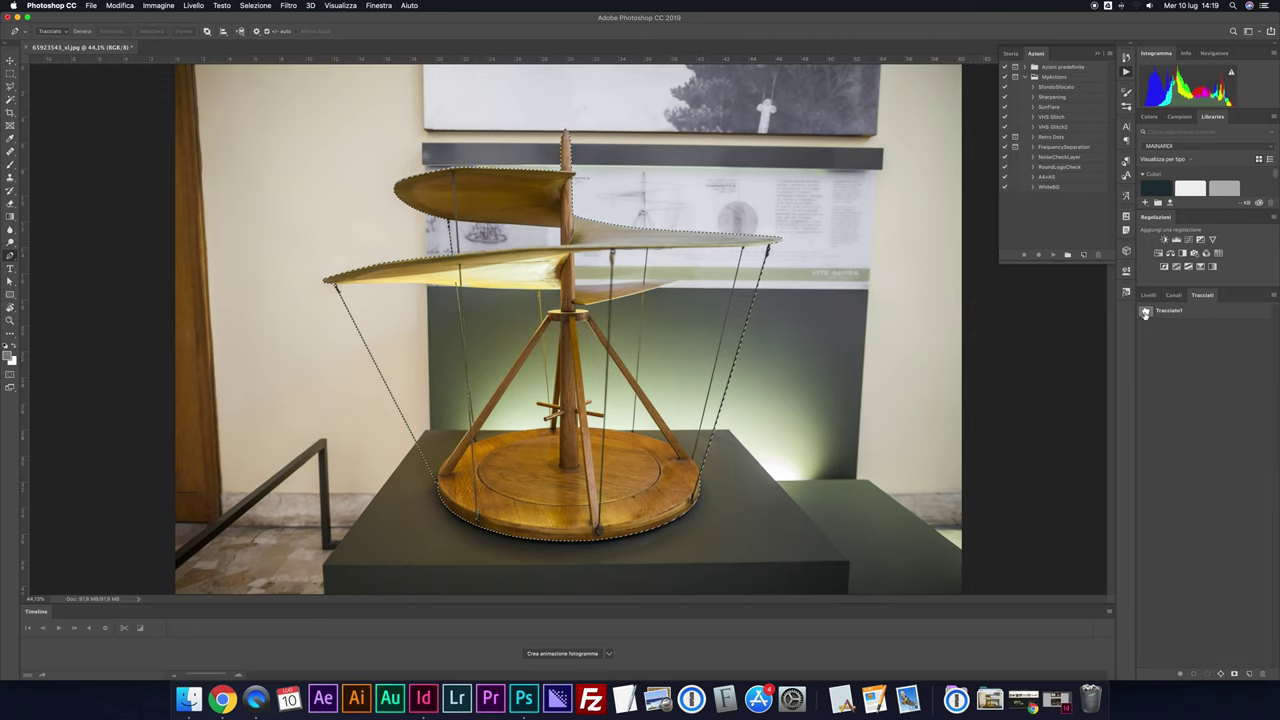
{"action": "left_click", "coordinate": [1148, 295]}
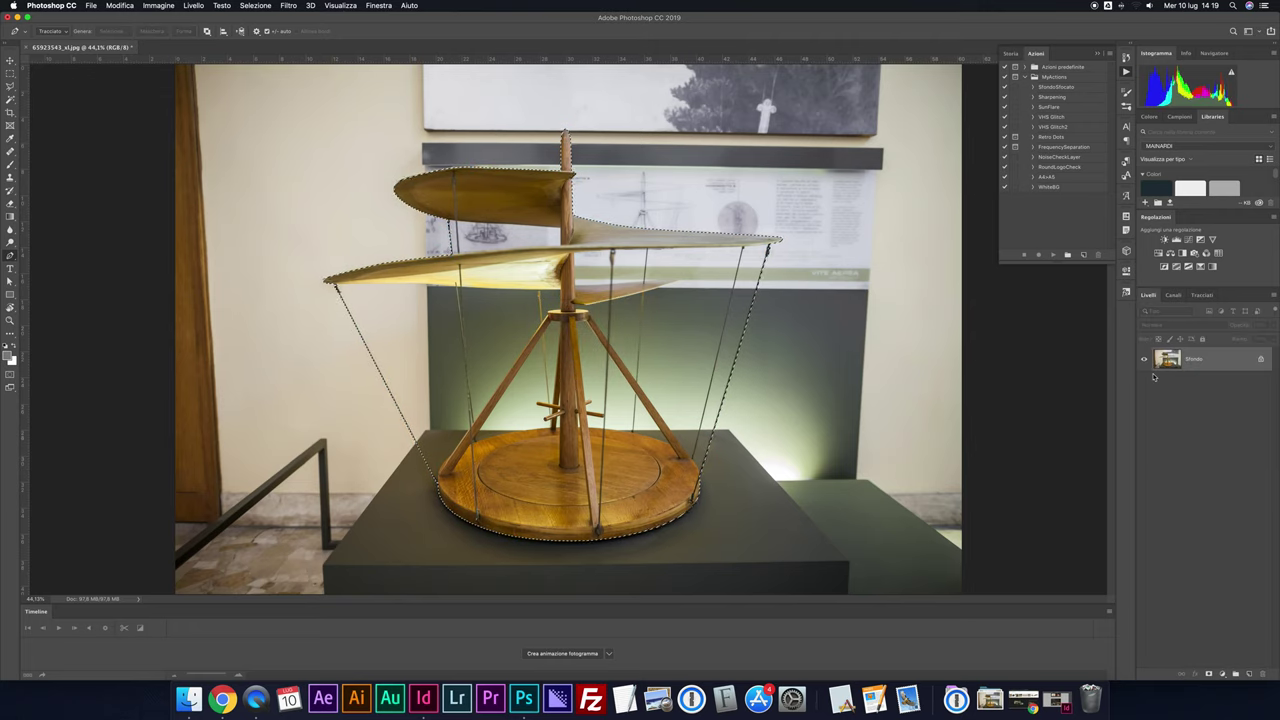
{"action": "left_click", "coordinate": [1208, 675]}
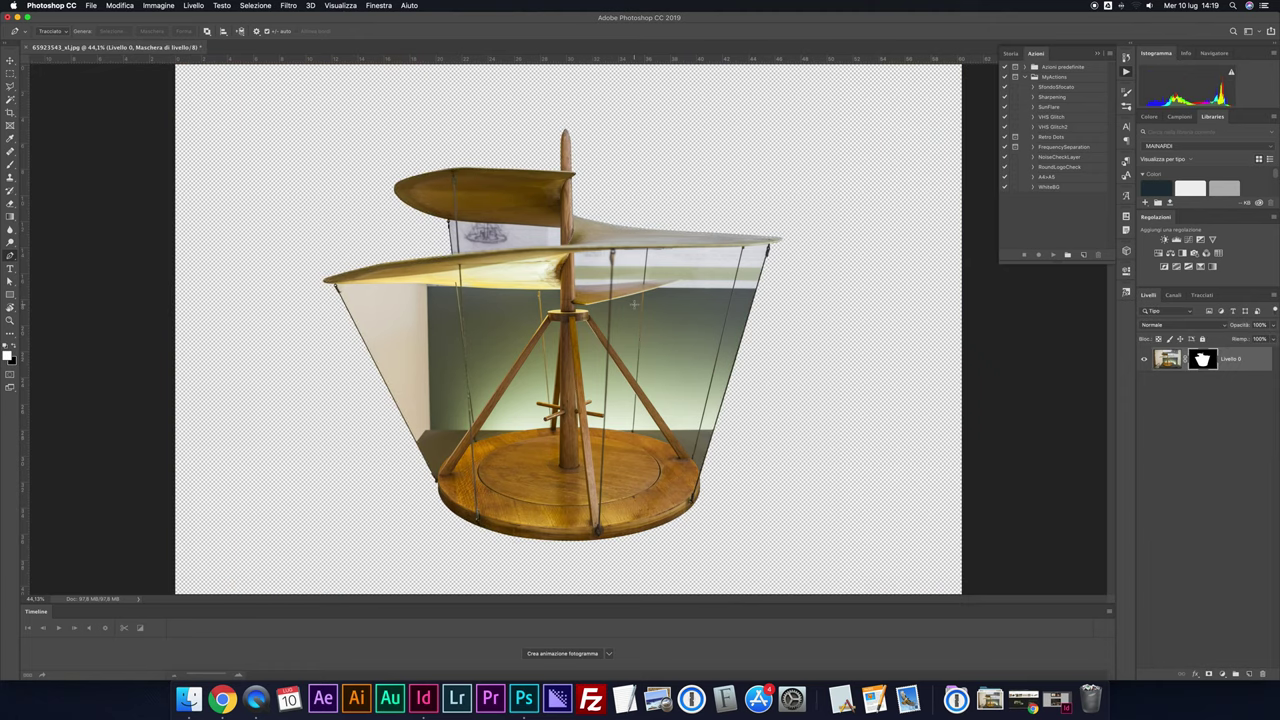
{"action": "key", "text": "super+plus"}
{"action": "key", "text": "super+plus"}
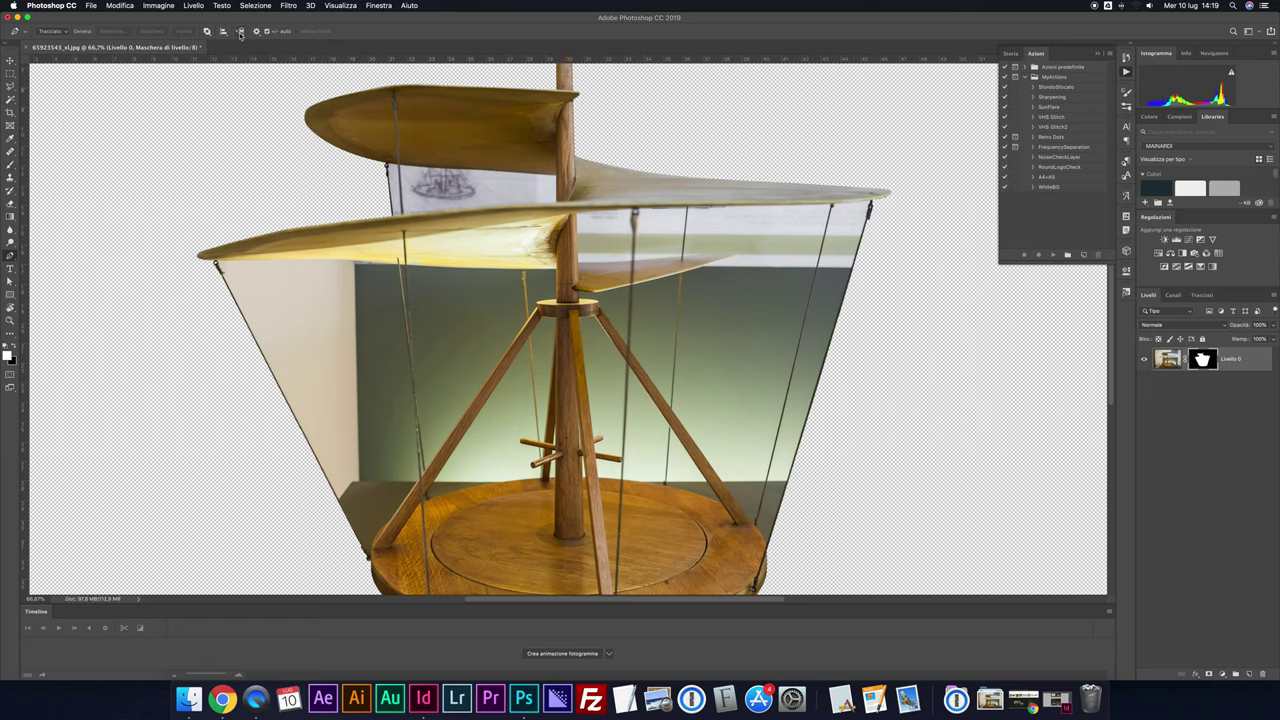
Set the path operation to Subtract Front Shape and zoom to 100%
{"action": "left_click", "coordinate": [207, 31]}
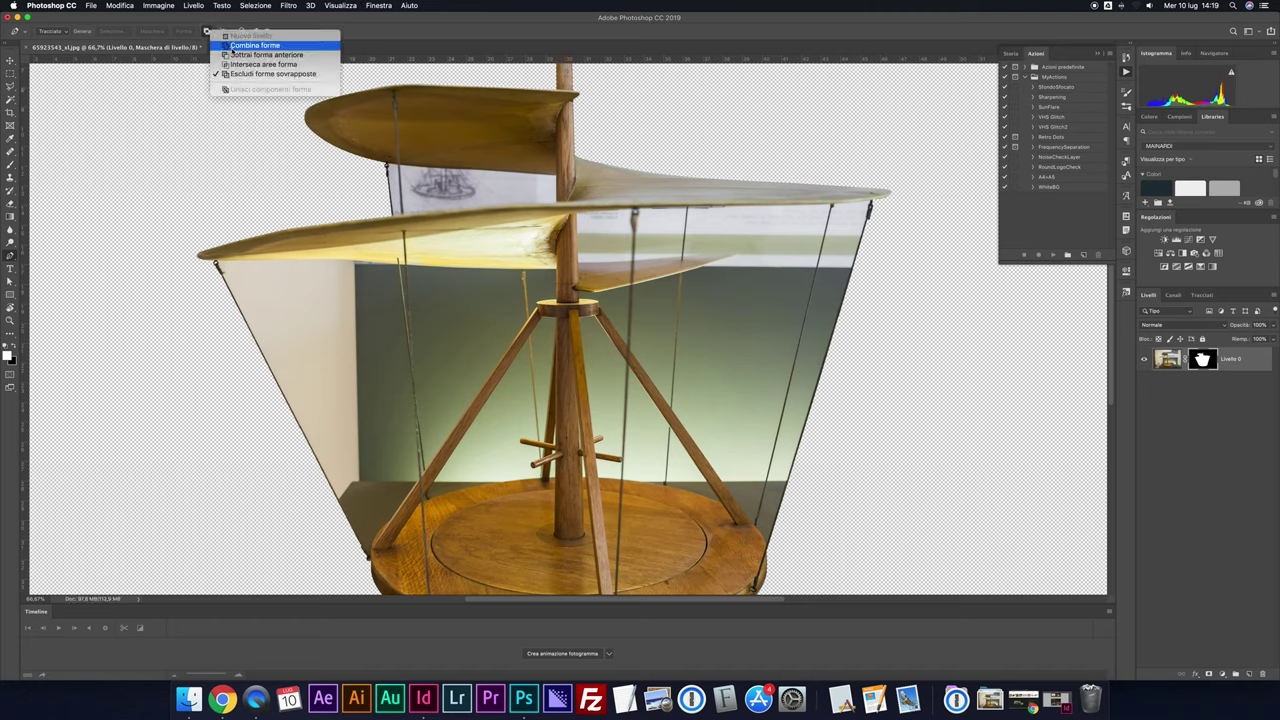
{"action": "left_click", "coordinate": [297, 56]}
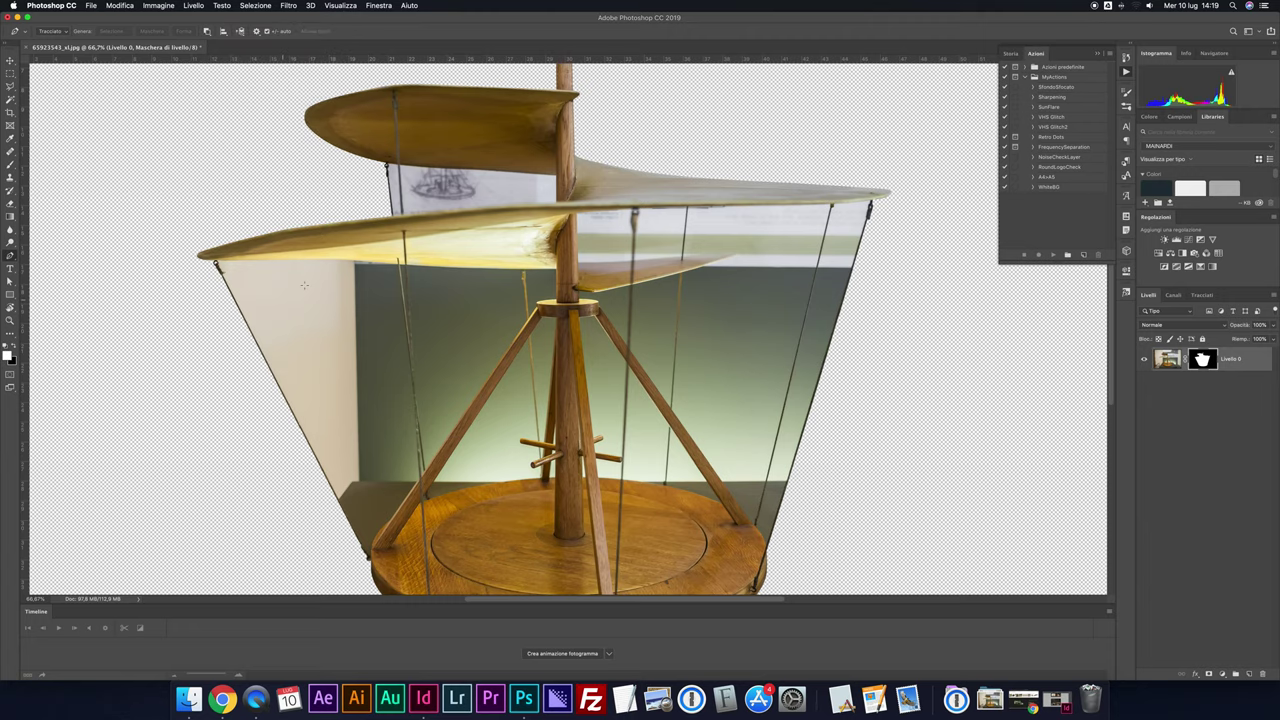
{"action": "key", "text": "ctrl+plus"}
Draw a closed curved Pen path around the gap between the blades, left rope and pole
{"action": "scroll", "coordinate": [372, 197], "scroll_direction": "up", "scroll_amount": 5}
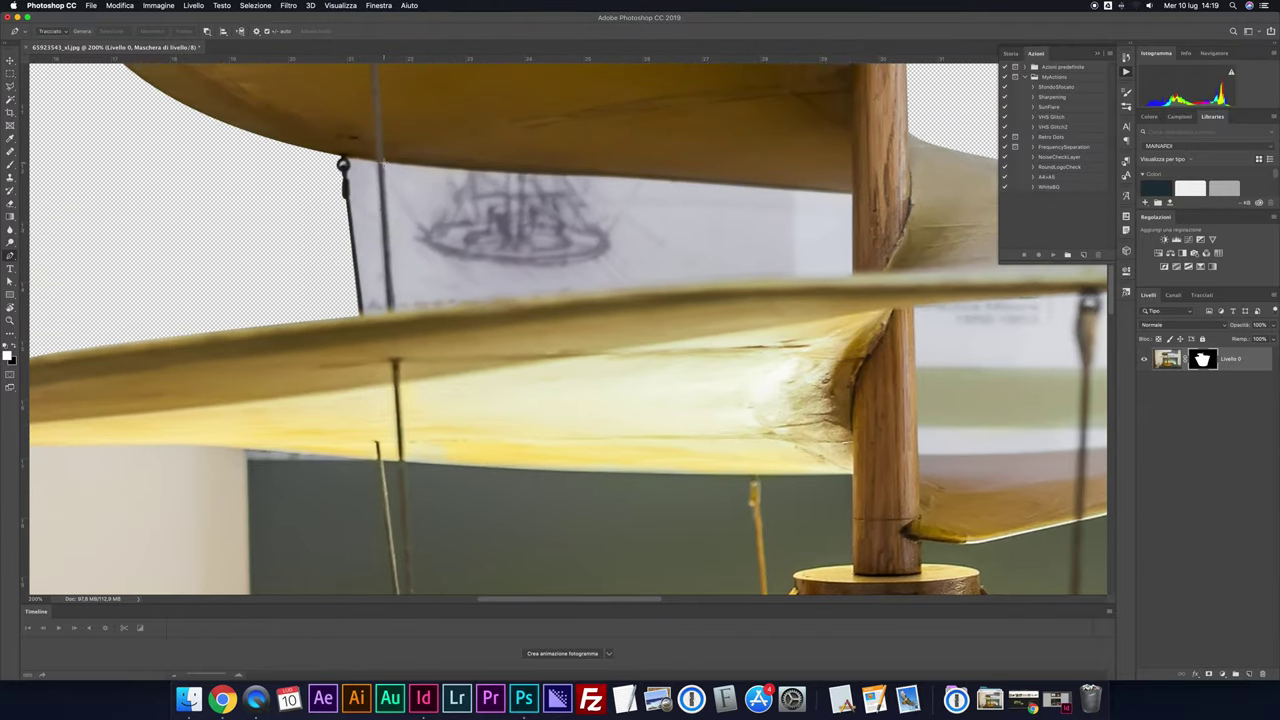
{"action": "left_click", "coordinate": [383, 160]}
{"action": "left_click", "coordinate": [394, 310]}
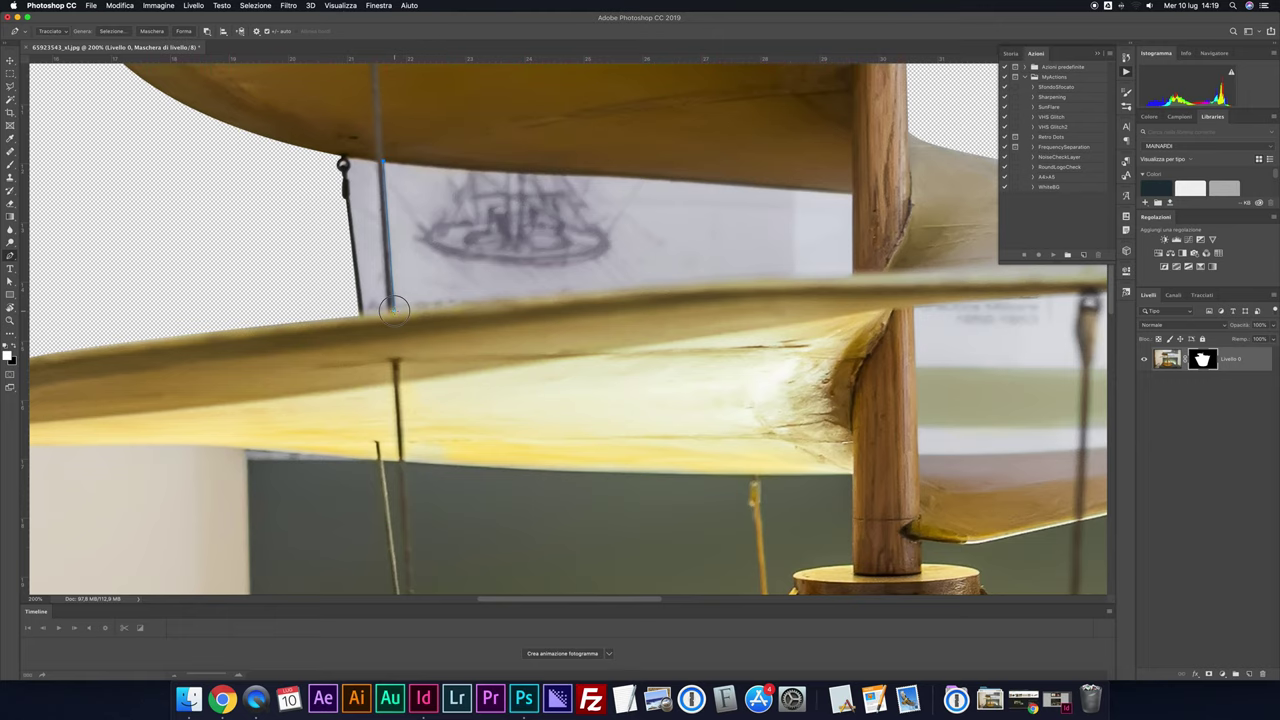
{"action": "left_click", "coordinate": [852, 273]}
{"action": "mouse_move", "coordinate": [852, 273]}
{"action": "left_mouse_down"}
{"action": "mouse_move", "coordinate": [1108, 272]}
{"action": "mouse_move", "coordinate": [831, 274]}
{"action": "left_mouse_up"}
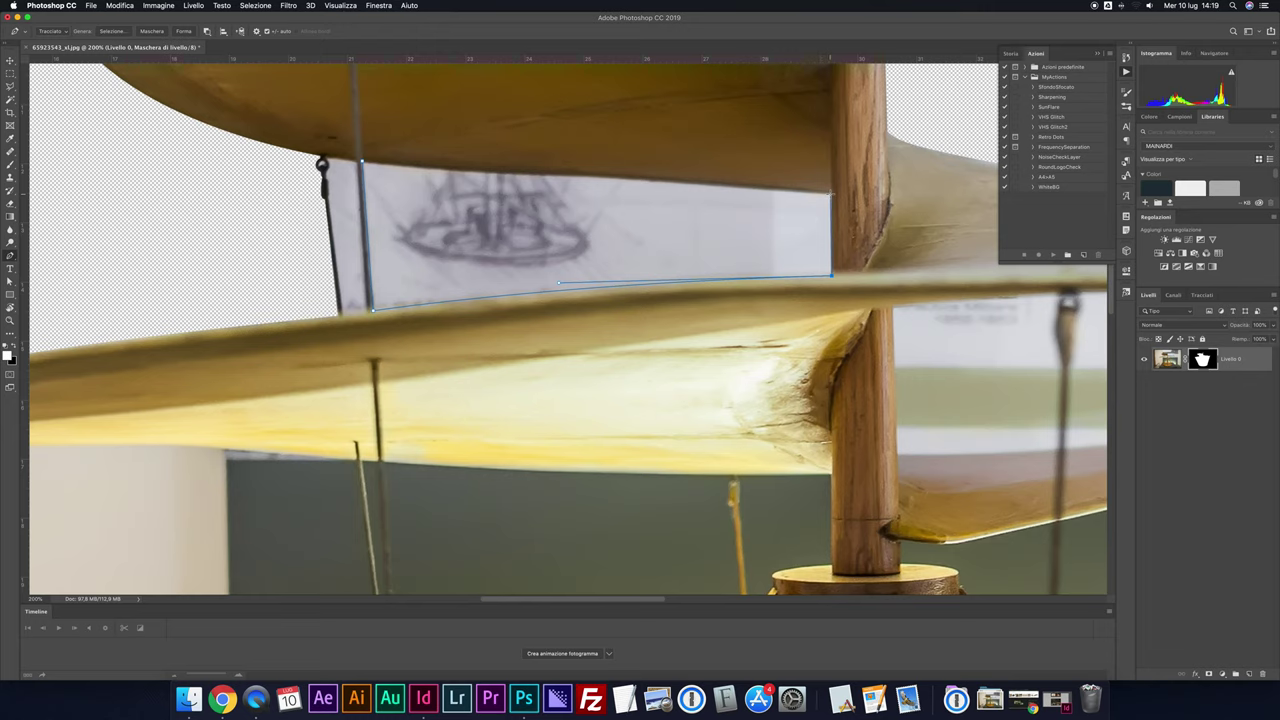
{"action": "left_click", "coordinate": [362, 163]}
{"action": "left_click_drag", "start_coordinate": [366, 167], "coordinate": [548, 176]}
{"action": "left_click", "coordinate": [506, 173]}
{"action": "left_click_drag", "start_coordinate": [428, 171], "coordinate": [387, 169]}
Try a vector mask on the blade gap, undo it, and reactivate Tracciato1
{"action": "left_click", "coordinate": [10, 282]}
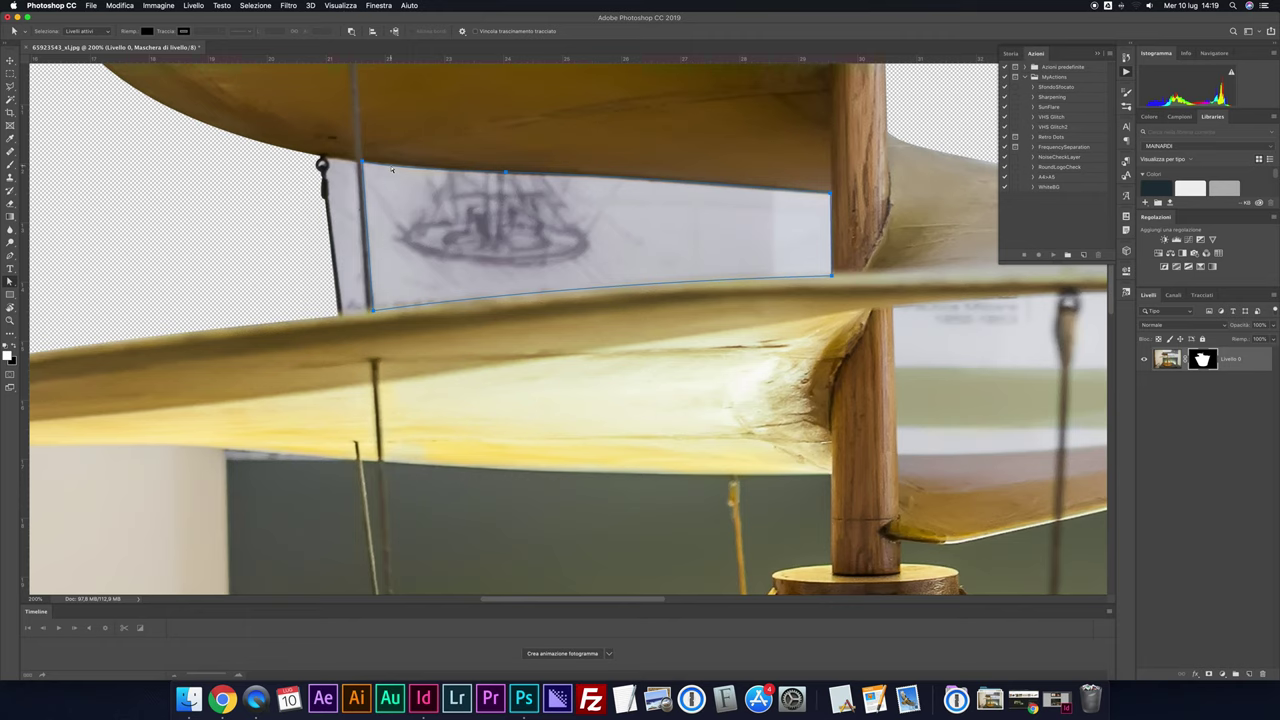
{"action": "key", "text": "Delete"}
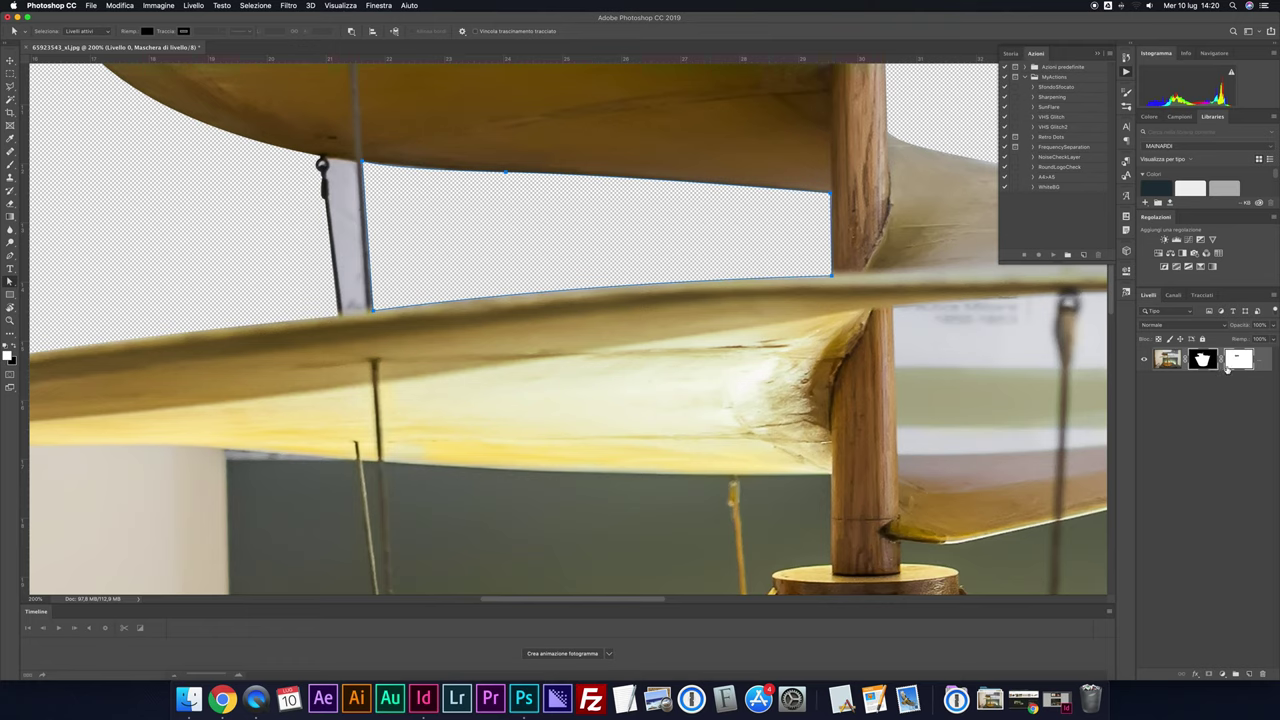
{"action": "key", "text": "Delete"}
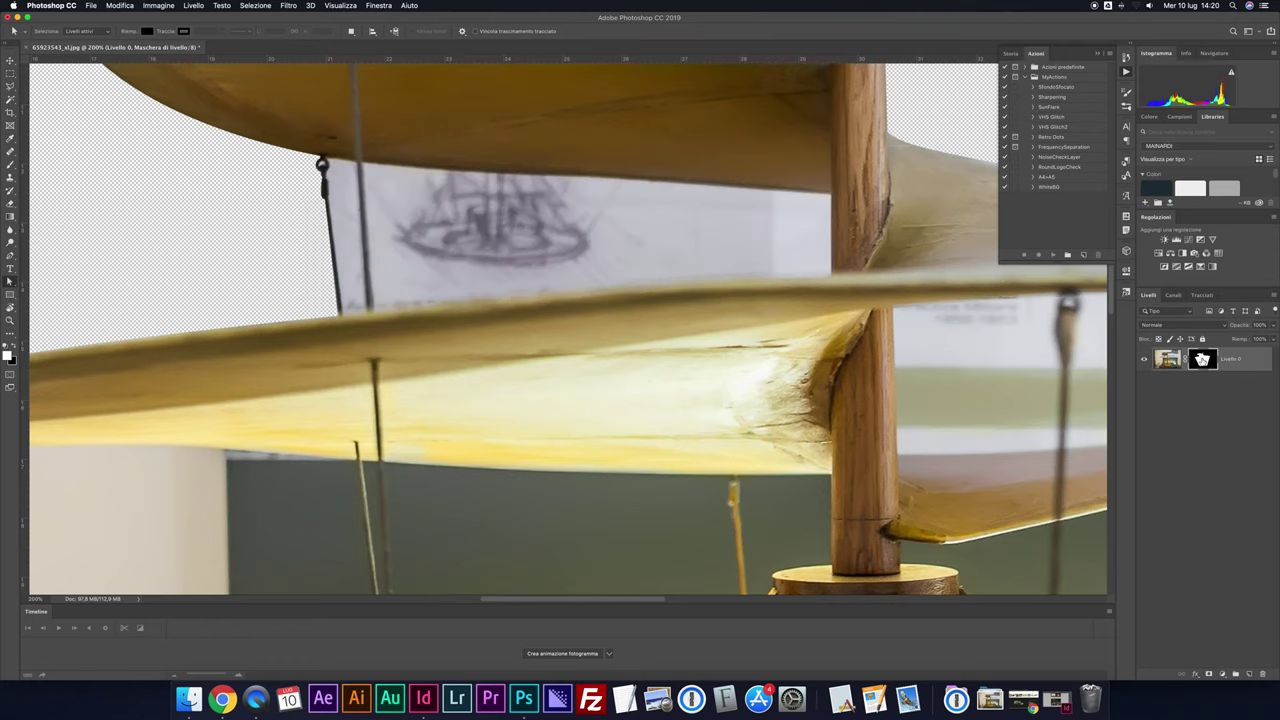
{"action": "left_click", "coordinate": [1201, 294]}
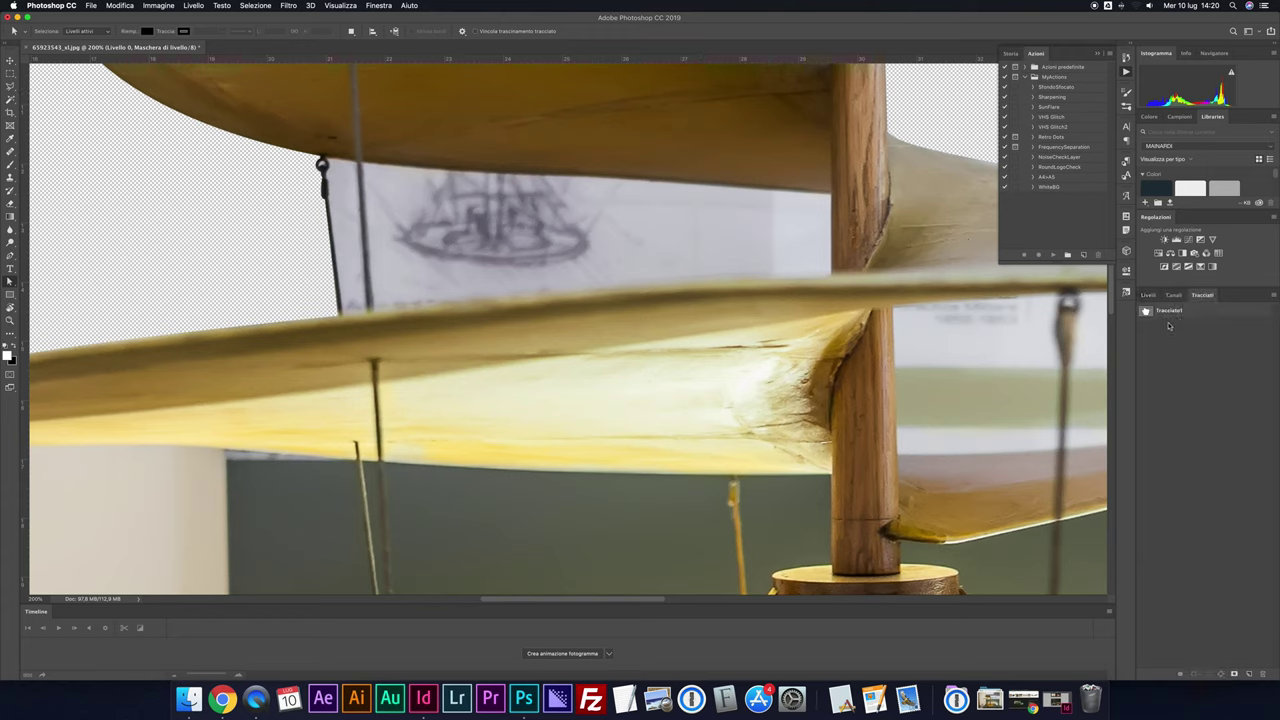
{"action": "left_click", "coordinate": [1145, 312]}
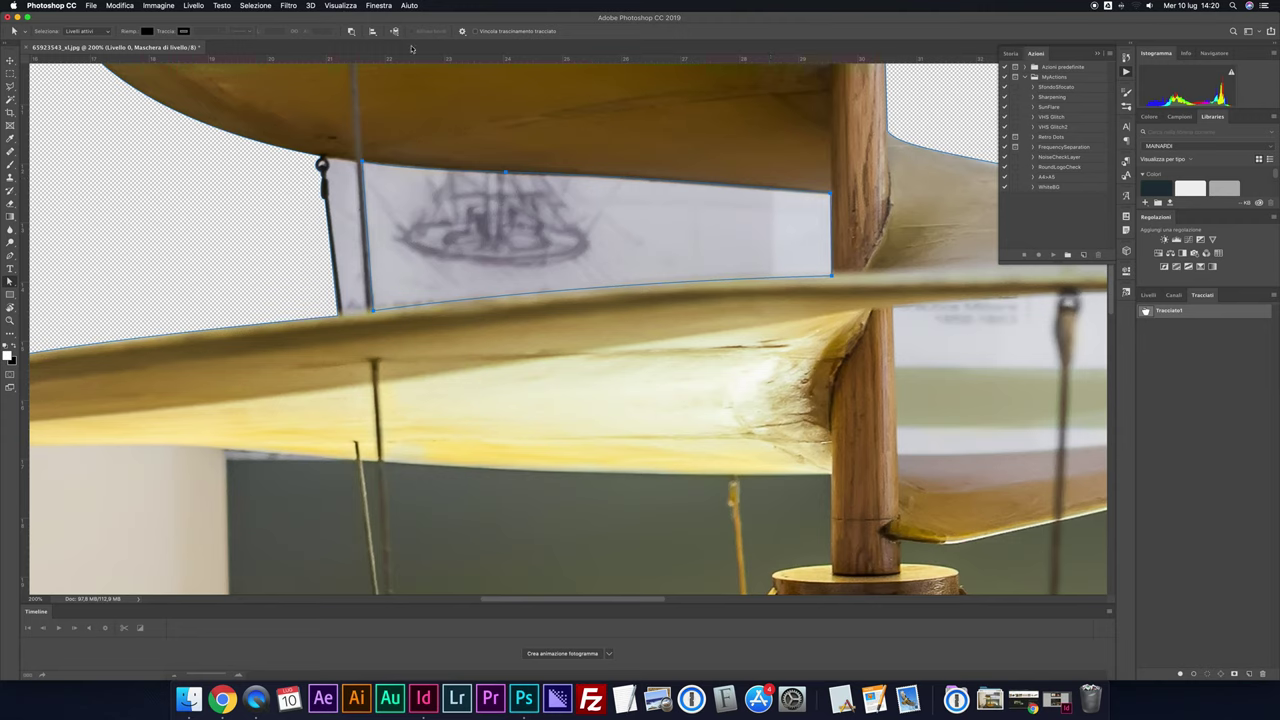
{"action": "left_click", "coordinate": [352, 32]}
Change the path operation and zoom to 400% on the hook and pole with the Pen tool
{"action": "left_click", "coordinate": [470, 88]}
{"action": "key", "text": "p"}
{"action": "key", "text": "ctrl+plus"}
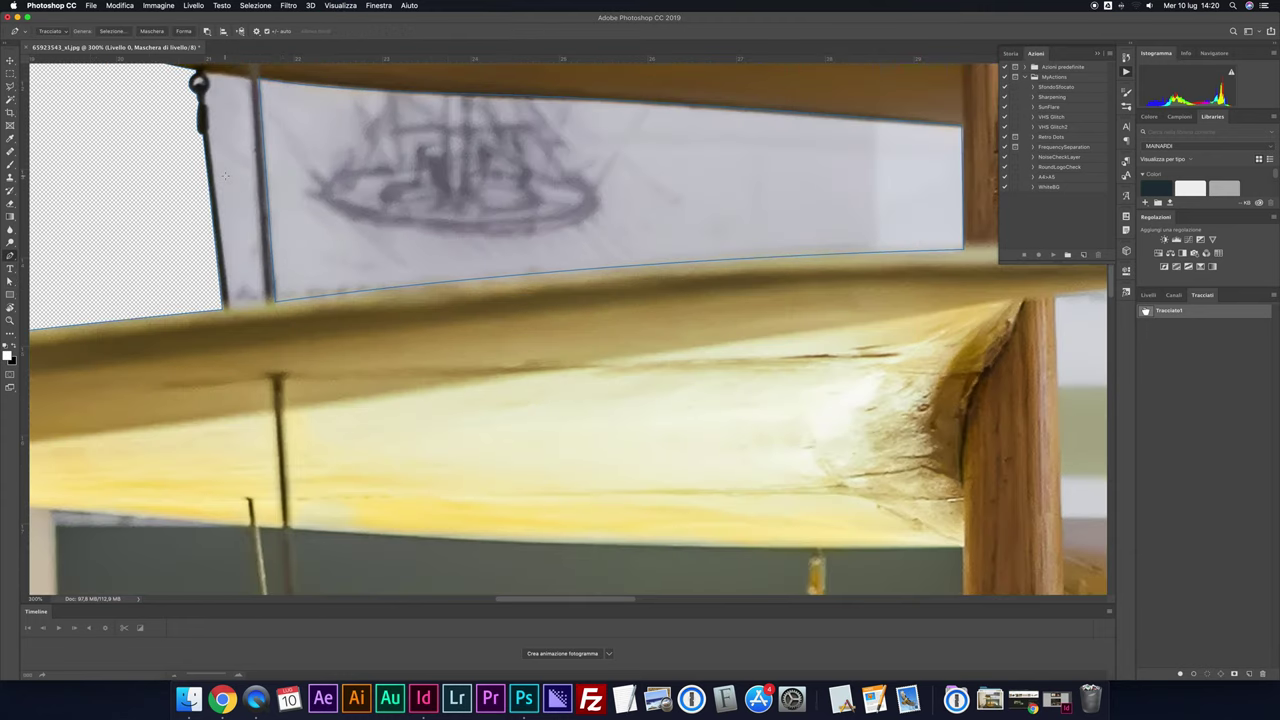
{"action": "scroll", "coordinate": [230, 151], "scroll_direction": "up", "scroll_amount": 2}
{"action": "scroll", "coordinate": [230, 151], "scroll_direction": "left", "scroll_amount": 2}
{"action": "key", "text": "ctrl+plus"}
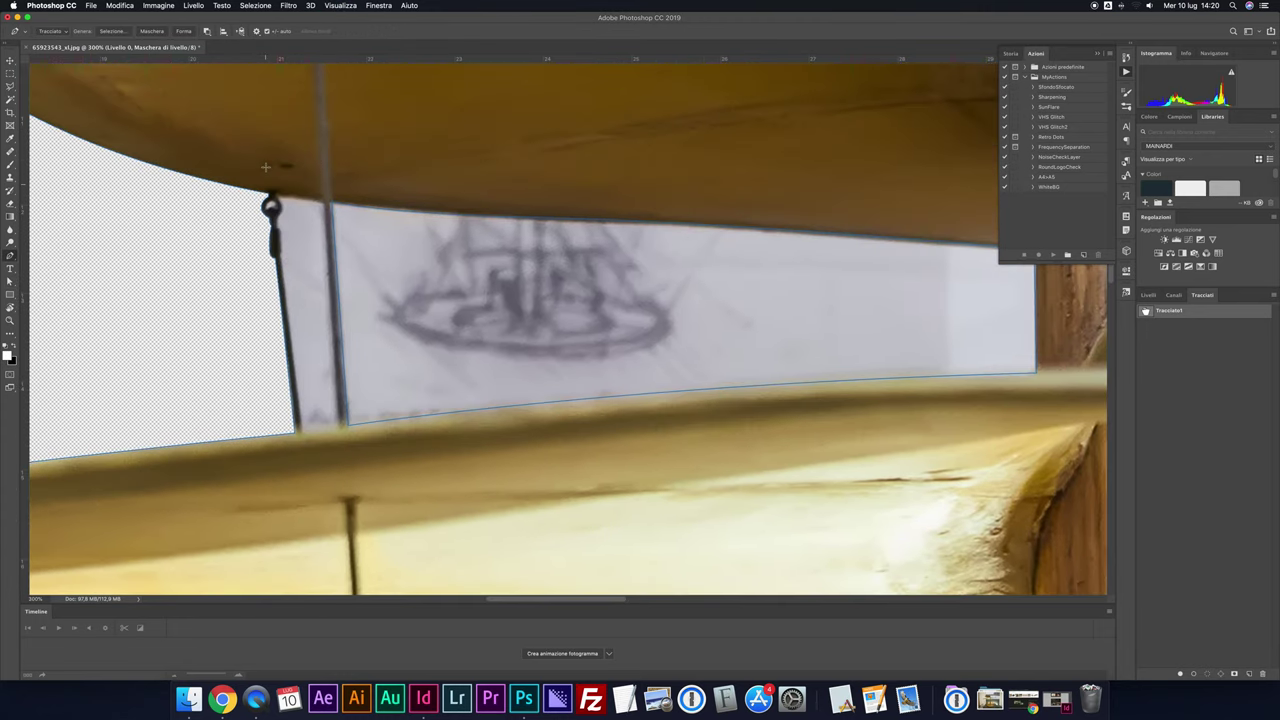
{"action": "scroll", "coordinate": [293, 198], "scroll_direction": "left", "scroll_amount": 2}
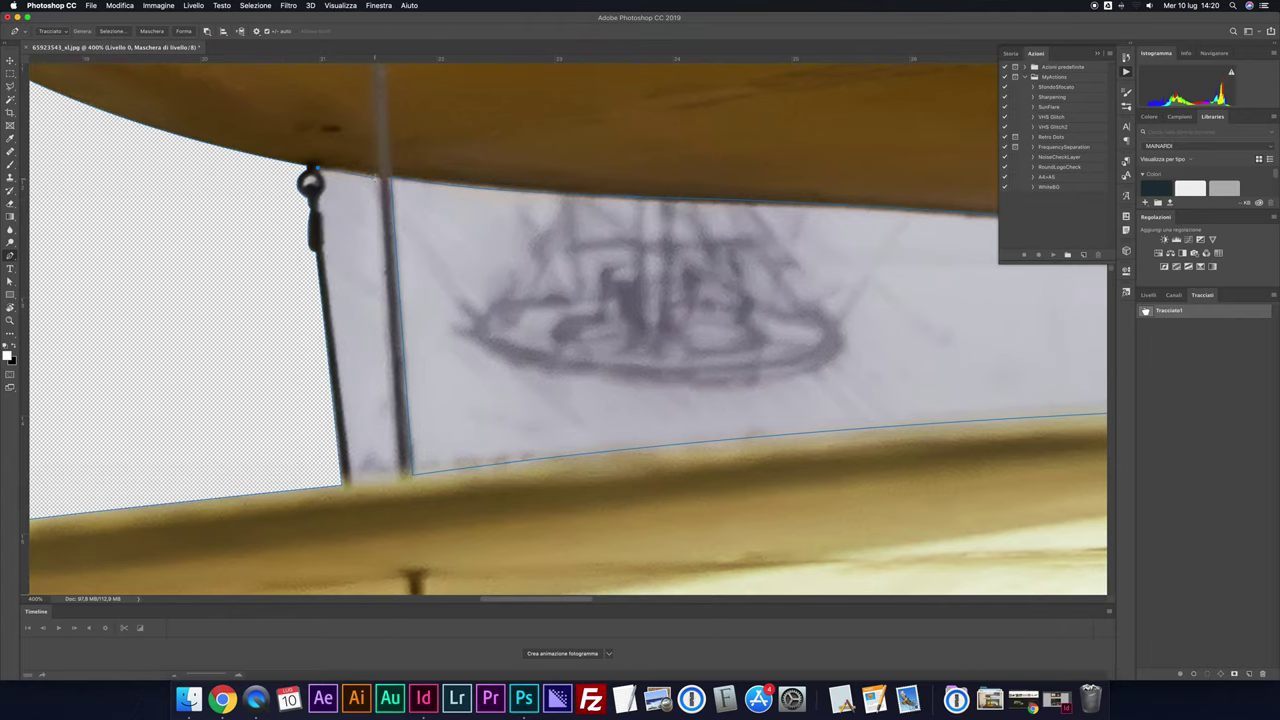
Draw a closed path around the thin sail strip beside the pole
{"action": "left_click", "coordinate": [378, 177]}
{"action": "left_click", "coordinate": [347, 482]}
{"action": "scroll", "coordinate": [318, 214], "scroll_direction": "up", "scroll_amount": 1}
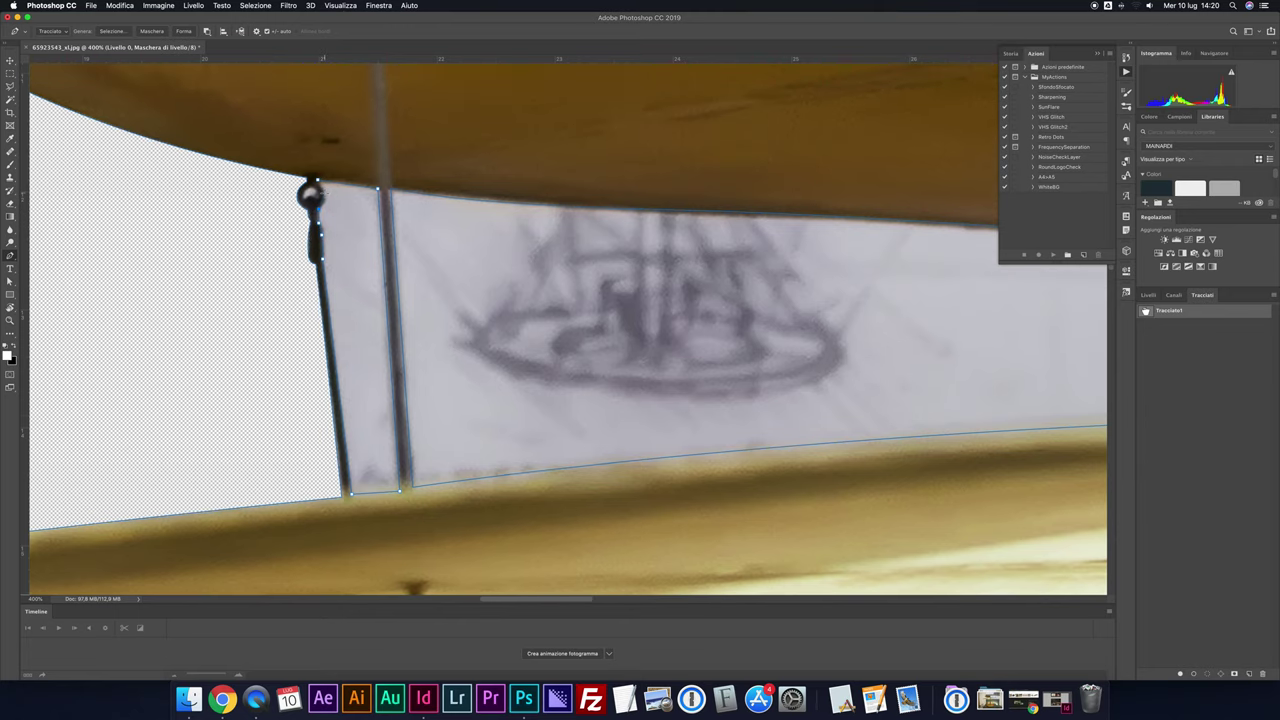
{"action": "left_click", "coordinate": [316, 185]}
Set the Paths panel thumbnails to the largest size via Panel Options
{"action": "right_click", "coordinate": [1165, 311]}
{"action": "key", "text": "Escape"}
{"action": "left_click", "coordinate": [1275, 295]}
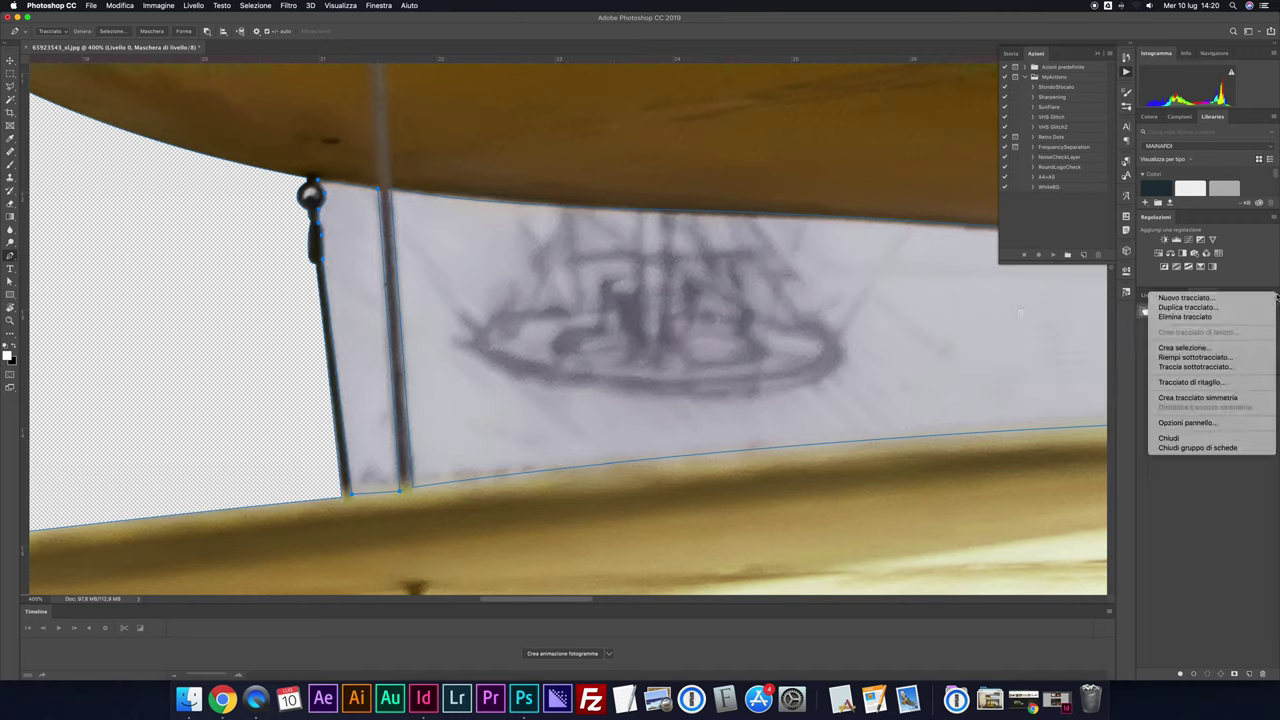
{"action": "left_click", "coordinate": [1195, 422]}
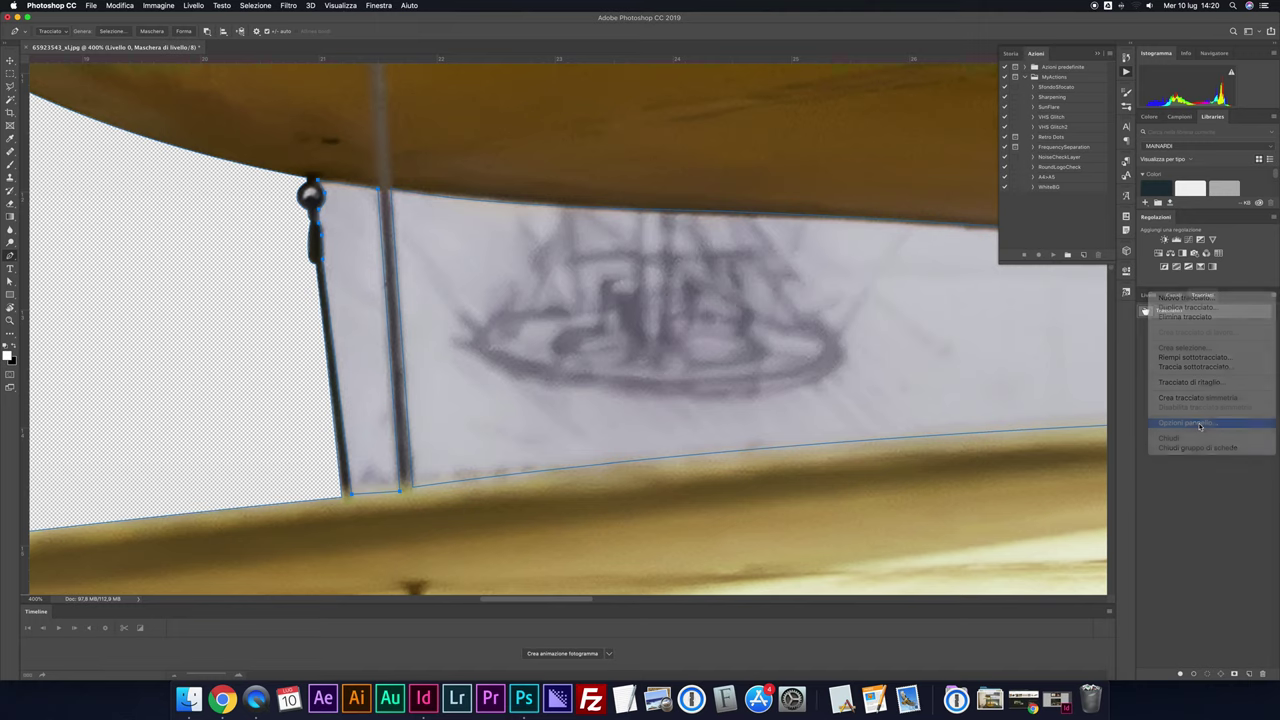
{"action": "left_click", "coordinate": [623, 371]}
{"action": "left_click", "coordinate": [676, 283]}
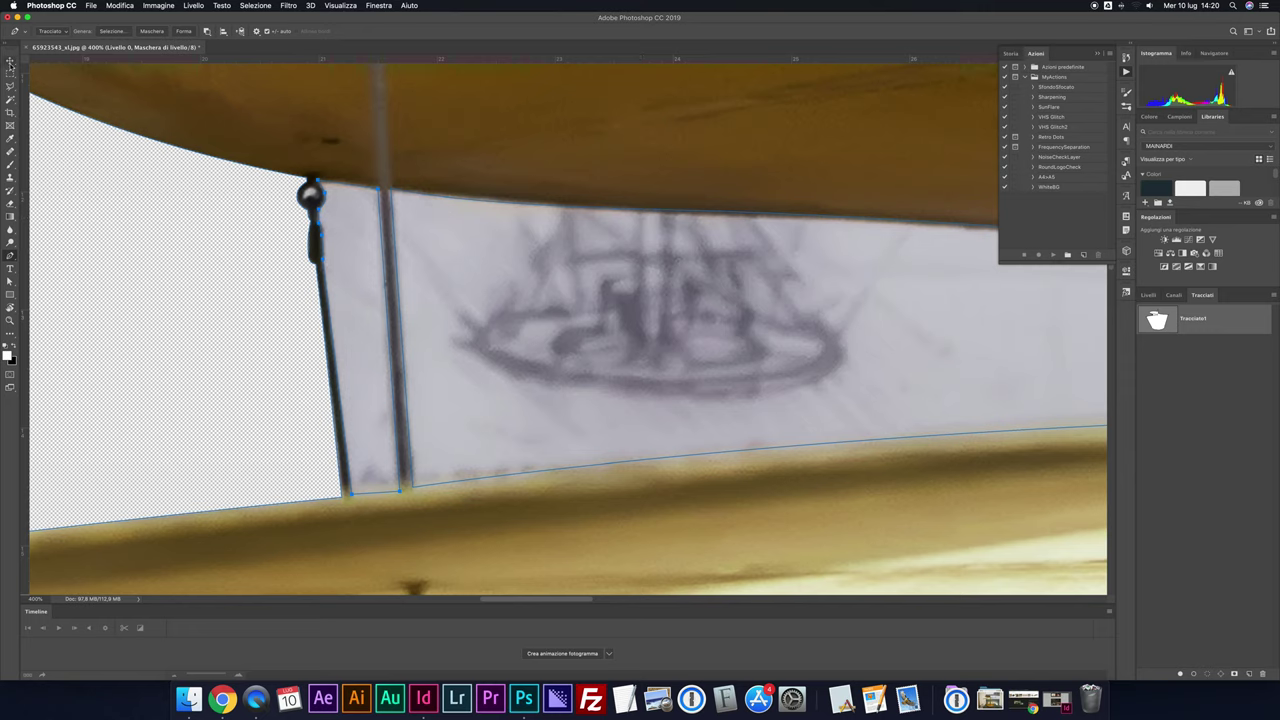
Turn the big blade-gap outline into a selection with Make Selection
{"action": "key", "text": "a"}
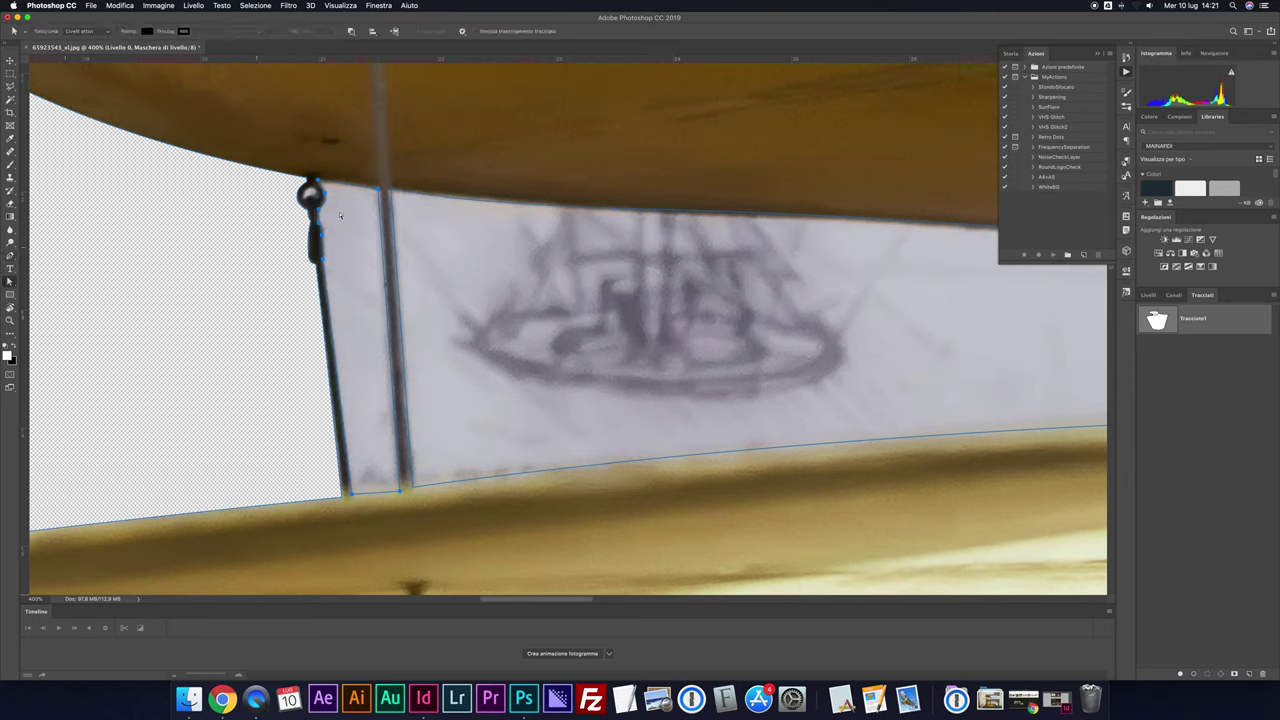
{"action": "left_click", "coordinate": [406, 196]}
{"action": "right_click", "coordinate": [424, 226]}
{"action": "left_click", "coordinate": [452, 264]}
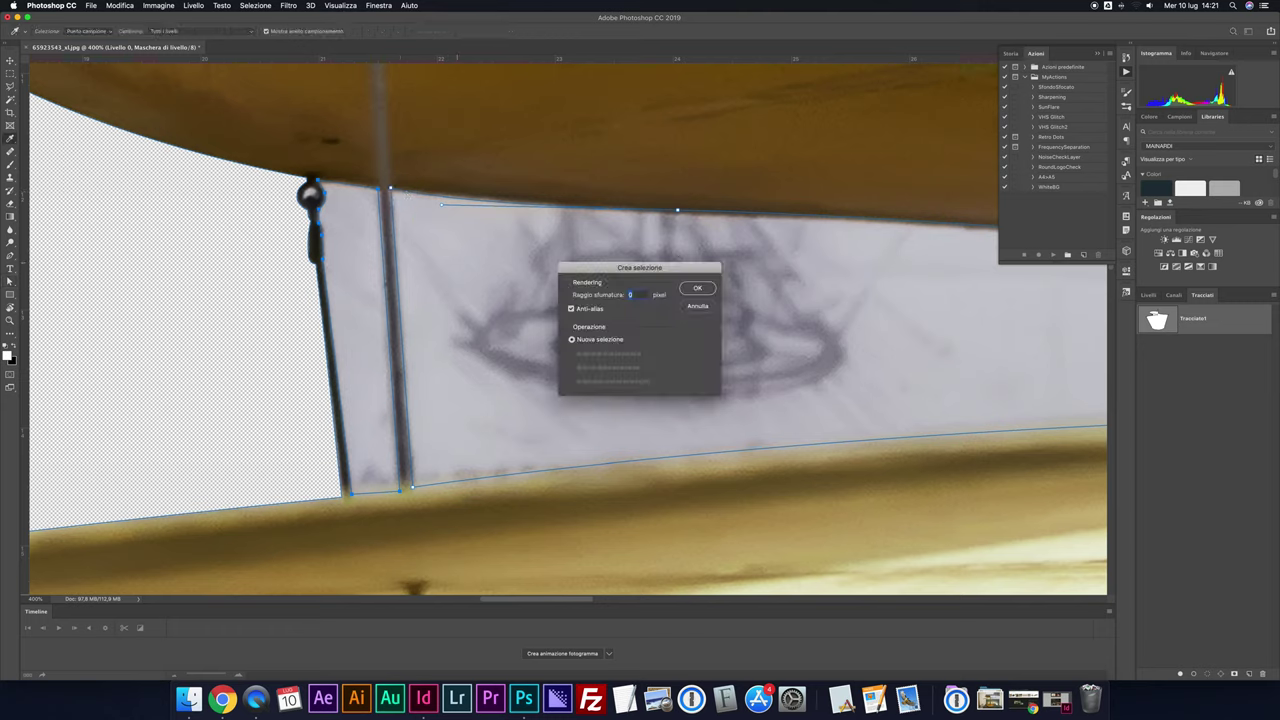
{"action": "key", "text": "Return"}
{"action": "left_click", "coordinate": [1148, 295]}
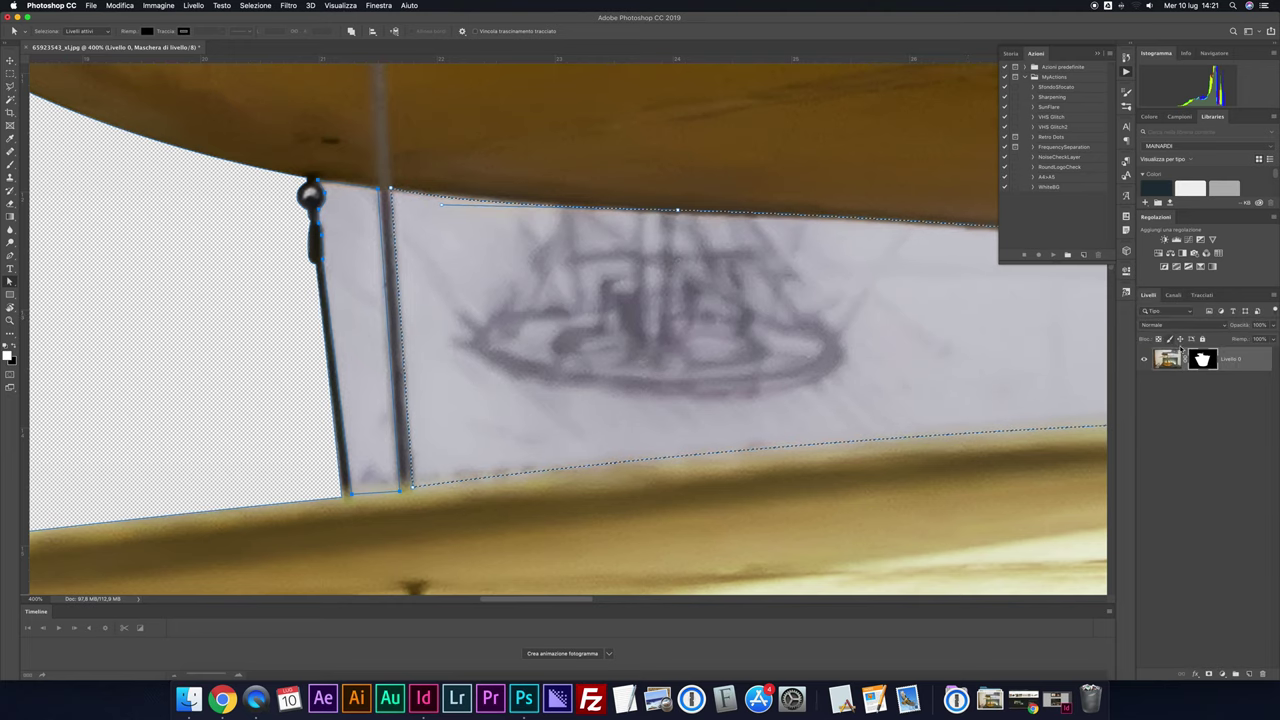
Delete the blade gap from the mask, then mask out the strip path's selection, inverting with Cmd+I
{"action": "key", "text": "Delete"}
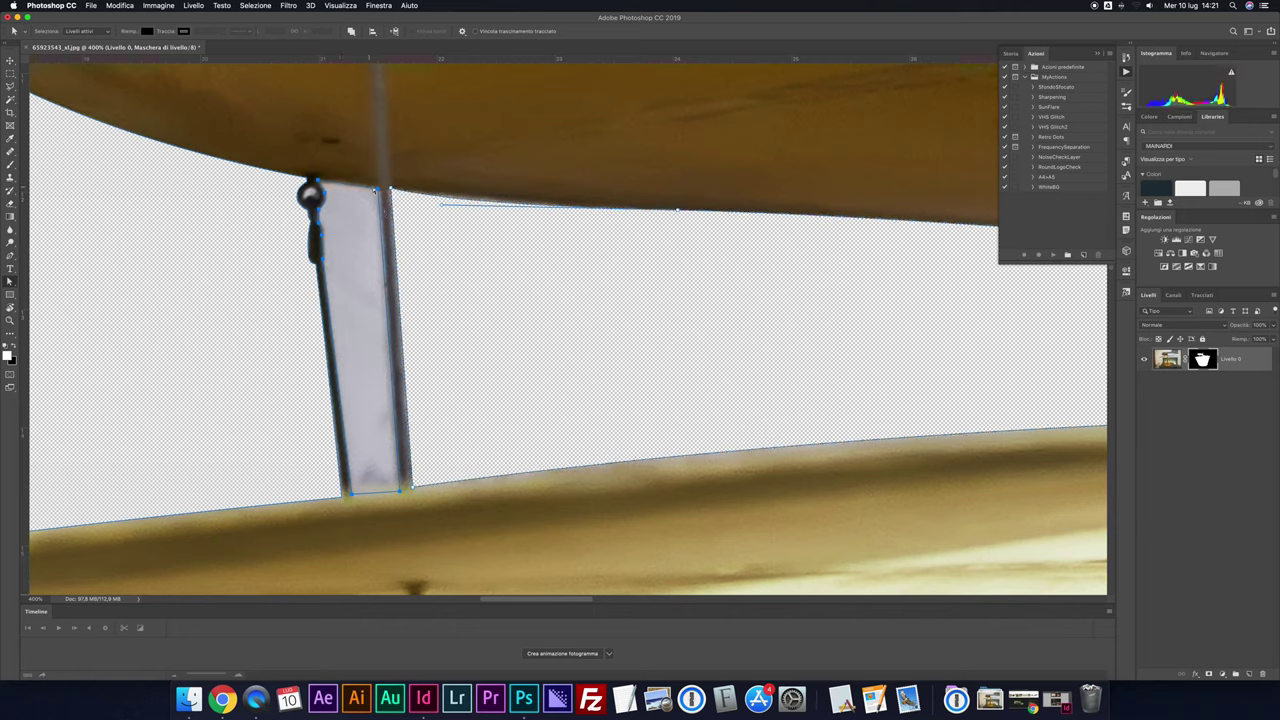
{"action": "right_click", "coordinate": [367, 222]}
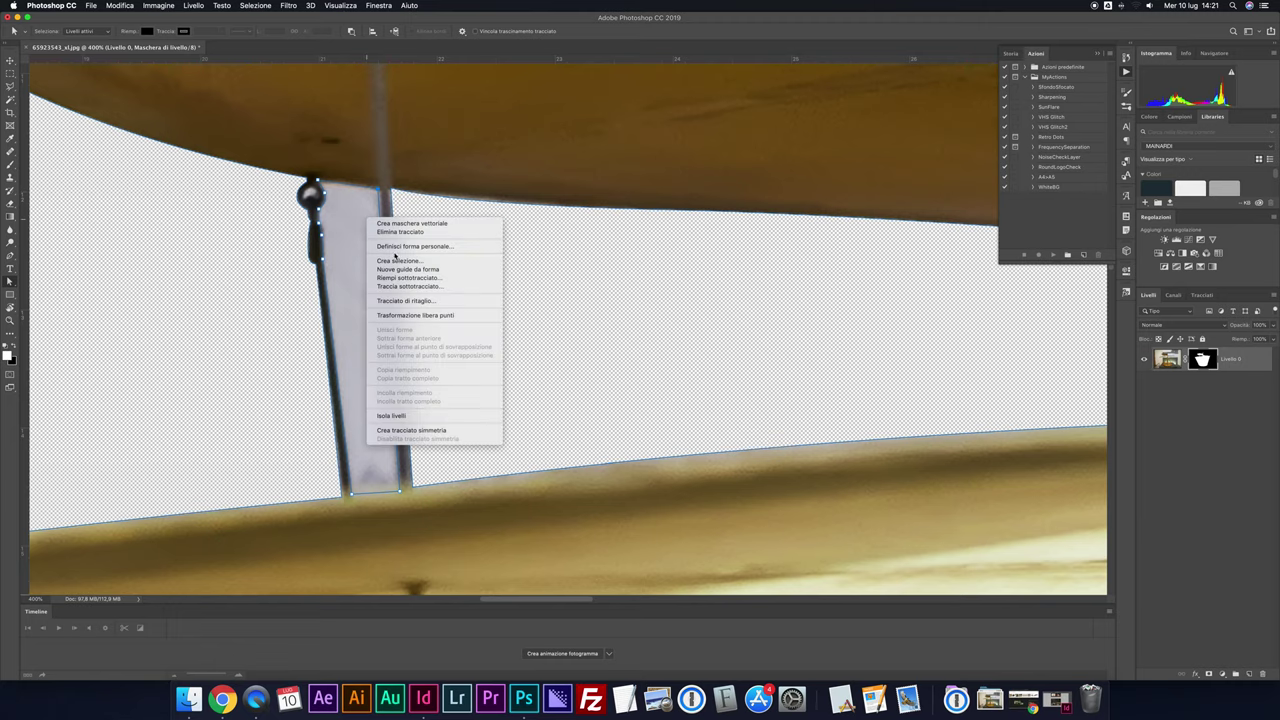
{"action": "left_click", "coordinate": [397, 263]}
{"action": "key", "text": "Return"}
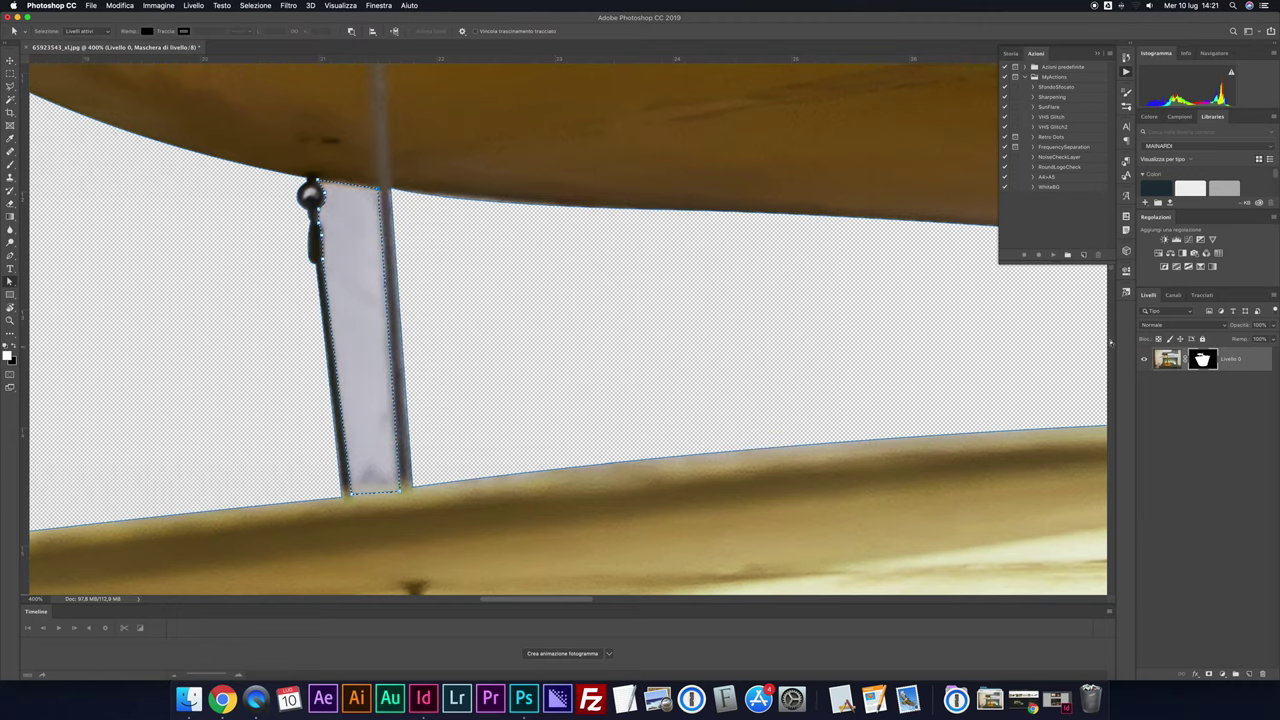
{"action": "key", "text": "Delete"}
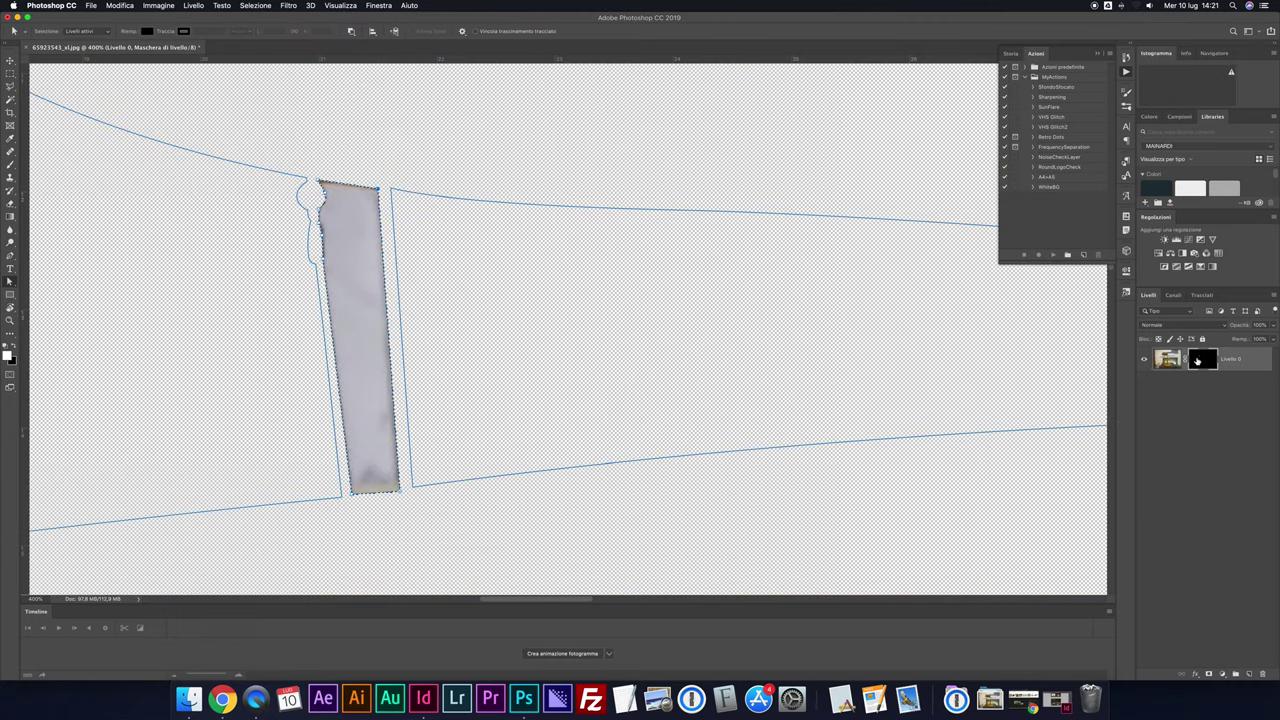
{"action": "key", "text": "ctrl+i"}
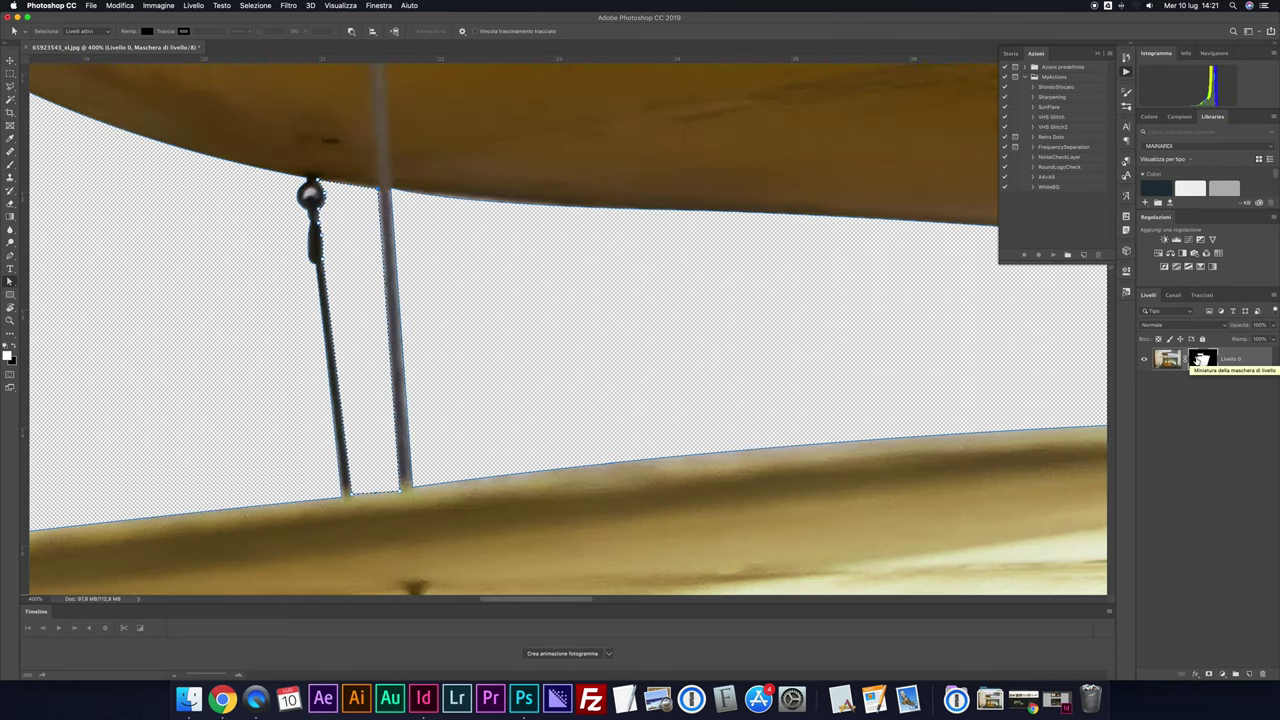
Deselect, select Tracciato1 and set it to Subtract Front Shape, then zoom out
{"action": "left_click", "coordinate": [351, 31]}
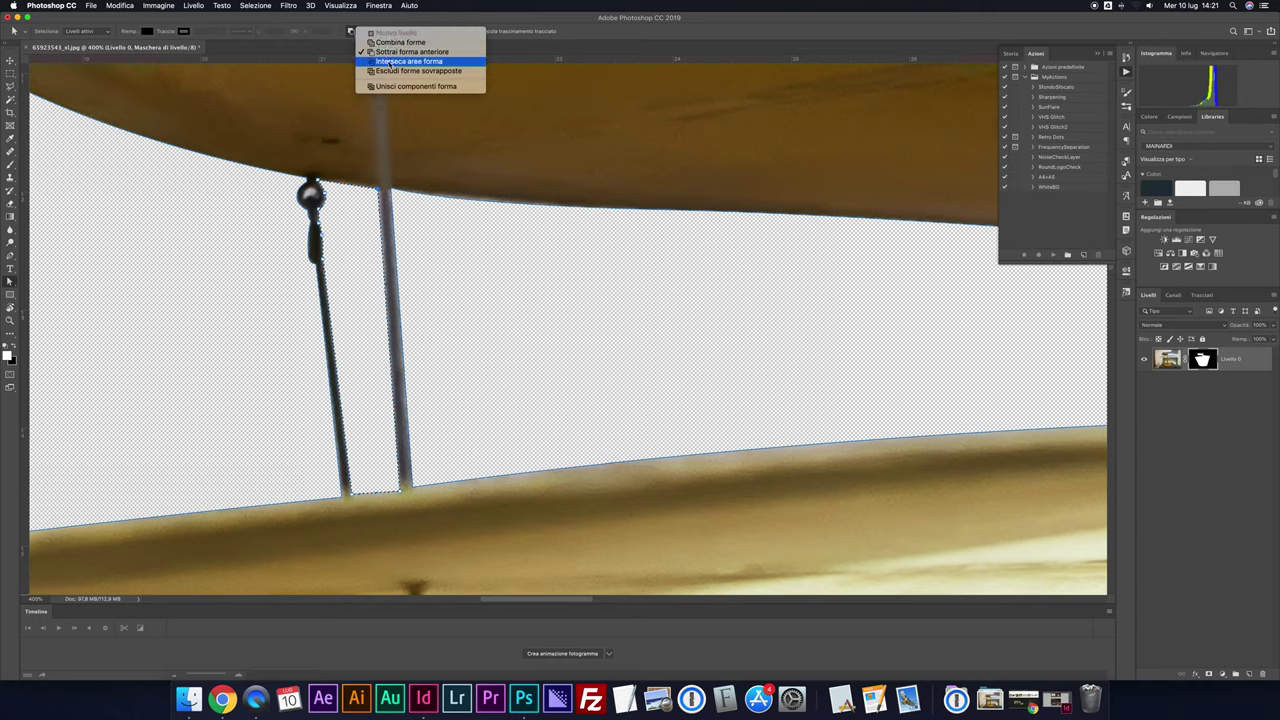
{"action": "left_click", "coordinate": [390, 43]}
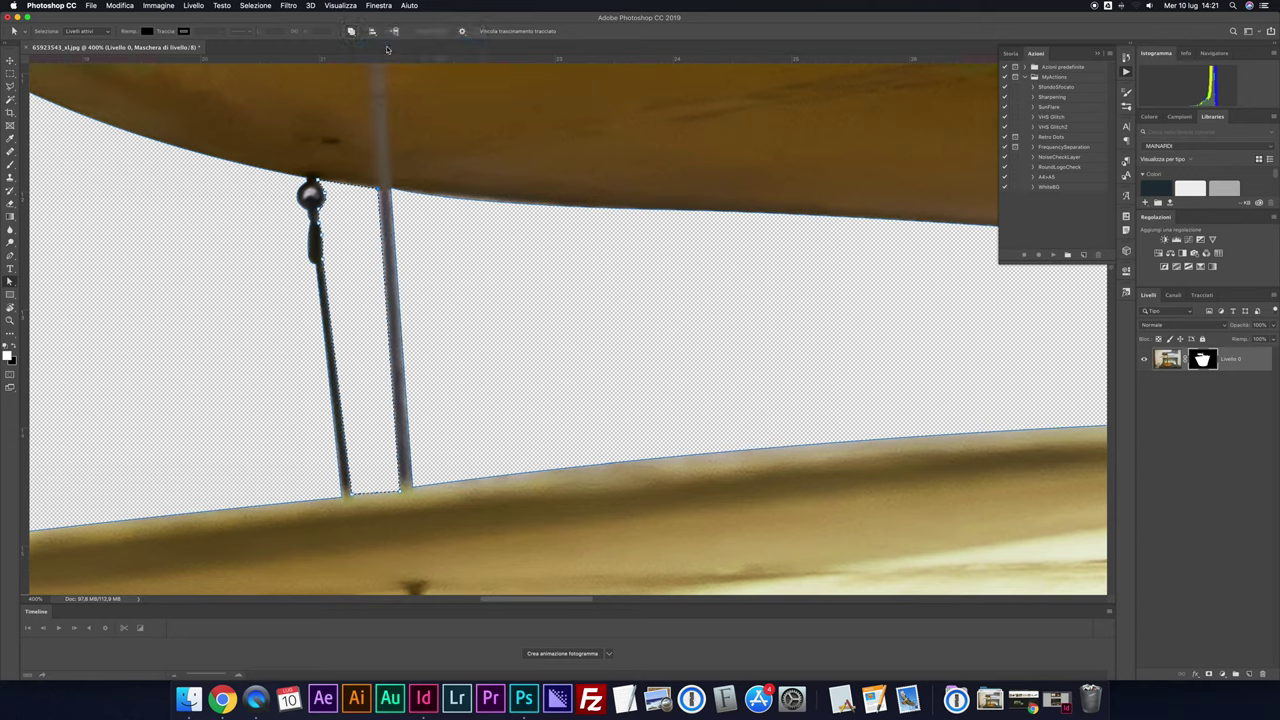
{"action": "left_click", "coordinate": [1192, 295]}
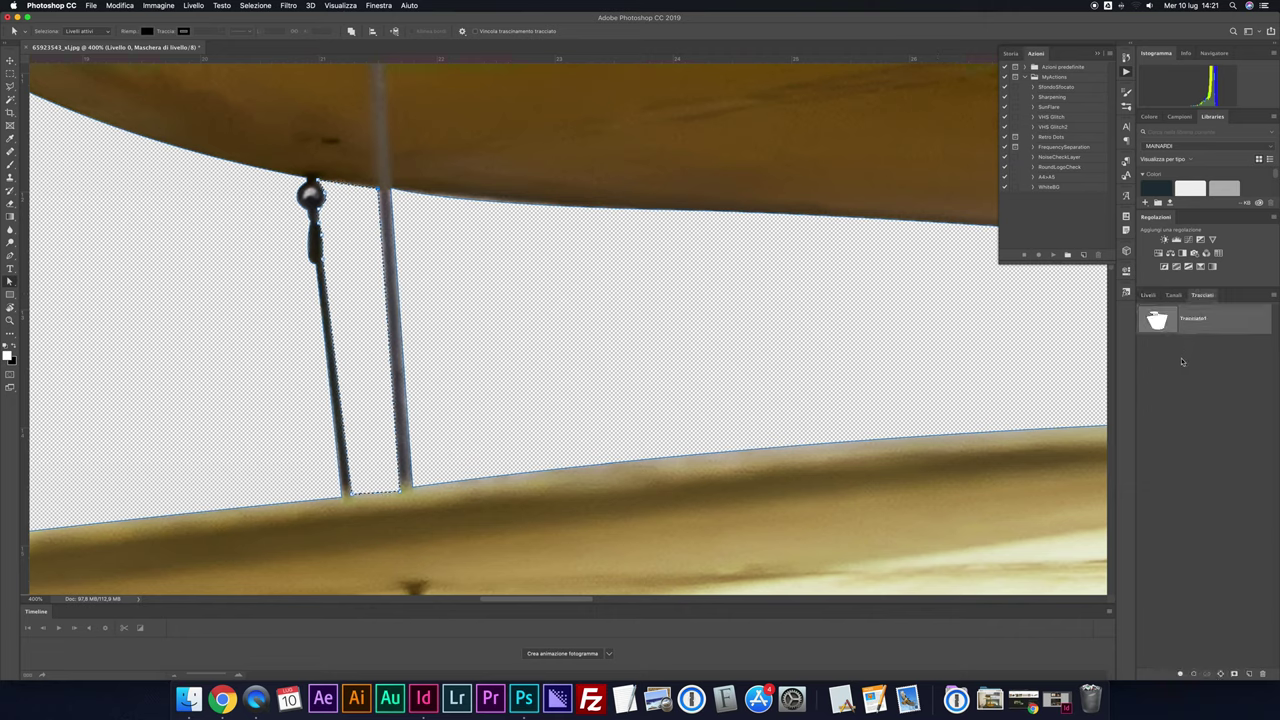
{"action": "key", "text": "ctrl+d"}
{"action": "left_click", "coordinate": [451, 203]}
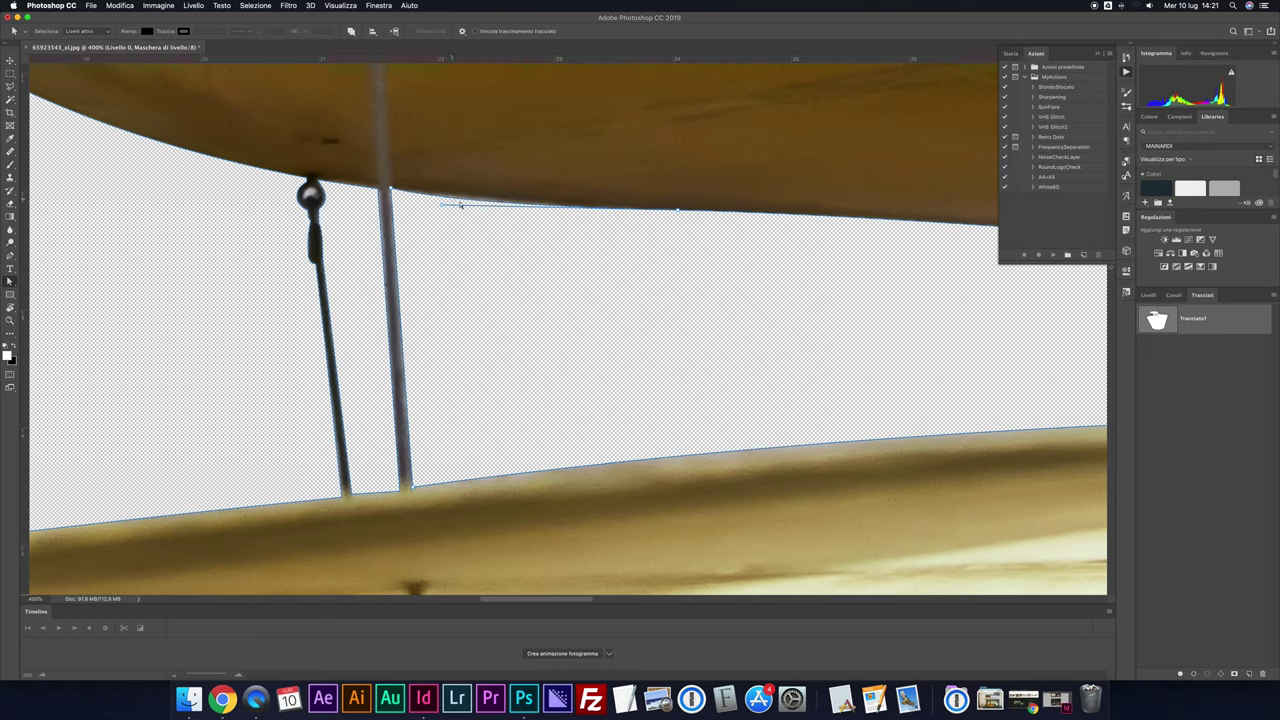
{"action": "left_click", "coordinate": [351, 31]}
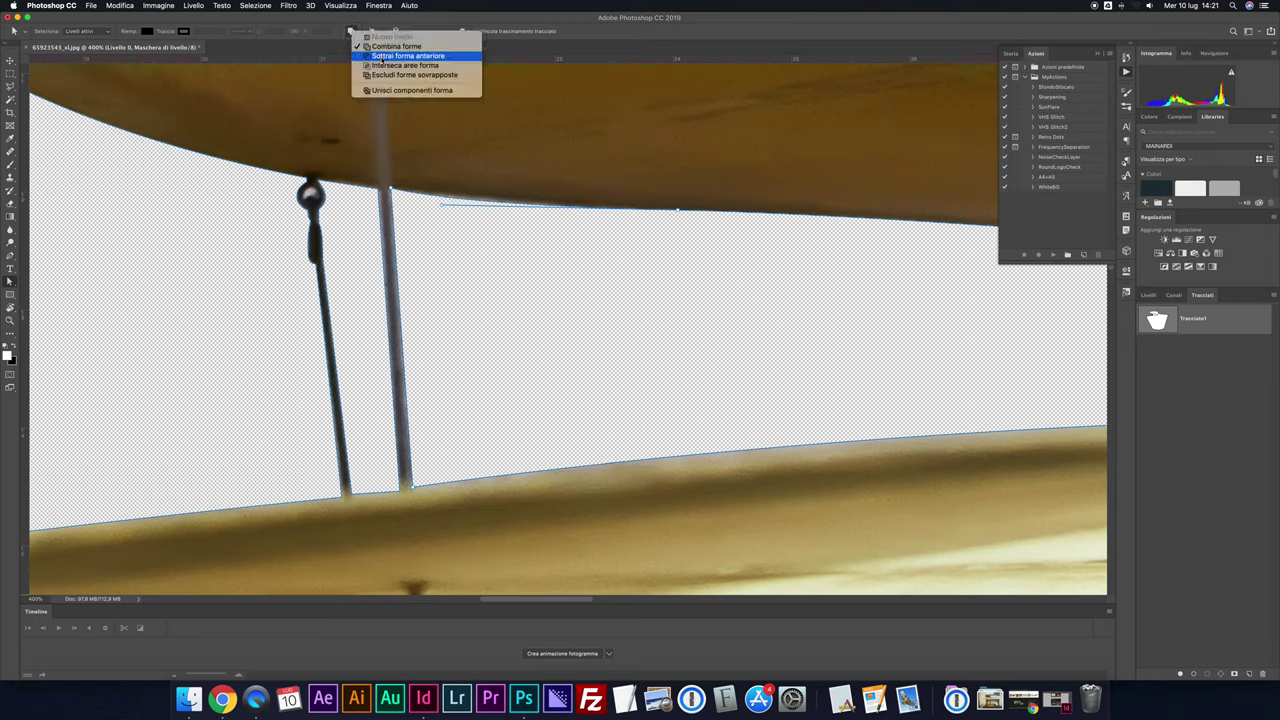
{"action": "left_click", "coordinate": [383, 58]}
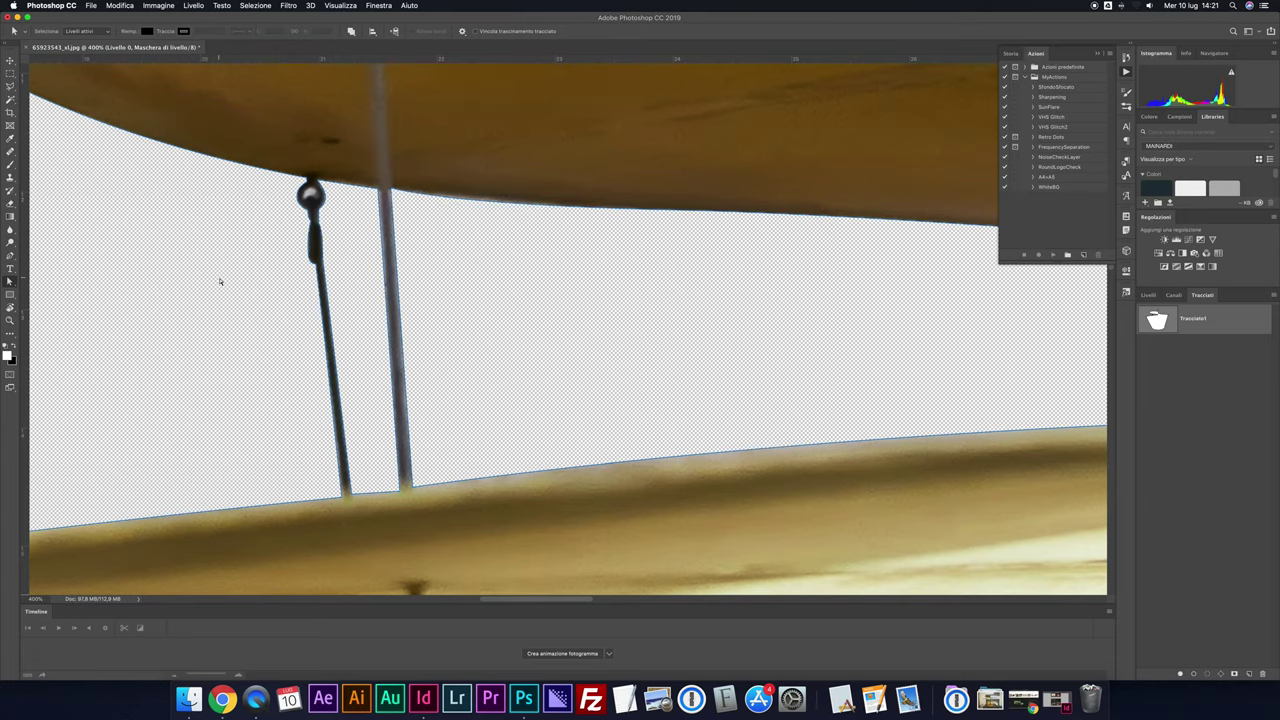
{"action": "key", "text": "super+minus"}
{"action": "key", "text": "super+minus"}
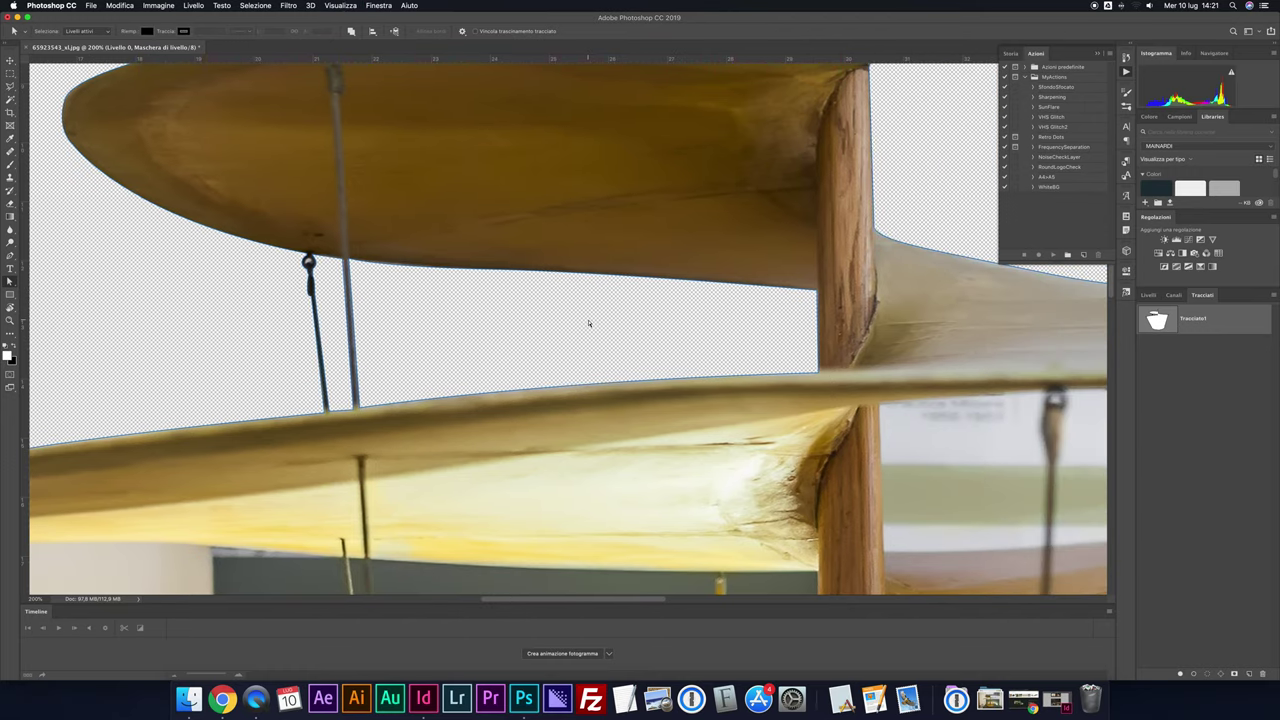
Zoom in on the lower blade's tip and start a Pen path along its underside
{"action": "scroll", "coordinate": [588, 323], "scroll_direction": "down", "scroll_amount": 10}
{"action": "scroll", "coordinate": [590, 323], "scroll_direction": "left", "scroll_amount": 5}
{"action": "scroll", "coordinate": [560, 310], "scroll_direction": "left", "scroll_amount": 1}
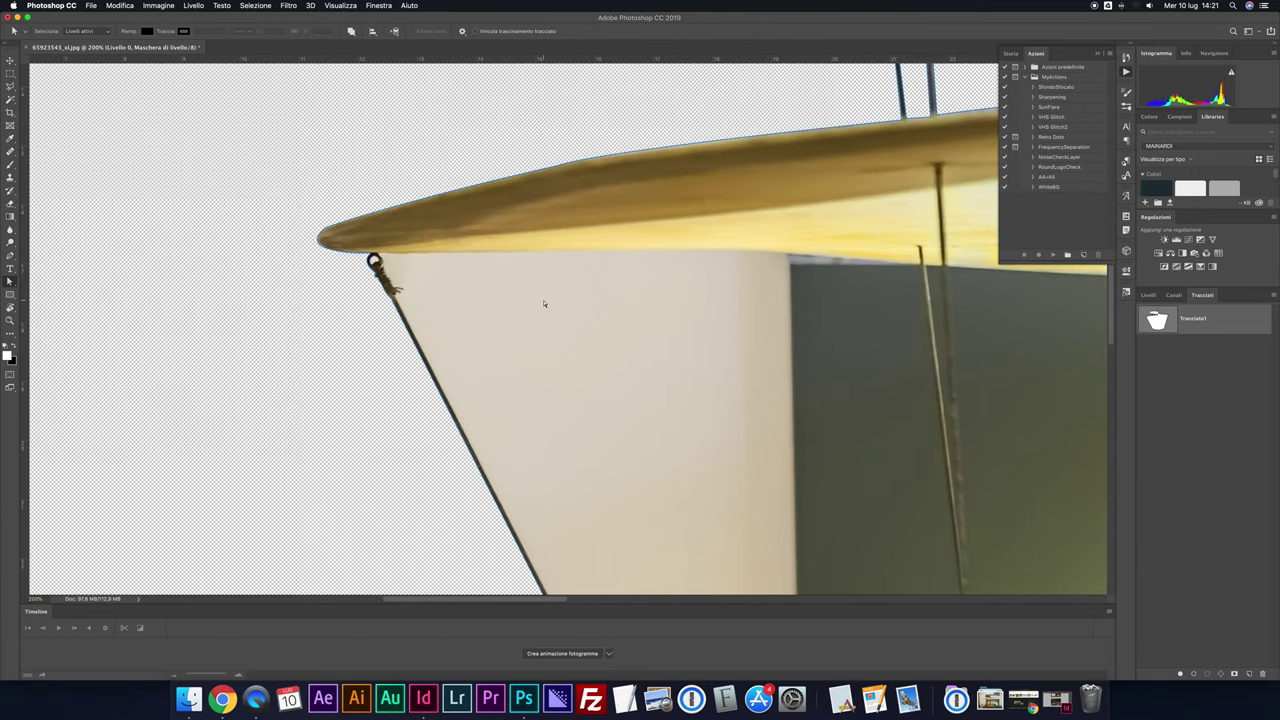
{"action": "key", "text": "super+plus"}
{"action": "scroll", "coordinate": [544, 303], "scroll_direction": "left", "scroll_amount": 3}
{"action": "key", "text": "p"}
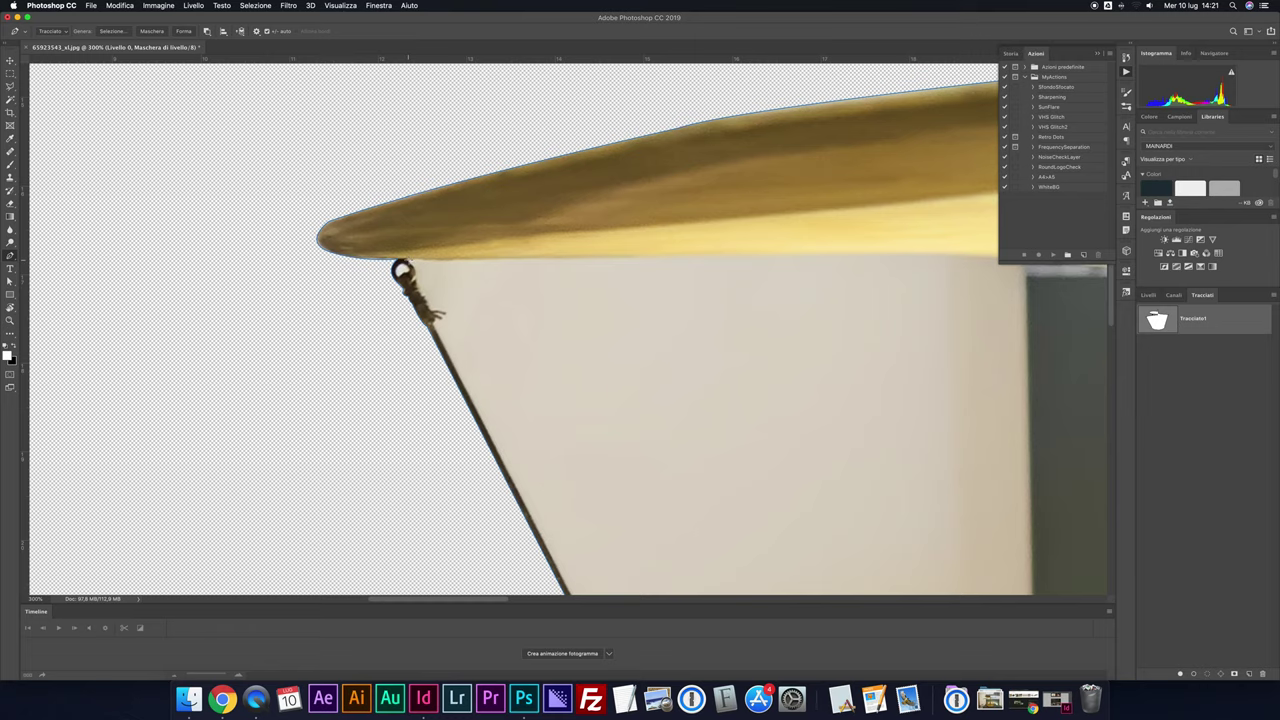
{"action": "scroll", "coordinate": [600, 300], "scroll_direction": "up", "scroll_amount": 1}
{"action": "scroll", "coordinate": [650, 300], "scroll_direction": "right", "scroll_amount": 5}
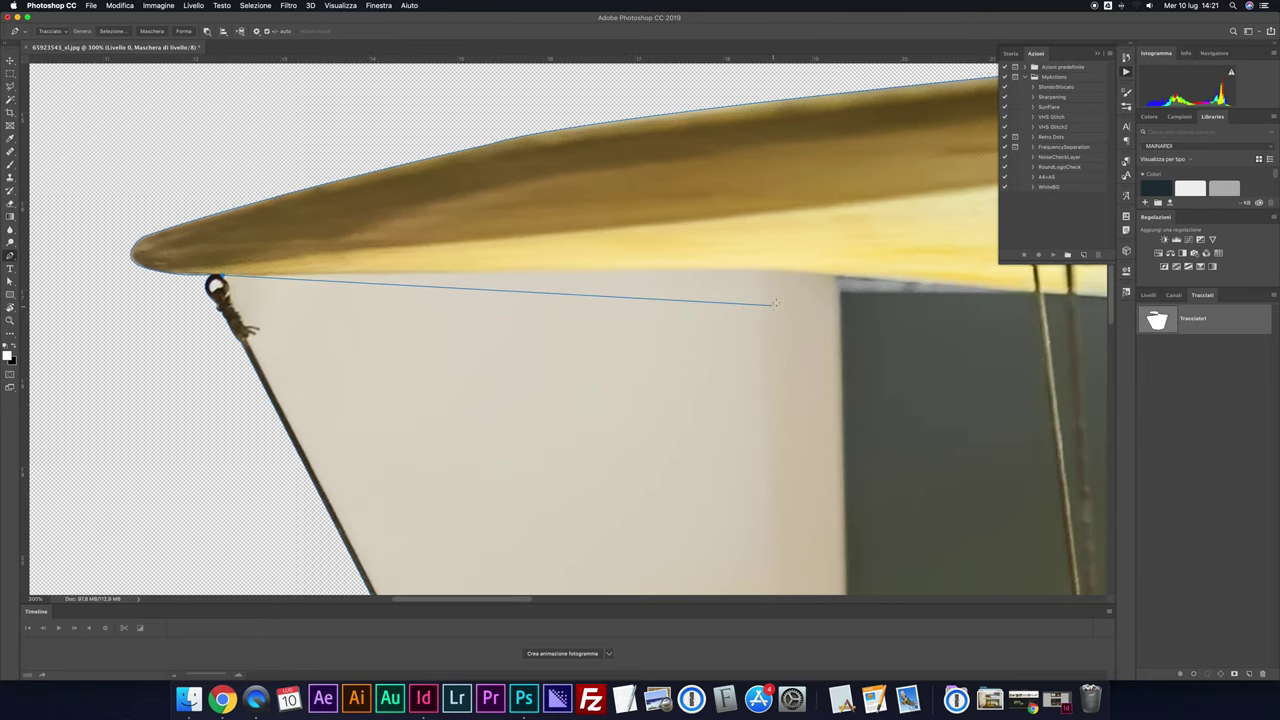
{"action": "left_click_drag", "start_coordinate": [823, 271], "coordinate": [982, 280]}
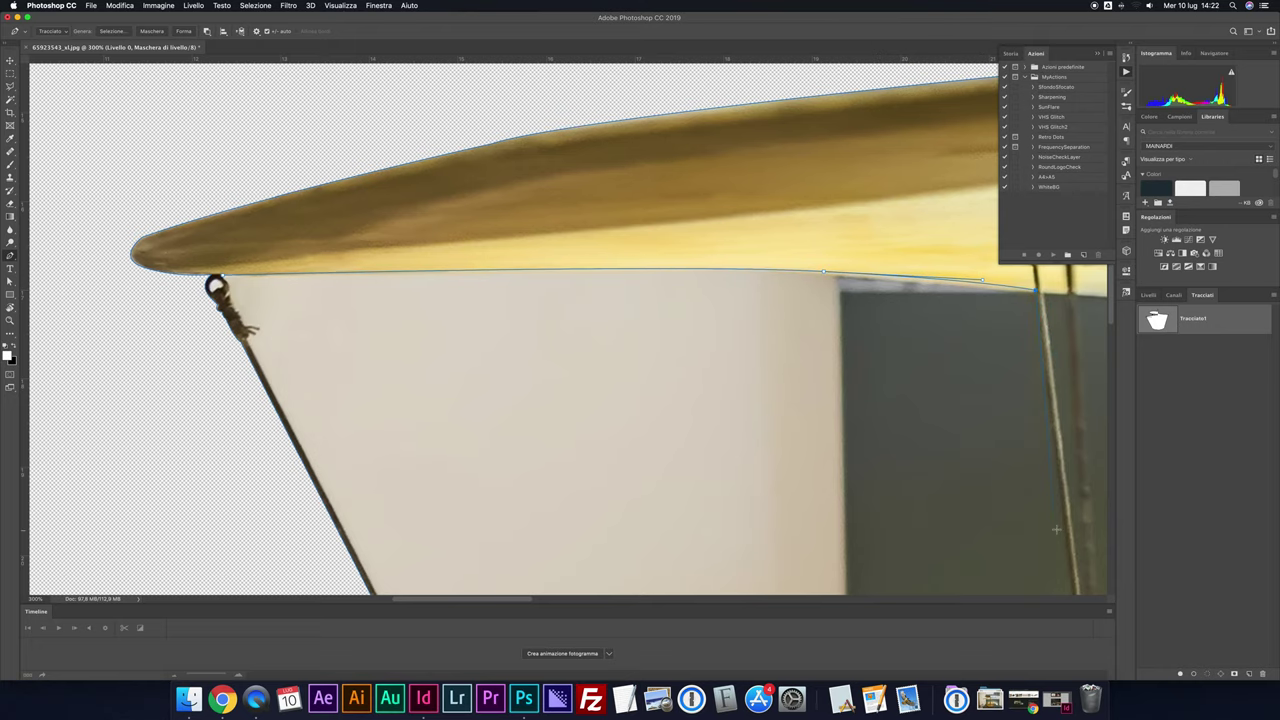
{"action": "scroll", "coordinate": [1057, 530], "scroll_direction": "right", "scroll_amount": 5}
{"action": "scroll", "coordinate": [1057, 530], "scroll_direction": "down", "scroll_amount": 1}
{"action": "scroll", "coordinate": [838, 500], "scroll_direction": "down", "scroll_amount": 2}
{"action": "scroll", "coordinate": [838, 498], "scroll_direction": "down", "scroll_amount": 2}
{"action": "left_click_drag", "start_coordinate": [838, 498], "coordinate": [806, 459]}
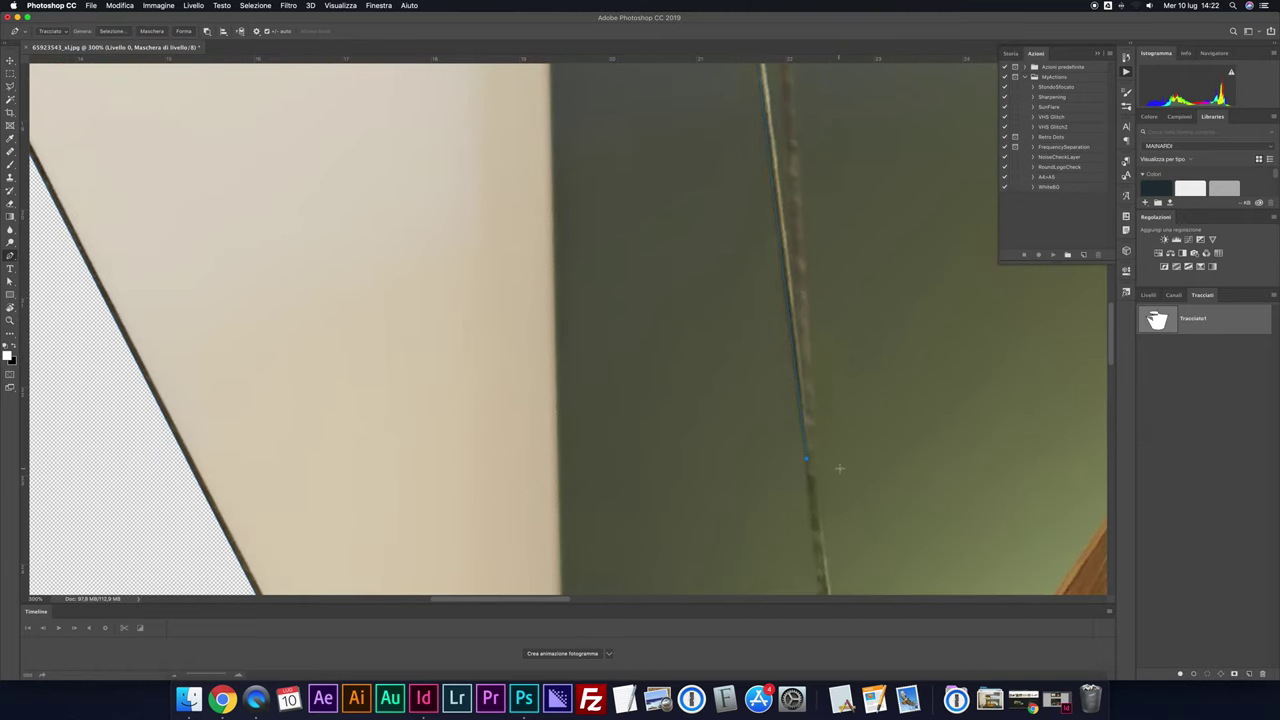
Extend the path down the vertical rope to a corner anchor at the stick base
{"action": "scroll", "coordinate": [839, 468], "scroll_direction": "down", "scroll_amount": 2}
{"action": "scroll", "coordinate": [835, 470], "scroll_direction": "down", "scroll_amount": 1}
{"action": "scroll", "coordinate": [823, 473], "scroll_direction": "down", "scroll_amount": 5}
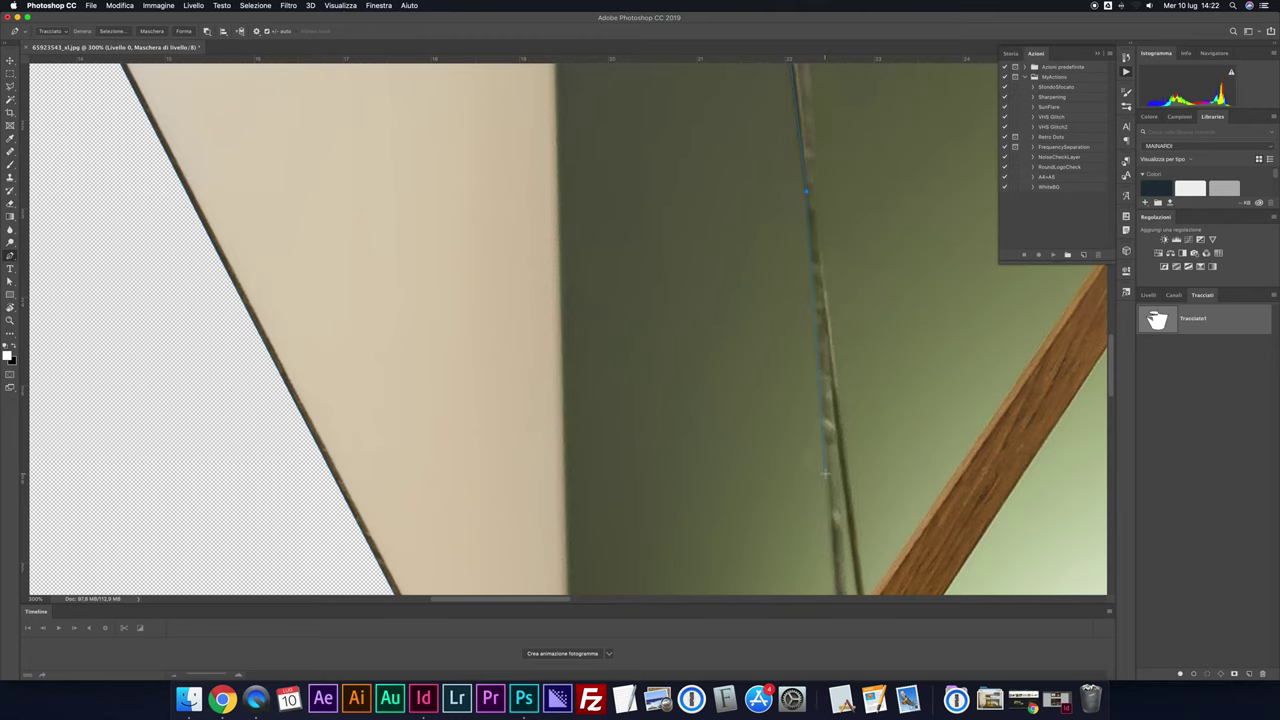
{"action": "scroll", "coordinate": [826, 474], "scroll_direction": "down", "scroll_amount": 1}
{"action": "scroll", "coordinate": [830, 420], "scroll_direction": "down", "scroll_amount": 7}
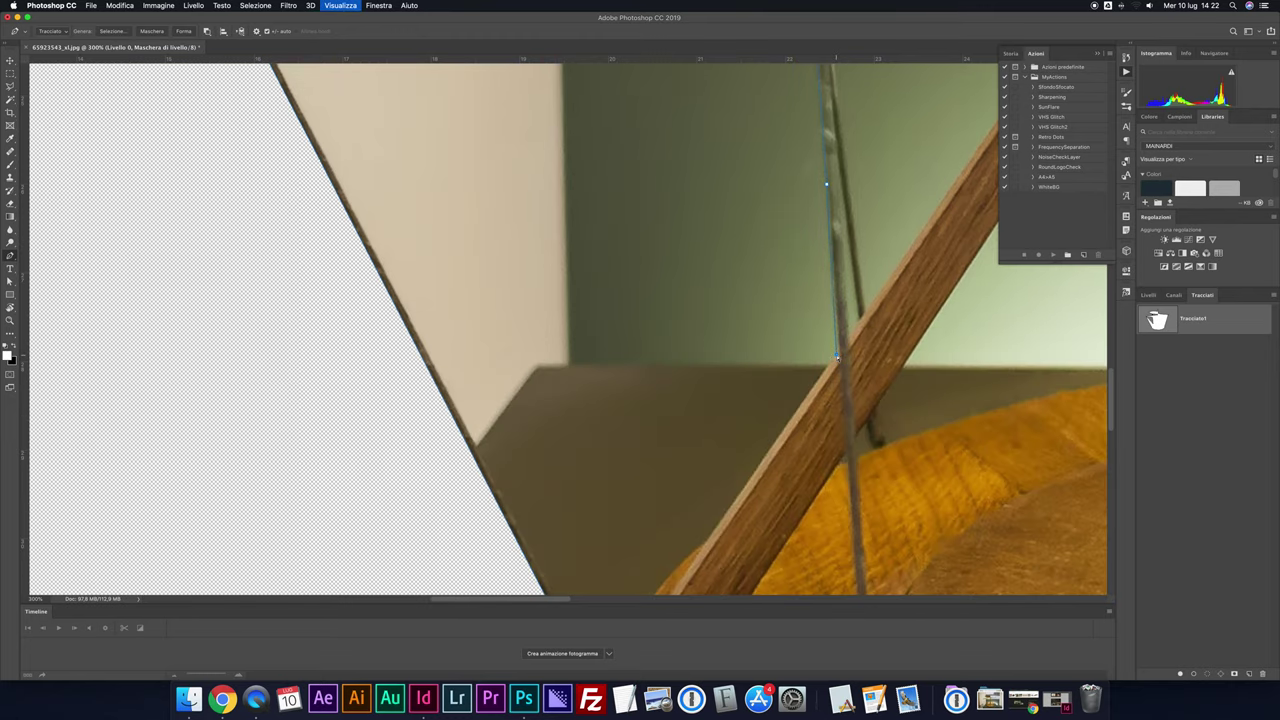
{"action": "key", "text": "super+minus"}
{"action": "left_click", "coordinate": [656, 471]}
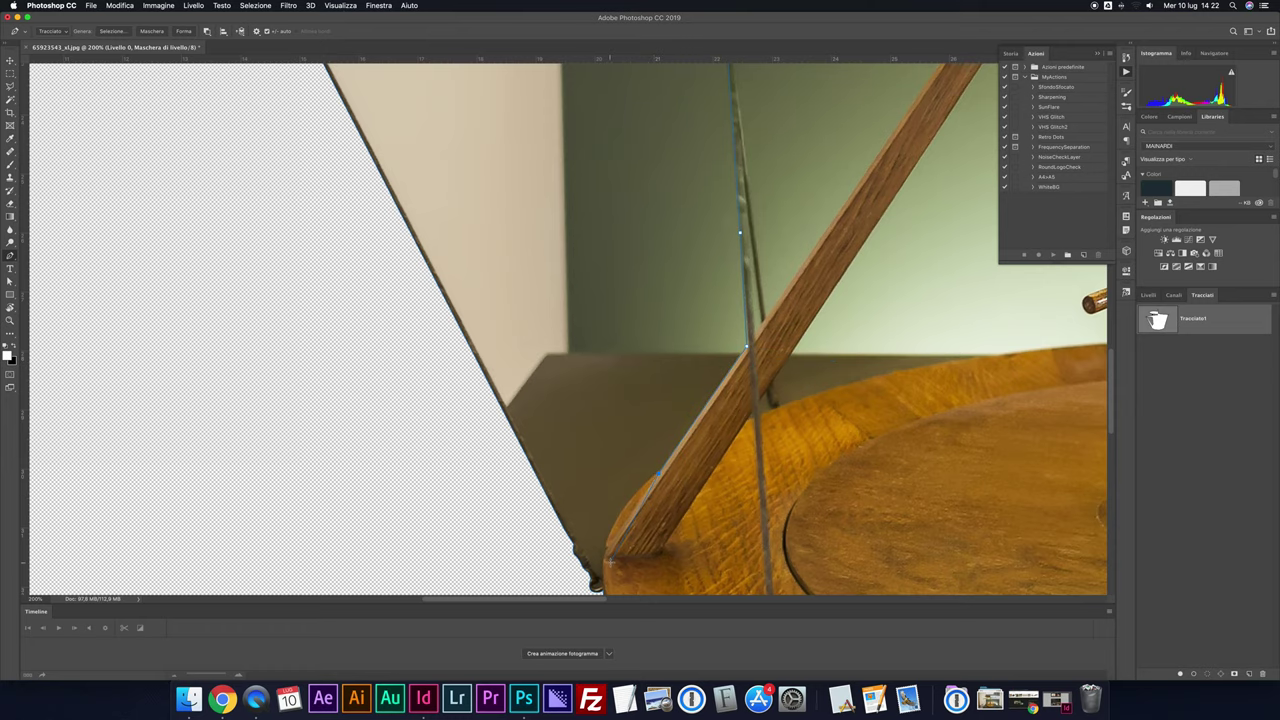
{"action": "key", "text": "super+plus"}
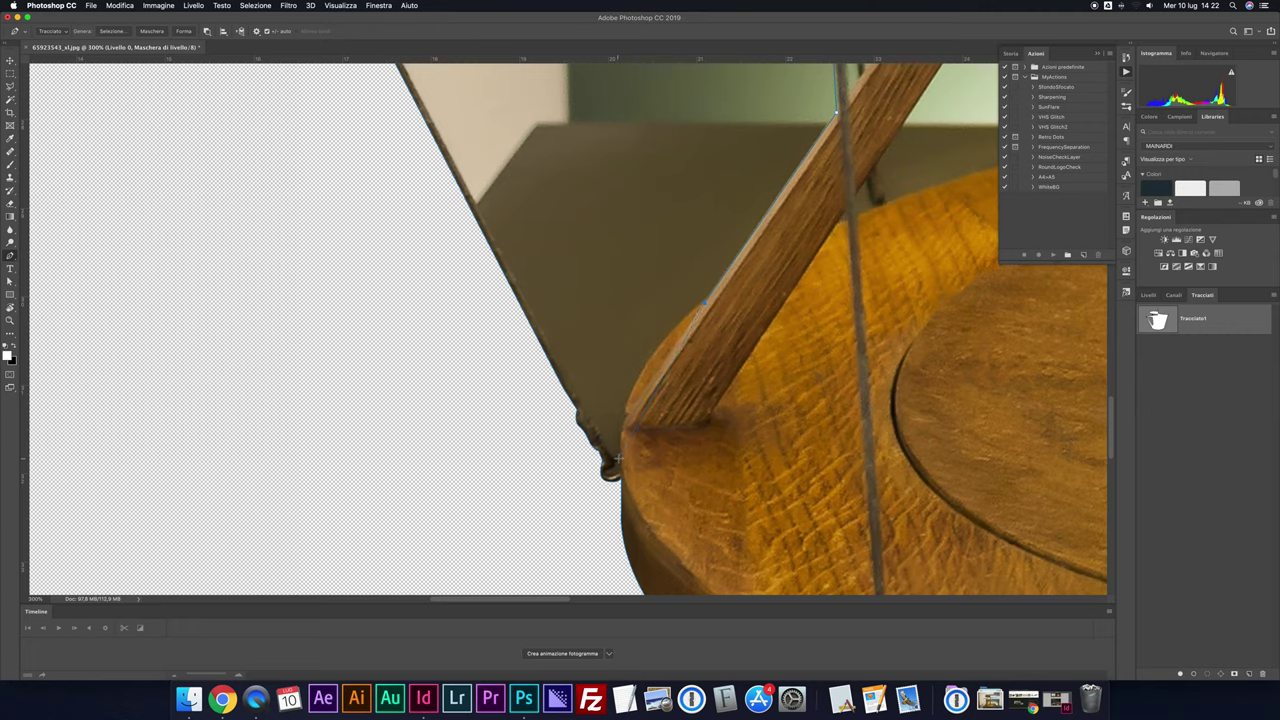
{"action": "left_click_drag", "start_coordinate": [618, 458], "coordinate": [627, 556]}
{"action": "key", "text": "super+plus"}
{"action": "scroll", "coordinate": [626, 424], "scroll_direction": "down", "scroll_amount": 2}
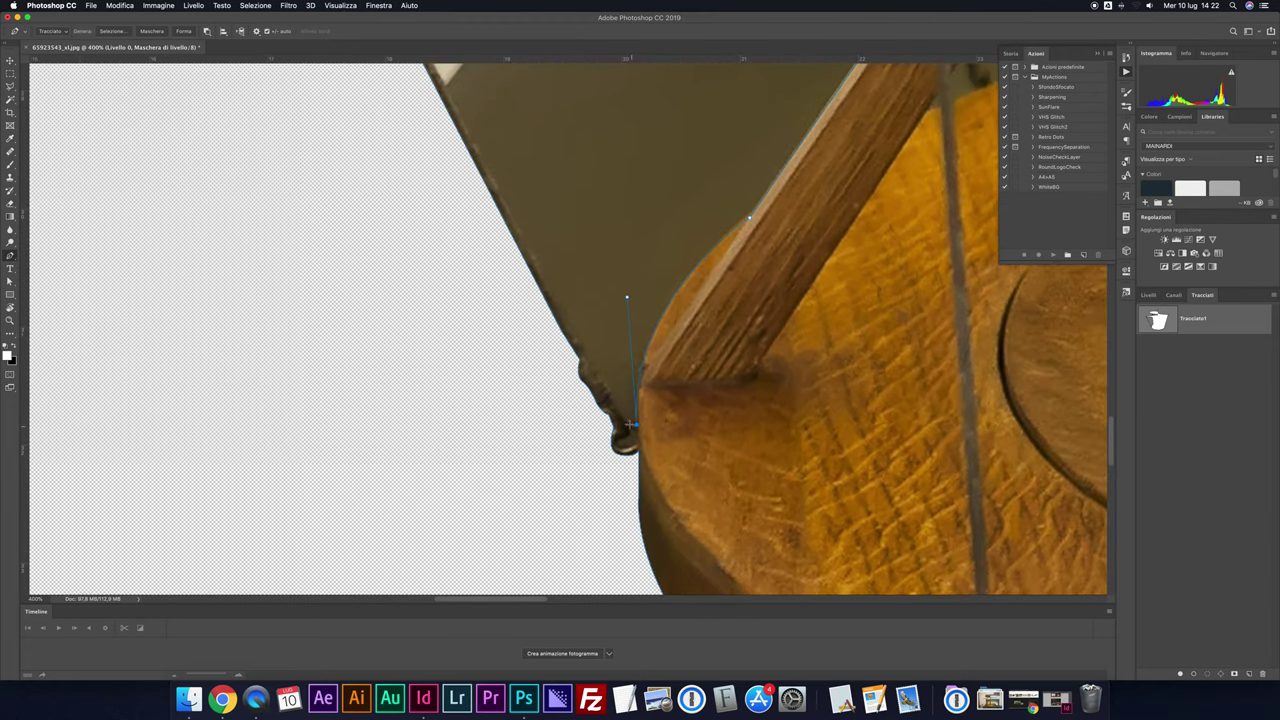
{"action": "left_click", "coordinate": [626, 424], "text": "alt"}
{"action": "scroll", "coordinate": [580, 357], "scroll_direction": "up", "scroll_amount": 1}
Continue the path up the slanted rope, fitting the segment to its edge
{"action": "left_click", "coordinate": [575, 352]}
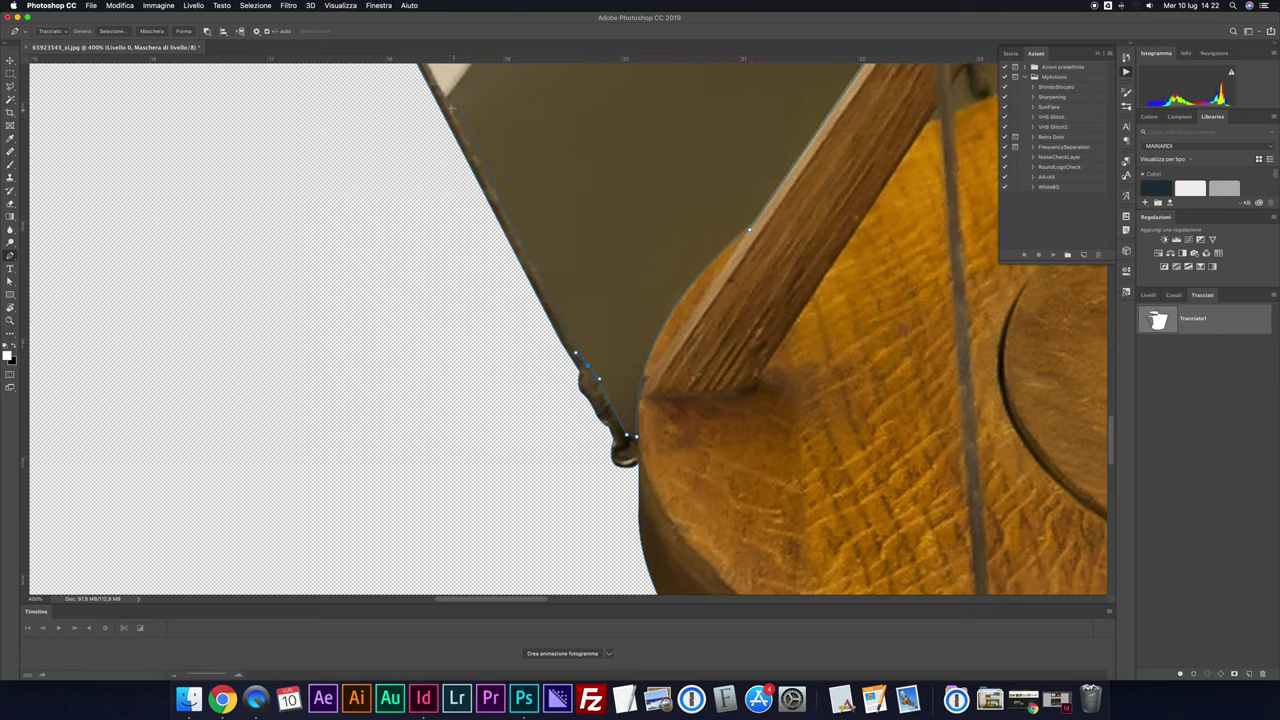
{"action": "scroll", "coordinate": [440, 102], "scroll_direction": "up", "scroll_amount": 2}
{"action": "scroll", "coordinate": [455, 103], "scroll_direction": "up", "scroll_amount": 3}
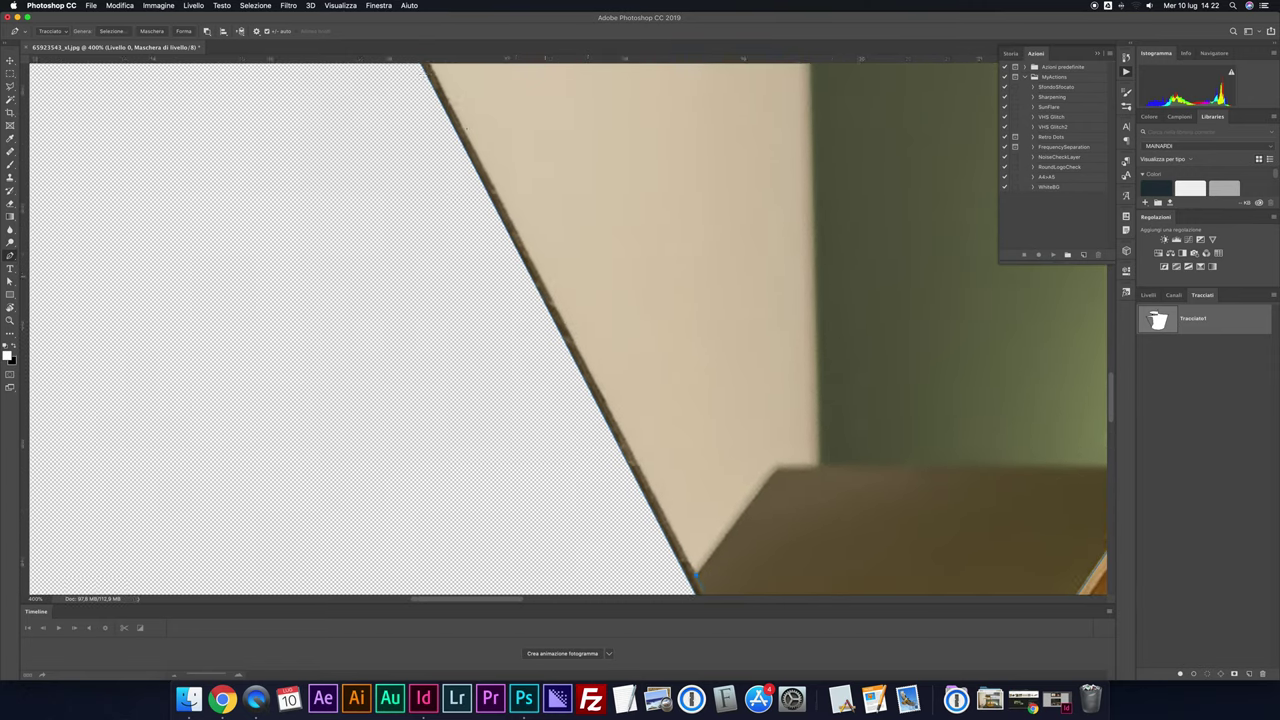
{"action": "scroll", "coordinate": [470, 104], "scroll_direction": "up", "scroll_amount": 3}
{"action": "left_click", "coordinate": [474, 102]}
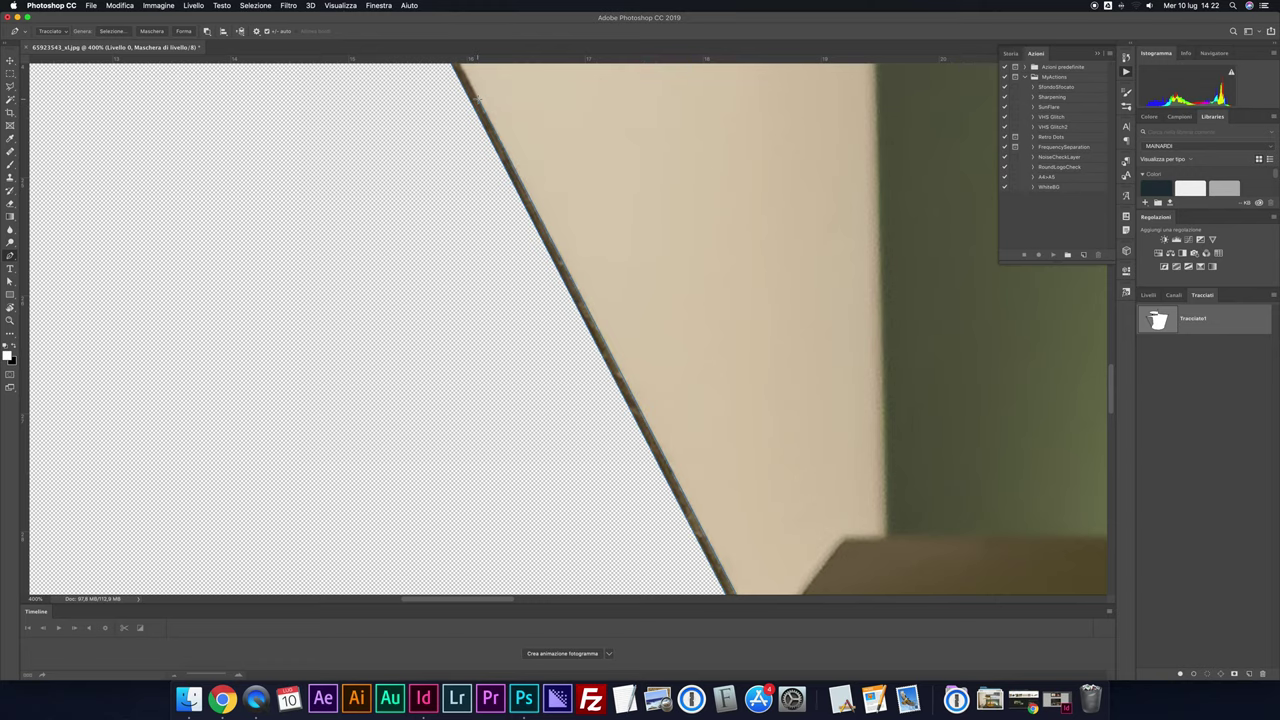
{"action": "scroll", "coordinate": [478, 98], "scroll_direction": "up", "scroll_amount": 3}
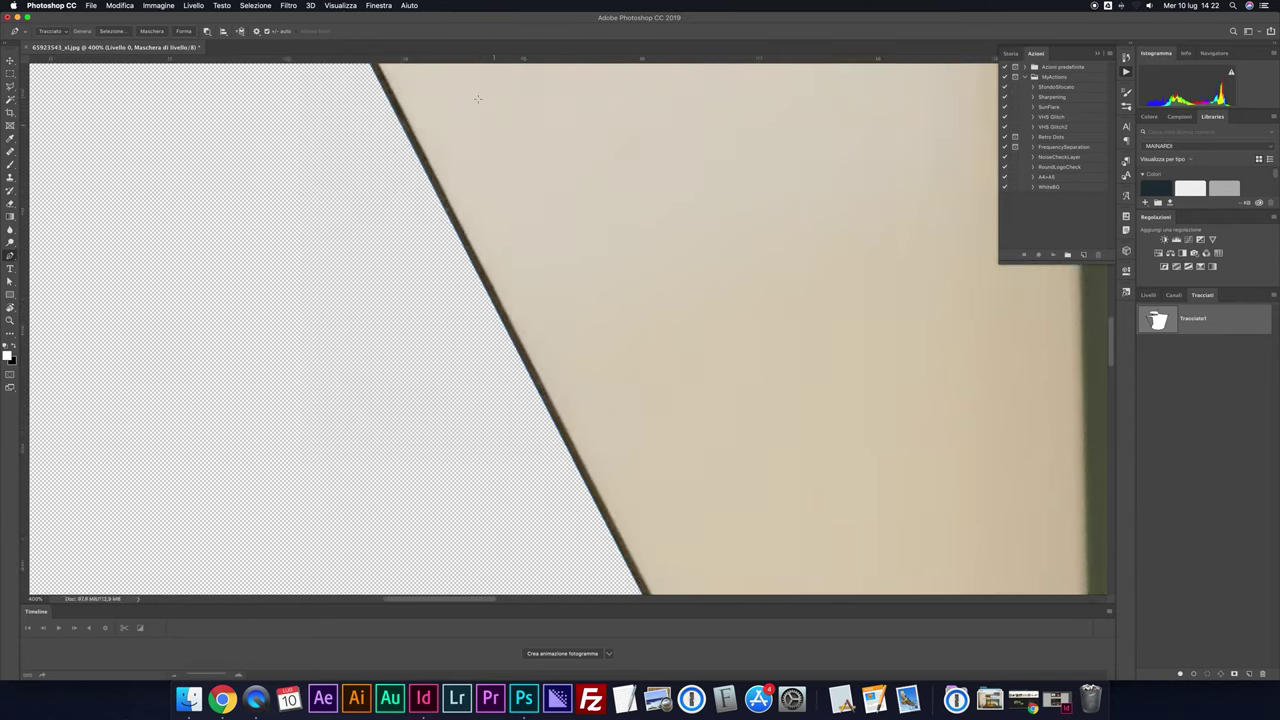
{"action": "scroll", "coordinate": [505, 100], "scroll_direction": "up", "scroll_amount": 3}
{"action": "mouse_move", "coordinate": [480, 98]}
{"action": "left_mouse_down"}
{"action": "mouse_move", "coordinate": [517, 92]}
{"action": "mouse_move", "coordinate": [622, 336]}
{"action": "left_mouse_up"}
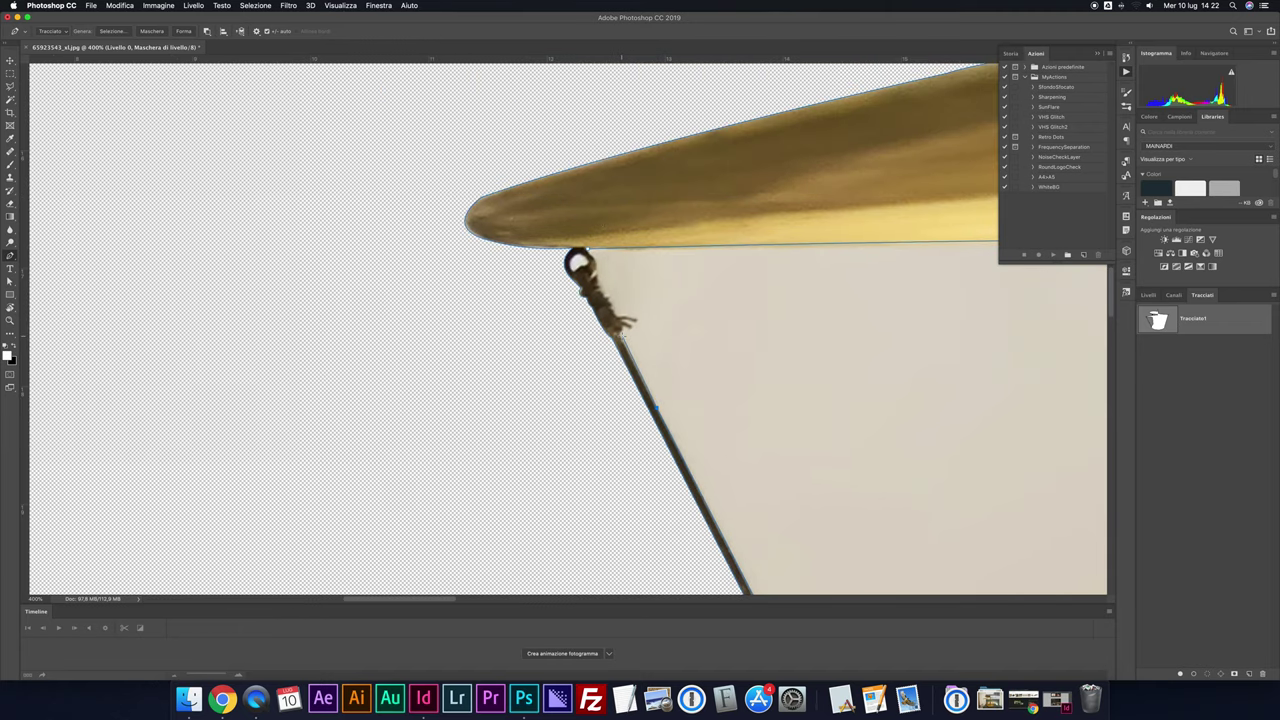
{"action": "key", "text": "super+plus"}
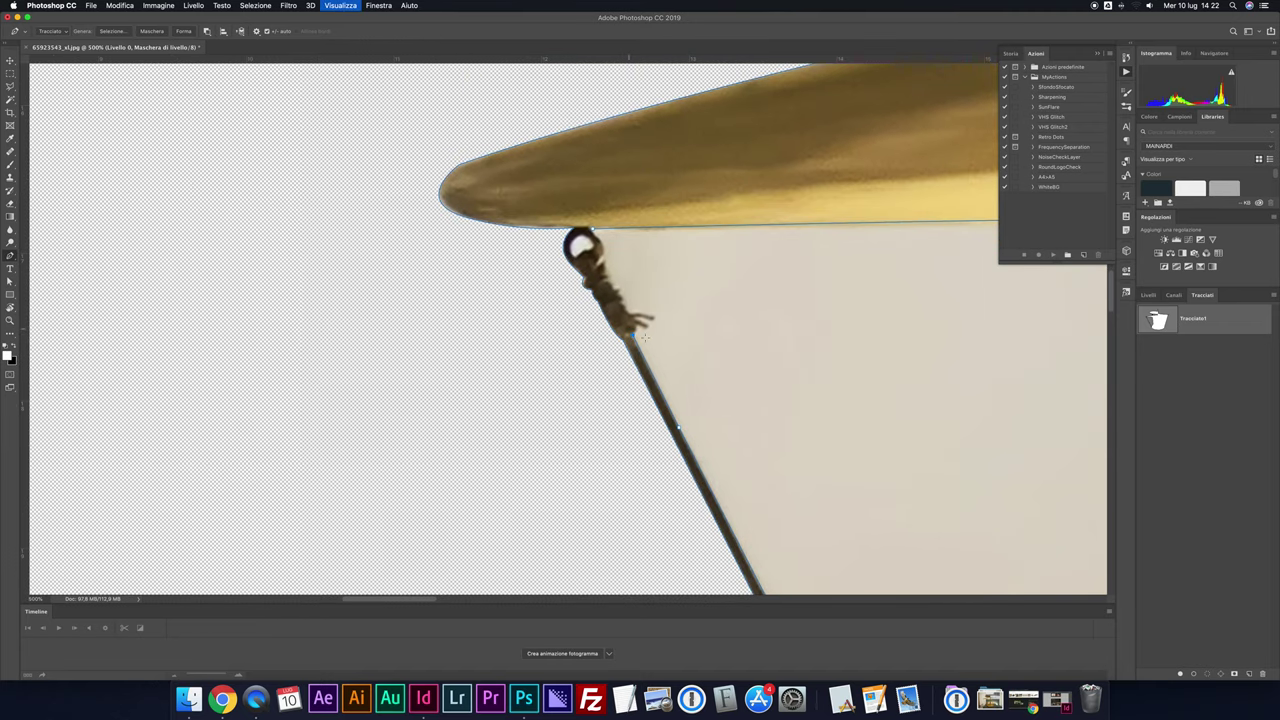
At 800% zoom, curve the path around the rope's knot
{"action": "key", "text": "super+plus"}
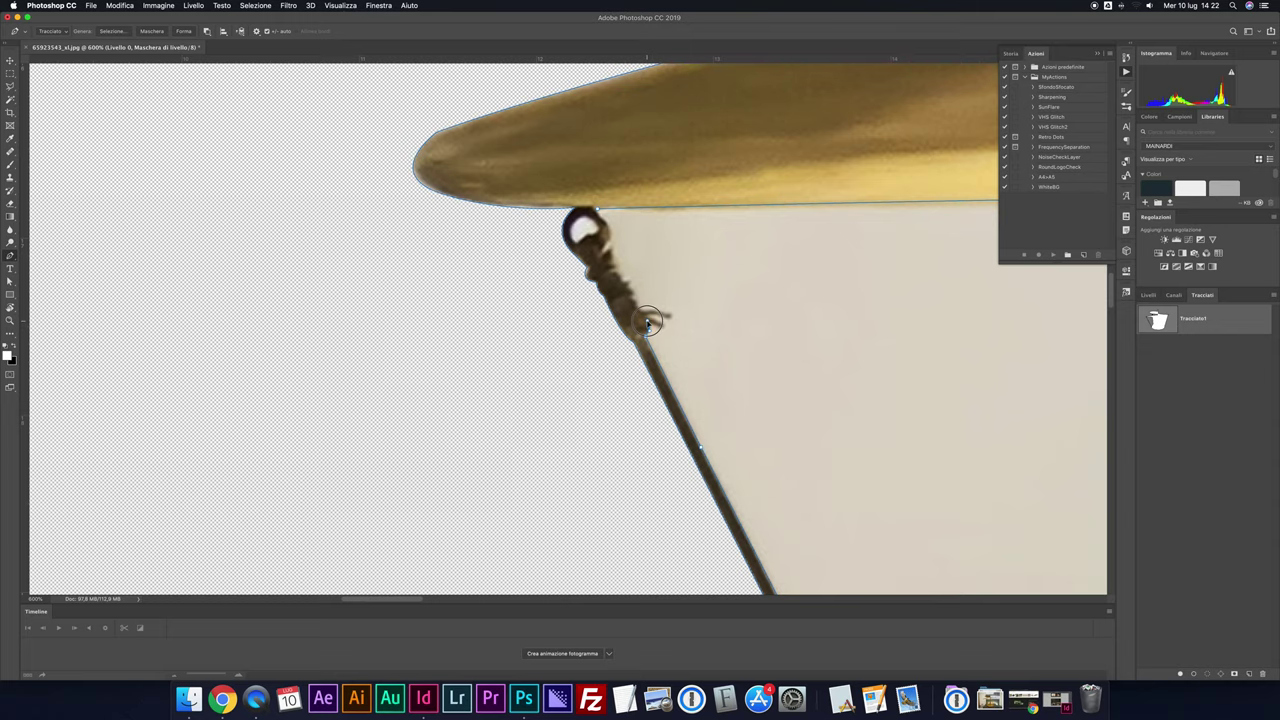
{"action": "key", "text": "super+plus"}
{"action": "key", "text": "super+plus"}
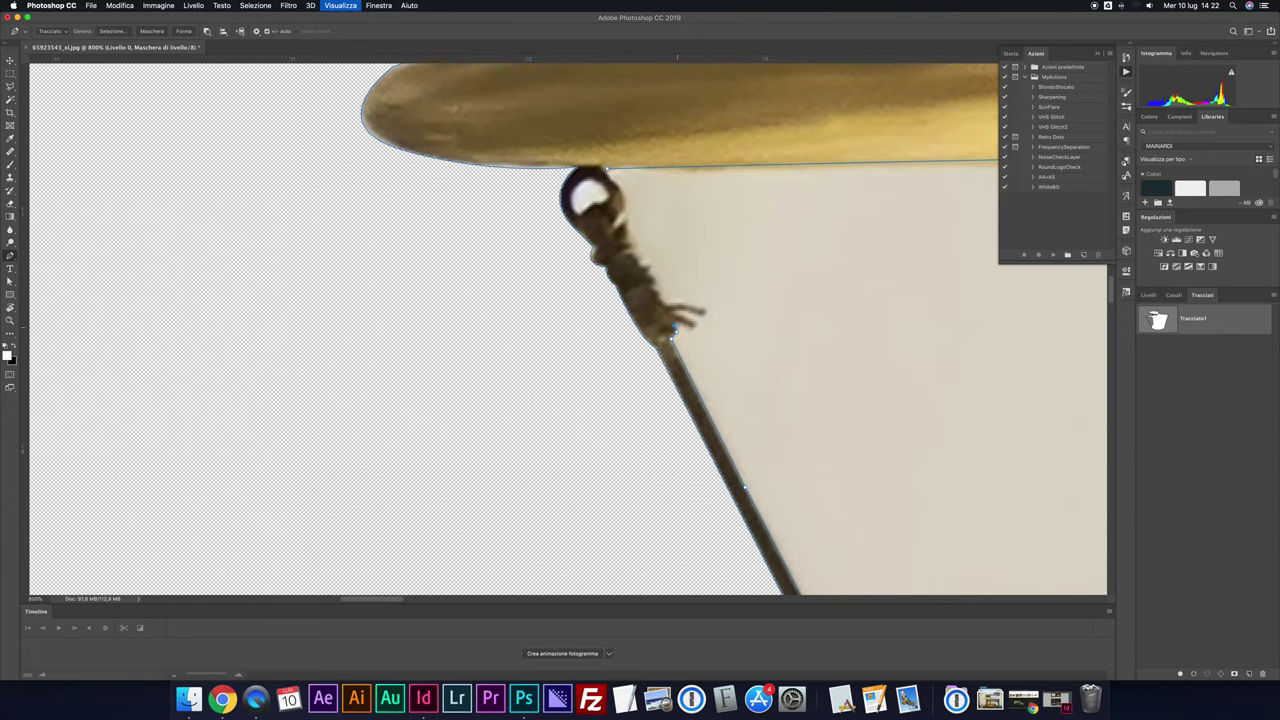
{"action": "left_click_drag", "start_coordinate": [678, 322], "coordinate": [701, 337]}
{"action": "left_click_drag", "start_coordinate": [701, 337], "coordinate": [692, 325]}
{"action": "left_click", "coordinate": [663, 315]}
{"action": "left_click_drag", "start_coordinate": [690, 322], "coordinate": [701, 316]}
Add anchors up the hook edge to its top, then zoom back out to 100%
{"action": "left_click", "coordinate": [627, 231]}
{"action": "left_click", "coordinate": [632, 198]}
{"action": "key", "text": "super+minus"}
{"action": "key", "text": "super+minus"}
{"action": "key", "text": "super+minus"}
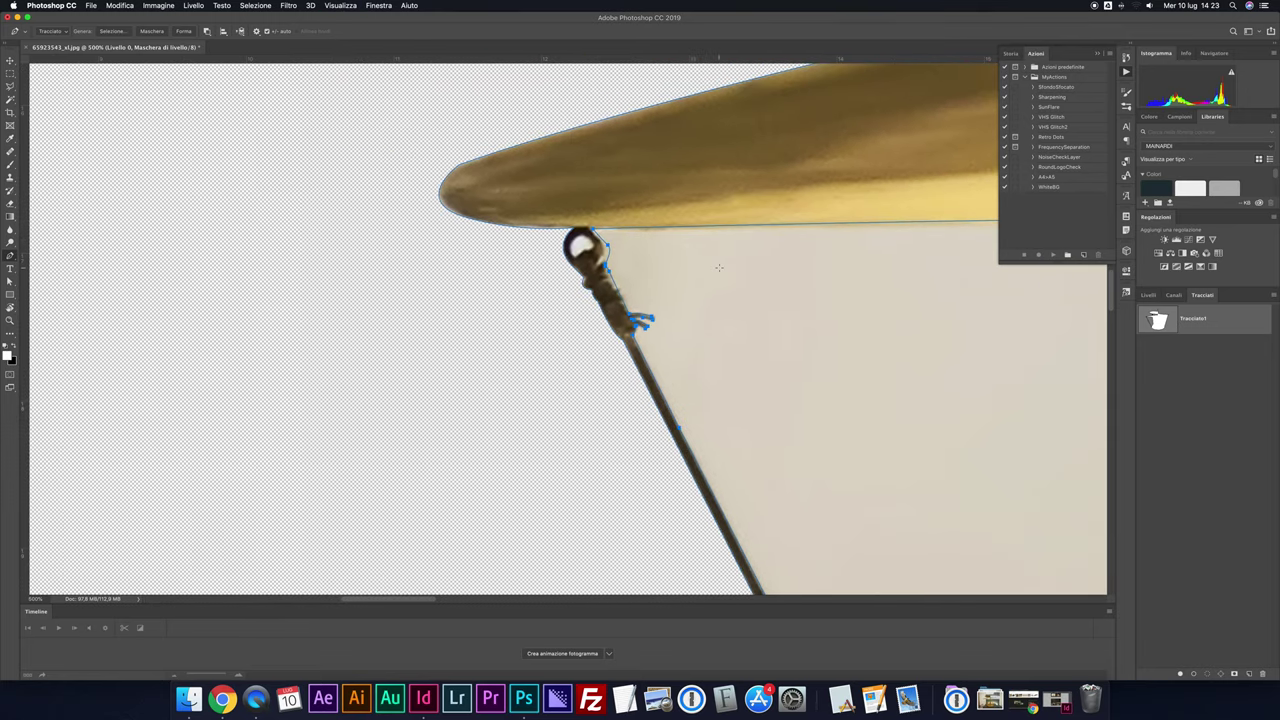
{"action": "scroll", "coordinate": [718, 267], "scroll_direction": "right", "scroll_amount": 3}
{"action": "key", "text": "super+minus"}
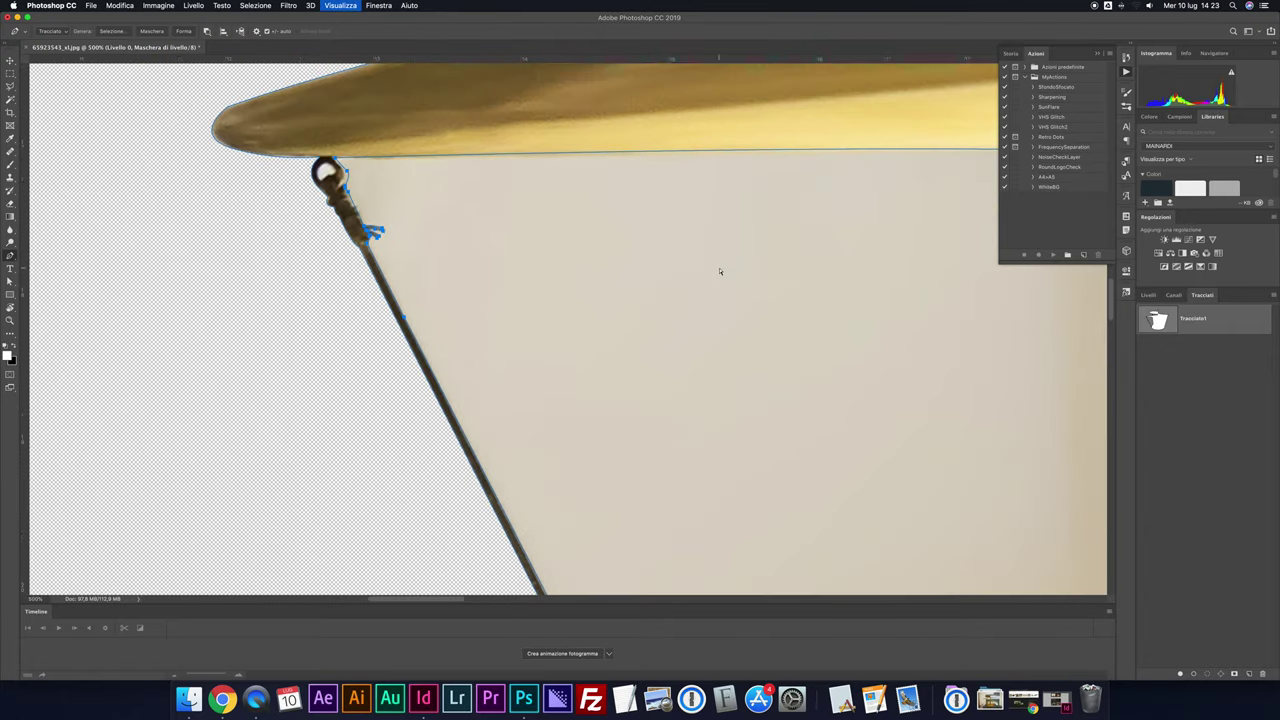
{"action": "key", "text": "super+minus"}
{"action": "key", "text": "super+minus"}
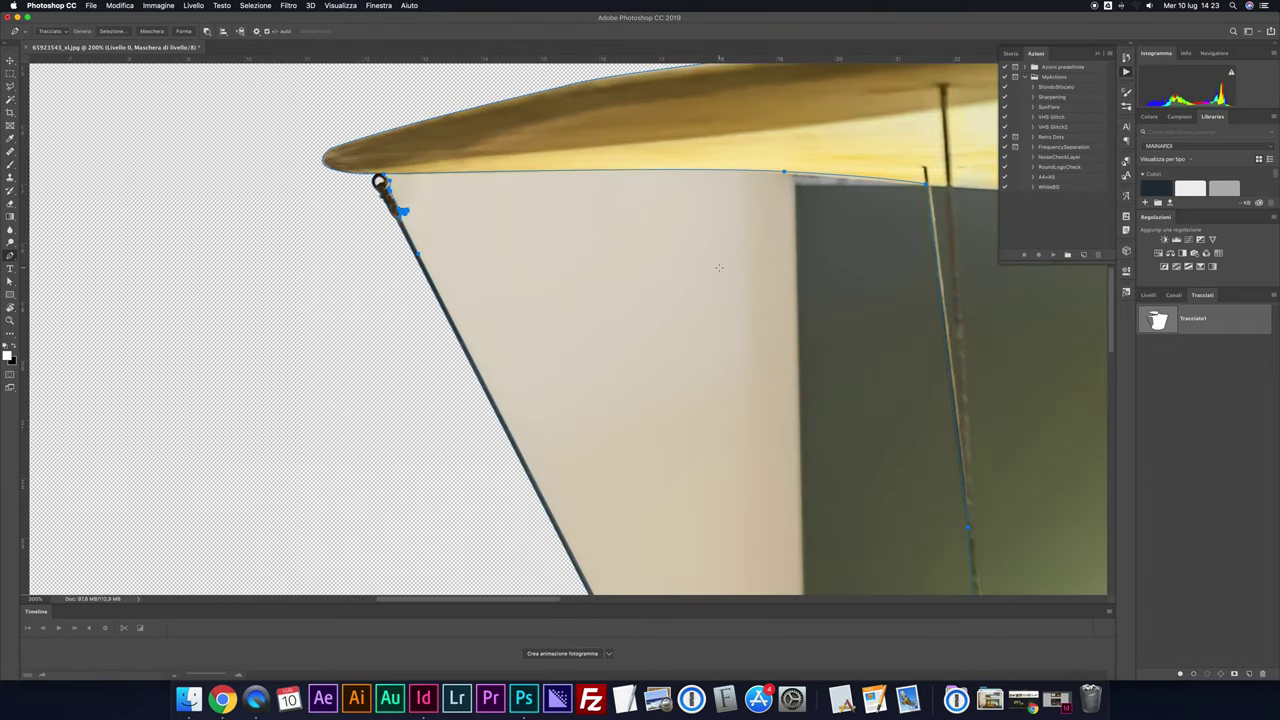
{"action": "key", "text": "super+minus"}
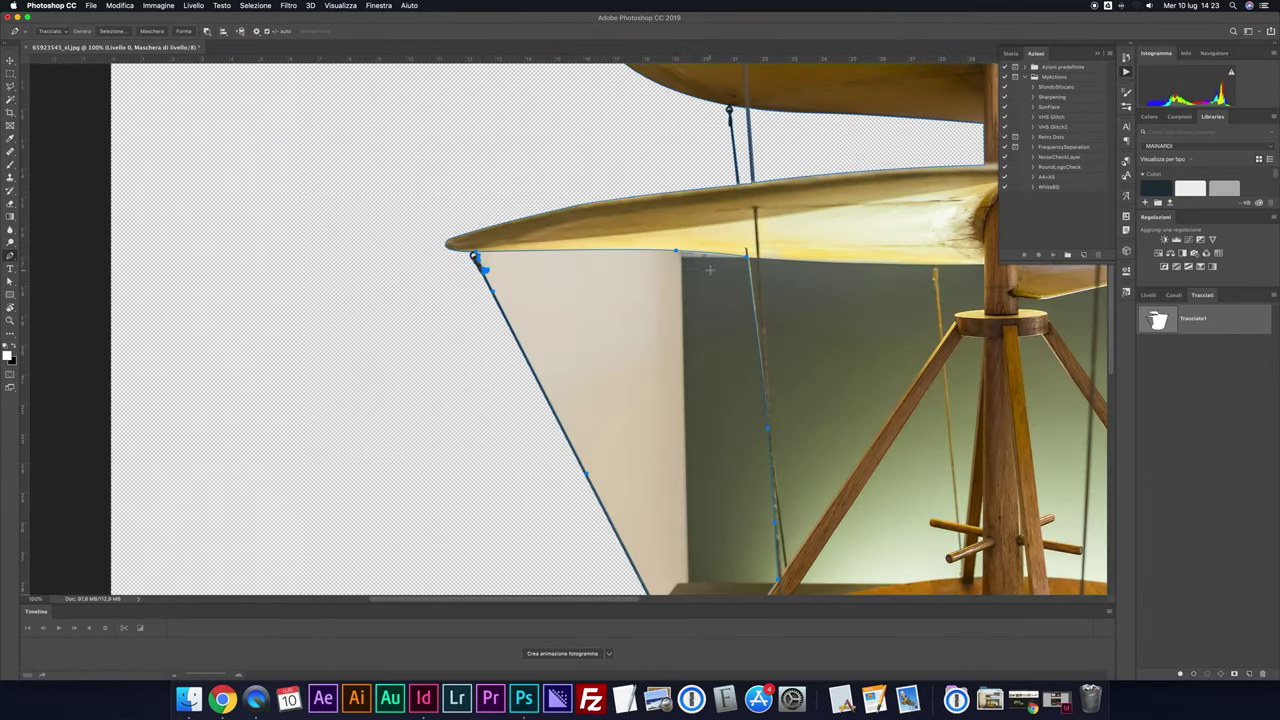
Convert the new path to a selection, delete it from Livello 0's mask, then deselect
{"action": "right_click", "coordinate": [712, 268]}
{"action": "left_click", "coordinate": [738, 311]}
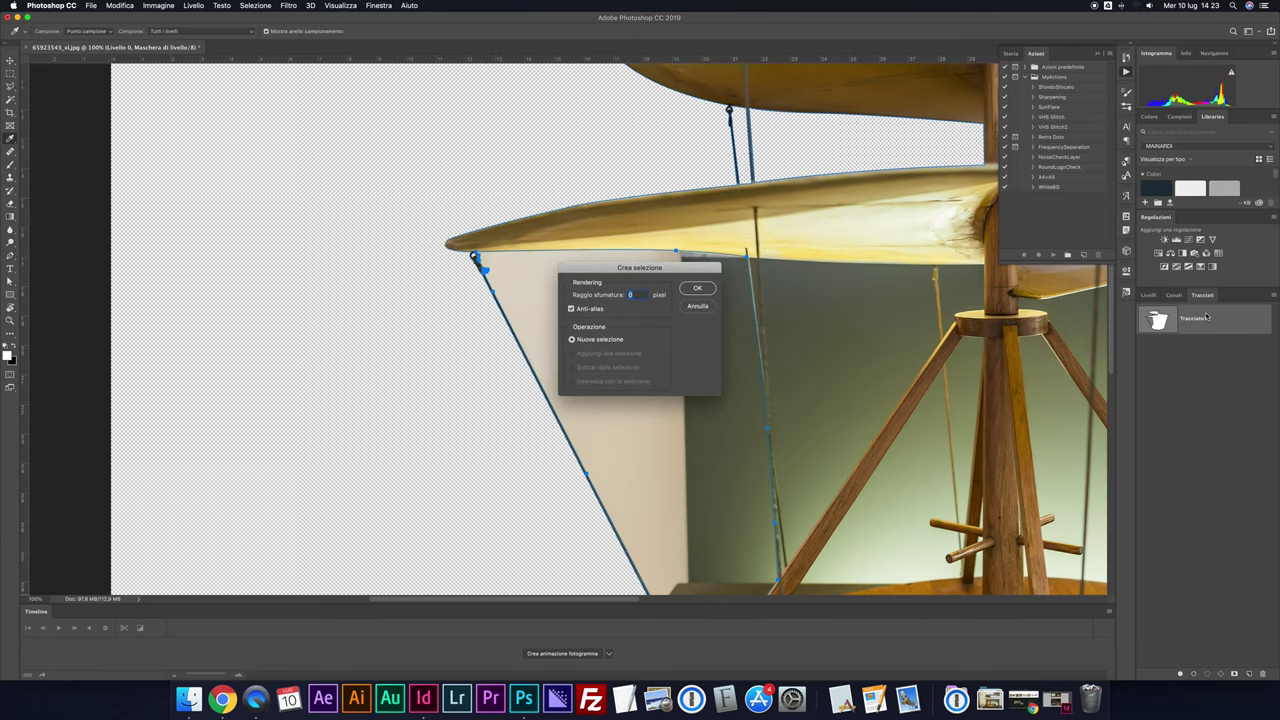
{"action": "key", "text": "Return"}
{"action": "left_click", "coordinate": [1150, 295]}
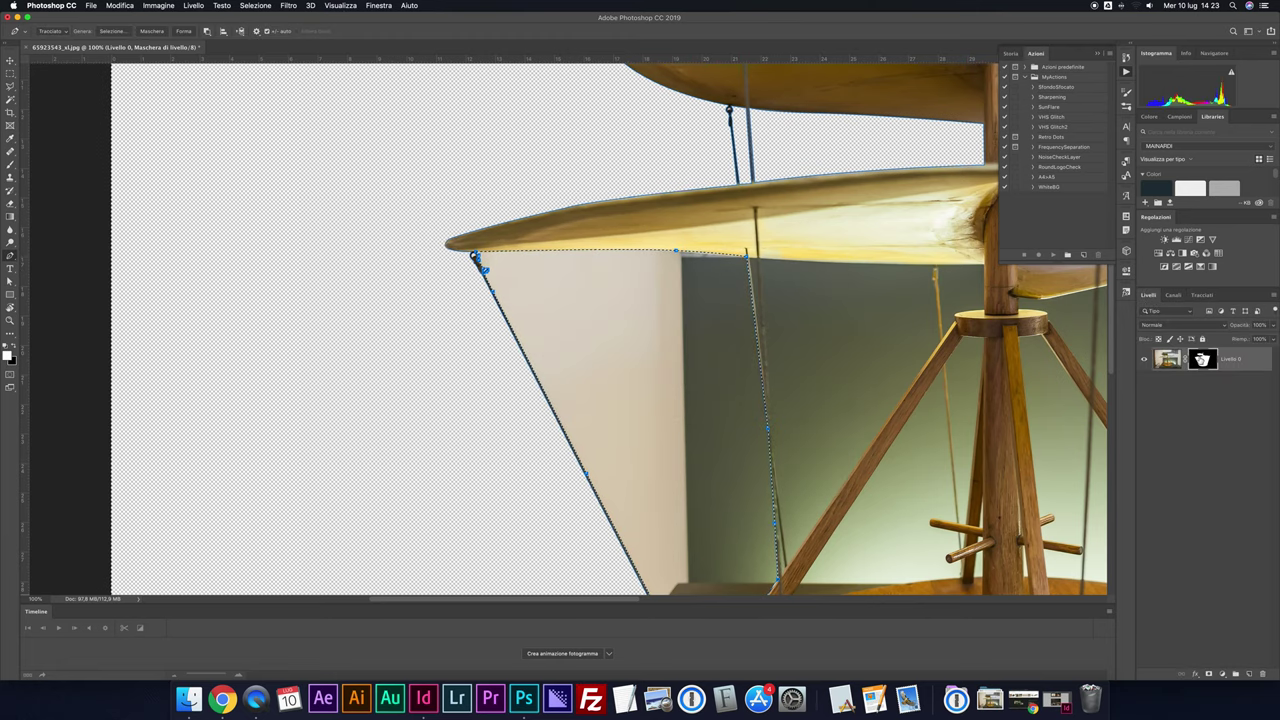
{"action": "left_click", "coordinate": [1200, 358], "text": "alt"}
{"action": "left_click", "coordinate": [1200, 358], "text": "alt"}
{"action": "key", "text": "Delete"}
{"action": "key", "text": "ctrl+d"}
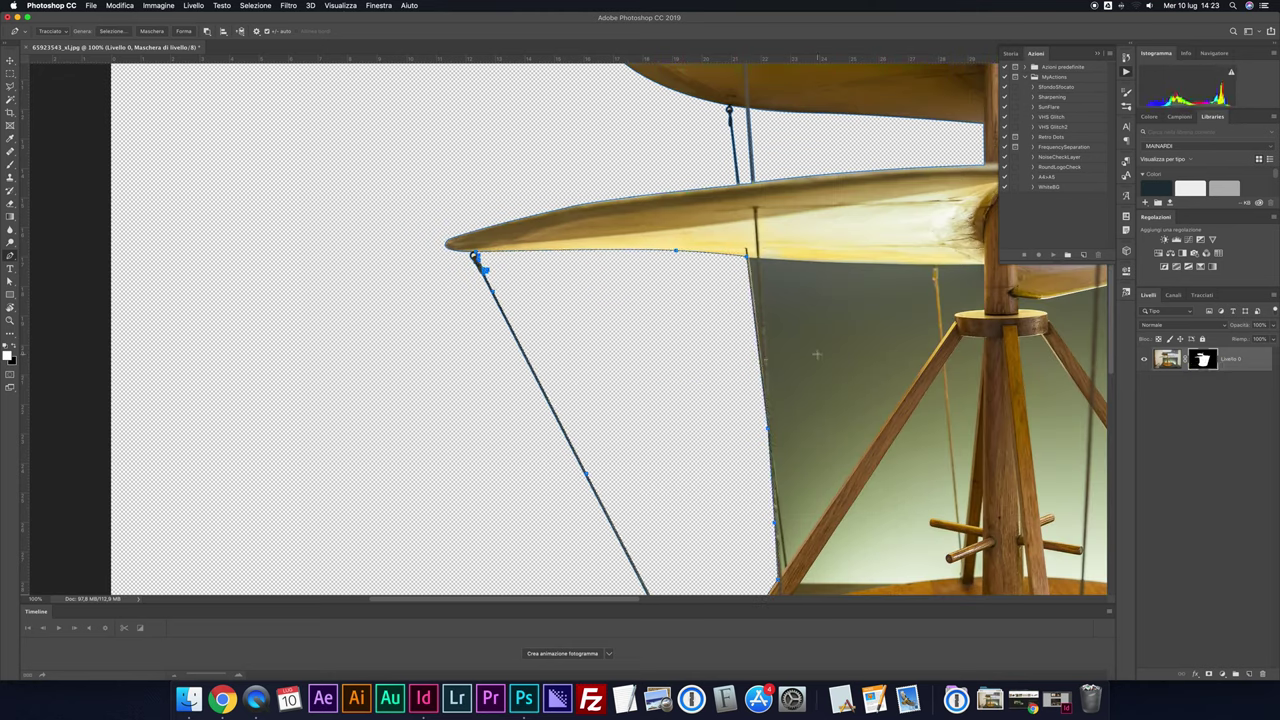
Switch to the Move tool and zoom to 200% around the wing tip
{"action": "key", "text": "v"}
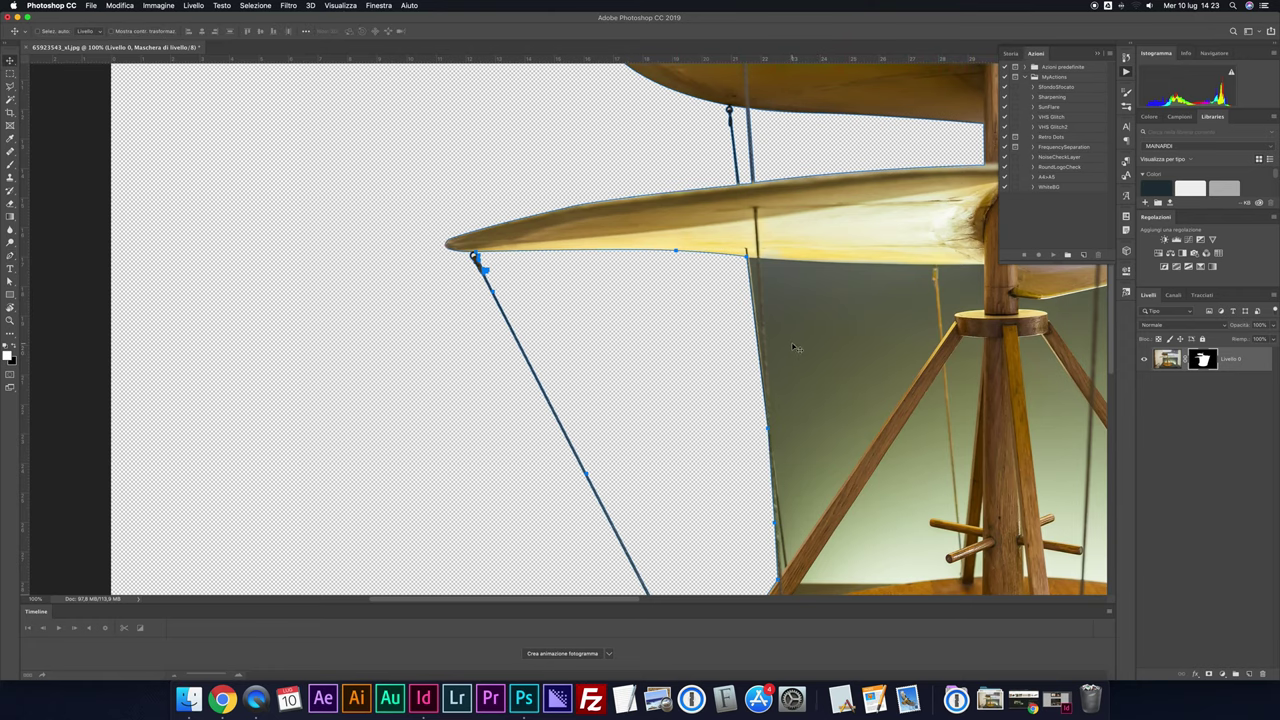
{"action": "scroll", "coordinate": [793, 347], "scroll_direction": "up", "scroll_amount": 2}
{"action": "scroll", "coordinate": [787, 290], "scroll_direction": "up", "scroll_amount": 2}
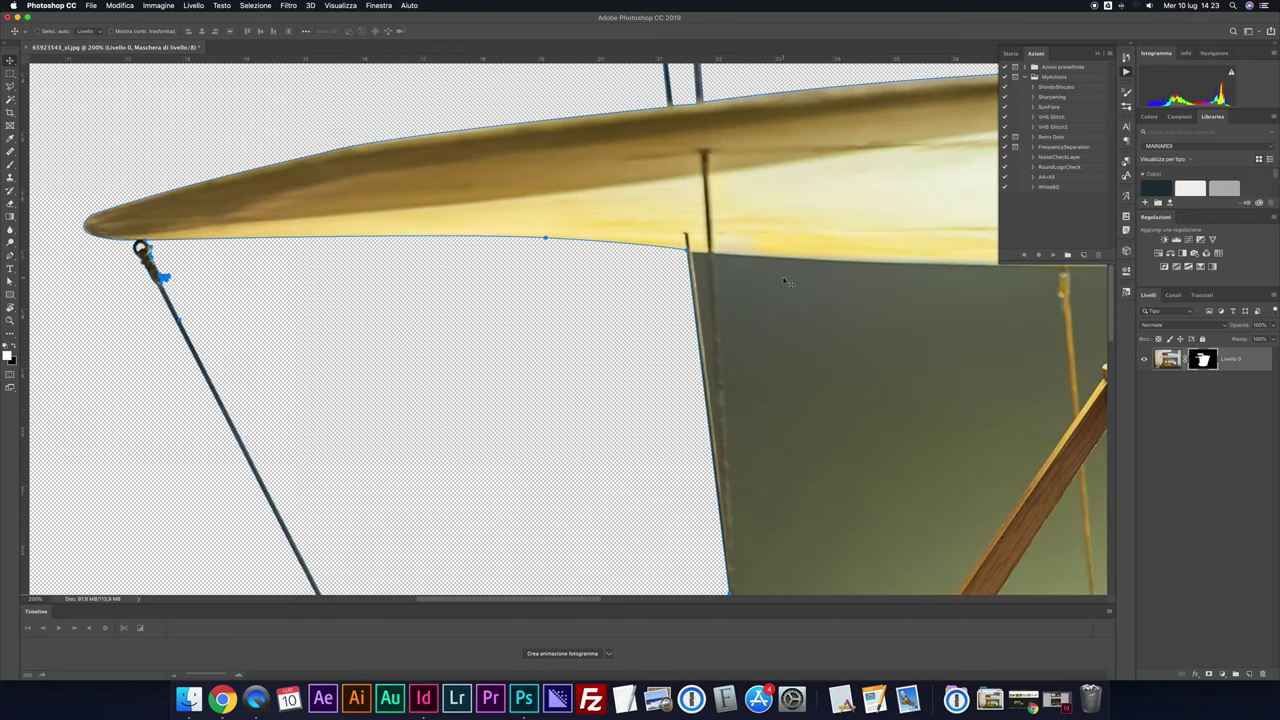
Zoom in and finish the Pen path along the wing edge beside the slanted pole
{"action": "key", "text": "p"}
{"action": "key", "text": "ctrl+plus"}
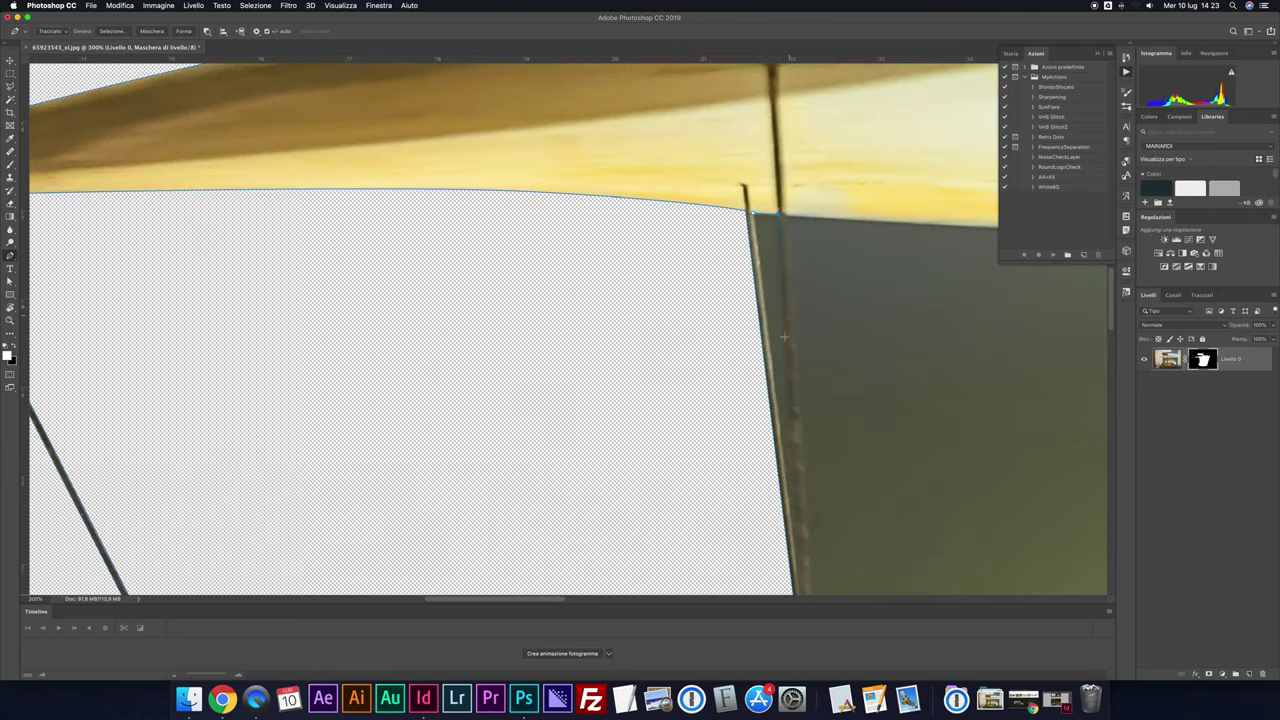
{"action": "scroll", "coordinate": [790, 330], "scroll_direction": "down", "scroll_amount": 3}
{"action": "scroll", "coordinate": [808, 460], "scroll_direction": "down", "scroll_amount": 1}
{"action": "scroll", "coordinate": [812, 484], "scroll_direction": "down", "scroll_amount": 1}
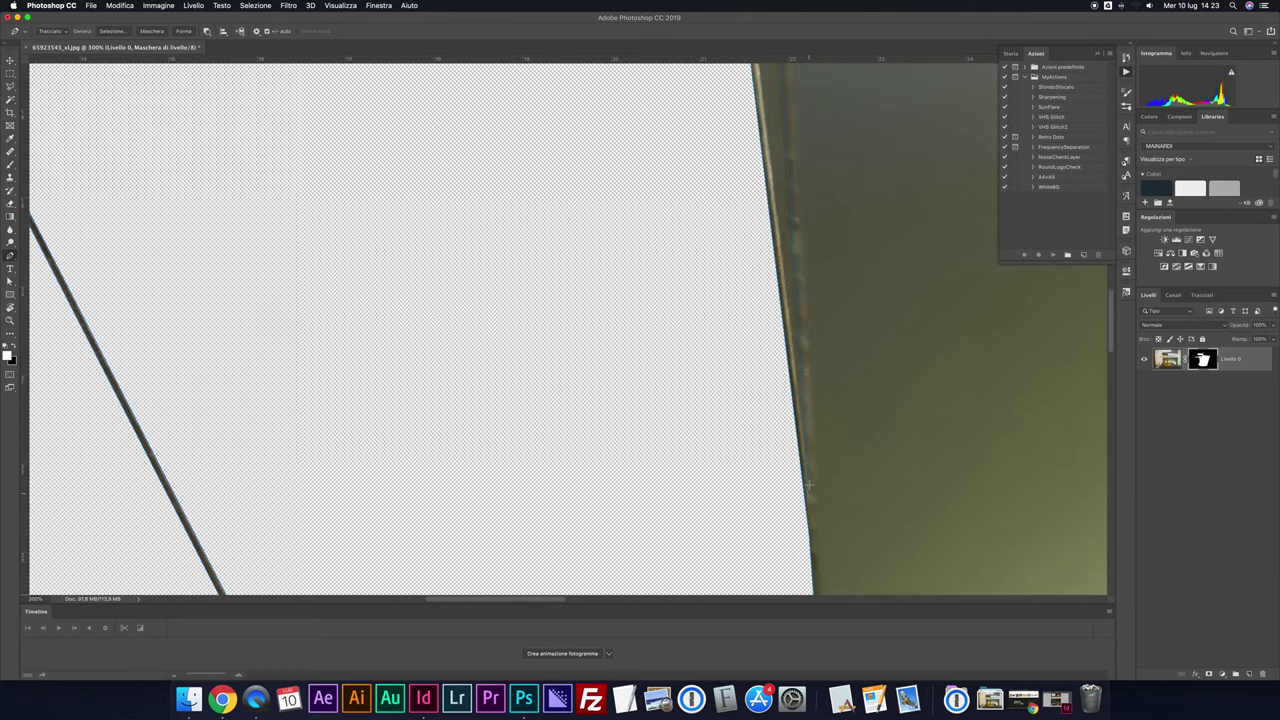
{"action": "left_click", "coordinate": [809, 495]}
{"action": "scroll", "coordinate": [812, 400], "scroll_direction": "up", "scroll_amount": 2}
{"action": "scroll", "coordinate": [820, 300], "scroll_direction": "up", "scroll_amount": 3}
{"action": "scroll", "coordinate": [820, 300], "scroll_direction": "left", "scroll_amount": 1}
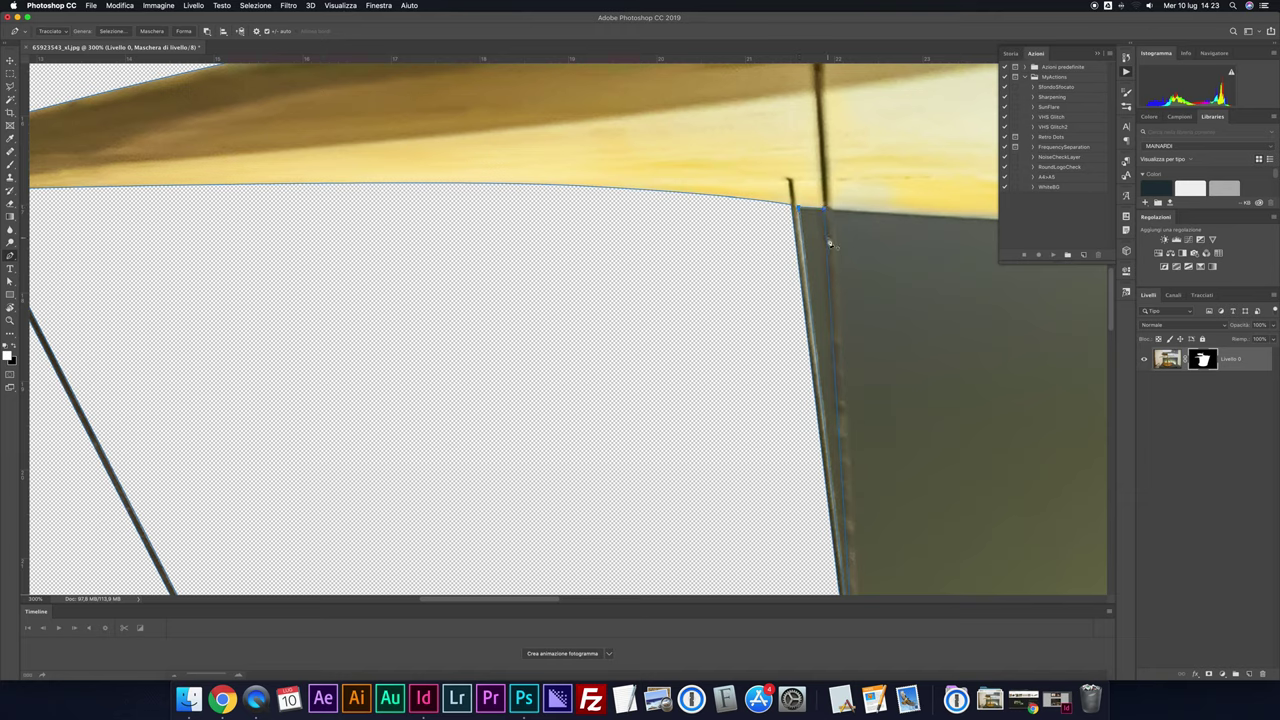
Turn the path into a selection, mask out the green strip beside the pole, and deselect
{"action": "right_click", "coordinate": [804, 230]}
{"action": "left_click", "coordinate": [836, 285]}
{"action": "key", "text": "Return"}
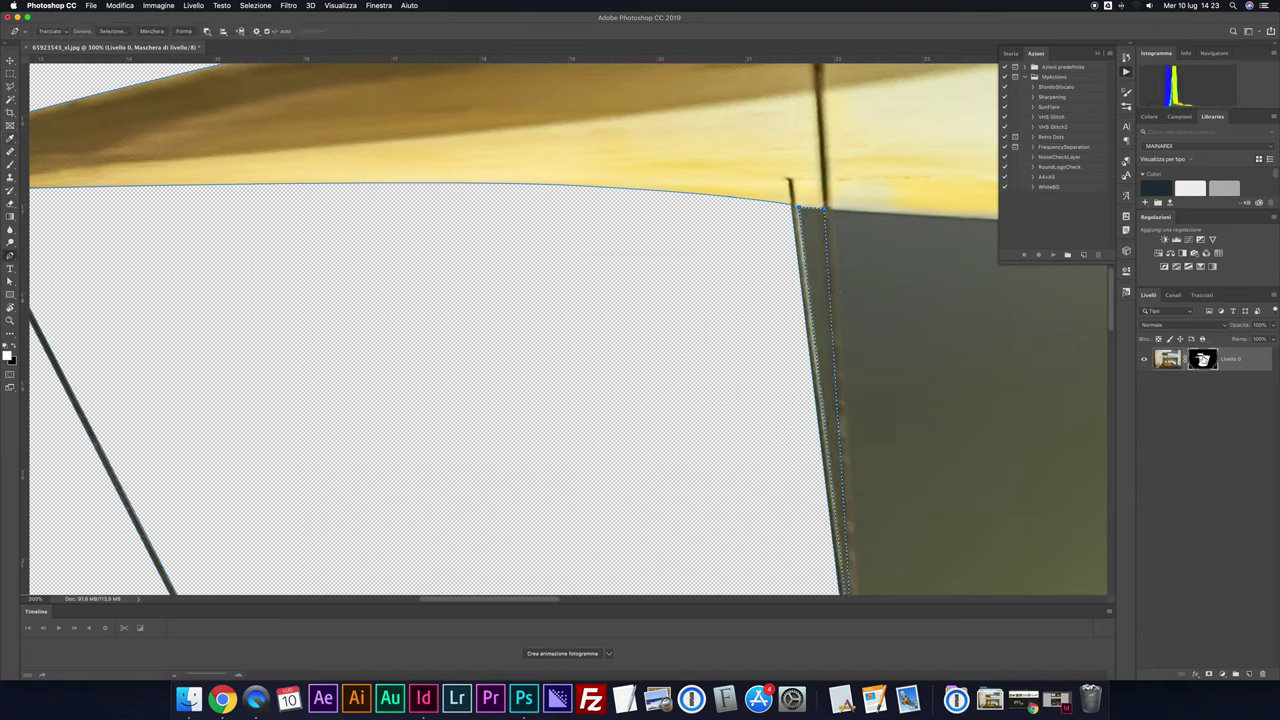
{"action": "key", "text": "BackSpace"}
{"action": "key", "text": "super+d"}
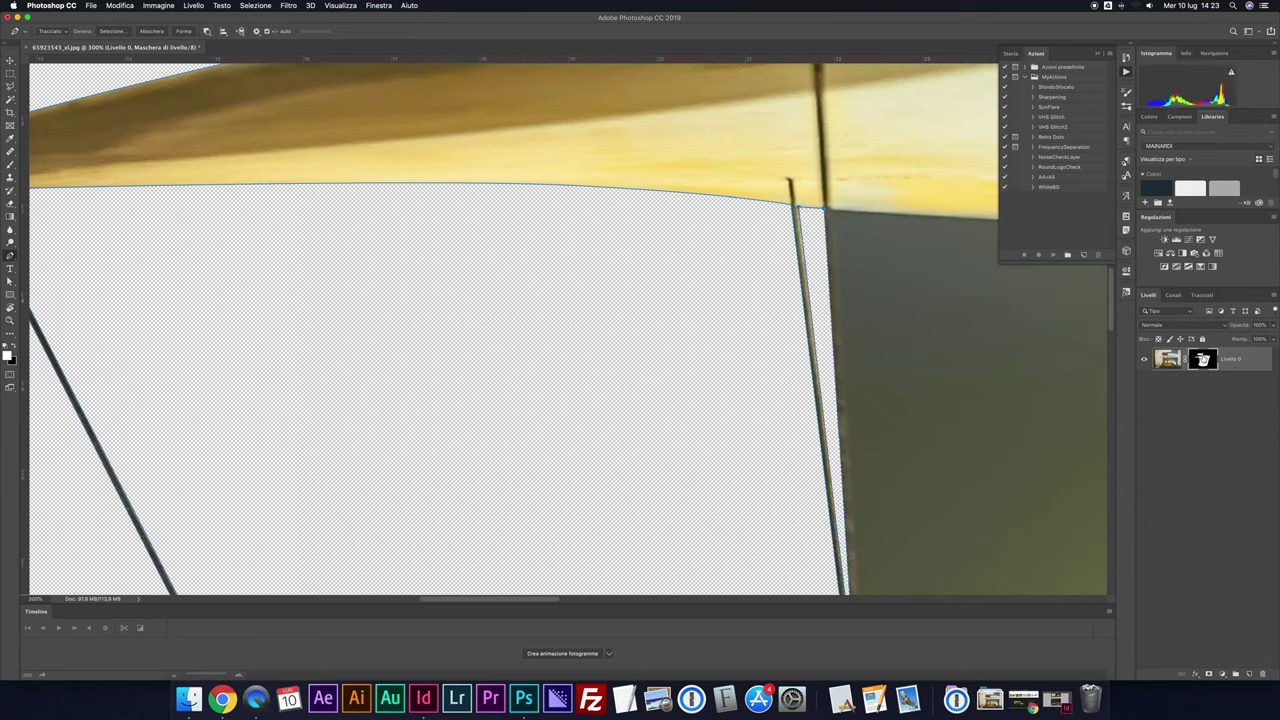
Check the saved paths list, return to Layers, and pan down toward the lower blade
{"action": "left_click", "coordinate": [1201, 295]}
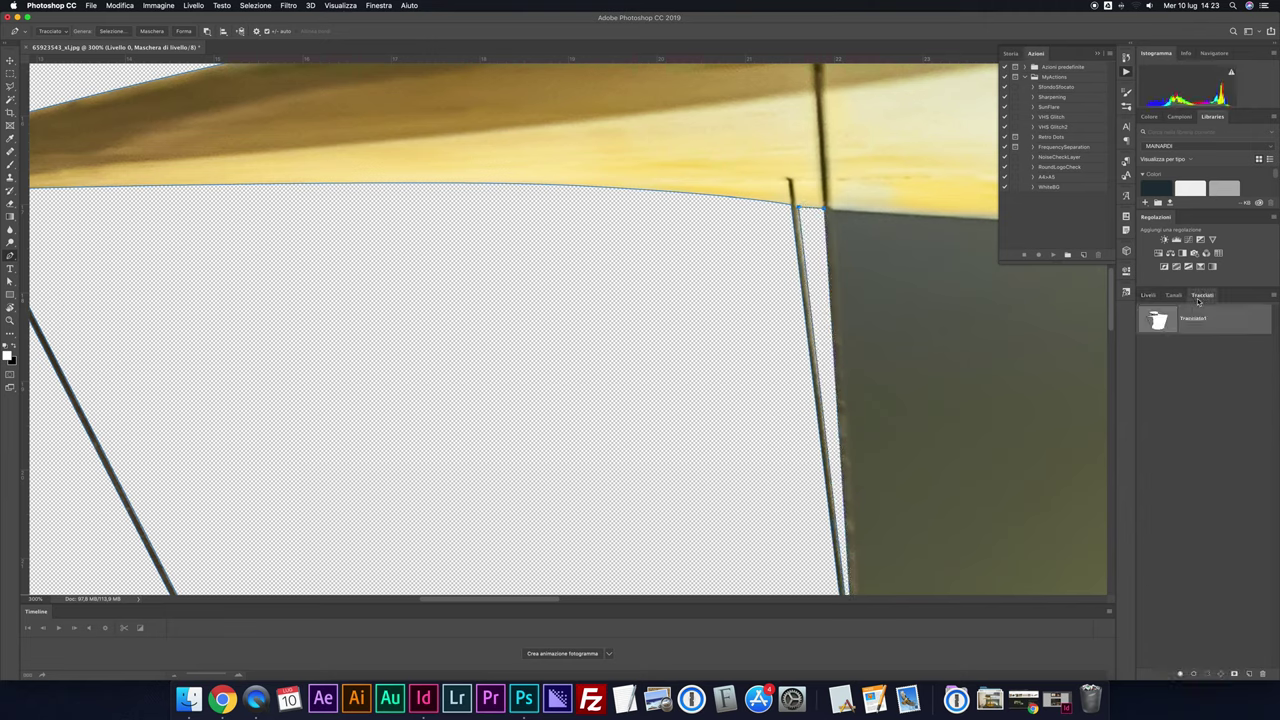
{"action": "left_click", "coordinate": [1148, 295]}
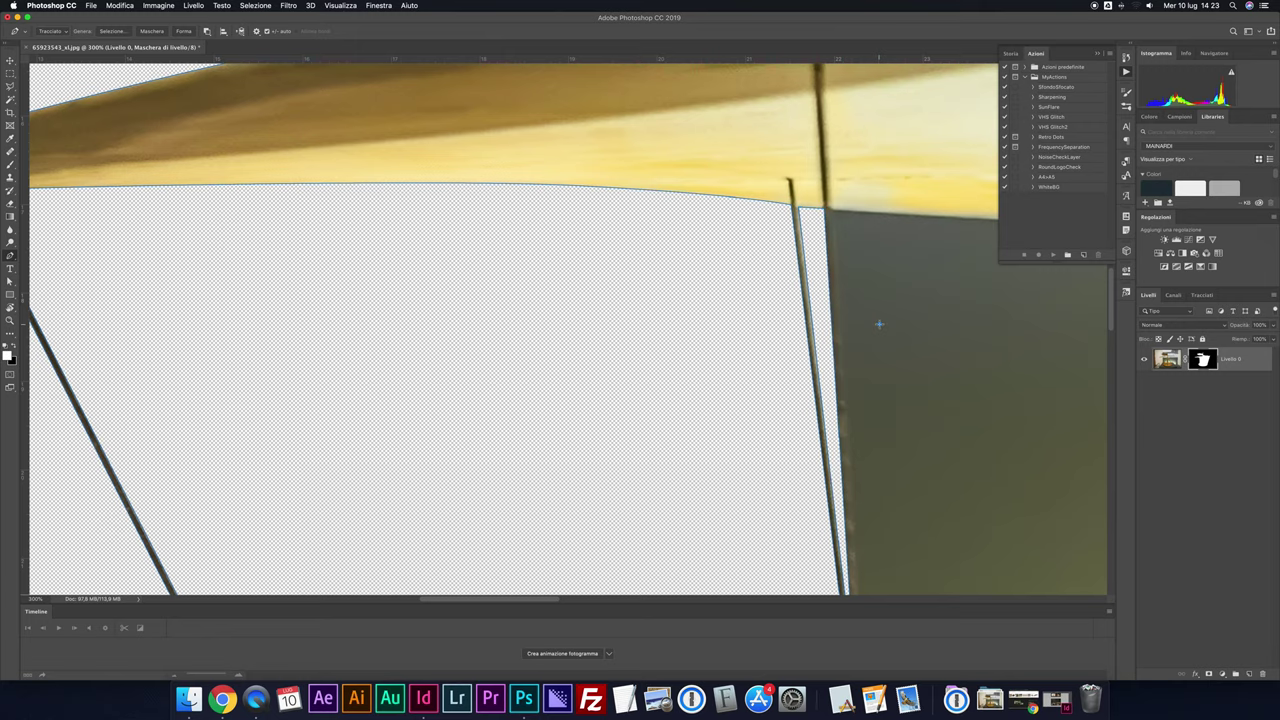
{"action": "scroll", "coordinate": [879, 323], "scroll_direction": "right", "scroll_amount": 5}
{"action": "scroll", "coordinate": [873, 329], "scroll_direction": "right", "scroll_amount": 5}
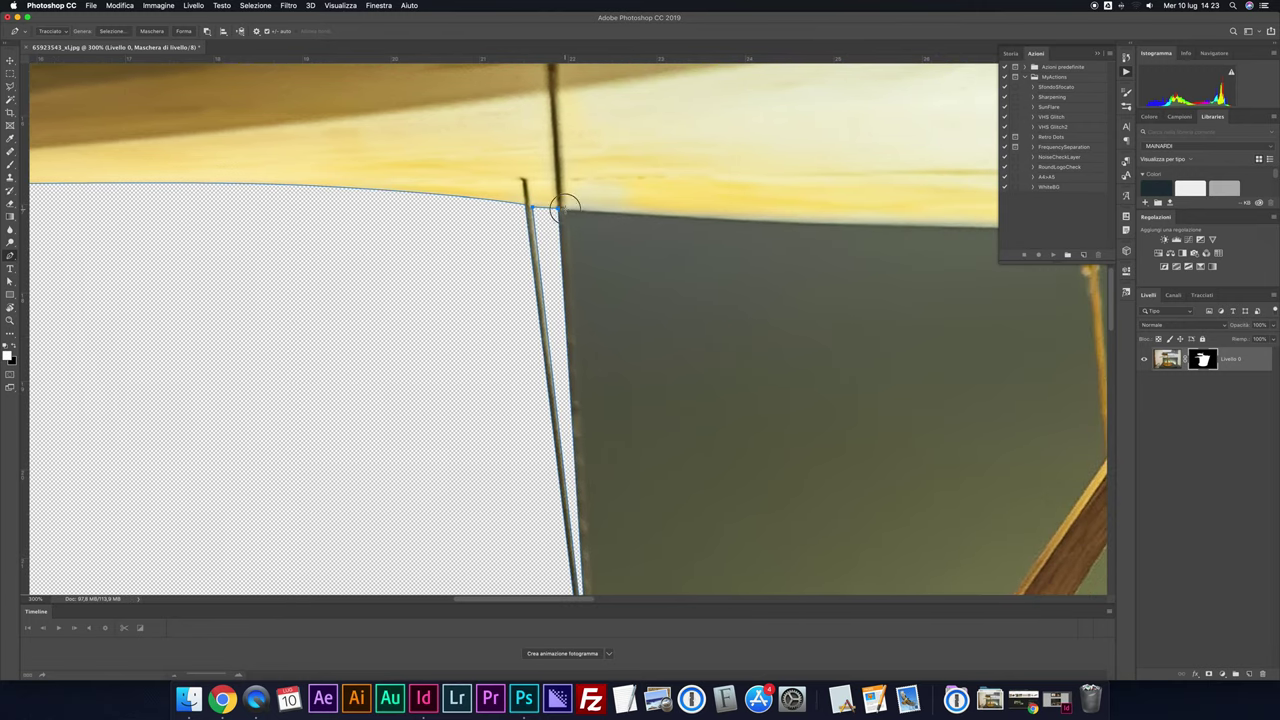
{"action": "scroll", "coordinate": [578, 267], "scroll_direction": "down", "scroll_amount": 3}
{"action": "scroll", "coordinate": [578, 300], "scroll_direction": "down", "scroll_amount": 3}
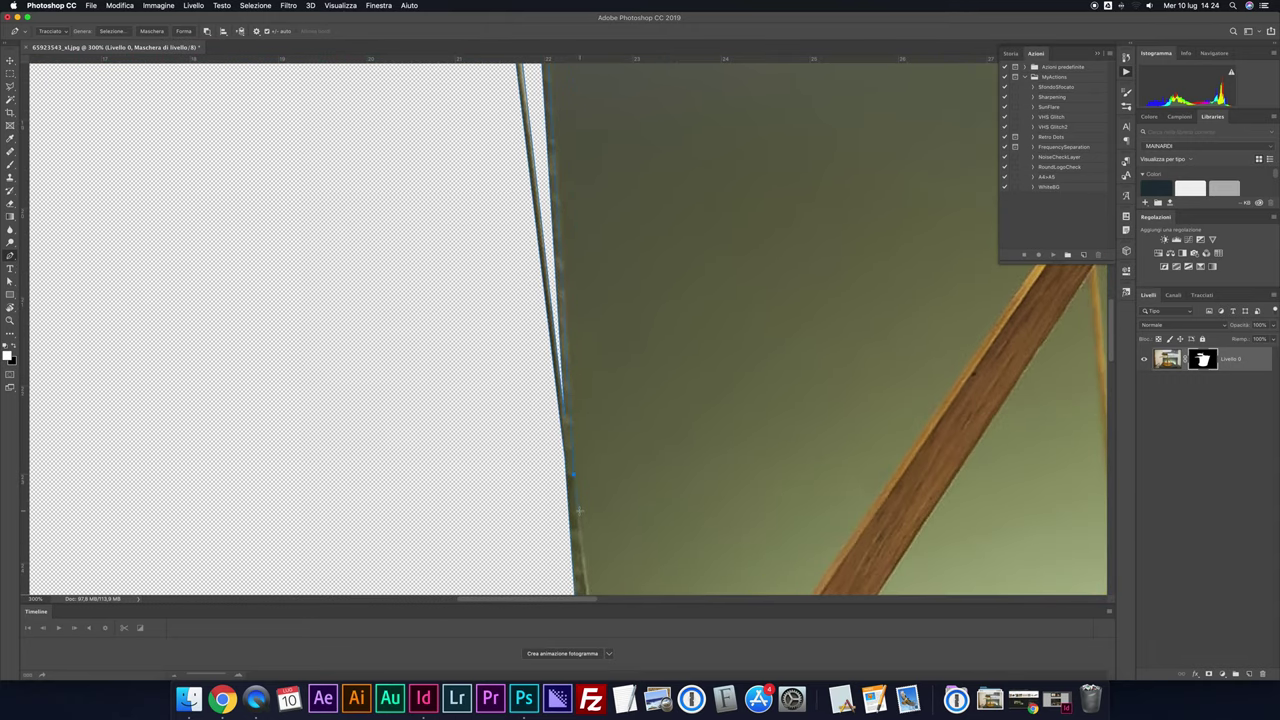
{"action": "scroll", "coordinate": [578, 511], "scroll_direction": "down", "scroll_amount": 1}
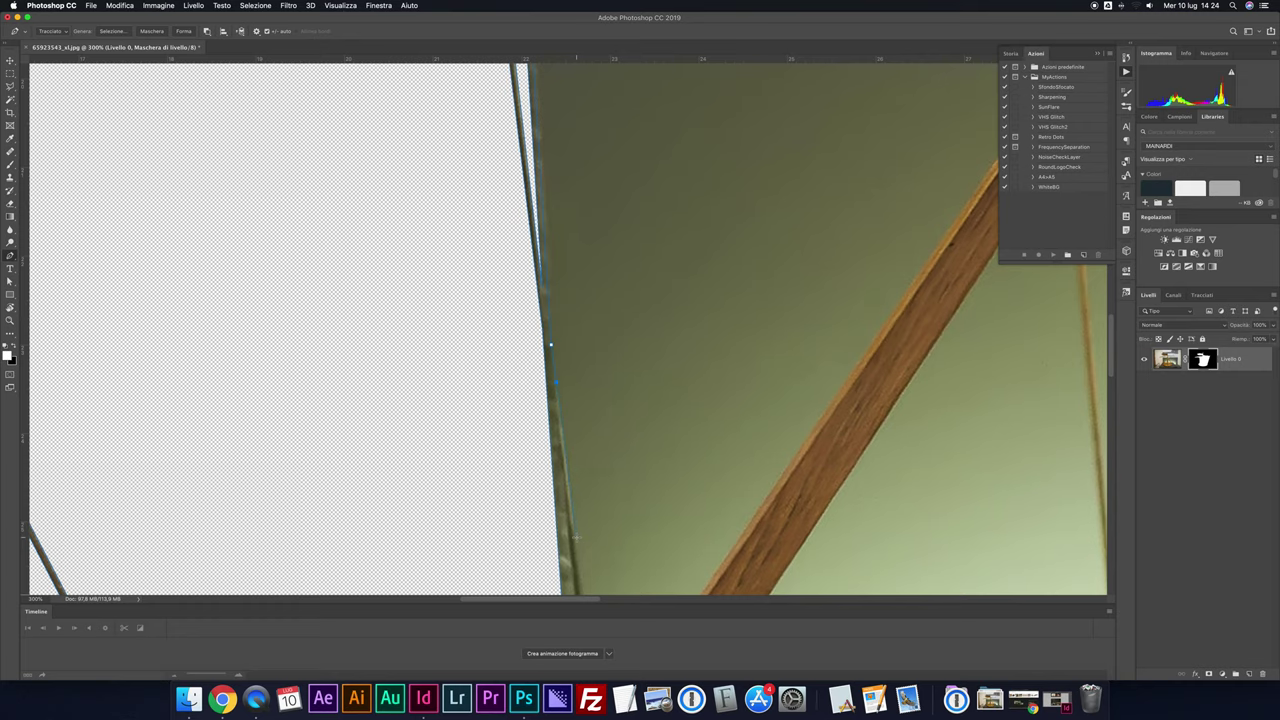
{"action": "scroll", "coordinate": [607, 479], "scroll_direction": "down", "scroll_amount": 5}
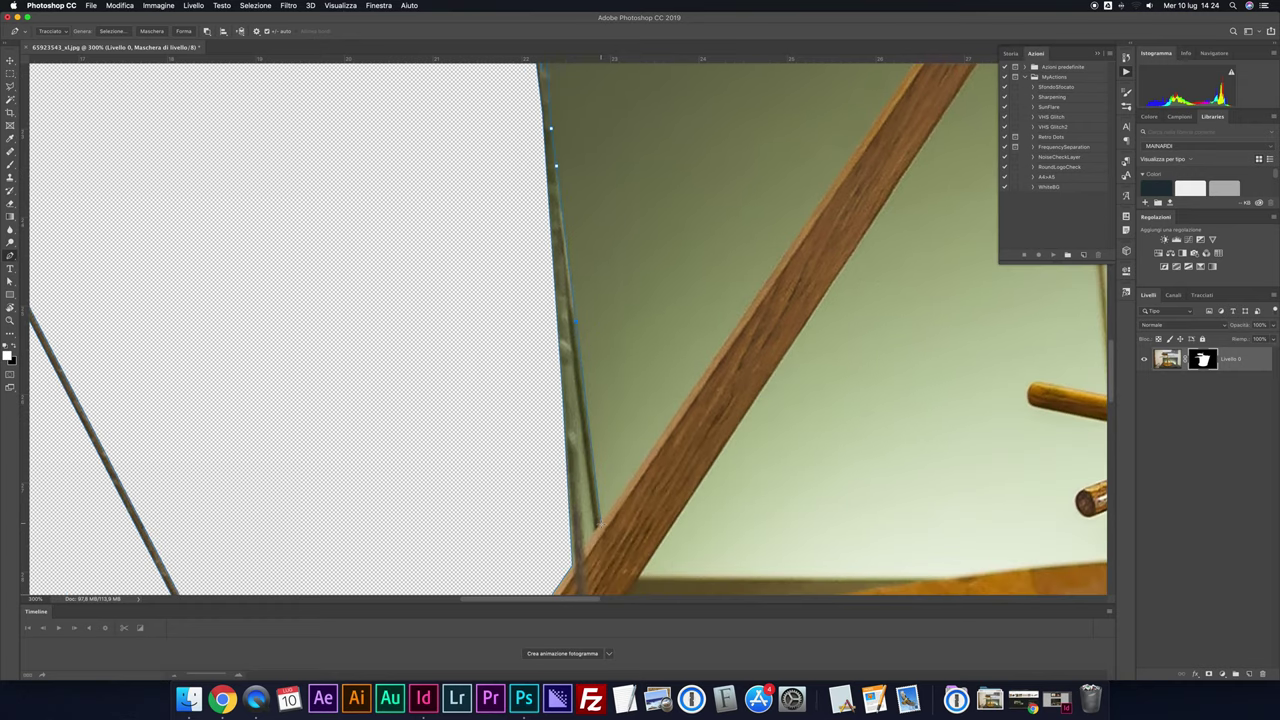
{"action": "scroll", "coordinate": [936, 114], "scroll_direction": "up", "scroll_amount": 5}
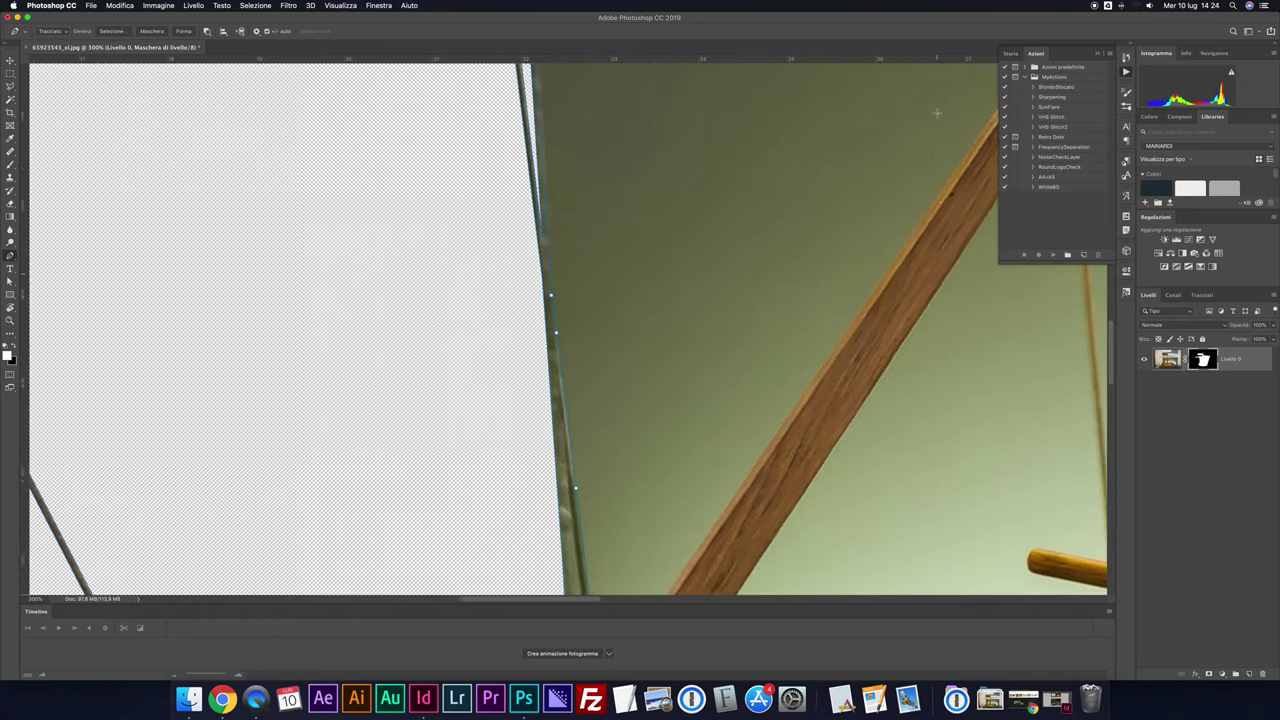
Trace a path around the green gap between the slanted pole and the thin rod
{"action": "scroll", "coordinate": [936, 114], "scroll_direction": "right", "scroll_amount": 9}
{"action": "scroll", "coordinate": [936, 114], "scroll_direction": "up", "scroll_amount": 3}
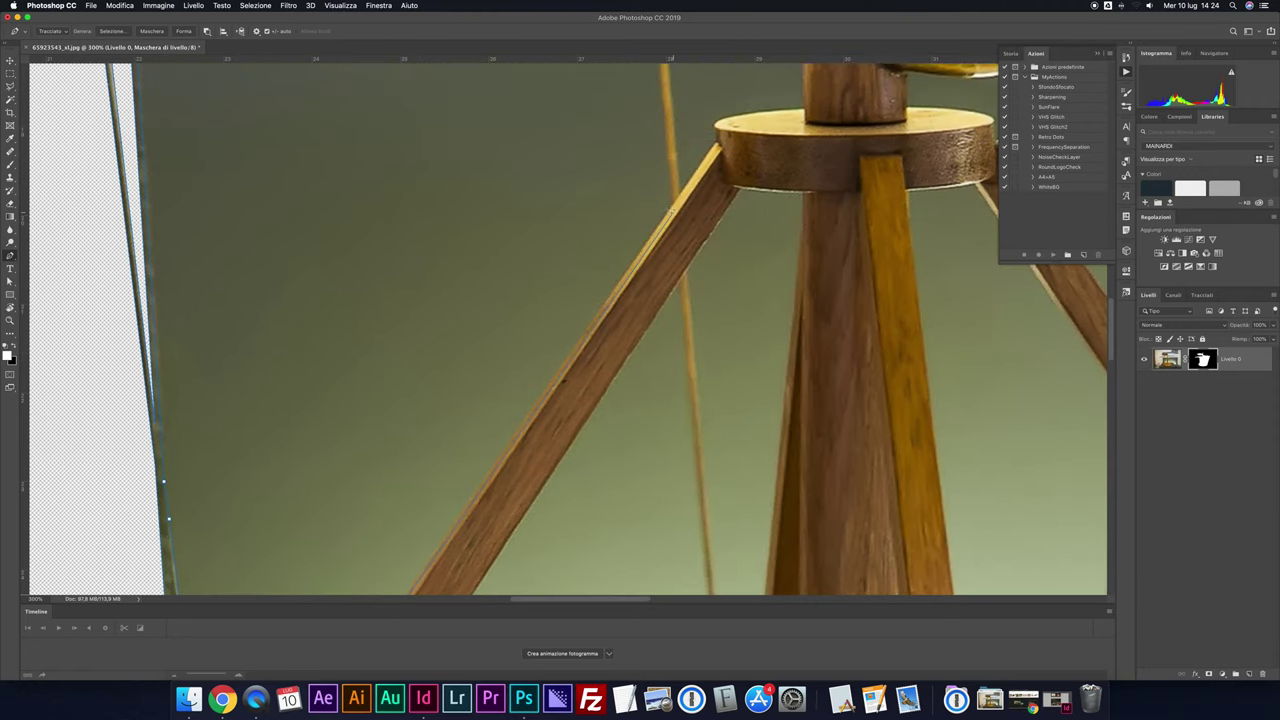
{"action": "scroll", "coordinate": [682, 207], "scroll_direction": "up", "scroll_amount": 6}
{"action": "scroll", "coordinate": [694, 318], "scroll_direction": "up", "scroll_amount": 2}
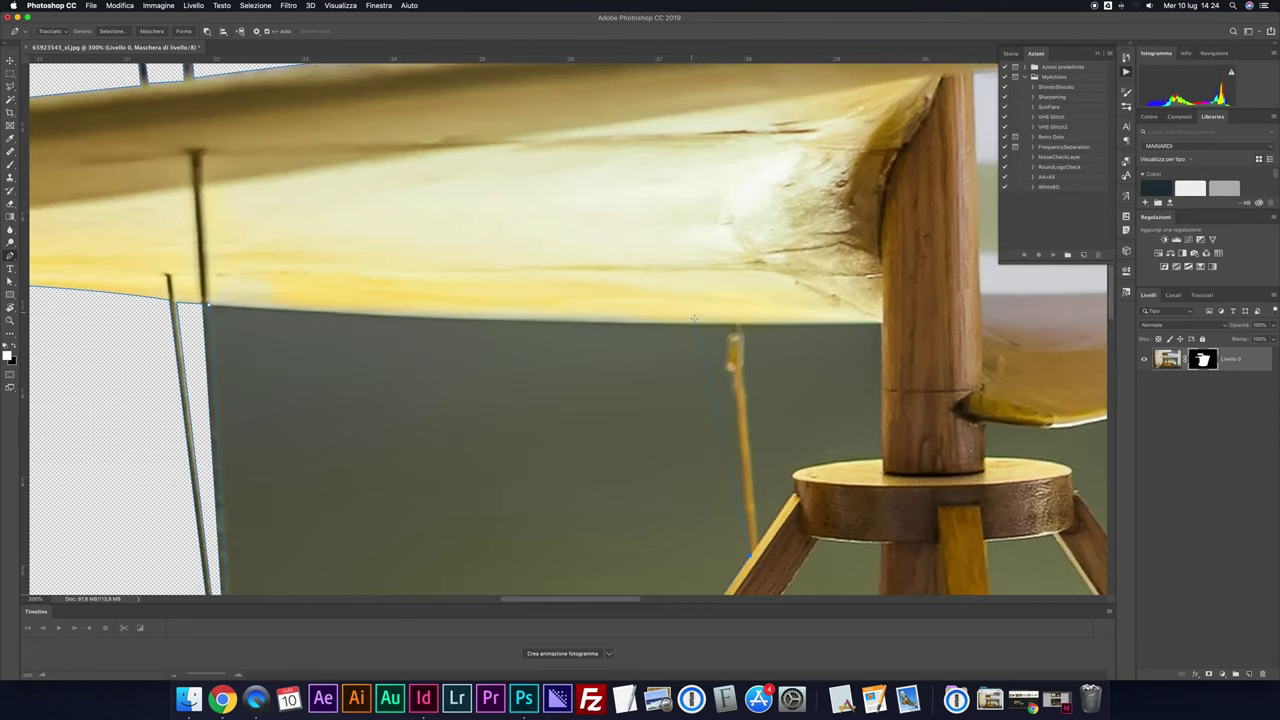
{"action": "left_click", "coordinate": [730, 363]}
{"action": "left_click", "coordinate": [727, 337]}
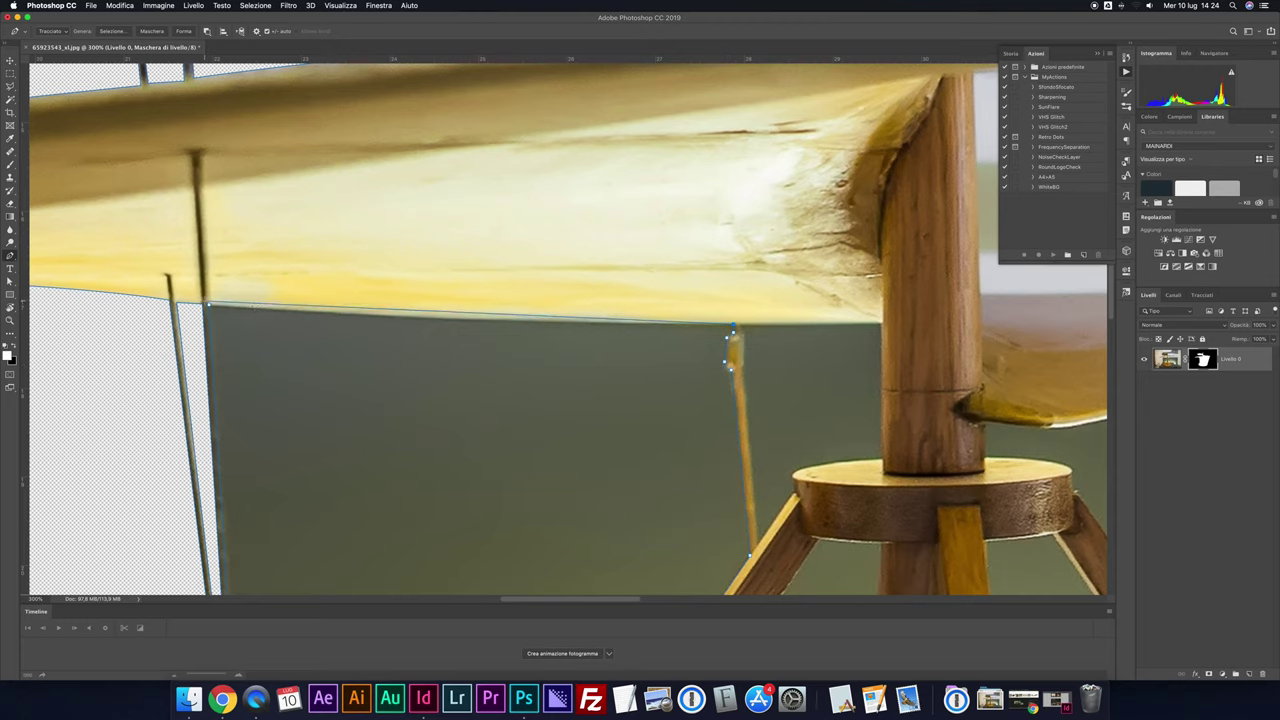
{"action": "left_click", "coordinate": [208, 305]}
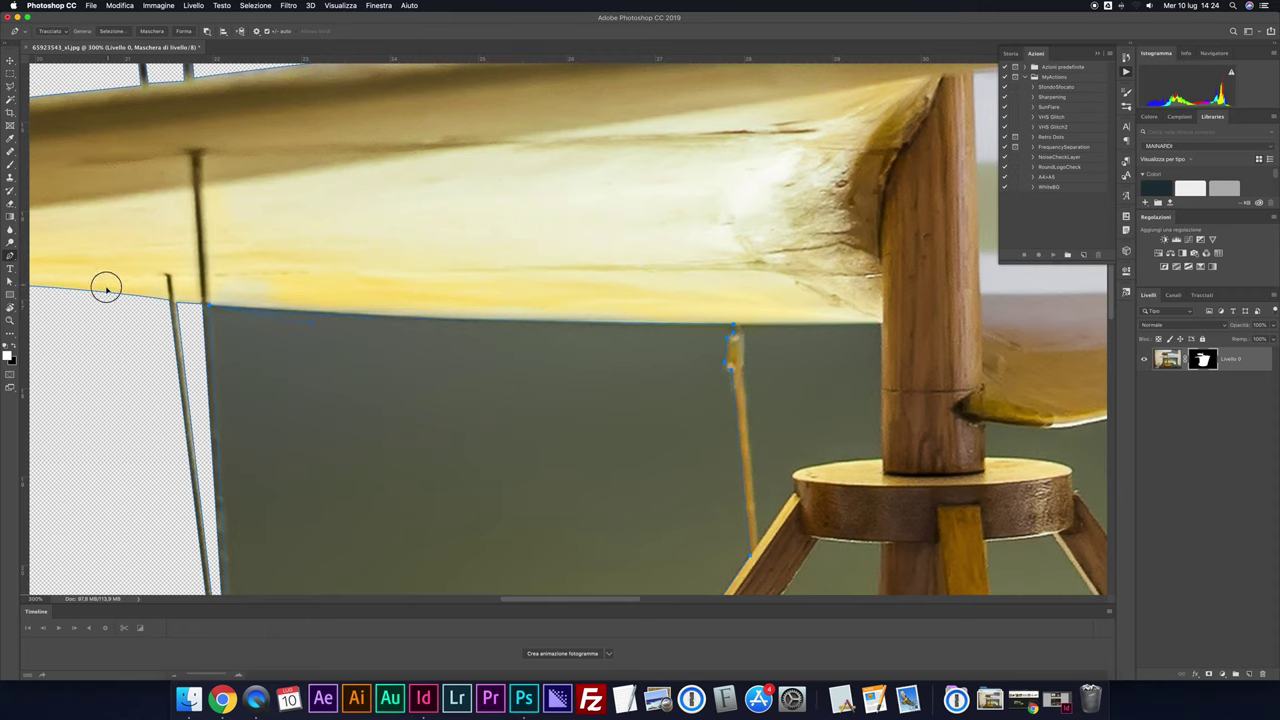
Convert the traced path to a selection and mask out that green background
{"action": "right_click", "coordinate": [686, 382]}
{"action": "left_click", "coordinate": [710, 426]}
{"action": "key", "text": "Return"}
{"action": "key", "text": "BackSpace"}
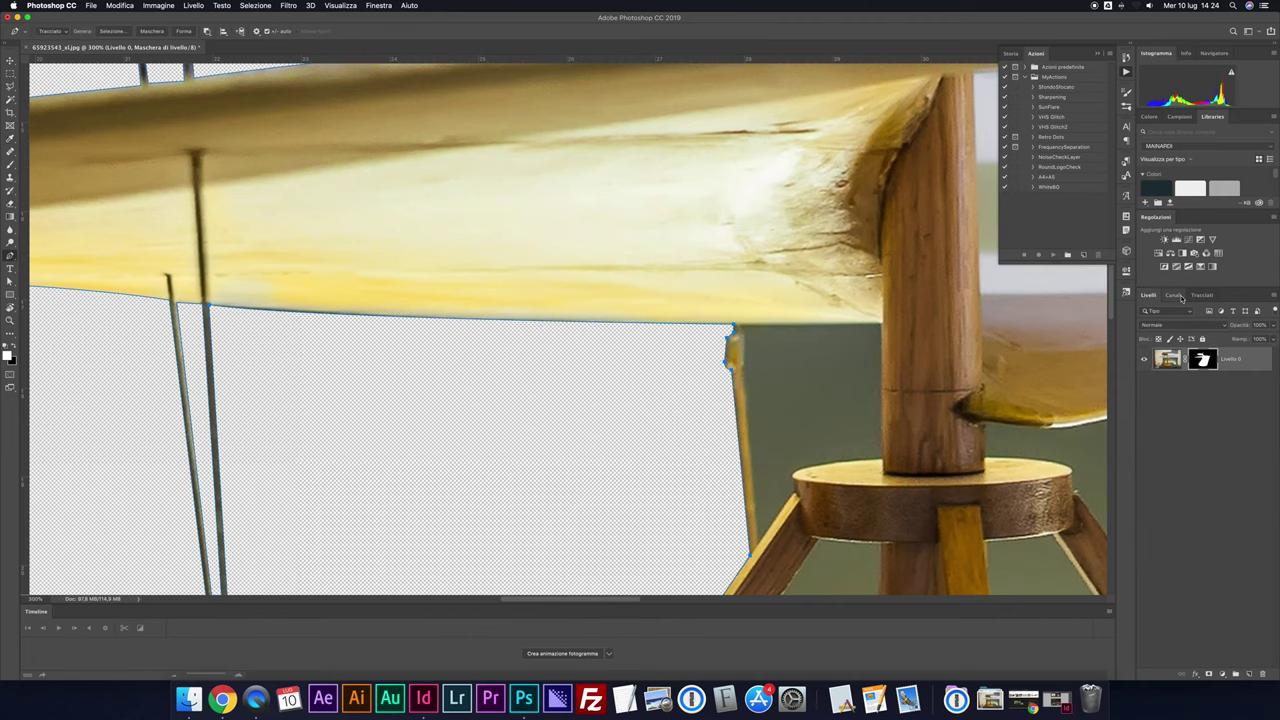
Curve a path along the wooden disc, mask the gap between rod and central post, and zoom out
{"action": "left_click", "coordinate": [1200, 296]}
{"action": "left_click", "coordinate": [1148, 295]}
{"action": "left_click_drag", "start_coordinate": [881, 462], "coordinate": [964, 462]}
{"action": "right_click", "coordinate": [775, 343]}
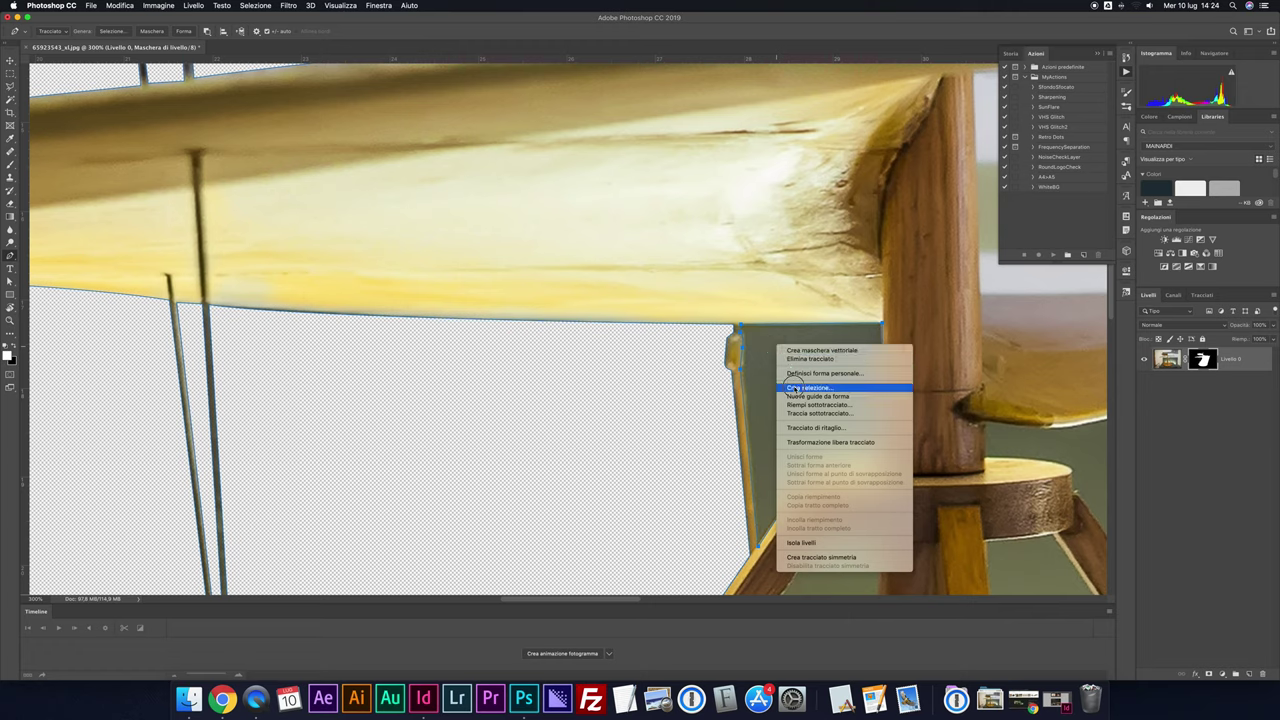
{"action": "left_click", "coordinate": [800, 384]}
{"action": "key", "text": "Return"}
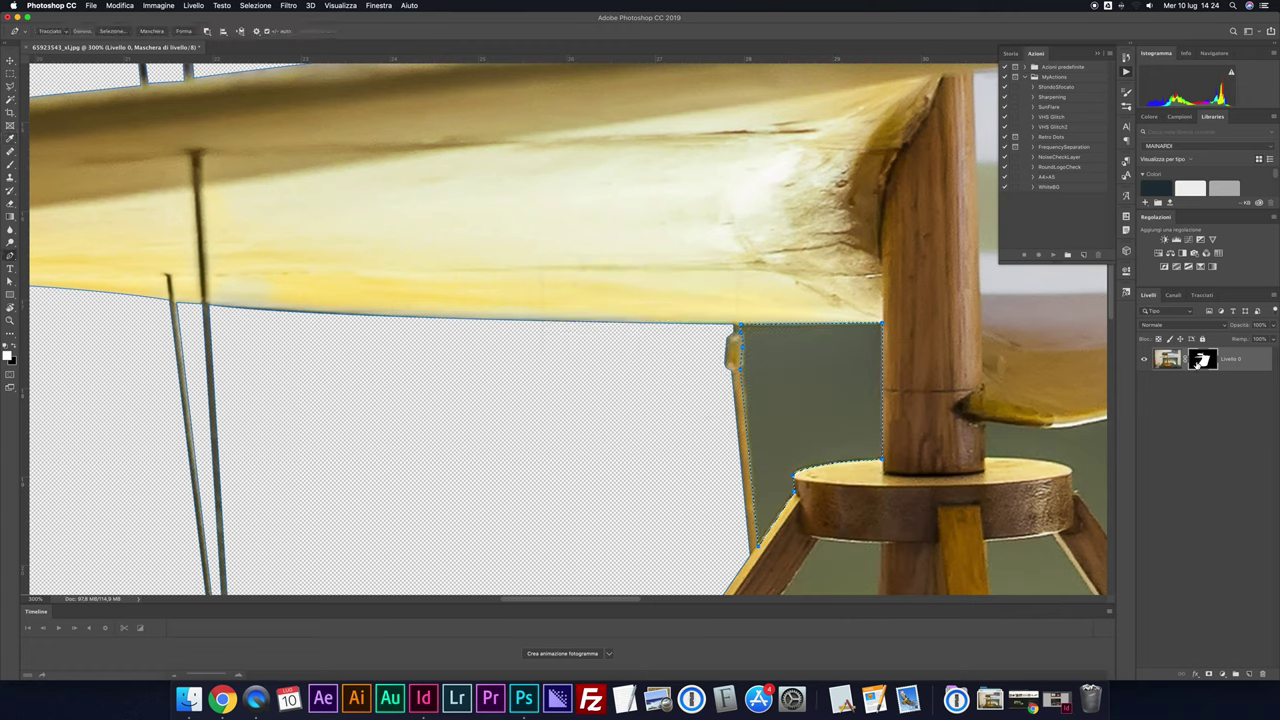
{"action": "key", "text": "BackSpace"}
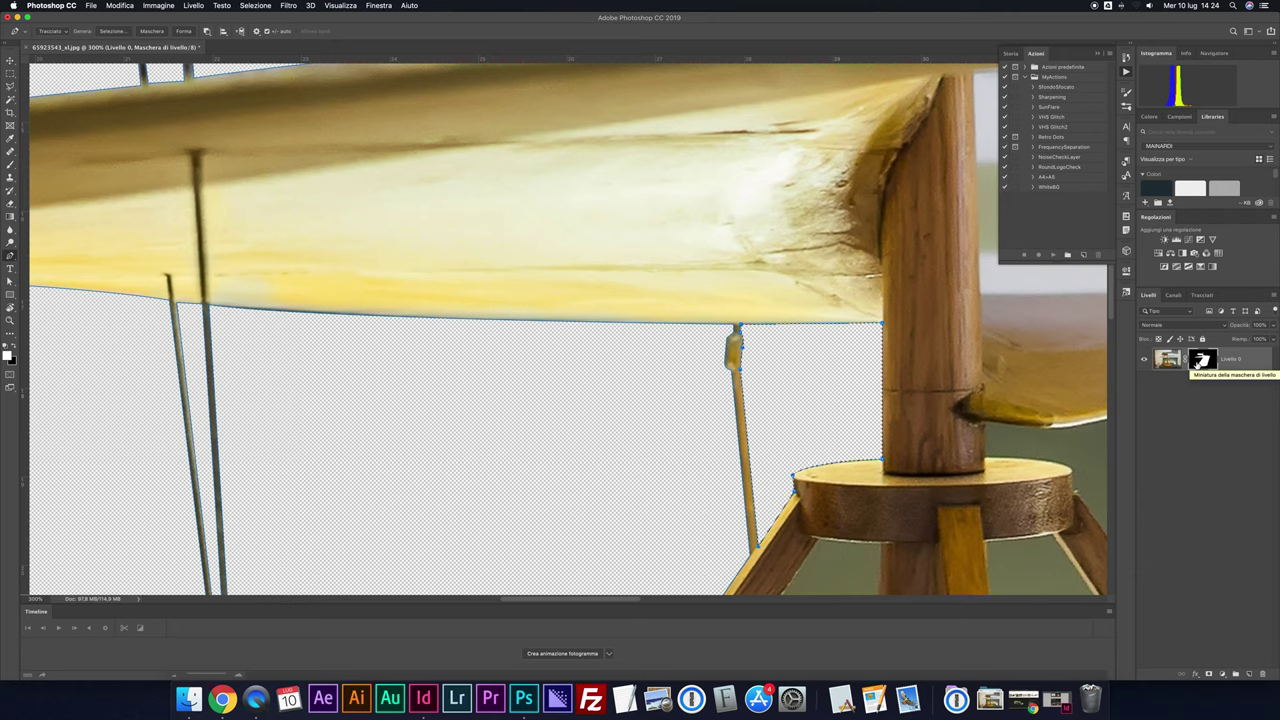
{"action": "key", "text": "super+1"}
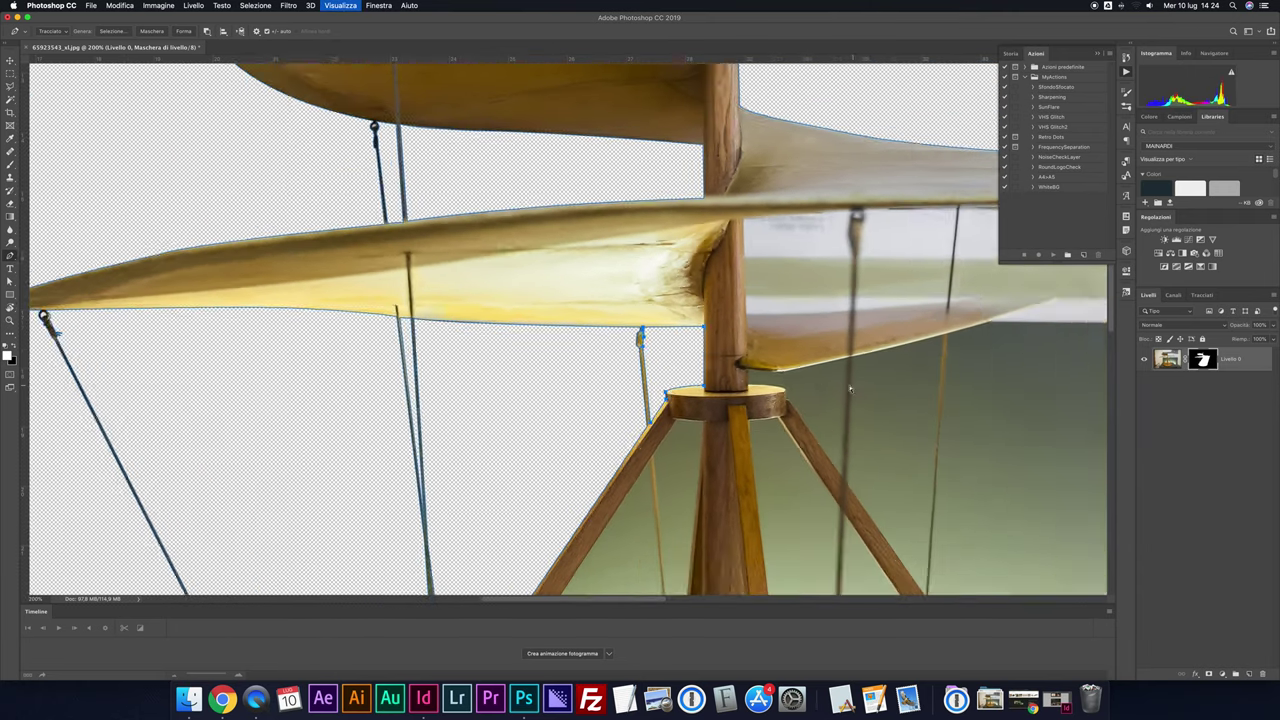
At 300% on the base, mask out the gap between the two rope strands and deselect
{"action": "scroll", "coordinate": [708, 389], "scroll_direction": "down", "scroll_amount": 5}
{"action": "scroll", "coordinate": [708, 389], "scroll_direction": "left", "scroll_amount": 3}
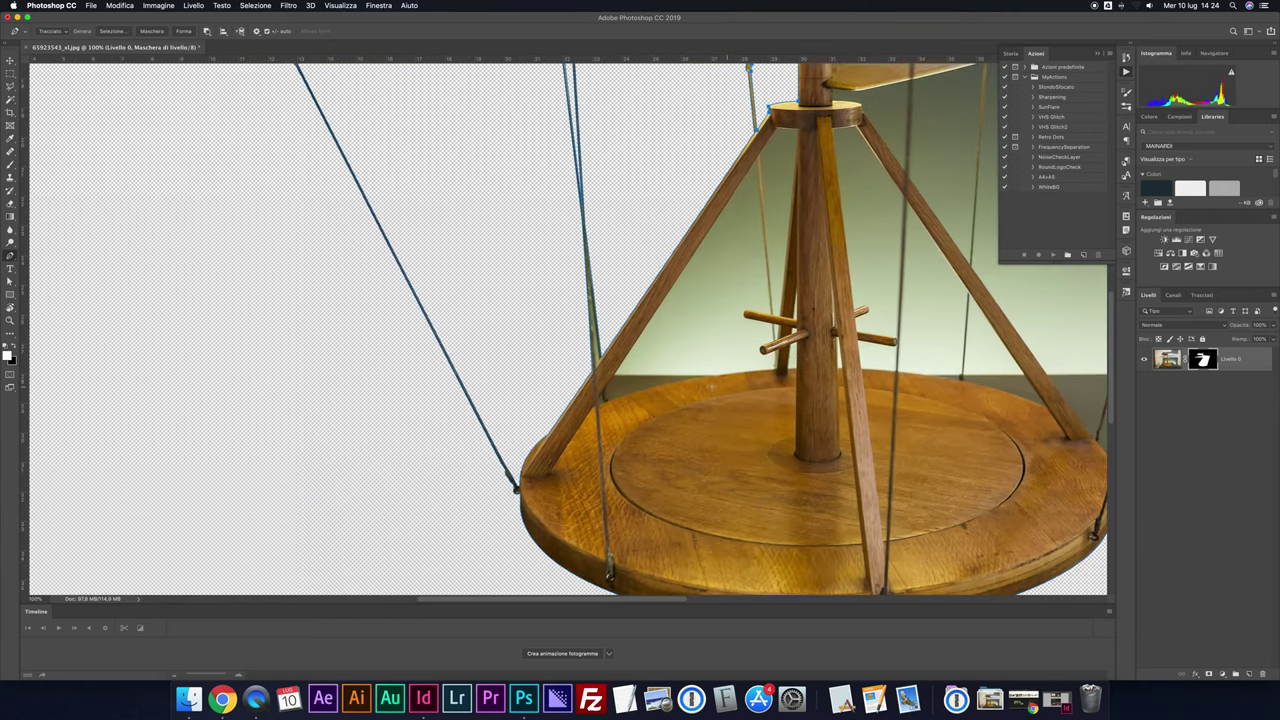
{"action": "key", "text": "super+plus"}
{"action": "key", "text": "super+plus"}
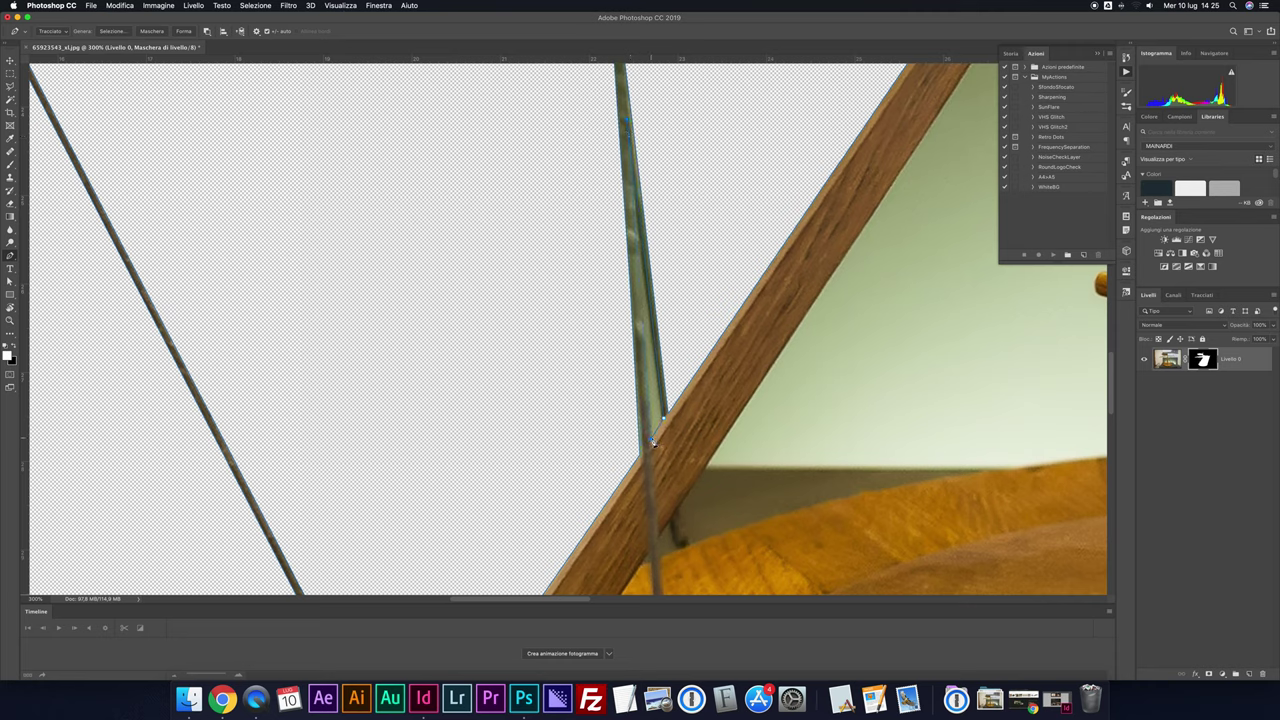
{"action": "right_click", "coordinate": [651, 398]}
{"action": "left_click", "coordinate": [684, 442]}
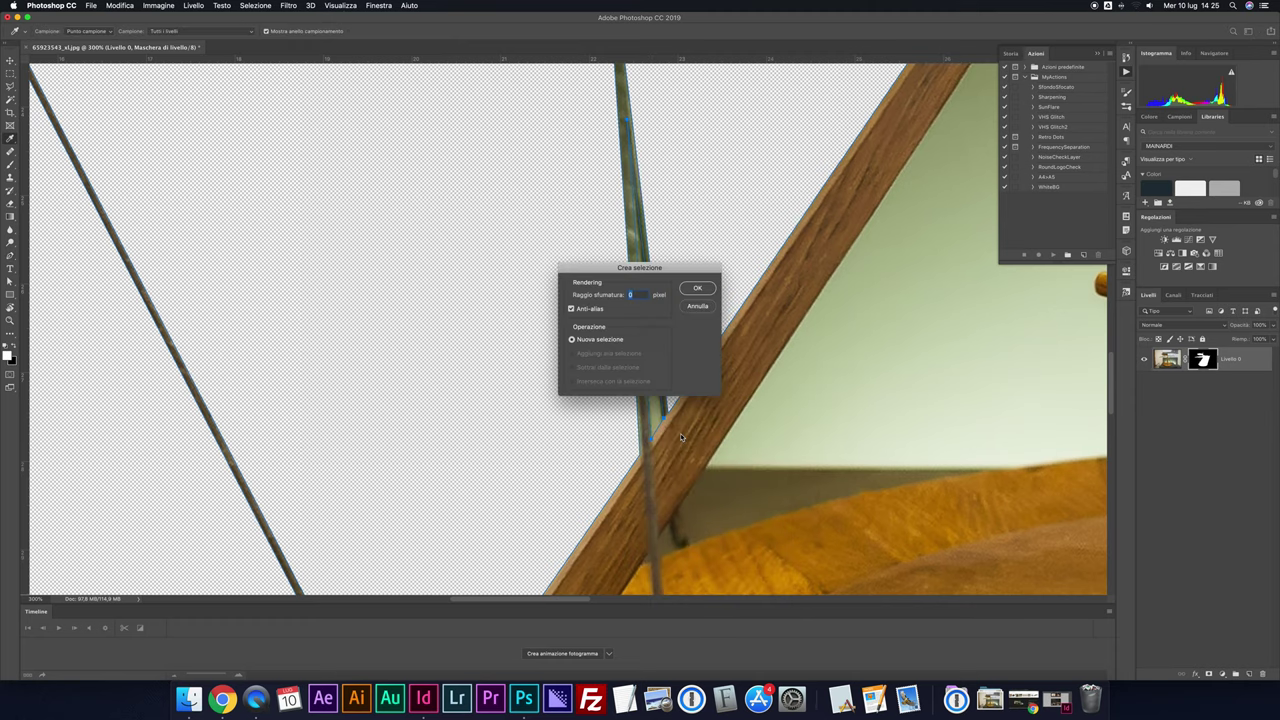
{"action": "key", "text": "Return"}
{"action": "key", "text": "BackSpace"}
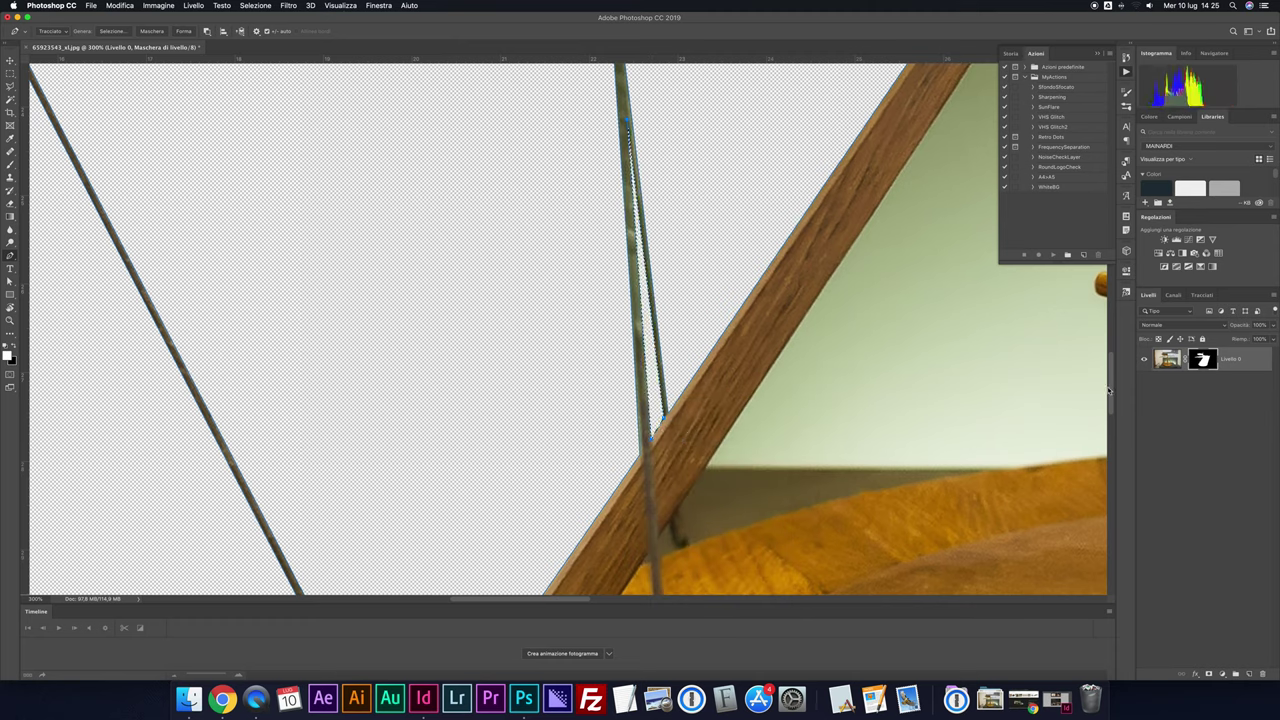
{"action": "key", "text": "super+d"}
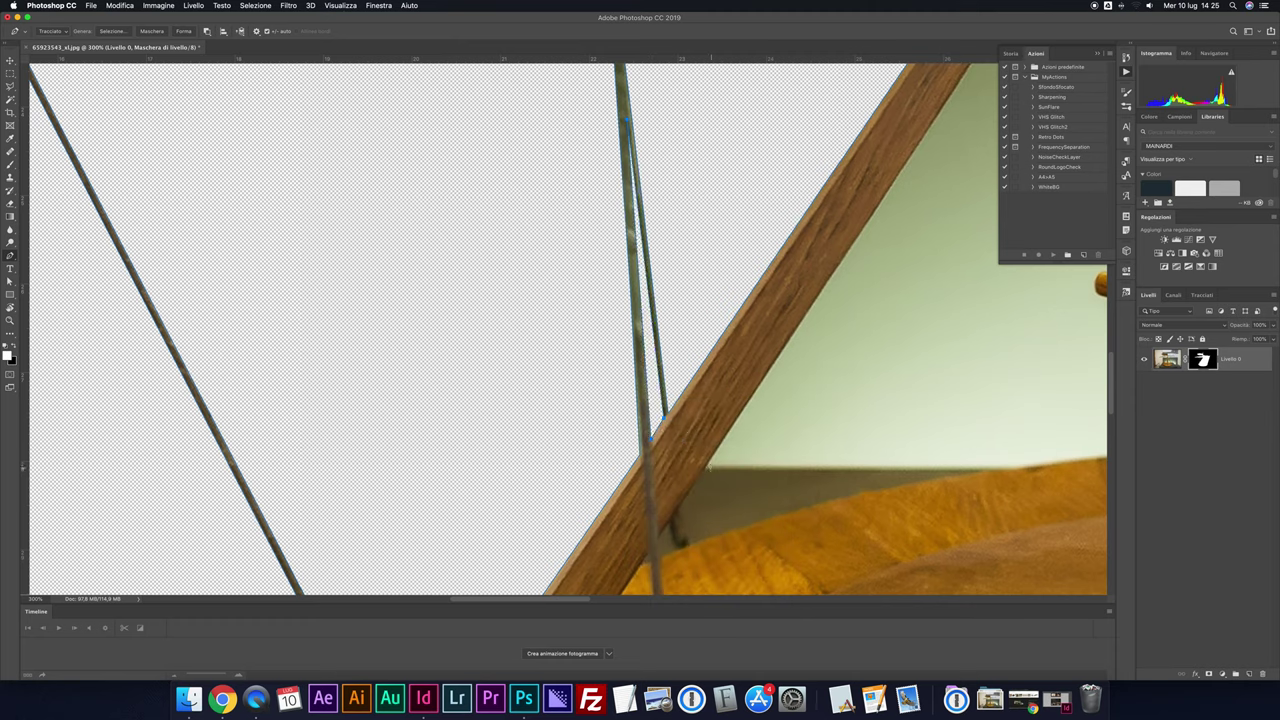
Redo the last path point where the rope meets the base and make a selection from it
{"action": "key", "text": "BackSpace"}
{"action": "left_click", "coordinate": [650, 555]}
{"action": "right_click", "coordinate": [647, 564]}
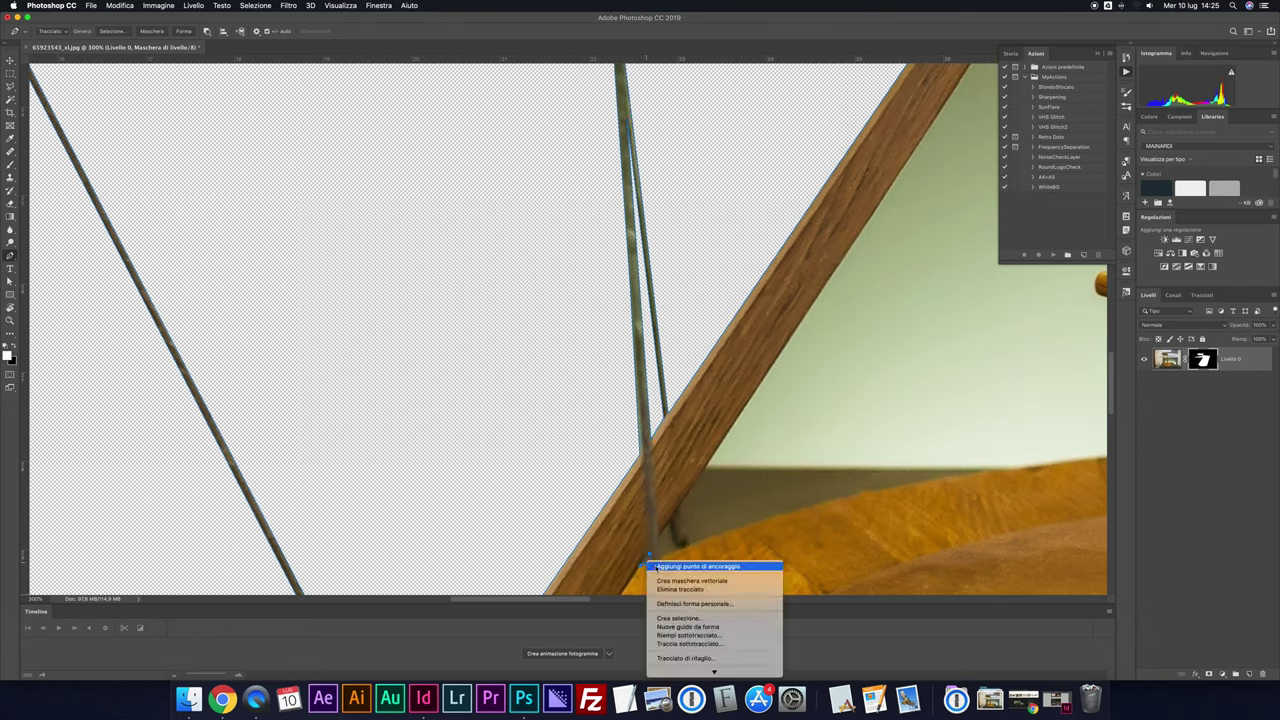
{"action": "left_click", "coordinate": [668, 618]}
{"action": "key", "text": "Return"}
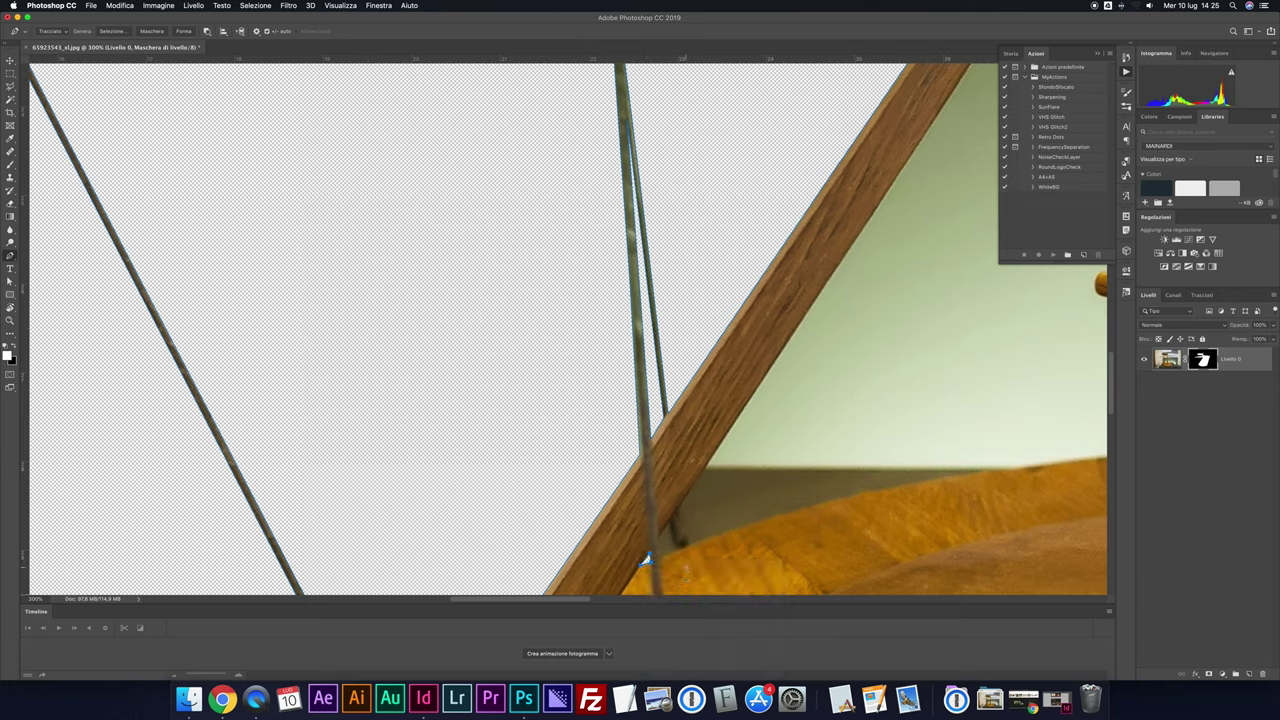
Trace the rope's edge near the base, select it, and invert so only the small gap is hidden
{"action": "left_click", "coordinate": [657, 539]}
{"action": "left_click", "coordinate": [669, 523]}
{"action": "left_click", "coordinate": [676, 546]}
{"action": "right_click", "coordinate": [660, 541]}
{"action": "left_click", "coordinate": [703, 584]}
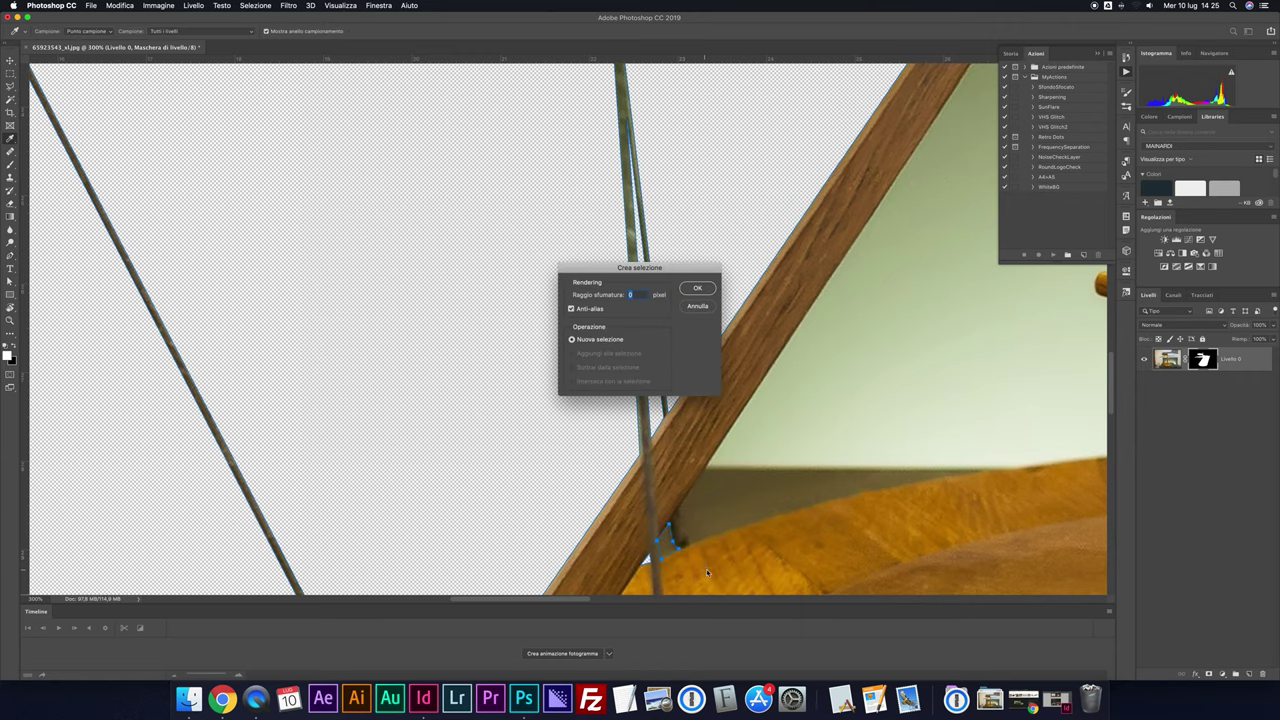
{"action": "key", "text": "Return"}
{"action": "key", "text": "super+i"}
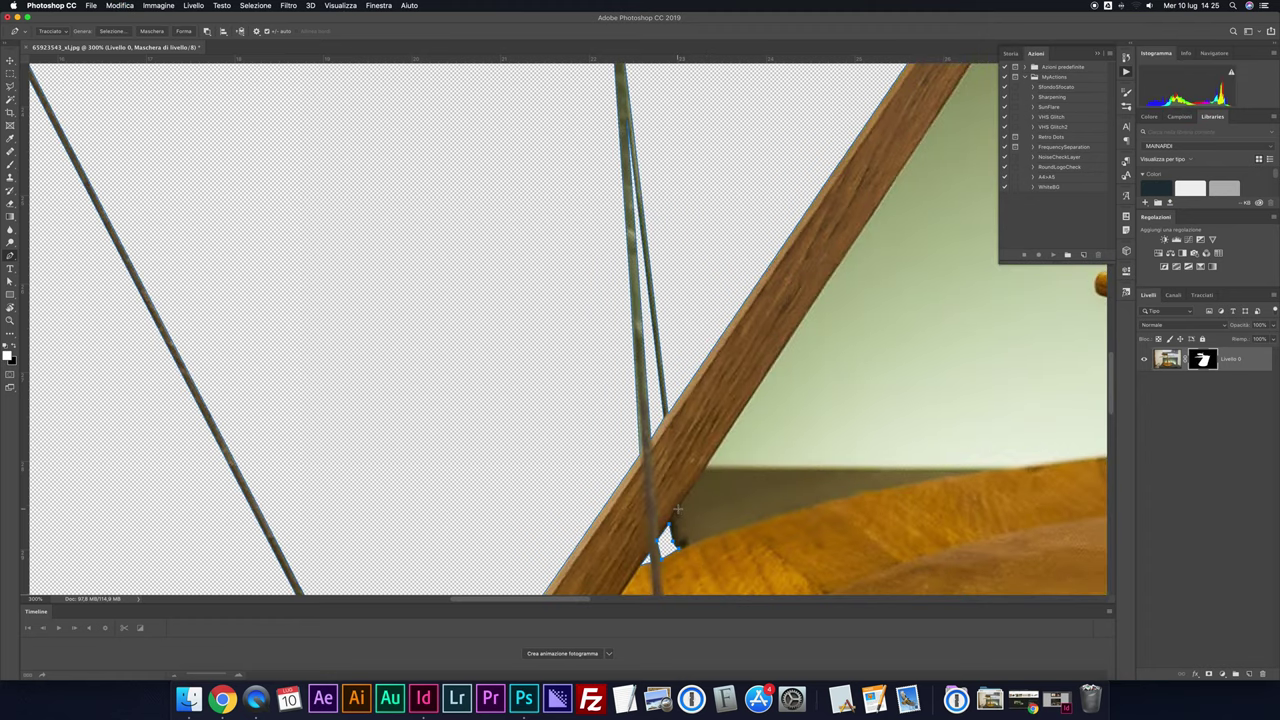
{"action": "left_click_drag", "start_coordinate": [677, 510], "coordinate": [685, 543]}
Trace the path along the base rim, around both peg ends, and up the thin rod
{"action": "scroll", "coordinate": [850, 500], "scroll_direction": "right", "scroll_amount": 5}
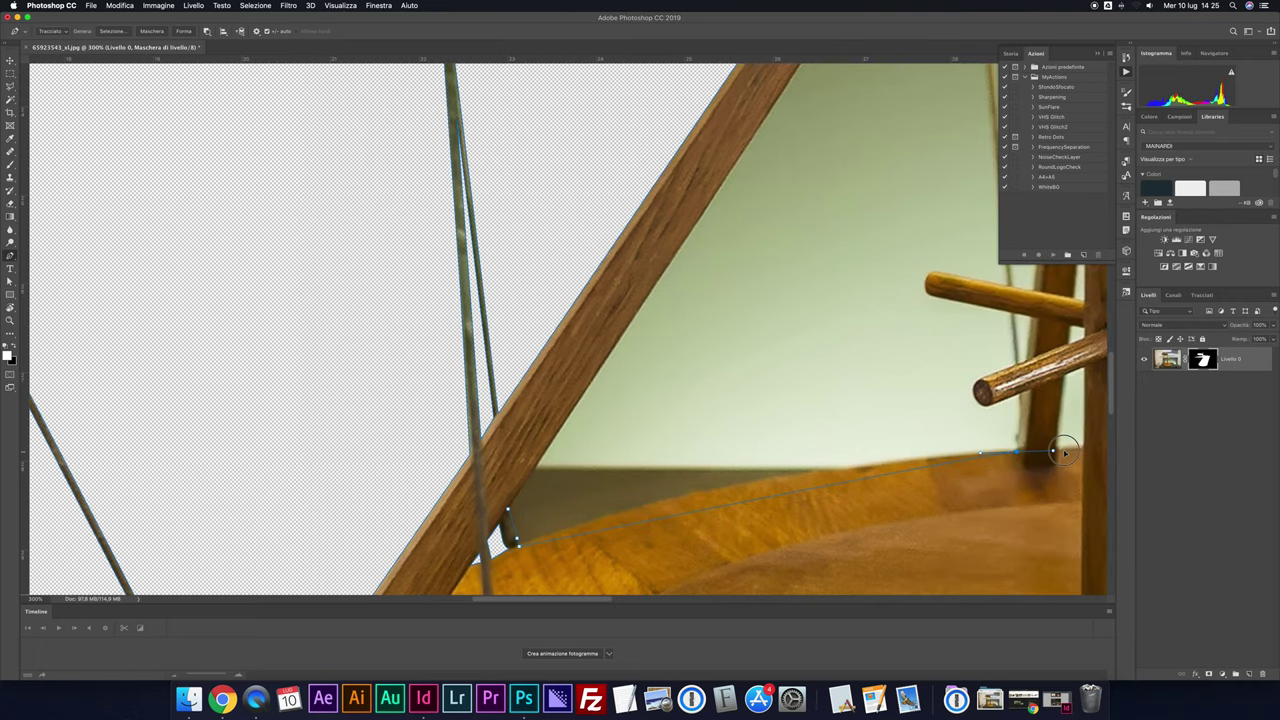
{"action": "scroll", "coordinate": [1050, 450], "scroll_direction": "right", "scroll_amount": 5}
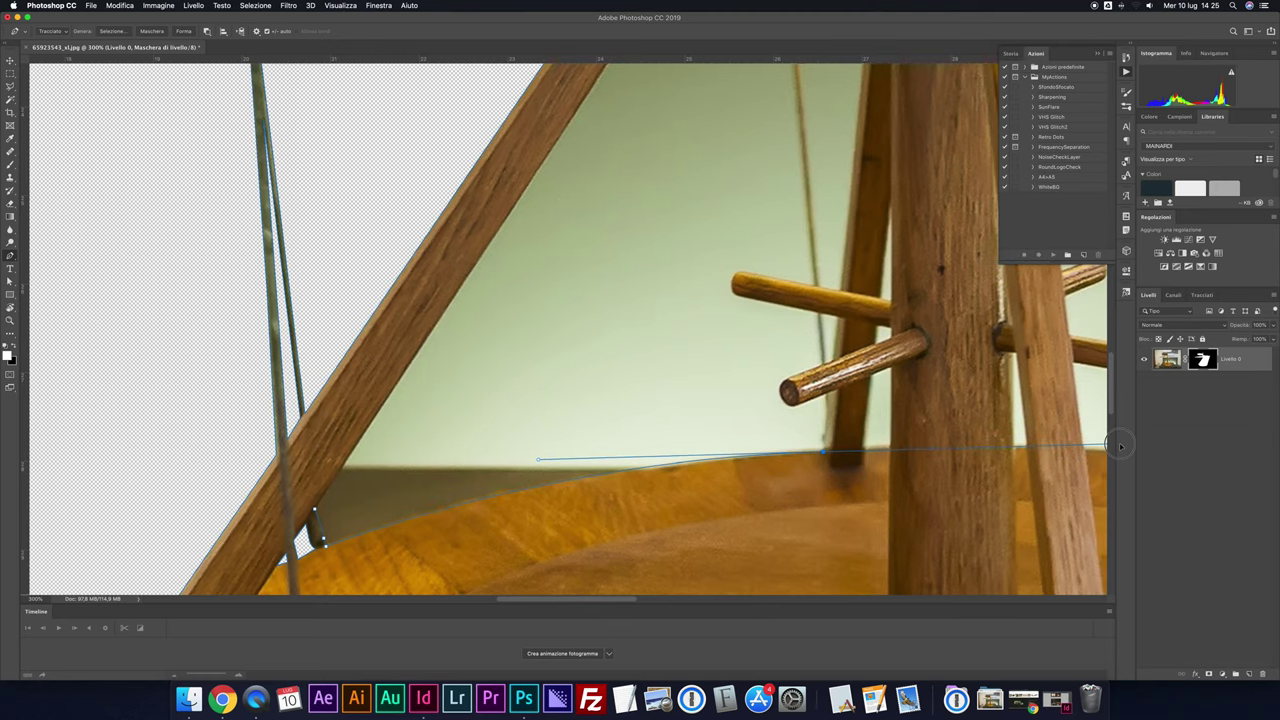
{"action": "scroll", "coordinate": [1090, 445], "scroll_direction": "right", "scroll_amount": 4}
{"action": "left_click", "coordinate": [1064, 430]}
{"action": "left_click", "coordinate": [700, 451], "text": "alt"}
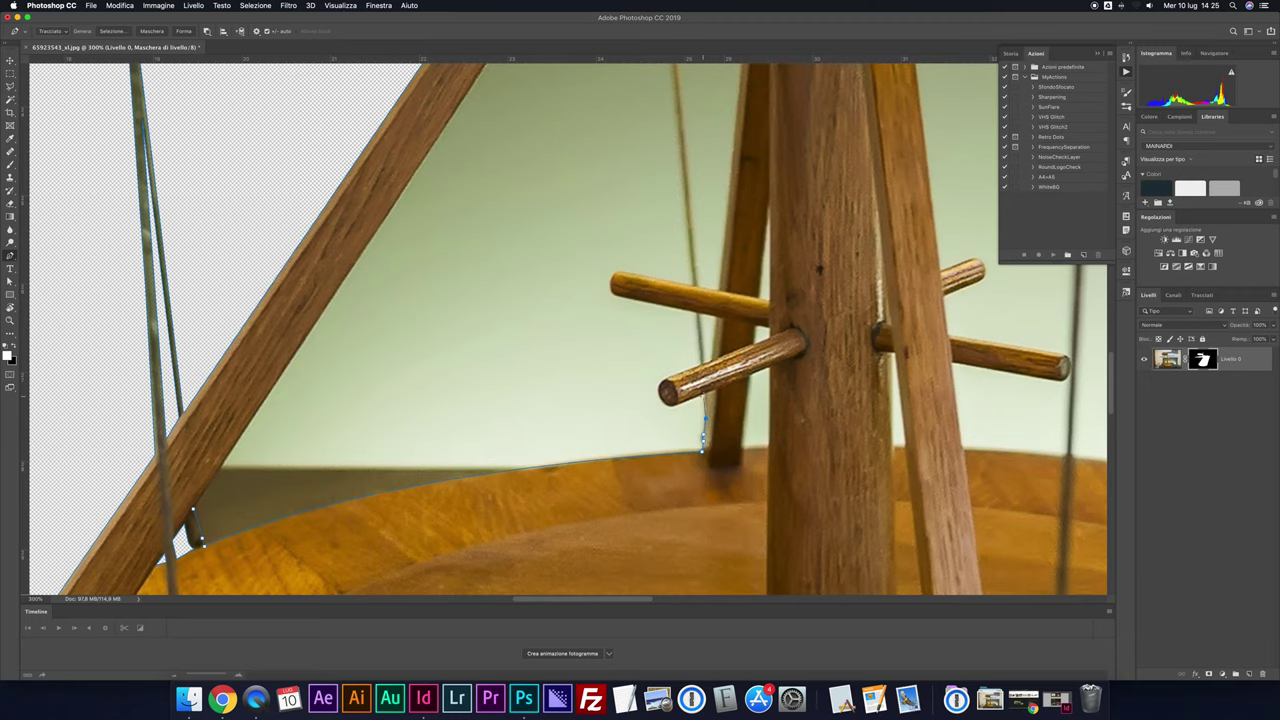
{"action": "key", "text": "super+plus"}
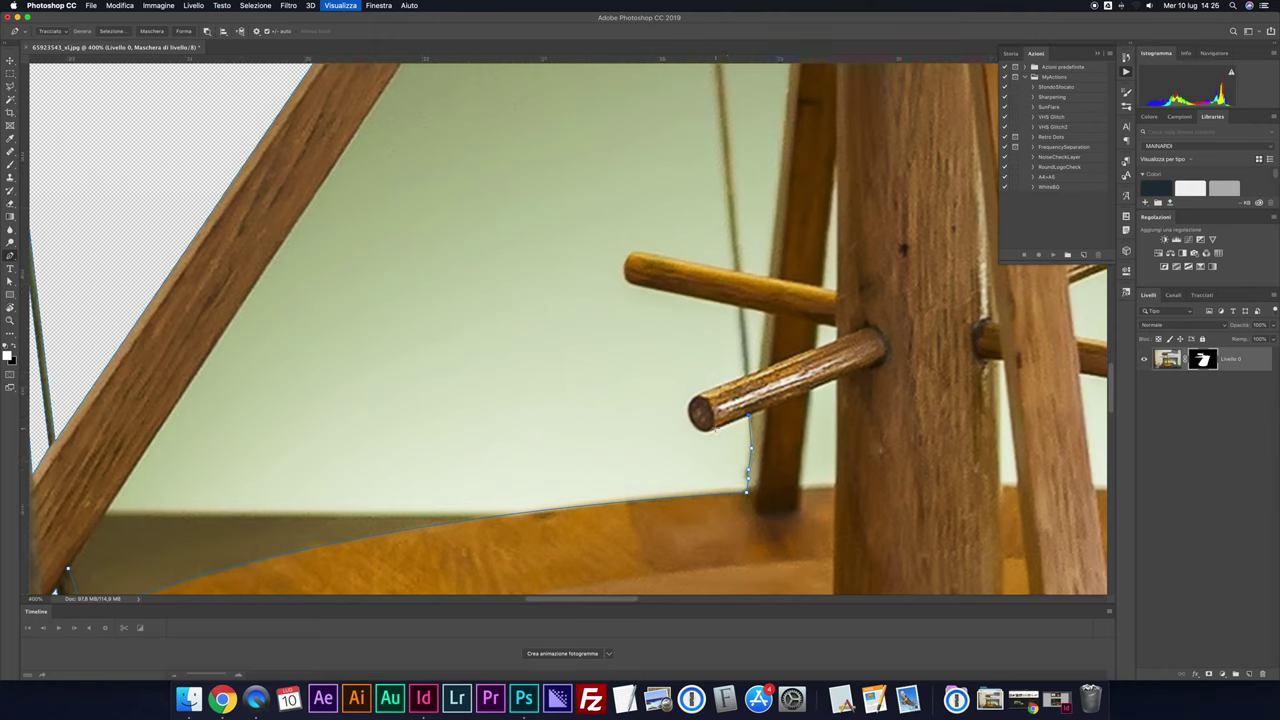
{"action": "left_click_drag", "start_coordinate": [693, 409], "coordinate": [698, 436]}
{"action": "left_click_drag", "start_coordinate": [702, 393], "coordinate": [738, 381]}
{"action": "left_click", "coordinate": [738, 303]}
{"action": "left_click_drag", "start_coordinate": [620, 266], "coordinate": [626, 260]}
{"action": "left_click", "coordinate": [660, 253]}
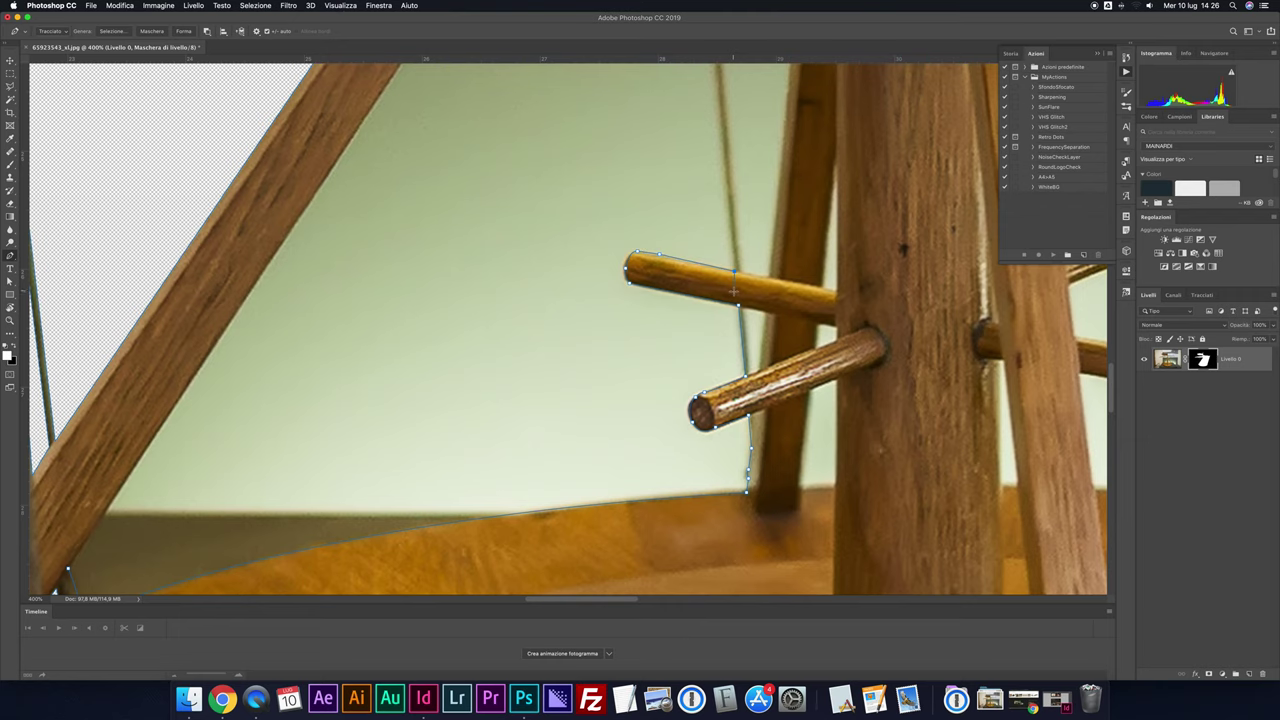
Run the path along the diagonal beam's edge and close it at the start point
{"action": "scroll", "coordinate": [734, 291], "scroll_direction": "up", "scroll_amount": 5}
{"action": "scroll", "coordinate": [737, 190], "scroll_direction": "up", "scroll_amount": 3}
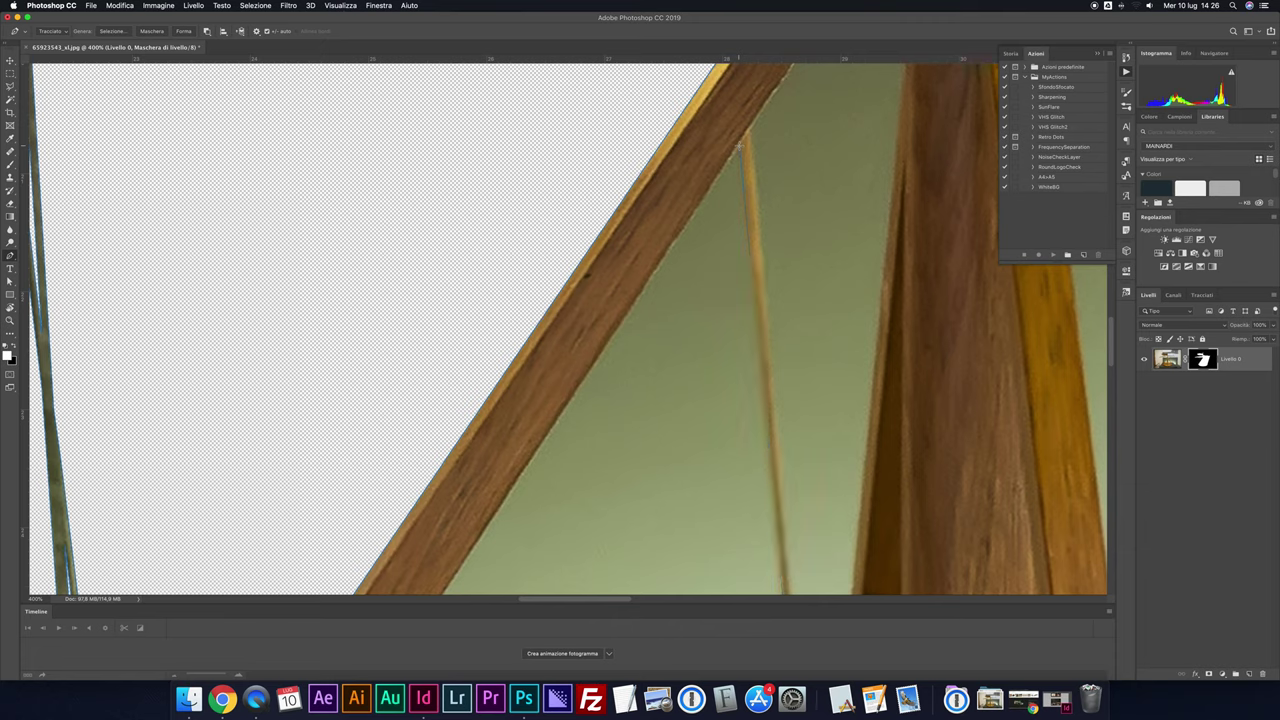
{"action": "scroll", "coordinate": [740, 145], "scroll_direction": "down", "scroll_amount": 8}
{"action": "scroll", "coordinate": [740, 145], "scroll_direction": "left", "scroll_amount": 3}
{"action": "scroll", "coordinate": [615, 368], "scroll_direction": "down", "scroll_amount": 5}
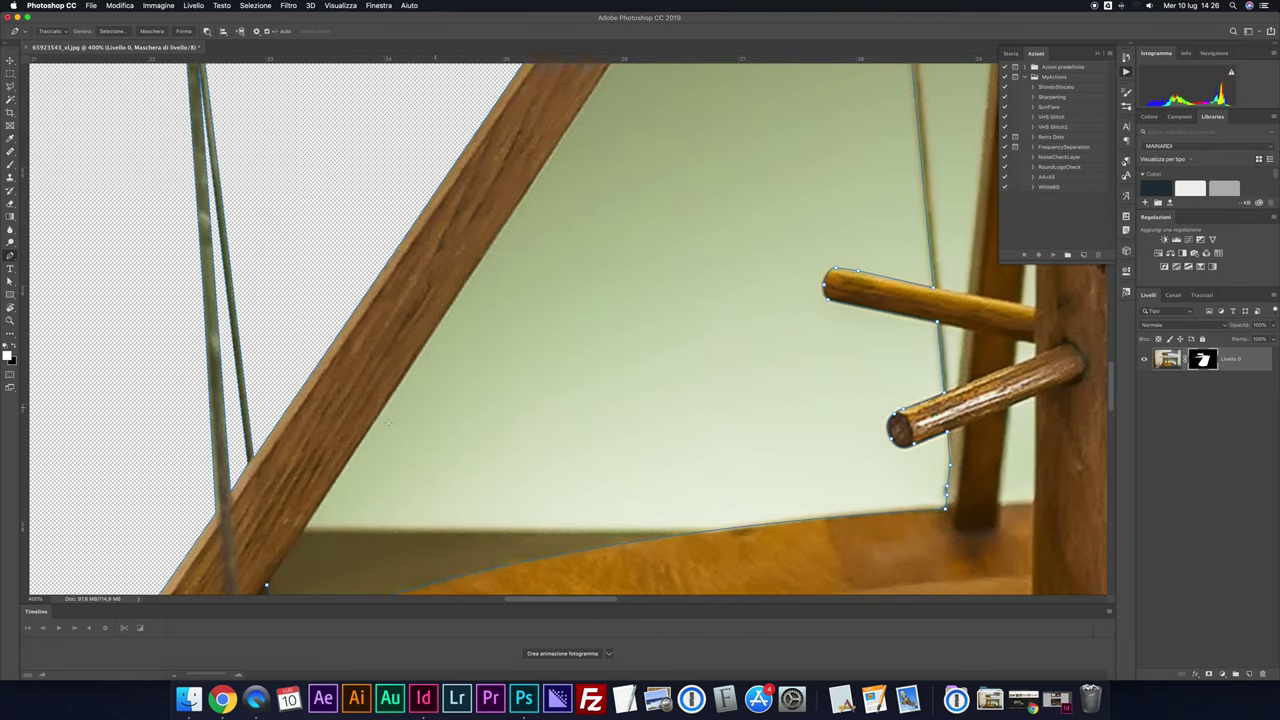
{"action": "left_click", "coordinate": [303, 477]}
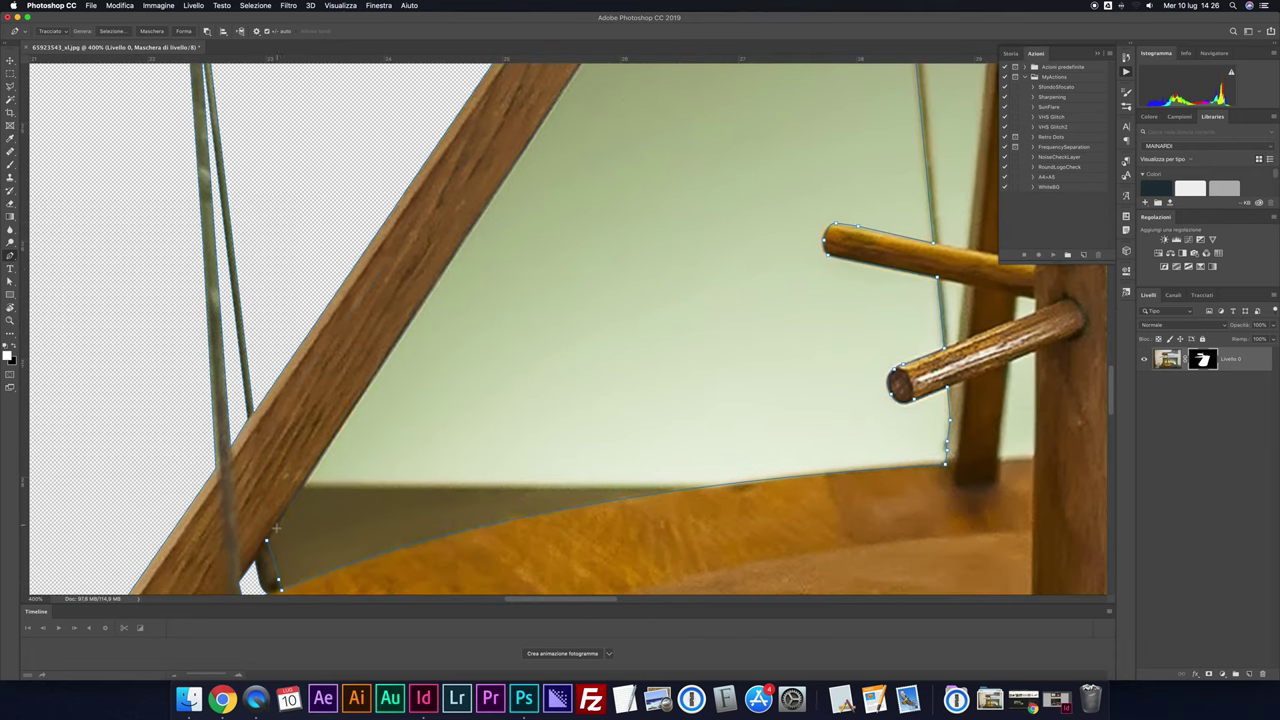
{"action": "left_click", "coordinate": [267, 542]}
{"action": "left_click", "coordinate": [267, 543]}
Make a selection from the closed path, hide the green area in the mask, and deselect
{"action": "right_click", "coordinate": [474, 407]}
{"action": "left_click", "coordinate": [500, 448]}
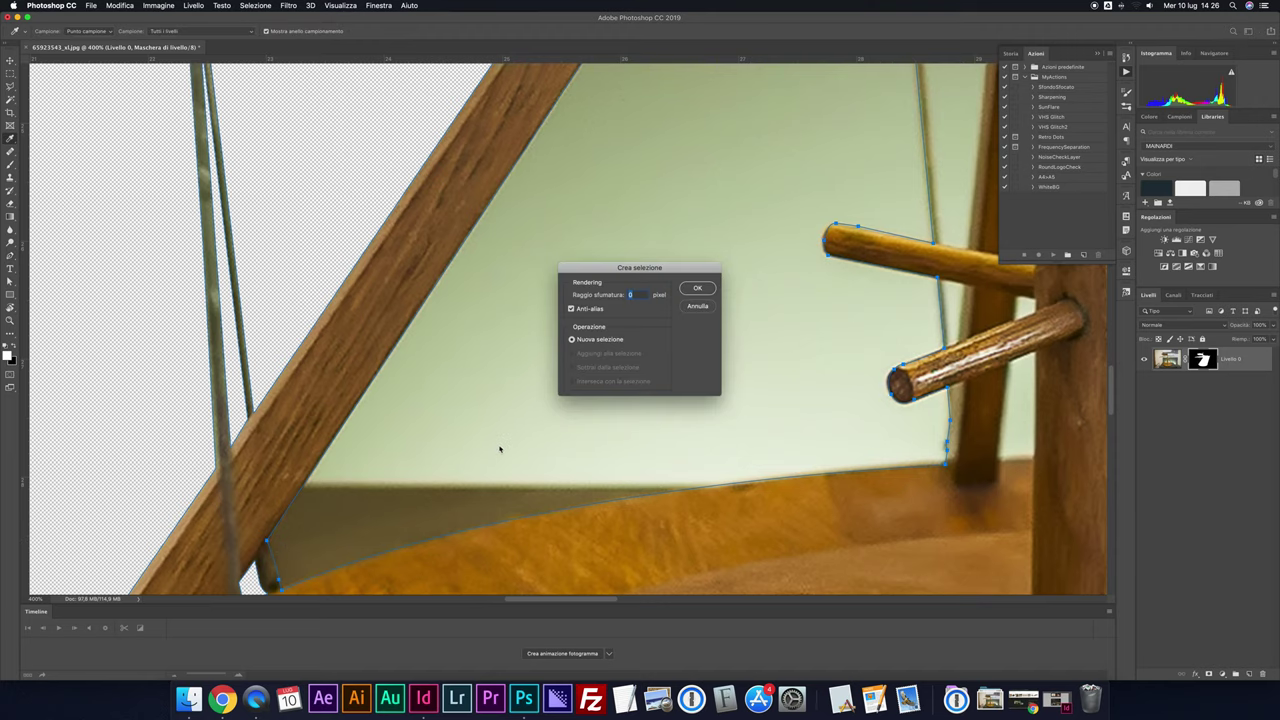
{"action": "key", "text": "Return"}
{"action": "key", "text": "Delete"}
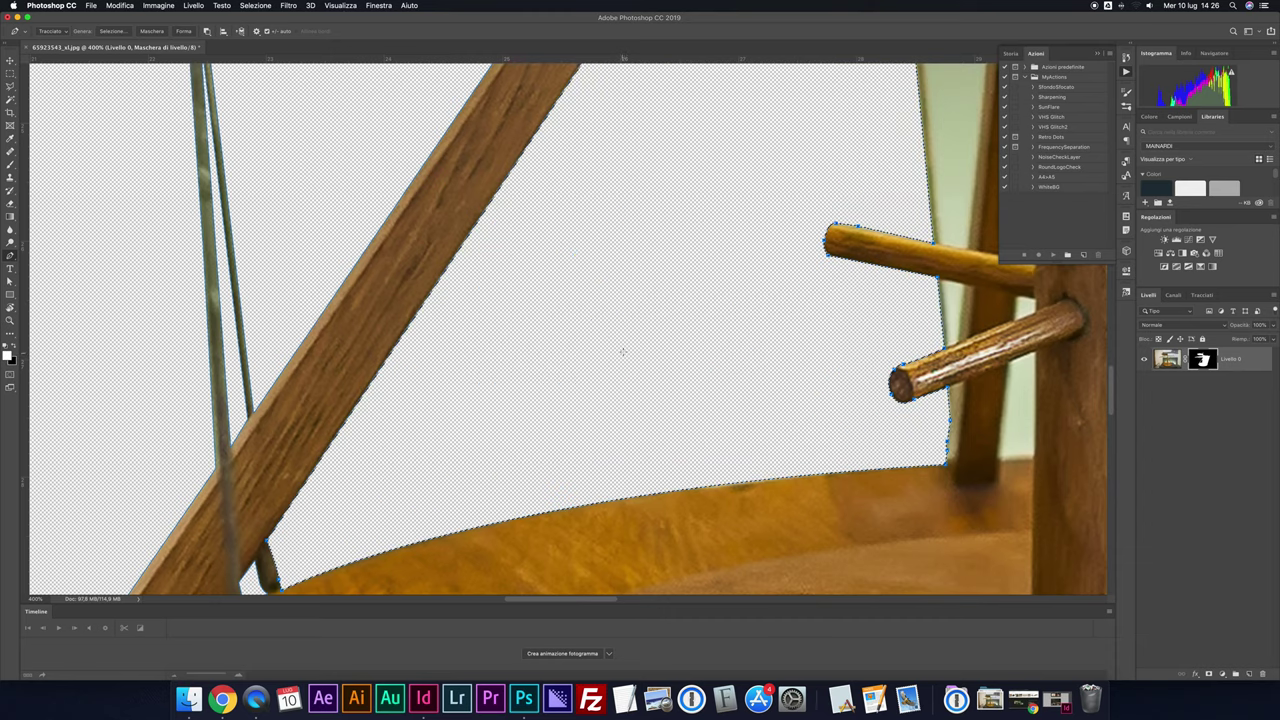
{"action": "key", "text": "ctrl+d"}
{"action": "scroll", "coordinate": [721, 296], "scroll_direction": "right", "scroll_amount": 5}
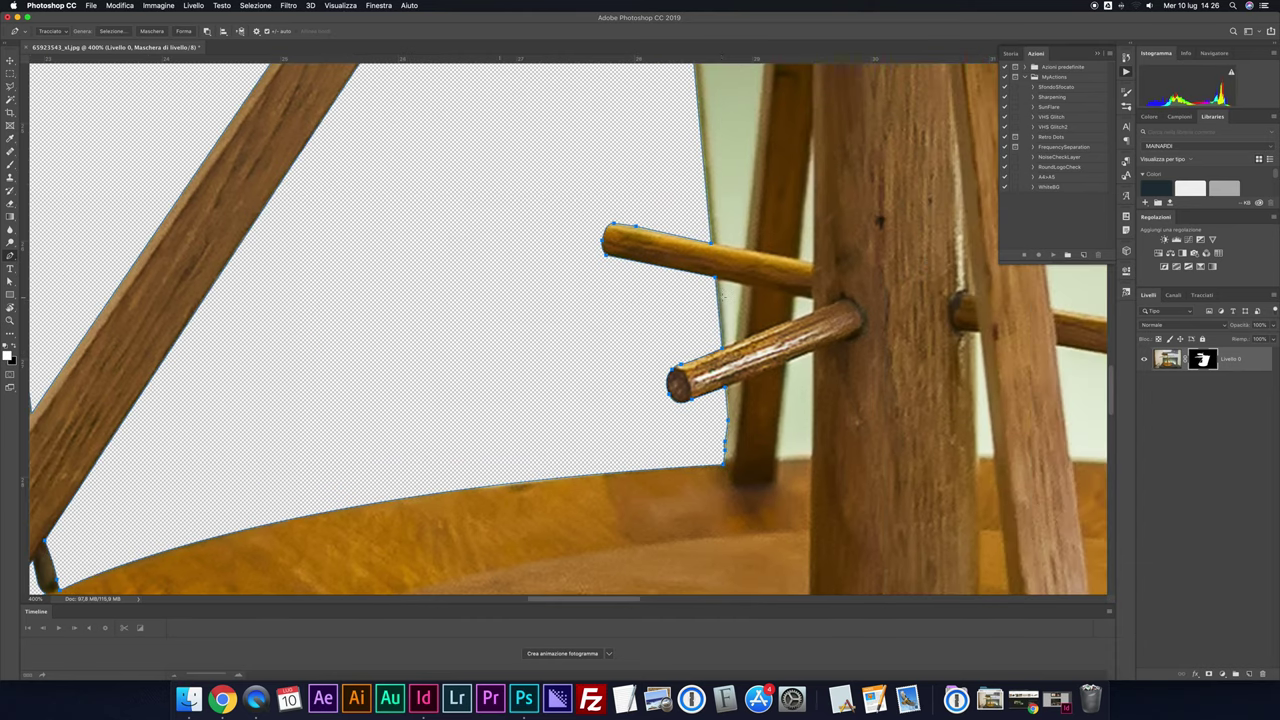
Start the path under the top hub, curving along its underside
{"action": "scroll", "coordinate": [725, 296], "scroll_direction": "up", "scroll_amount": 5}
{"action": "scroll", "coordinate": [730, 296], "scroll_direction": "up", "scroll_amount": 5}
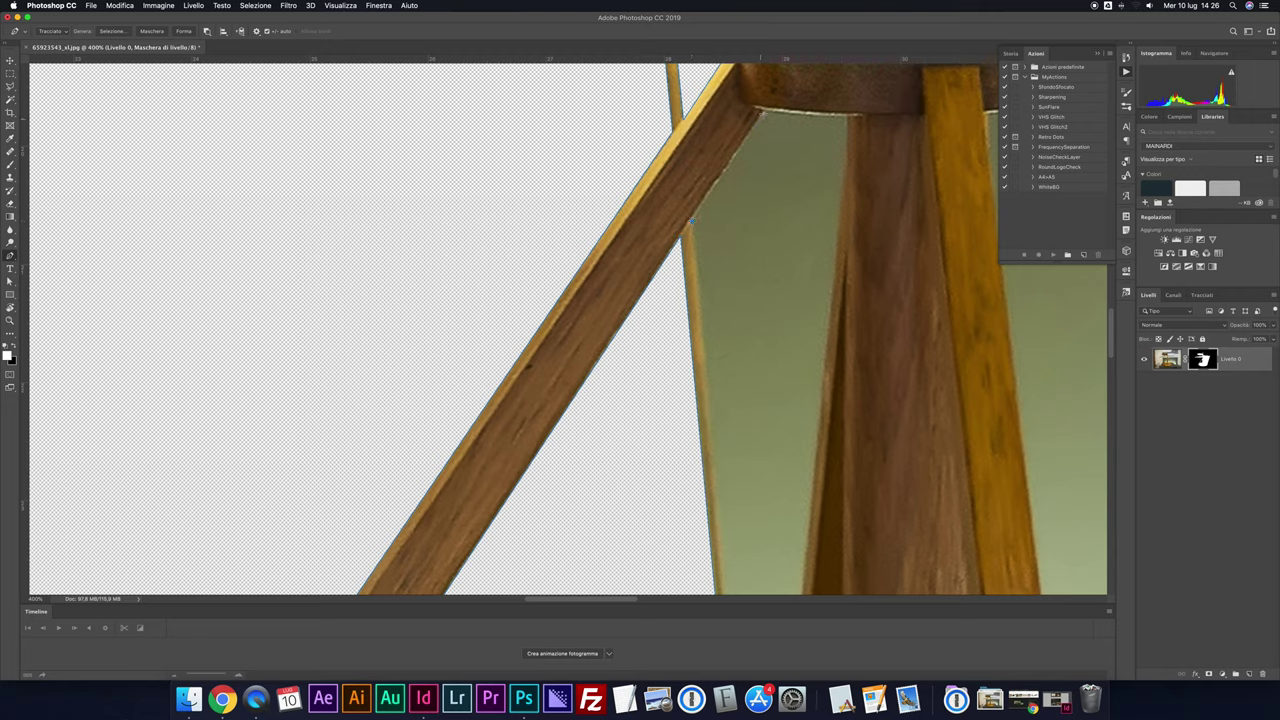
{"action": "left_click", "coordinate": [842, 116]}
{"action": "left_click_drag", "start_coordinate": [850, 116], "coordinate": [902, 111]}
{"action": "scroll", "coordinate": [845, 165], "scroll_direction": "up", "scroll_amount": 1}
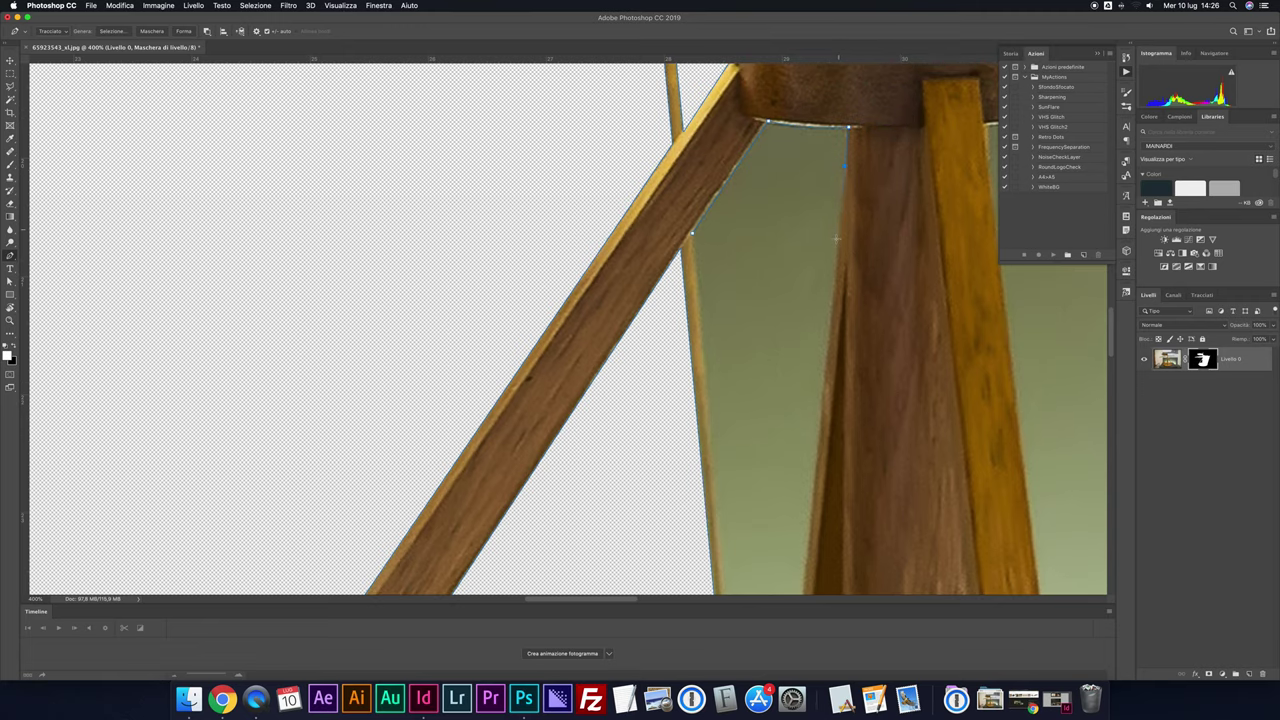
{"action": "scroll", "coordinate": [836, 238], "scroll_direction": "down", "scroll_amount": 5}
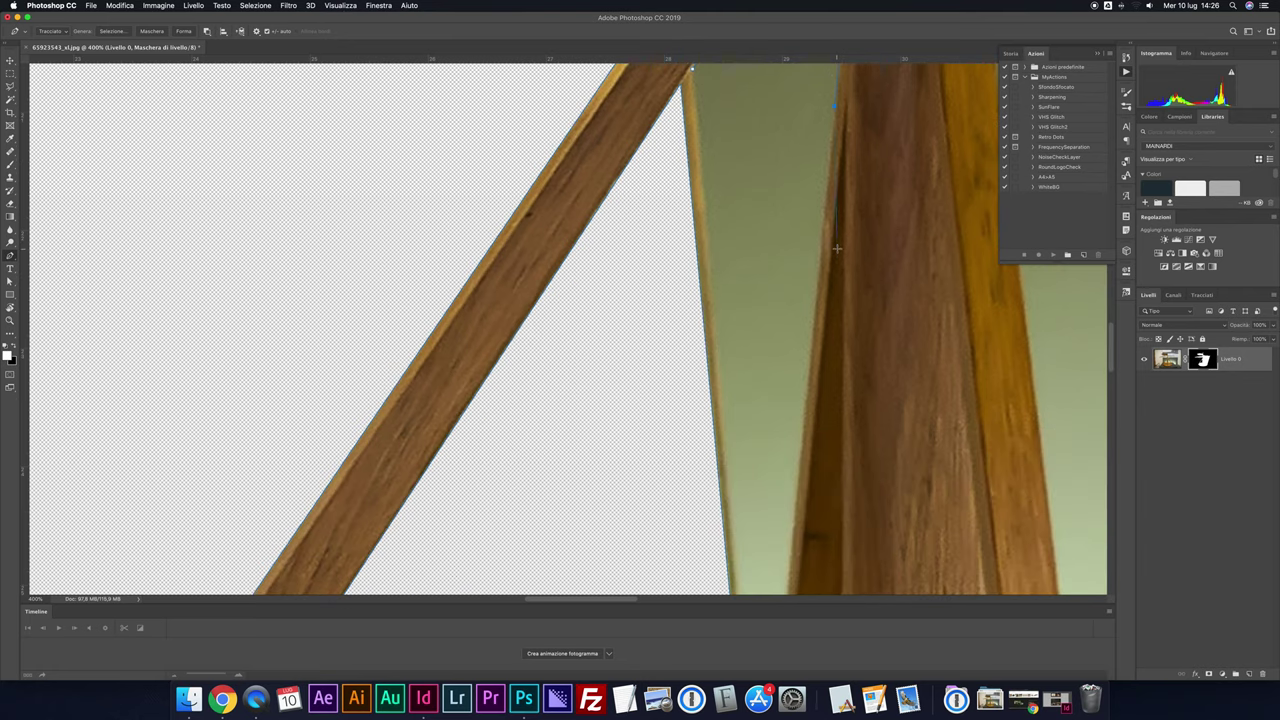
{"action": "scroll", "coordinate": [830, 250], "scroll_direction": "down", "scroll_amount": 2}
{"action": "scroll", "coordinate": [820, 260], "scroll_direction": "down", "scroll_amount": 1}
{"action": "scroll", "coordinate": [812, 270], "scroll_direction": "down", "scroll_amount": 2}
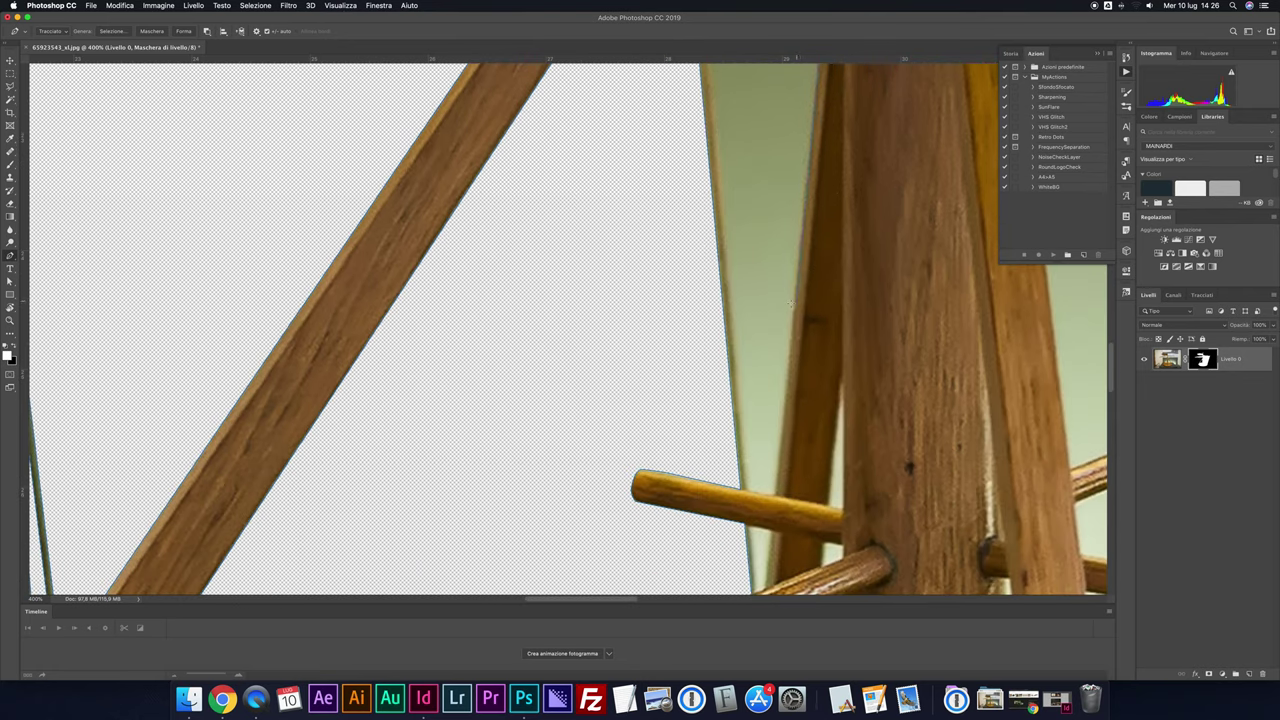
{"action": "scroll", "coordinate": [790, 318], "scroll_direction": "down", "scroll_amount": 1}
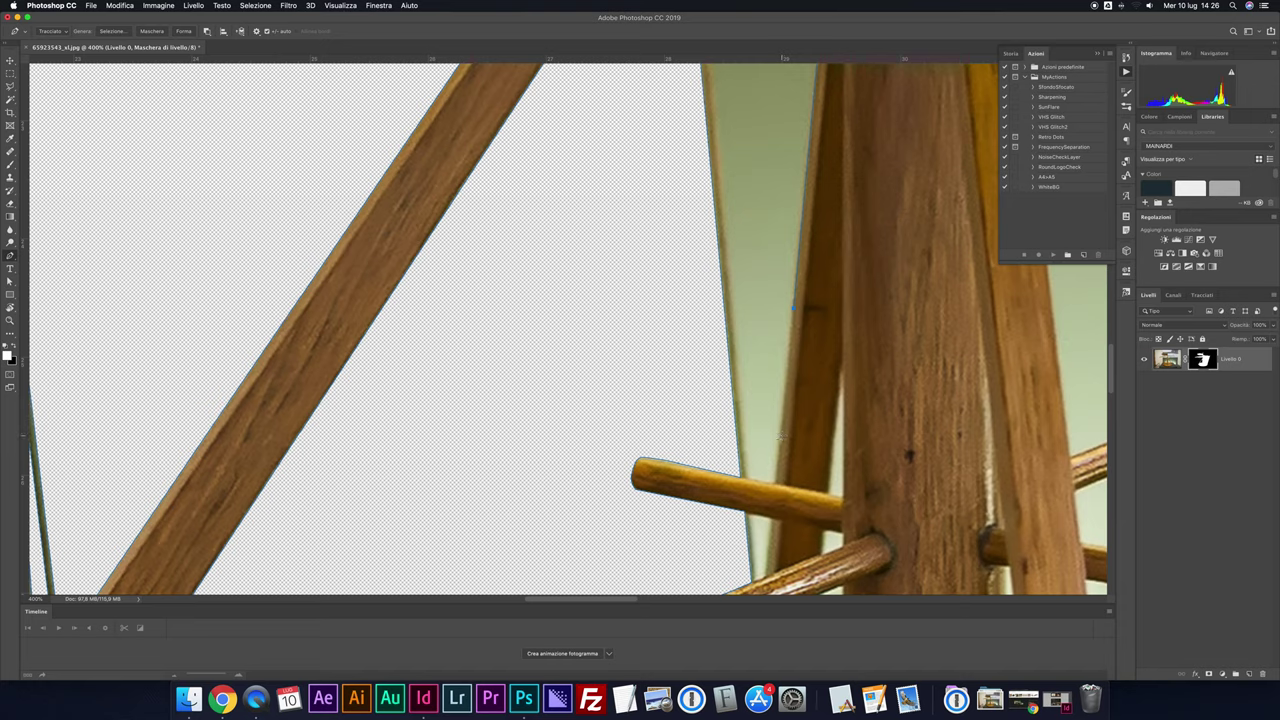
Bring the path down to where the upper peg meets the leg
{"action": "scroll", "coordinate": [773, 484], "scroll_direction": "up", "scroll_amount": 1}
{"action": "left_click_drag", "start_coordinate": [766, 484], "coordinate": [755, 484]}
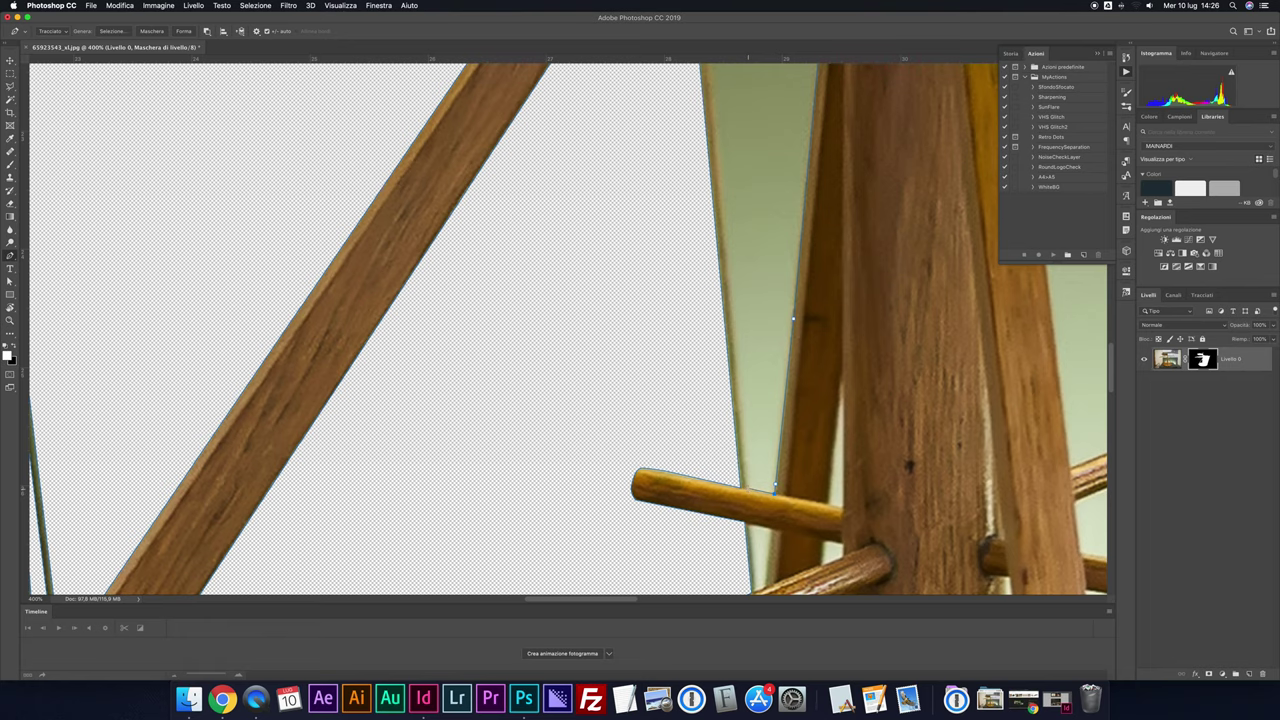
{"action": "scroll", "coordinate": [770, 487], "scroll_direction": "up", "scroll_amount": 1}
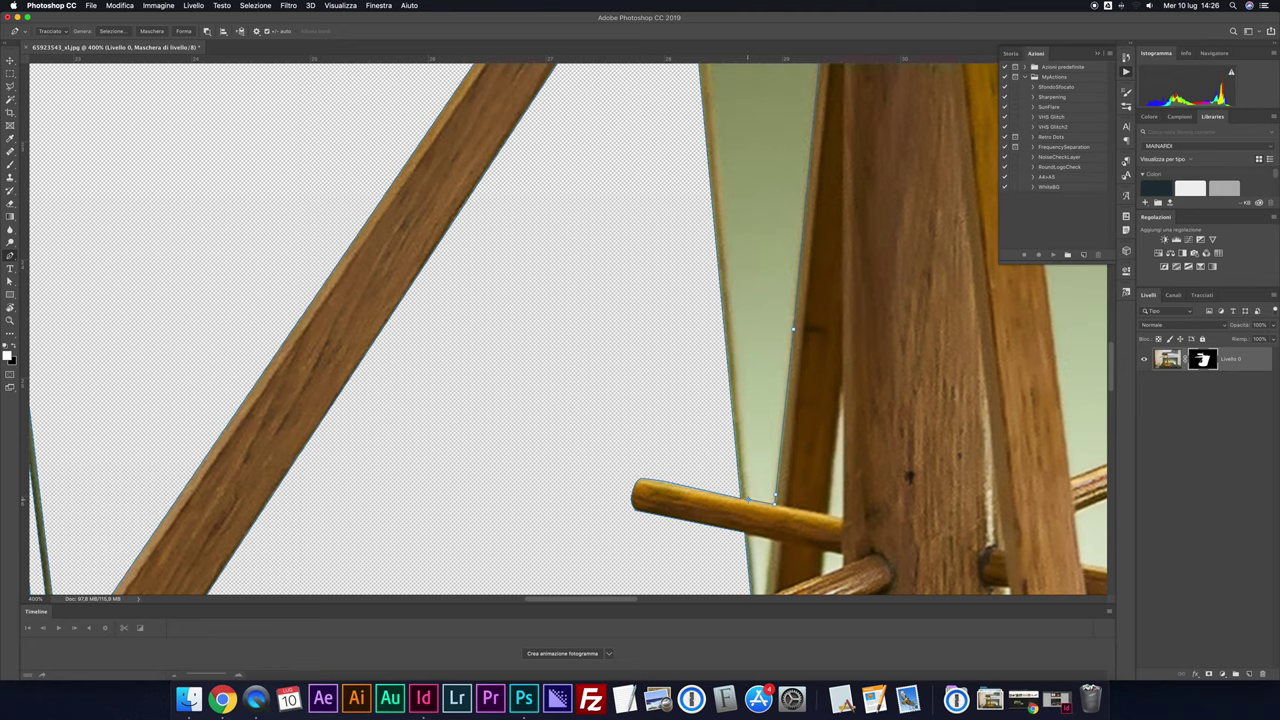
{"action": "scroll", "coordinate": [755, 440], "scroll_direction": "up", "scroll_amount": 5}
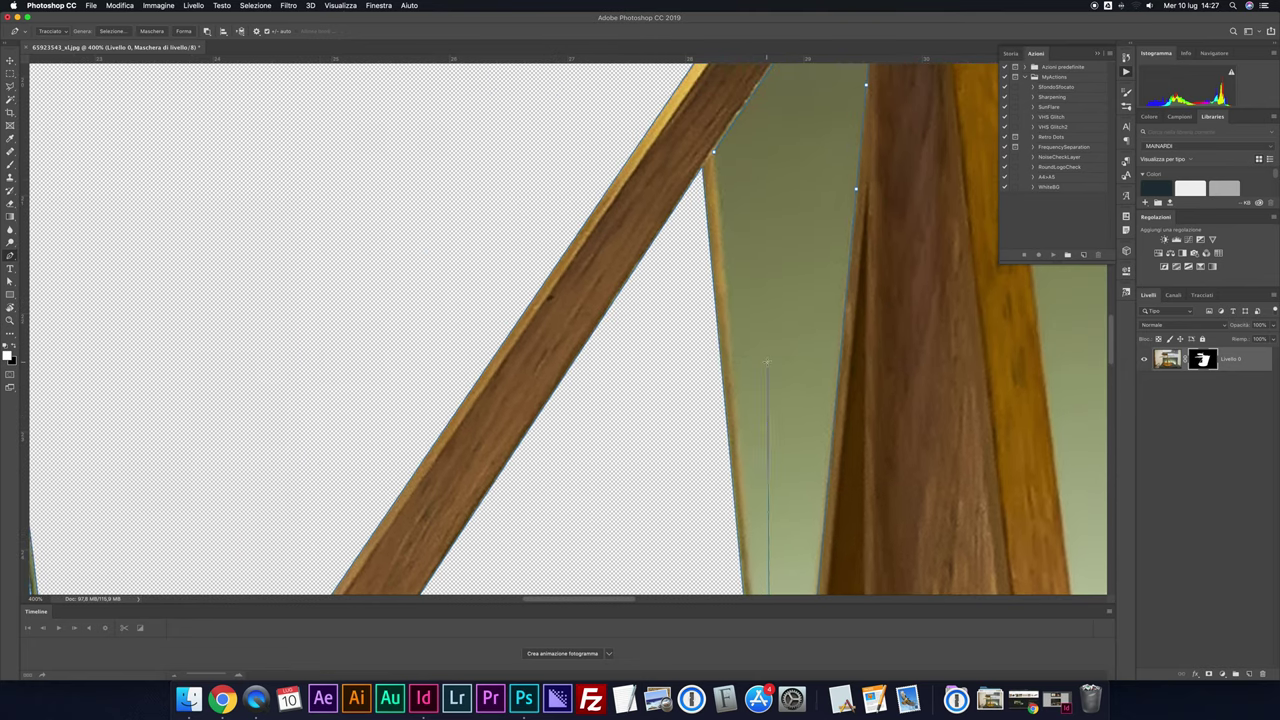
{"action": "scroll", "coordinate": [780, 440], "scroll_direction": "up", "scroll_amount": 2}
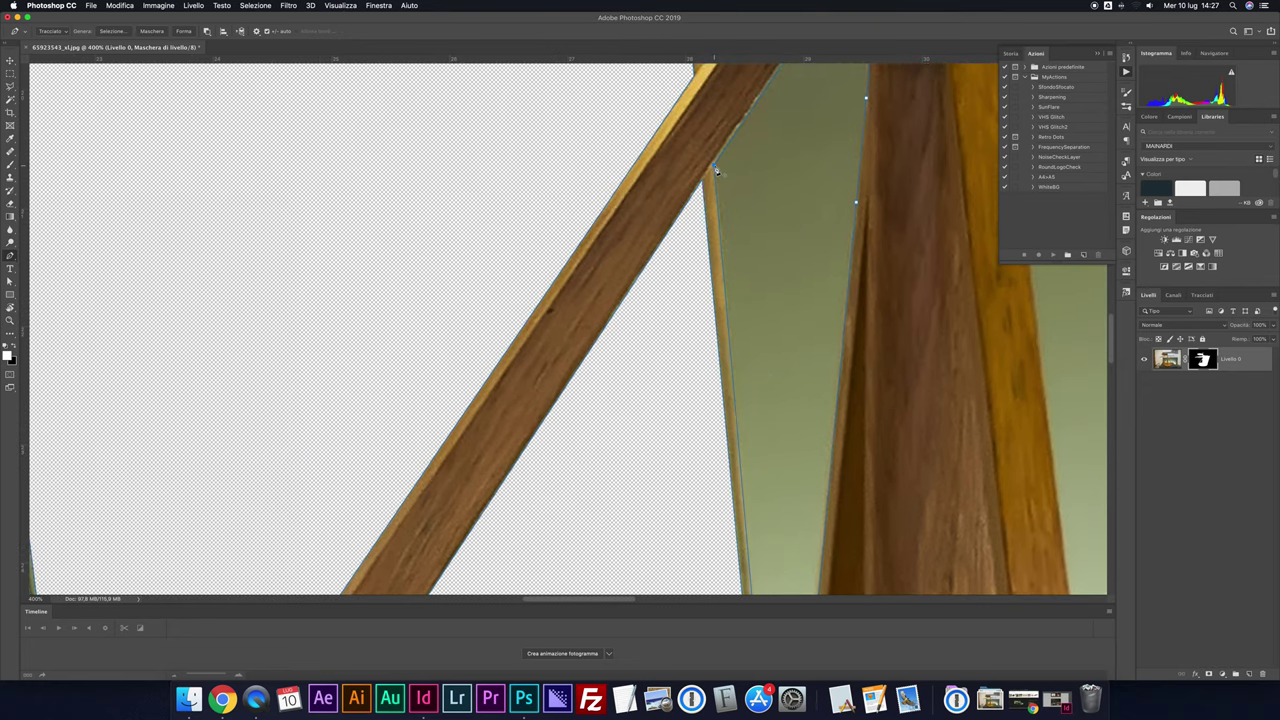
Convert the path to a selection and hide the tall green wedge in the mask
{"action": "right_click", "coordinate": [773, 169]}
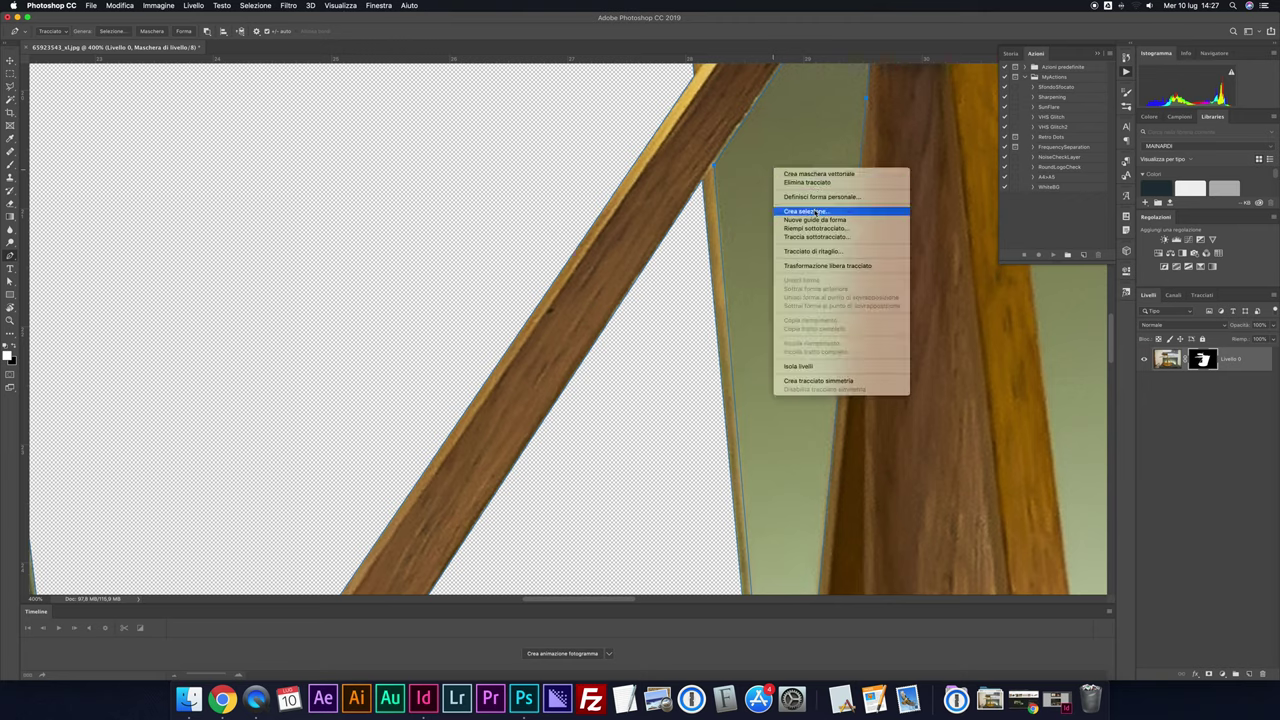
{"action": "left_click", "coordinate": [813, 208]}
{"action": "key", "text": "Return"}
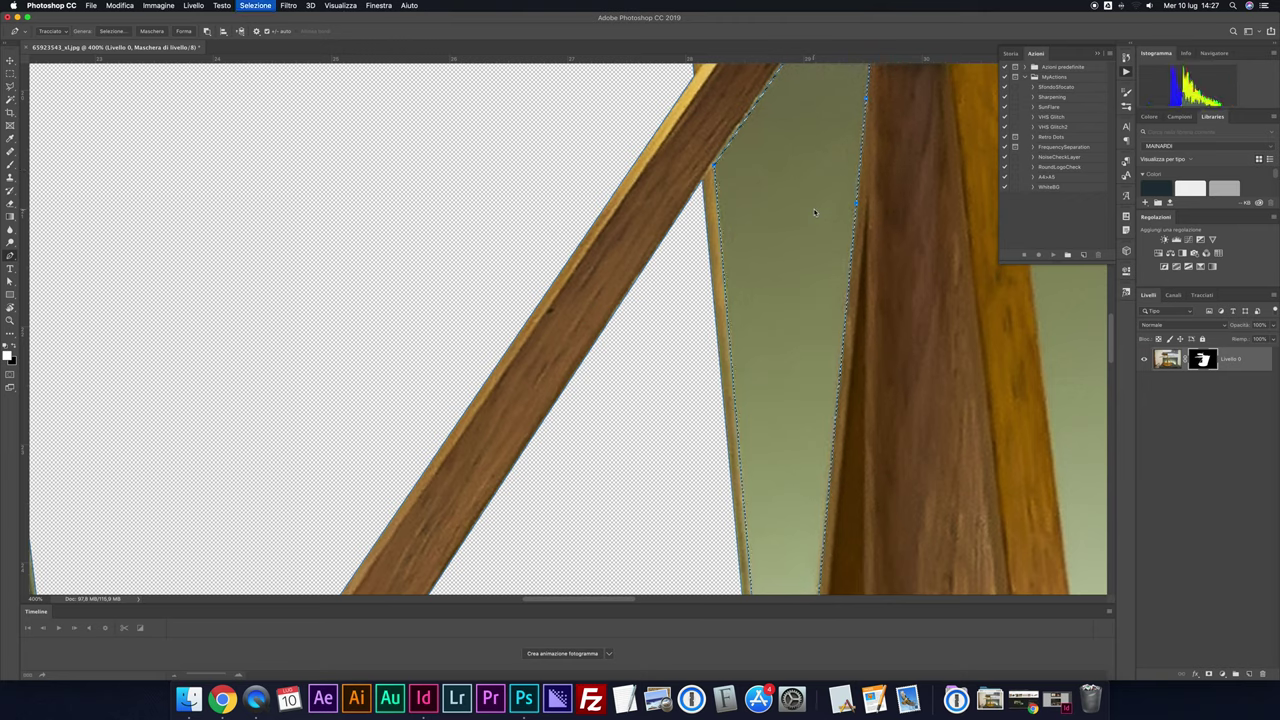
{"action": "key", "text": "Delete"}
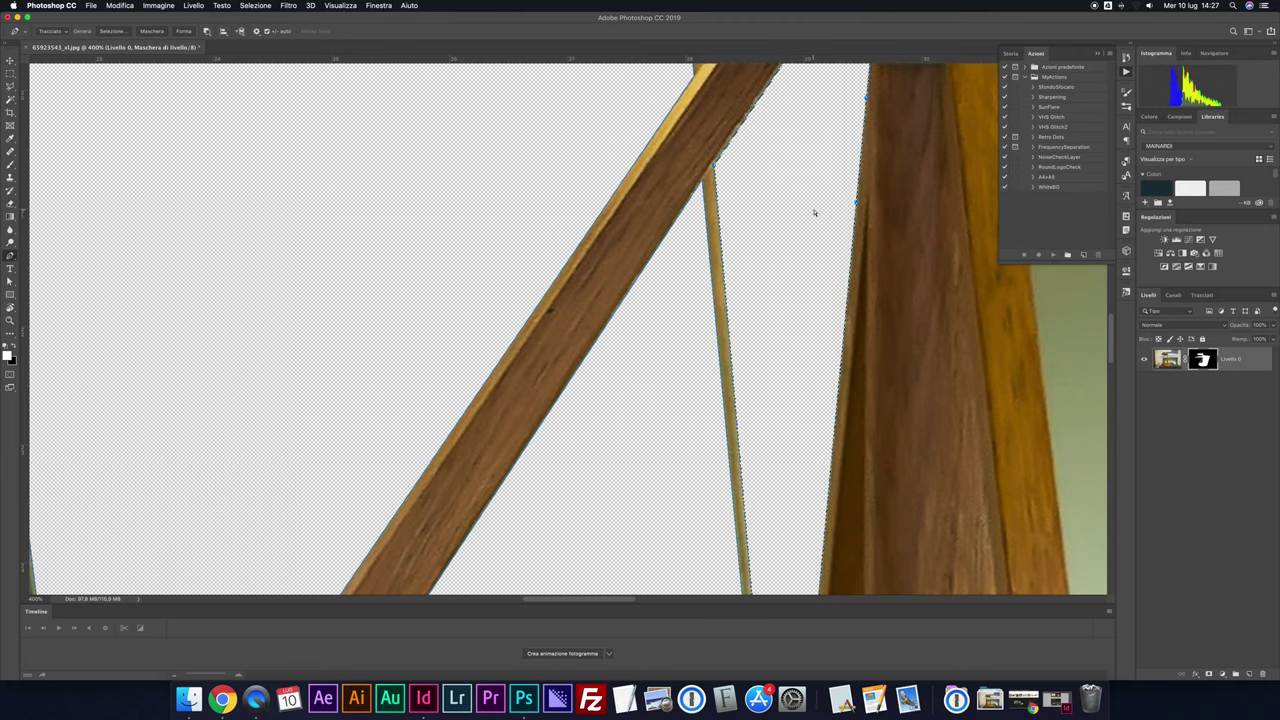
{"action": "scroll", "coordinate": [815, 207], "scroll_direction": "up", "scroll_amount": 5}
{"action": "scroll", "coordinate": [826, 205], "scroll_direction": "down", "scroll_amount": 3}
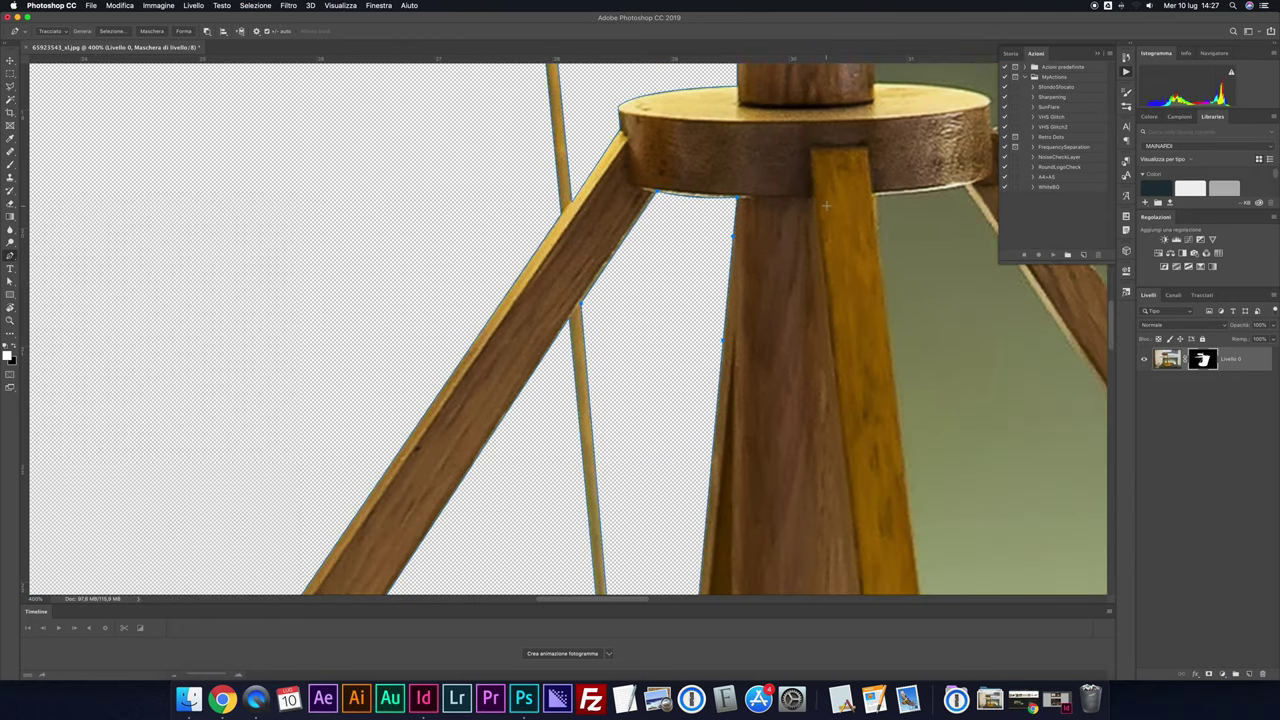
{"action": "scroll", "coordinate": [826, 205], "scroll_direction": "down", "scroll_amount": 3}
{"action": "scroll", "coordinate": [826, 205], "scroll_direction": "down", "scroll_amount": 3}
{"action": "scroll", "coordinate": [826, 205], "scroll_direction": "down", "scroll_amount": 3}
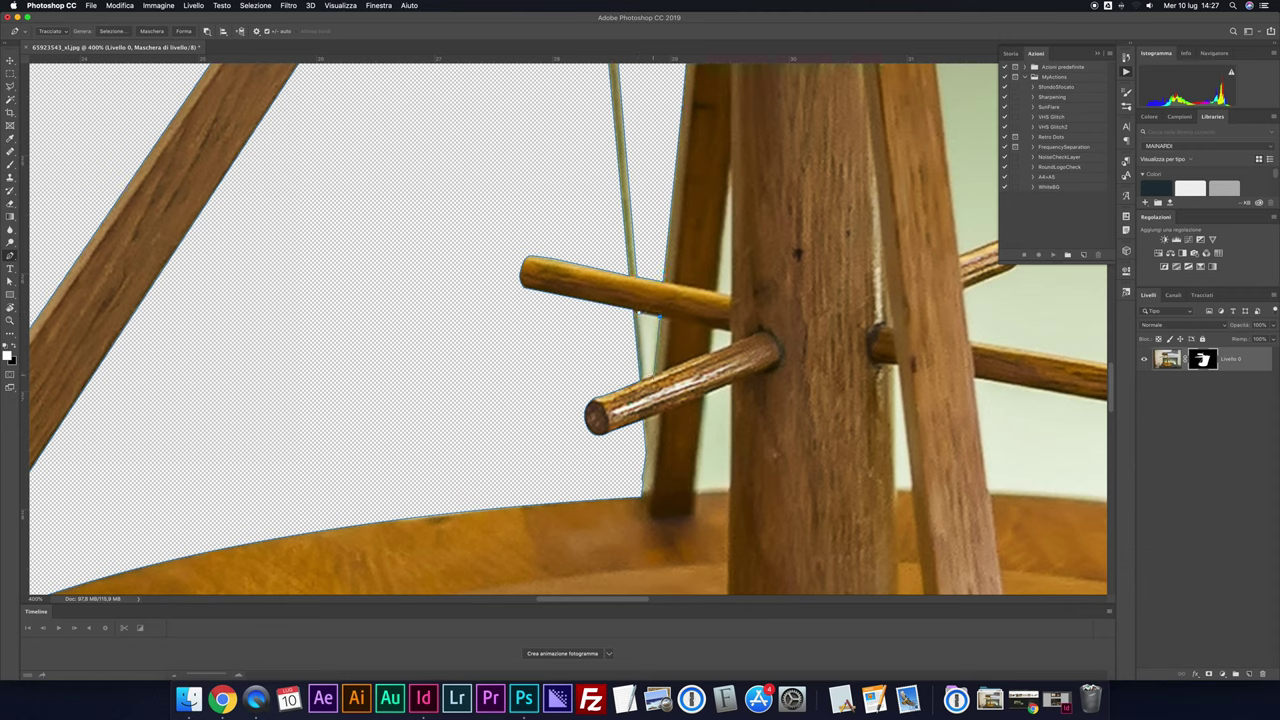
Zoom in on the pegs and mask out the first small gap beside them
{"action": "scroll", "coordinate": [651, 374], "scroll_direction": "up", "scroll_amount": 1}
{"action": "key", "text": "ctrl+plus"}
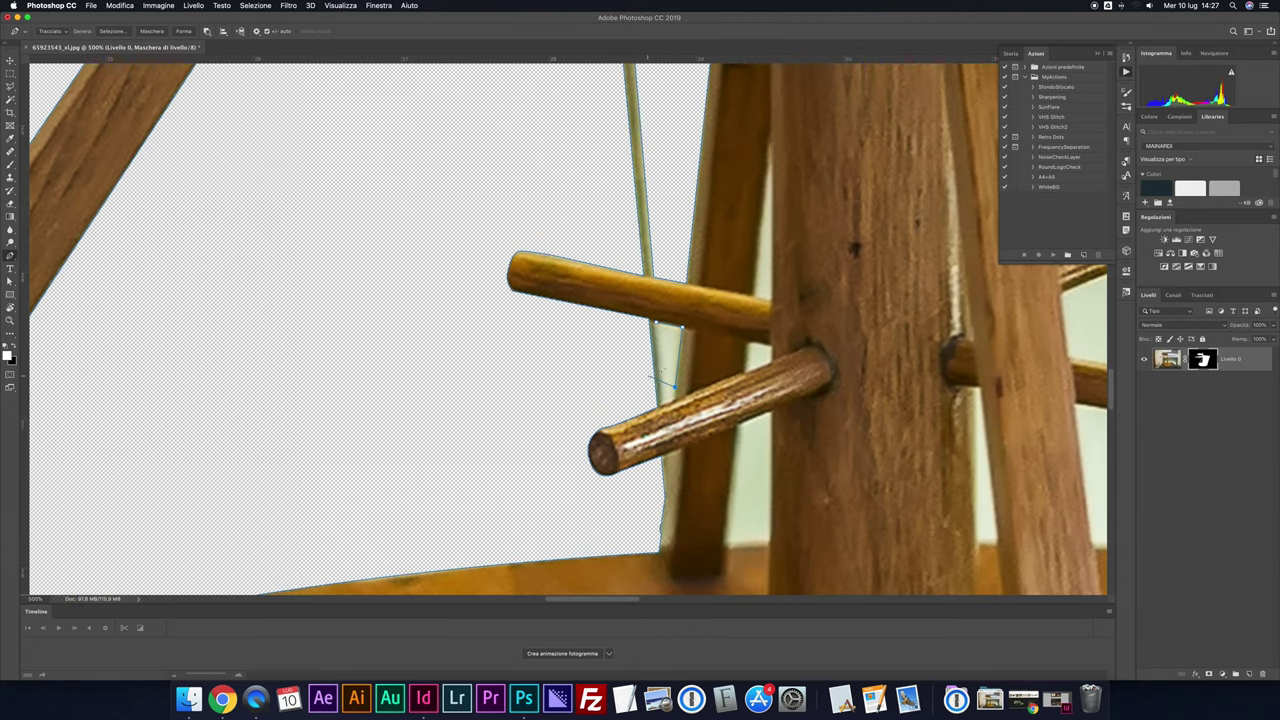
{"action": "key", "text": "ctrl+plus"}
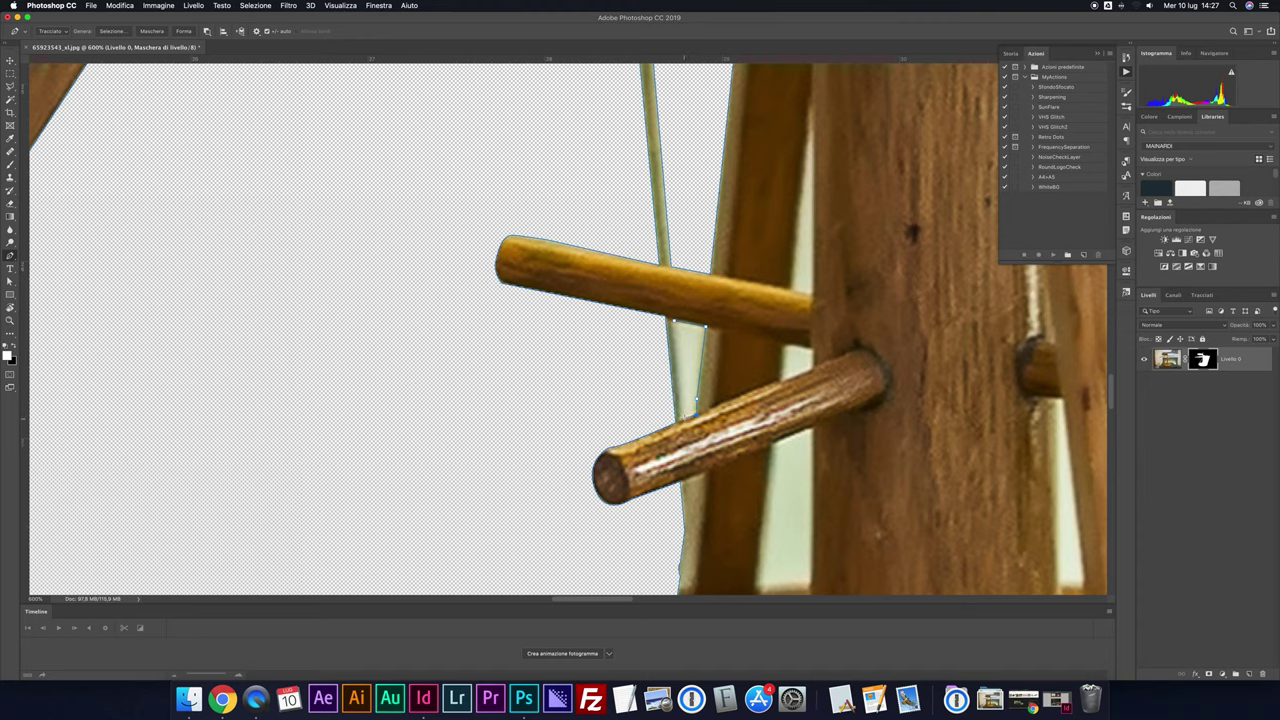
{"action": "left_click", "coordinate": [674, 321]}
{"action": "right_click", "coordinate": [681, 333]}
{"action": "left_click", "coordinate": [714, 379]}
{"action": "key", "text": "Return"}
{"action": "key", "text": "ctrl+d"}
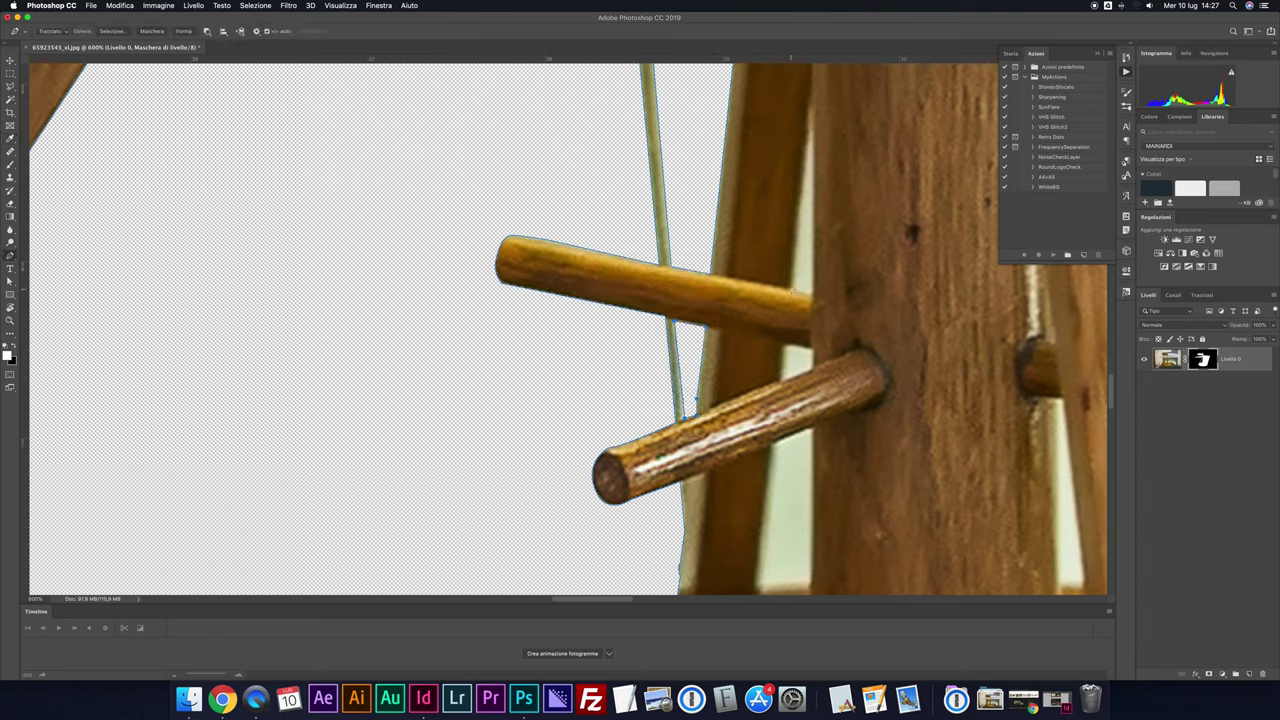
Erase the thin background sliver along the central post's right edge from the mask
{"action": "left_click", "coordinate": [812, 90]}
{"action": "right_click", "coordinate": [798, 277]}
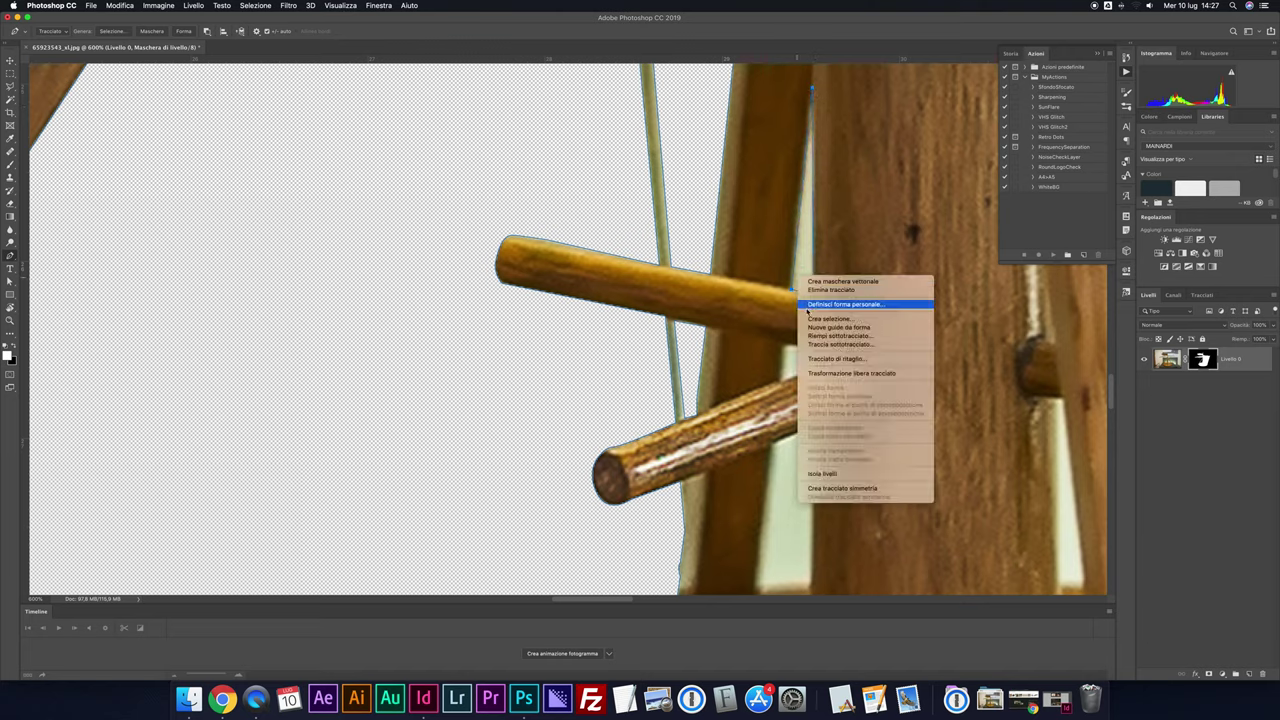
{"action": "left_click", "coordinate": [830, 318]}
{"action": "key", "text": "Return"}
{"action": "key", "text": "BackSpace"}
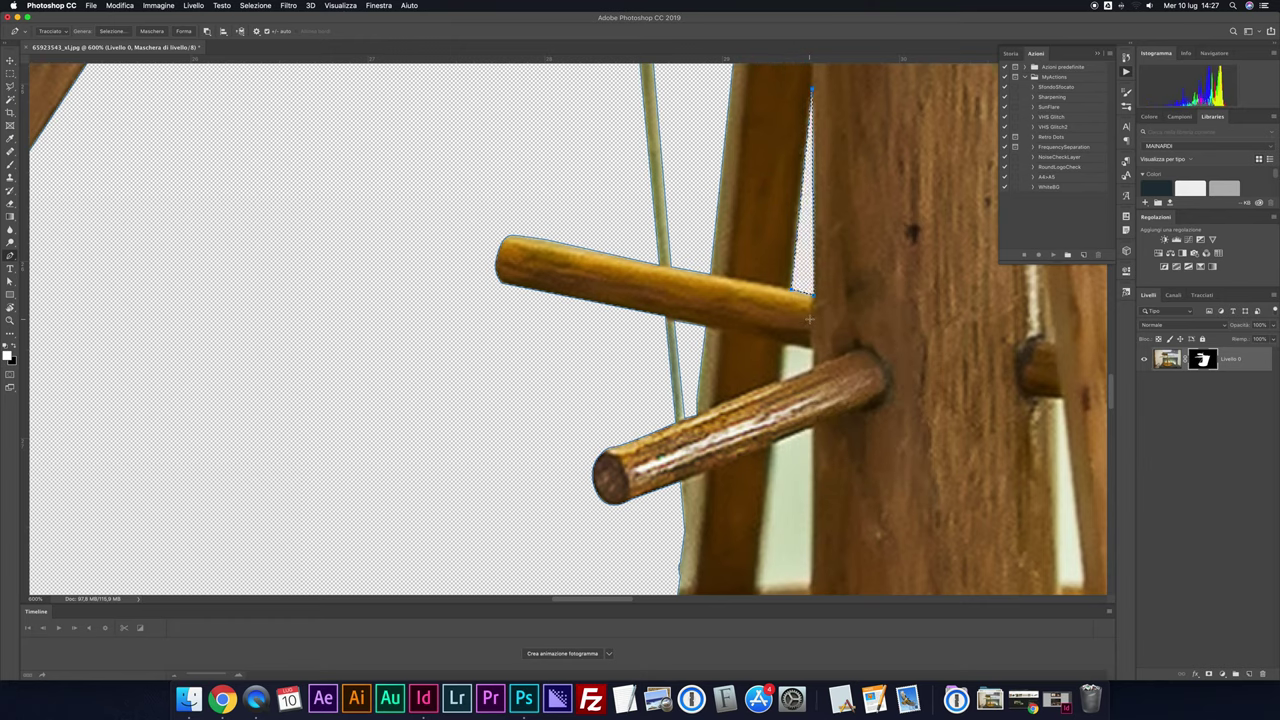
Trace and delete the background gap between the two wooden pegs
{"action": "left_click", "coordinate": [786, 344]}
{"action": "left_click", "coordinate": [781, 381]}
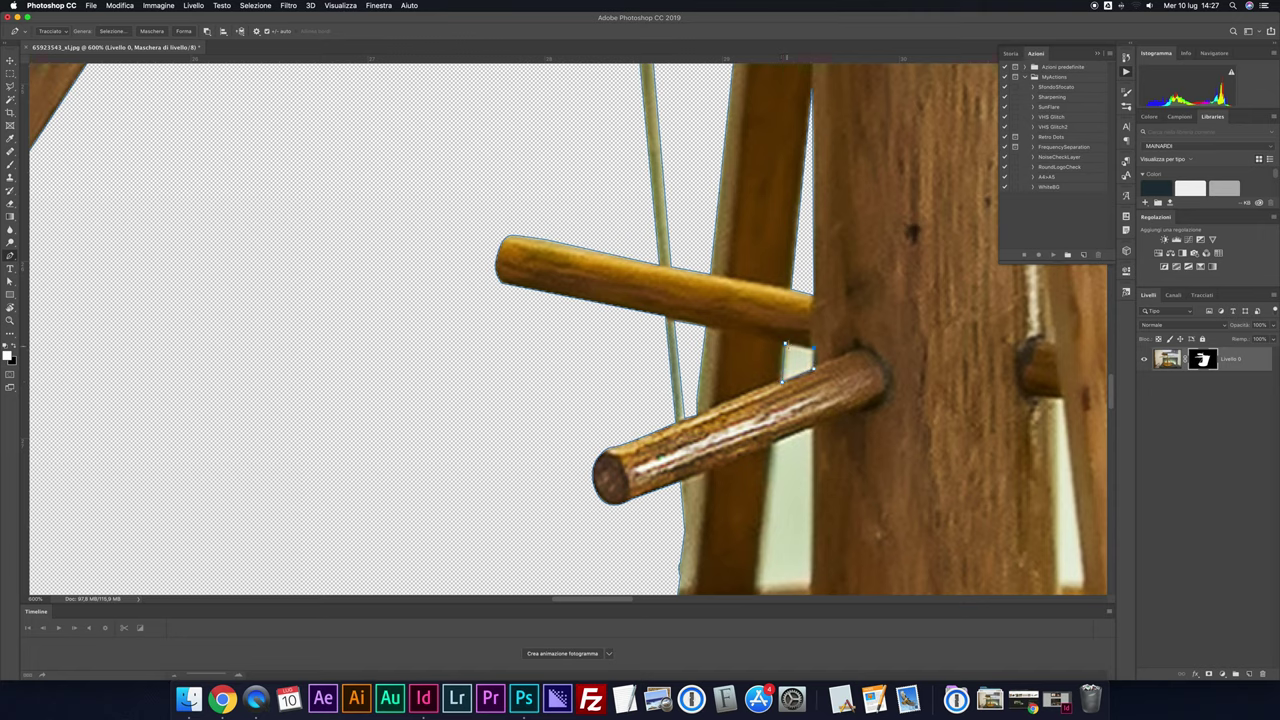
{"action": "right_click", "coordinate": [790, 354]}
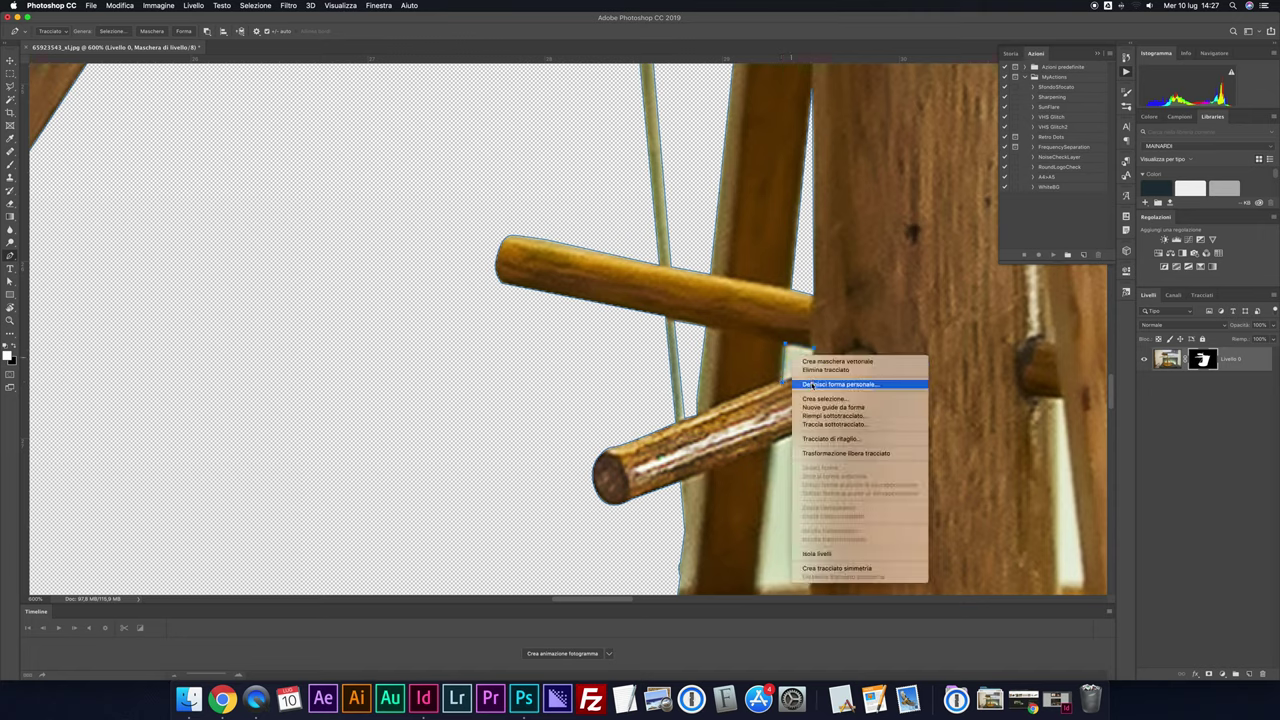
{"action": "left_click", "coordinate": [815, 397]}
{"action": "key", "text": "Return"}
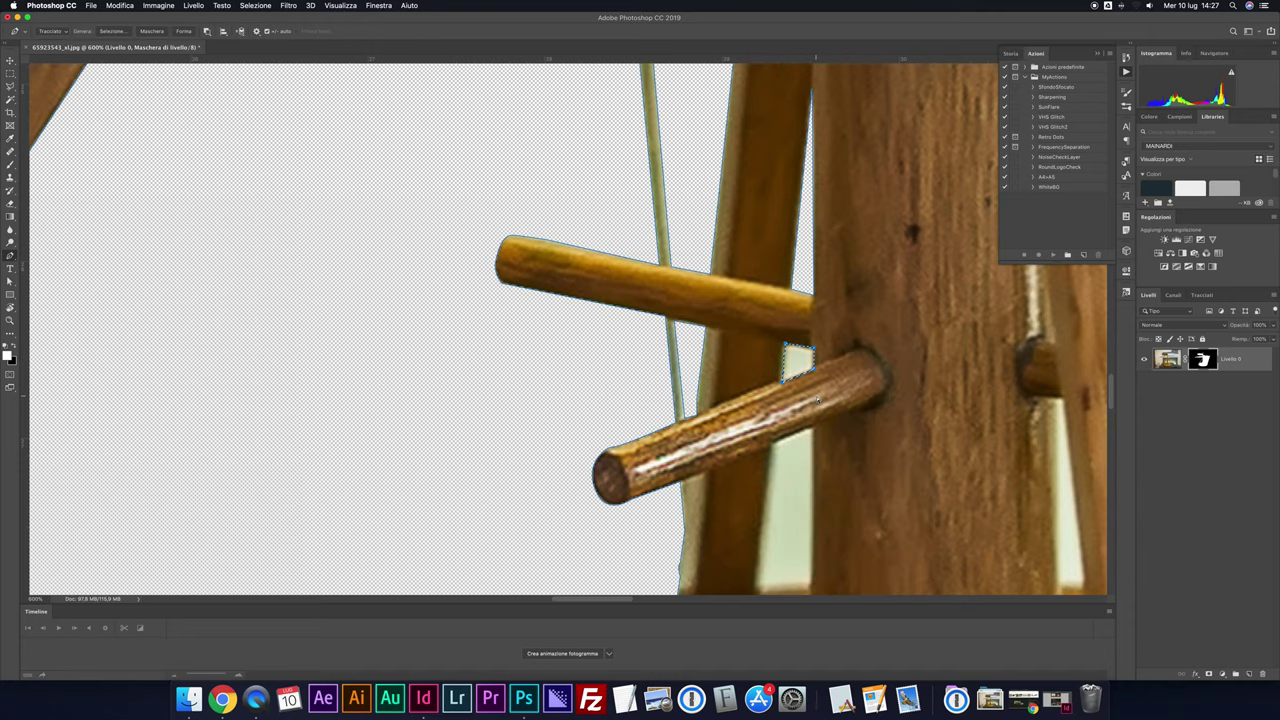
{"action": "key", "text": "Delete"}
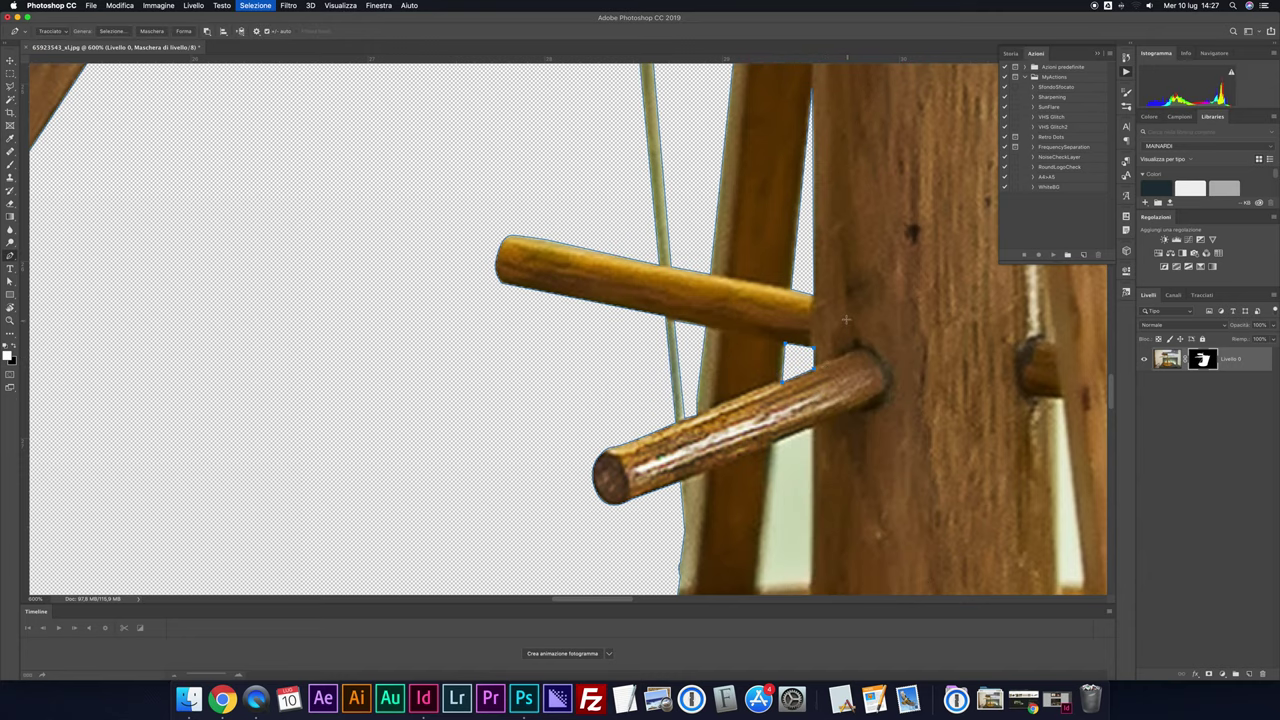
Select the pale sliver beside the post under the lower peg
{"action": "scroll", "coordinate": [842, 318], "scroll_direction": "down", "scroll_amount": 5}
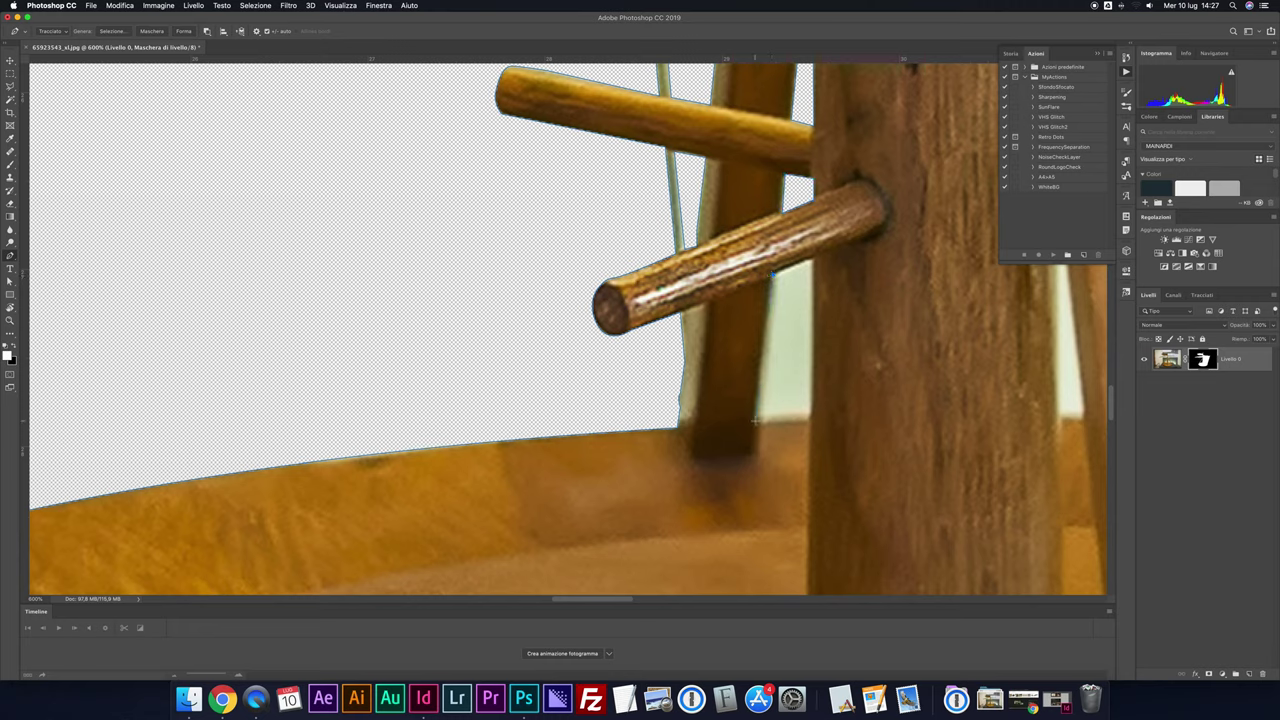
{"action": "left_click", "coordinate": [815, 268]}
{"action": "right_click", "coordinate": [793, 285]}
{"action": "left_click", "coordinate": [812, 328]}
{"action": "key", "text": "Return"}
Select the narrow gap between the post and right leg down to the image bottom
{"action": "scroll", "coordinate": [808, 325], "scroll_direction": "up", "scroll_amount": 3}
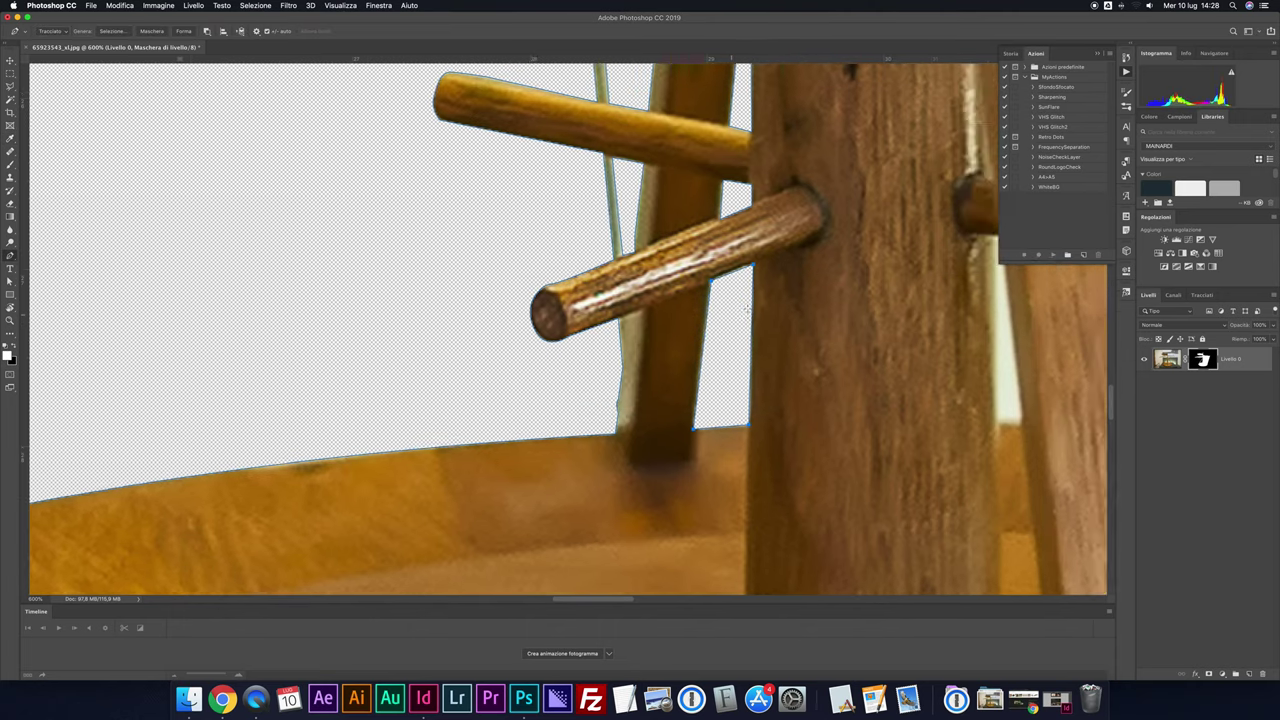
{"action": "scroll", "coordinate": [808, 325], "scroll_direction": "right", "scroll_amount": 8}
{"action": "scroll", "coordinate": [731, 390], "scroll_direction": "up", "scroll_amount": 1}
{"action": "scroll", "coordinate": [731, 390], "scroll_direction": "left", "scroll_amount": 1}
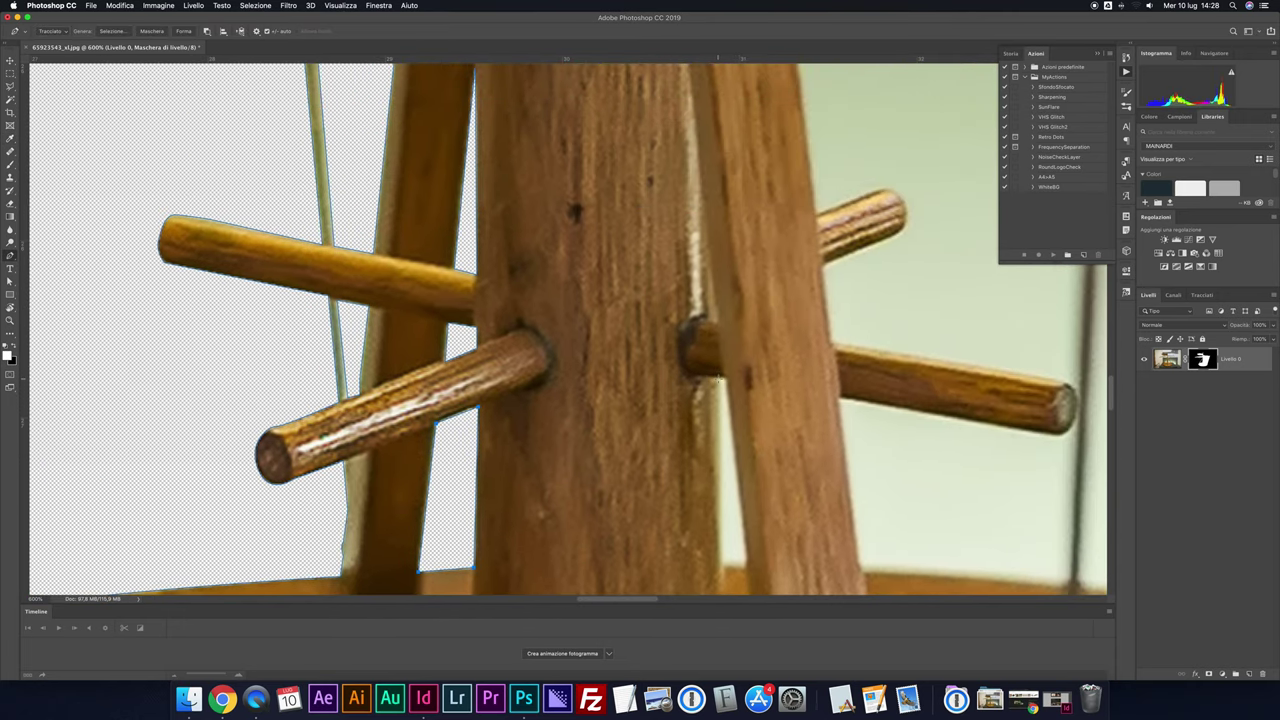
{"action": "left_click", "coordinate": [718, 378]}
{"action": "left_click", "coordinate": [721, 568]}
{"action": "left_click", "coordinate": [746, 567]}
{"action": "right_click", "coordinate": [725, 437]}
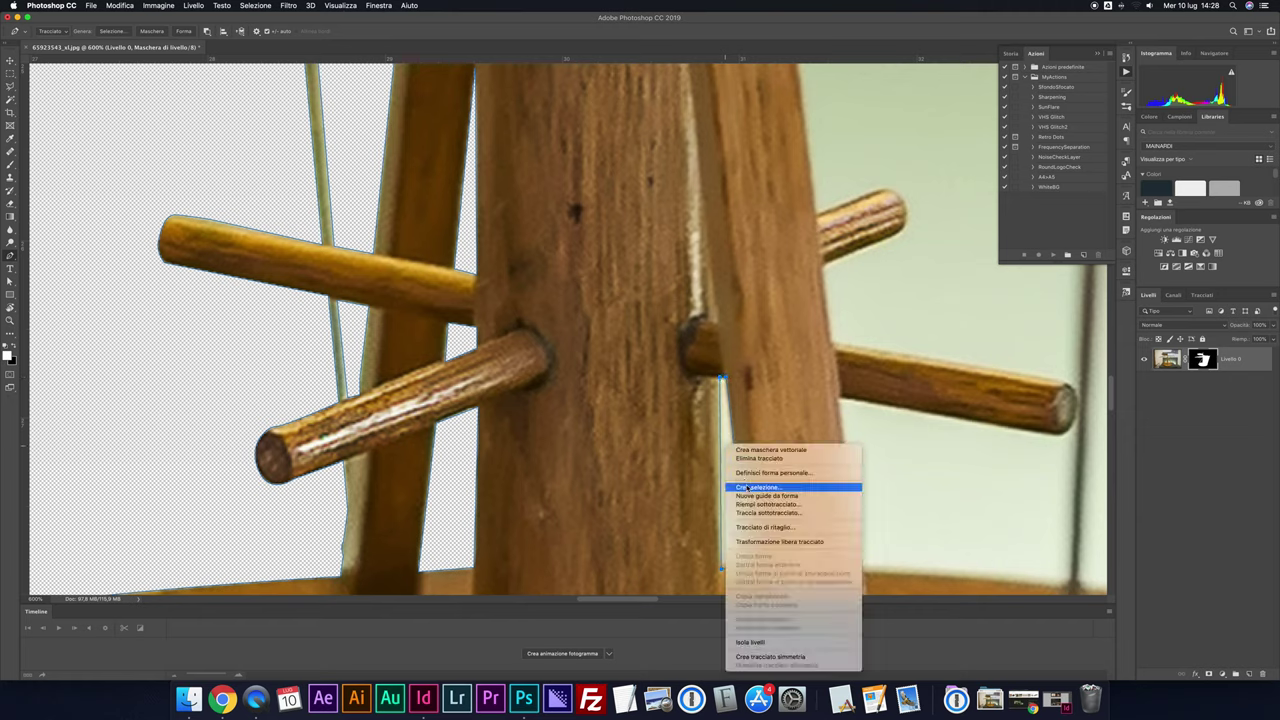
{"action": "left_click", "coordinate": [749, 486]}
{"action": "key", "text": "Return"}
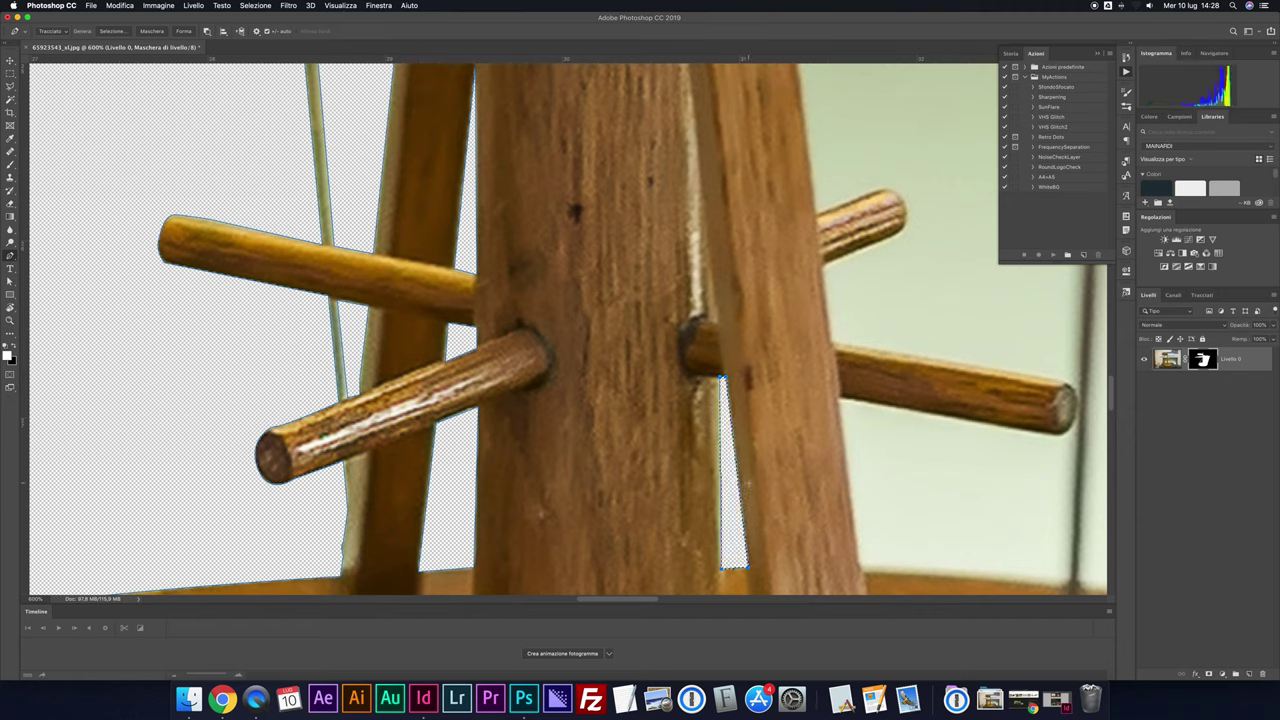
Check the saved paths, zoom in, and start tracing along the right leg around the rung tip
{"action": "scroll", "coordinate": [755, 457], "scroll_direction": "down", "scroll_amount": 3}
{"action": "scroll", "coordinate": [780, 400], "scroll_direction": "down", "scroll_amount": 2}
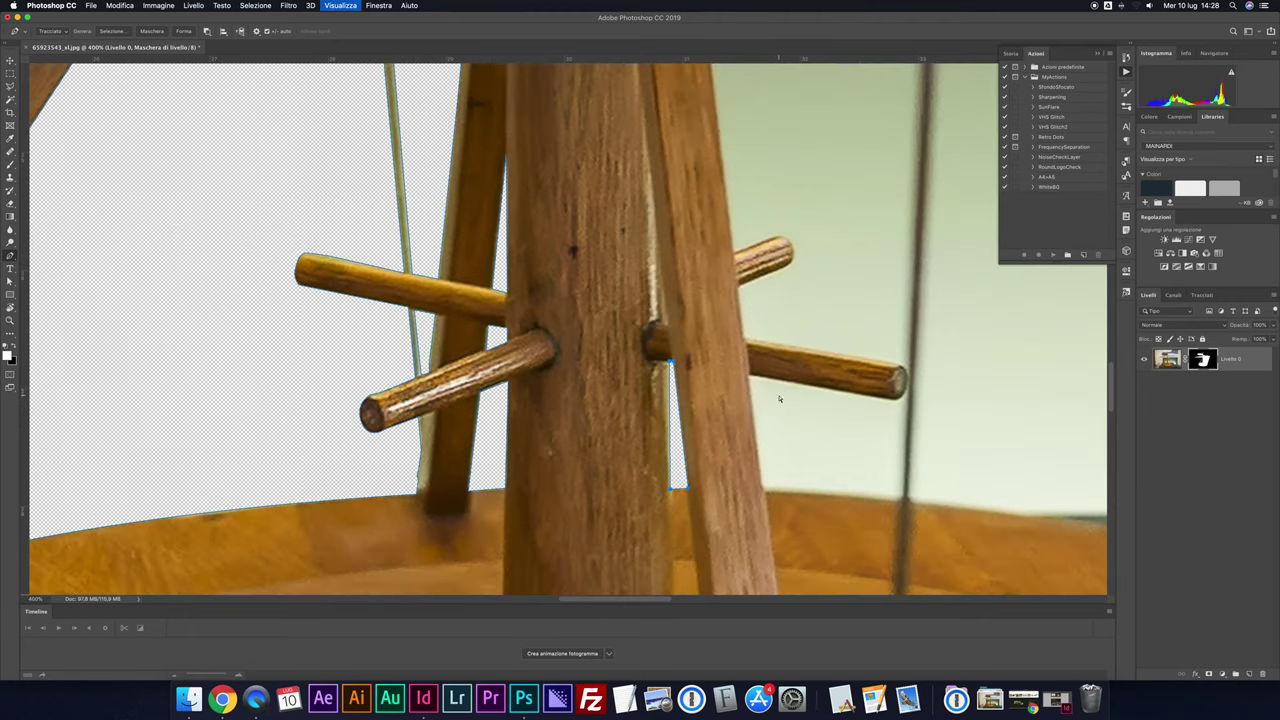
{"action": "scroll", "coordinate": [780, 400], "scroll_direction": "down", "scroll_amount": 2}
{"action": "scroll", "coordinate": [768, 383], "scroll_direction": "up", "scroll_amount": 2}
{"action": "scroll", "coordinate": [768, 383], "scroll_direction": "up", "scroll_amount": 5}
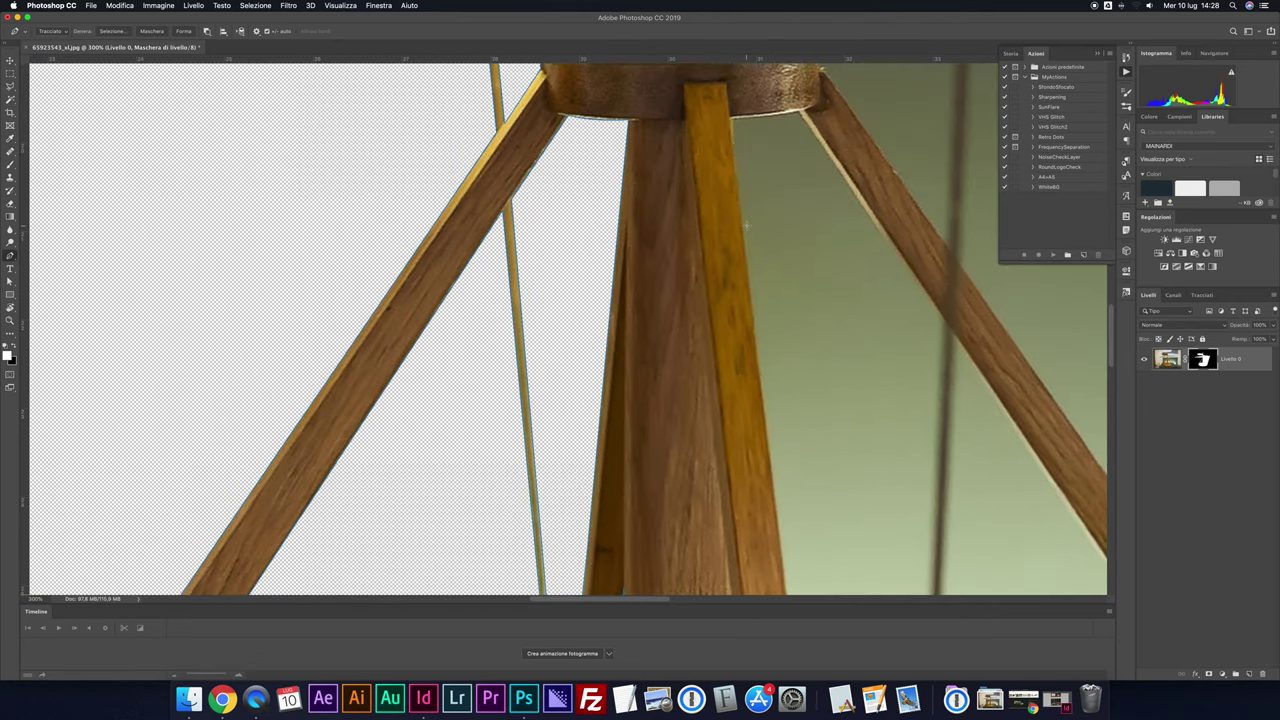
{"action": "scroll", "coordinate": [770, 245], "scroll_direction": "up", "scroll_amount": 2}
{"action": "scroll", "coordinate": [770, 245], "scroll_direction": "up", "scroll_amount": 1}
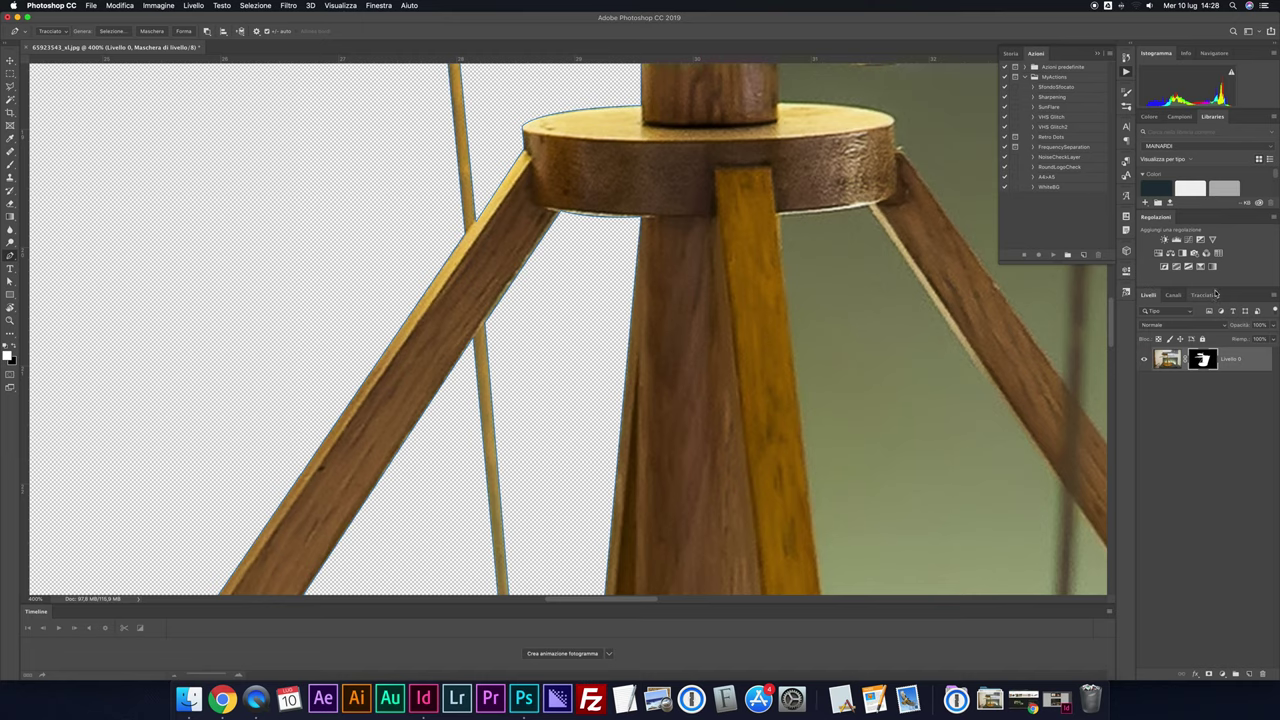
{"action": "left_click", "coordinate": [1208, 295]}
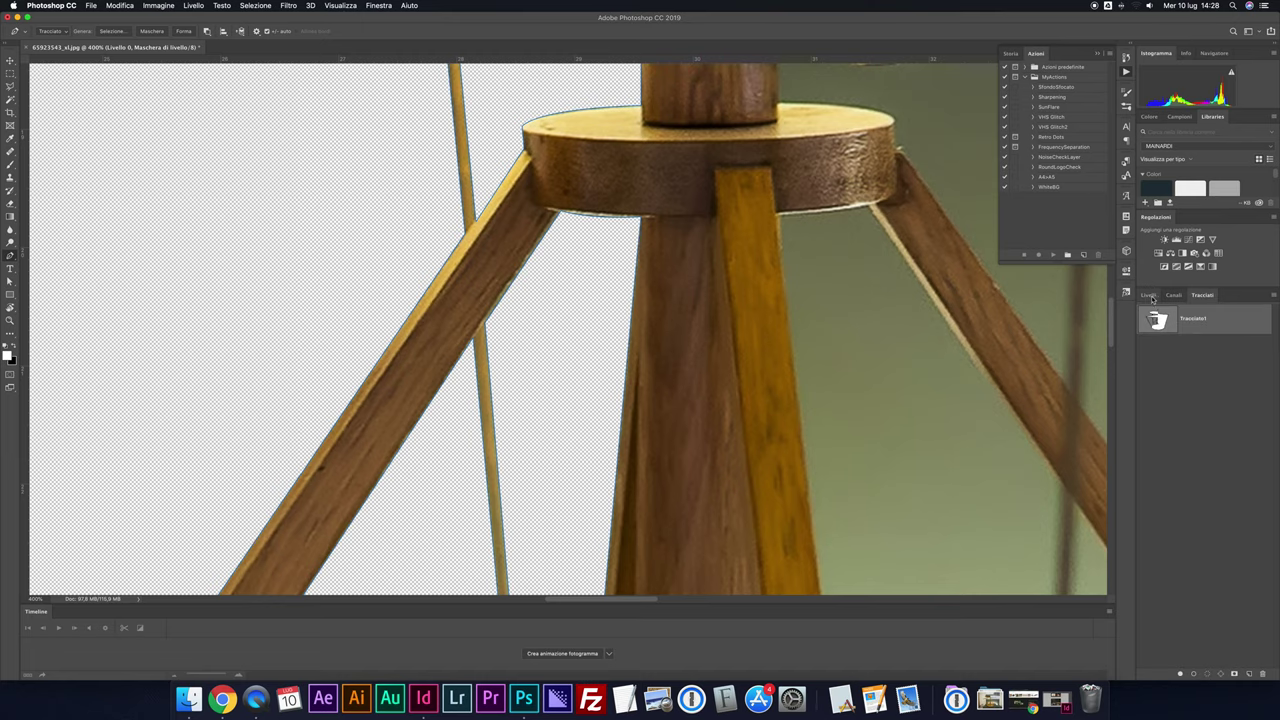
{"action": "left_click", "coordinate": [1148, 295]}
{"action": "key", "text": "super+plus"}
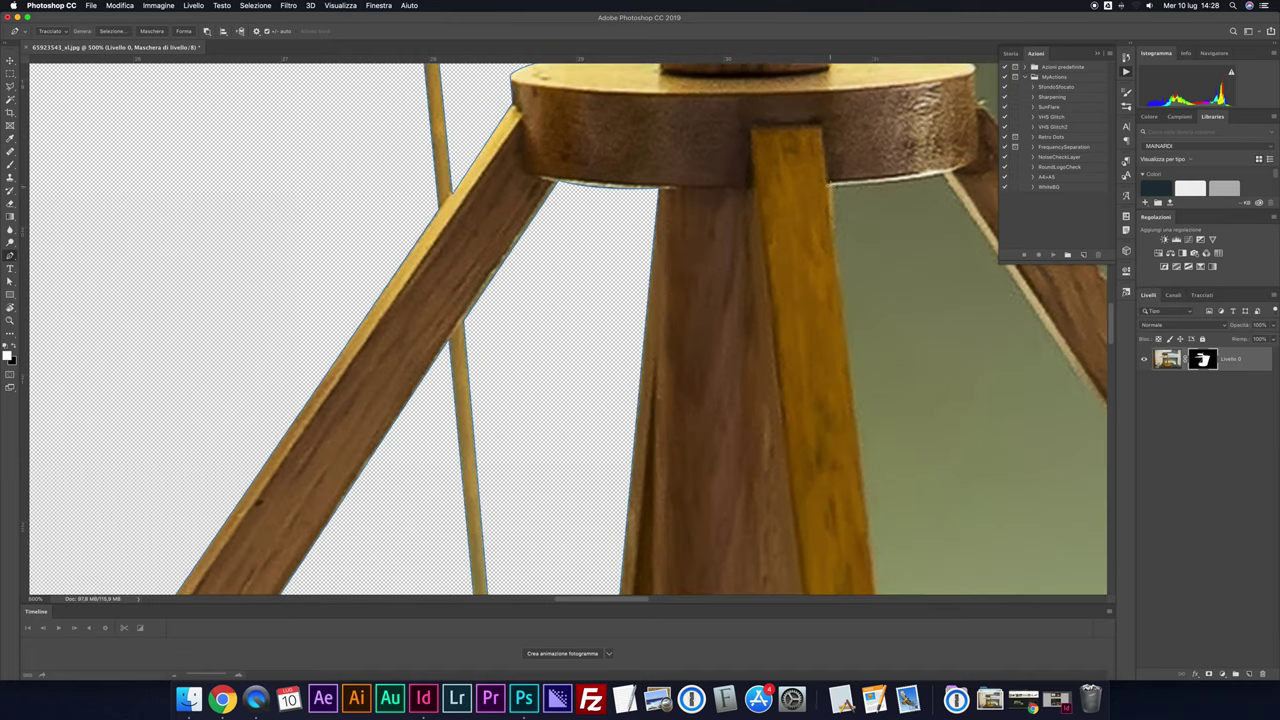
{"action": "scroll", "coordinate": [854, 301], "scroll_direction": "down", "scroll_amount": 3}
{"action": "scroll", "coordinate": [870, 340], "scroll_direction": "down", "scroll_amount": 3}
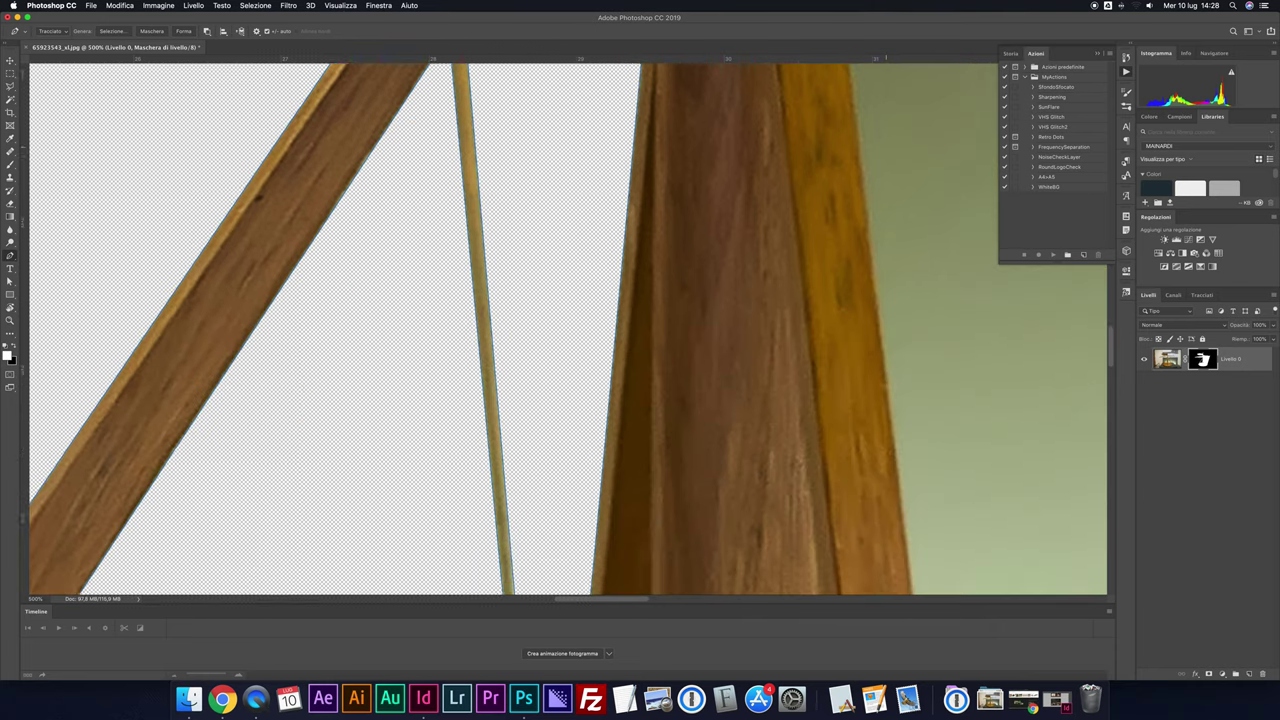
{"action": "scroll", "coordinate": [890, 375], "scroll_direction": "down", "scroll_amount": 3}
{"action": "left_click", "coordinate": [894, 386]}
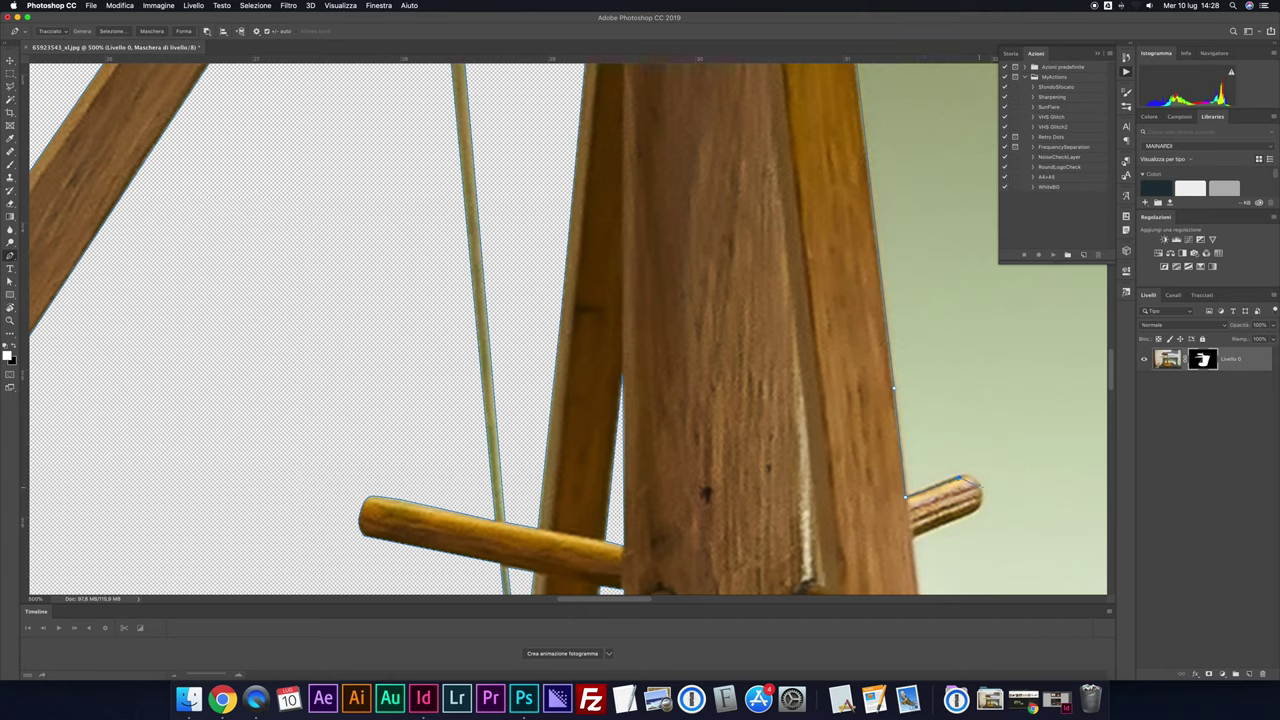
{"action": "left_click_drag", "start_coordinate": [980, 493], "coordinate": [980, 510]}
Continue the outline around the rung's end and down the post's right edge
{"action": "scroll", "coordinate": [950, 380], "scroll_direction": "down", "scroll_amount": 5}
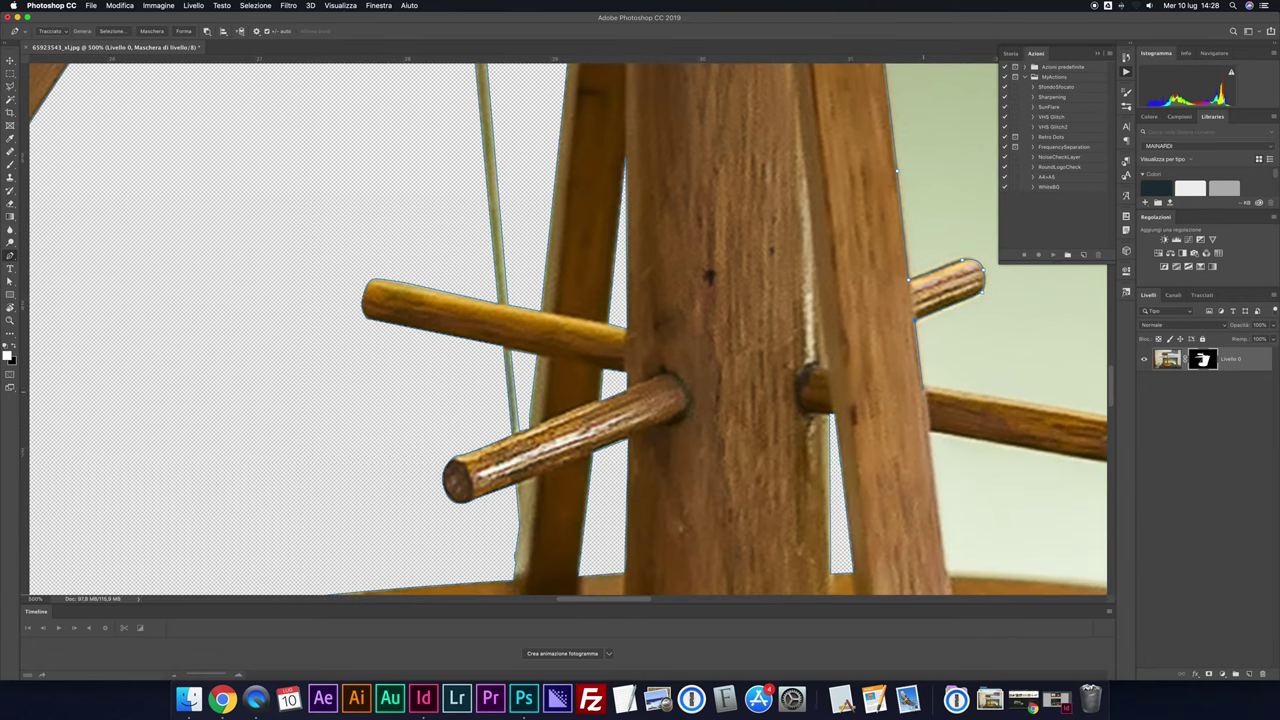
{"action": "scroll", "coordinate": [922, 360], "scroll_direction": "down", "scroll_amount": 3}
{"action": "scroll", "coordinate": [922, 360], "scroll_direction": "right", "scroll_amount": 4}
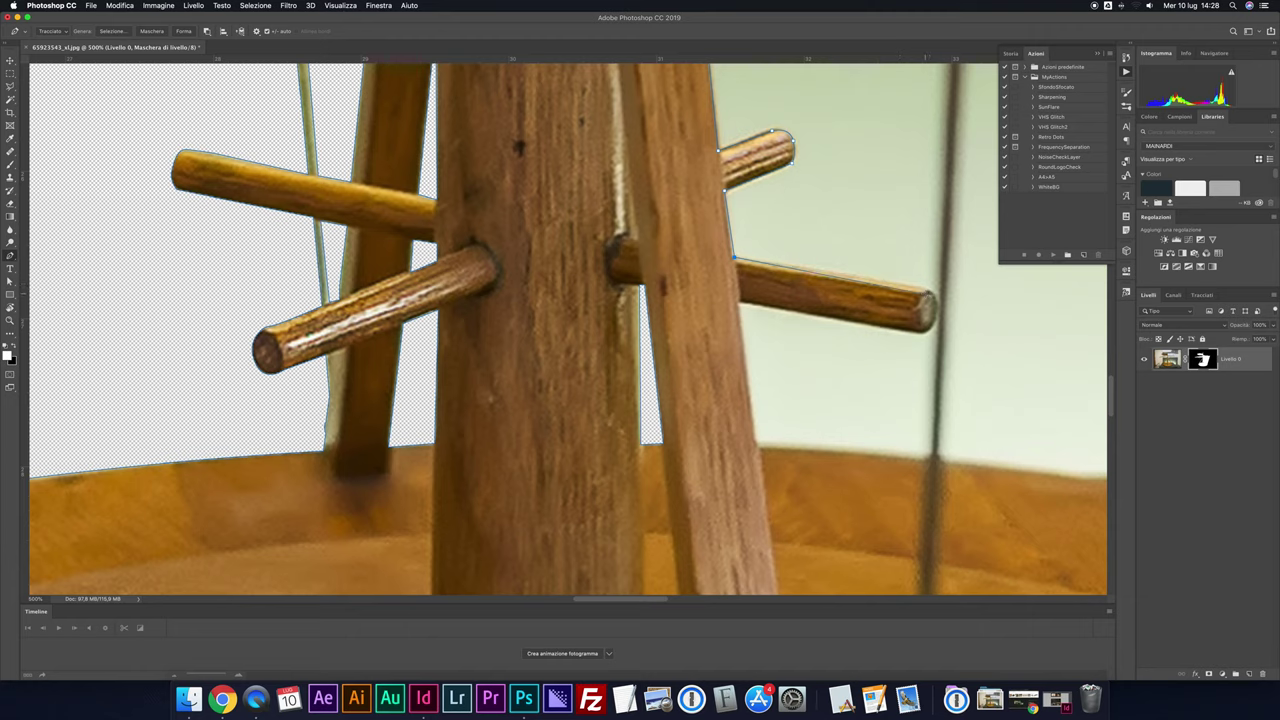
{"action": "left_click", "coordinate": [925, 290]}
{"action": "left_click_drag", "start_coordinate": [933, 326], "coordinate": [924, 337]}
{"action": "left_click", "coordinate": [921, 334]}
{"action": "left_click", "coordinate": [757, 444]}
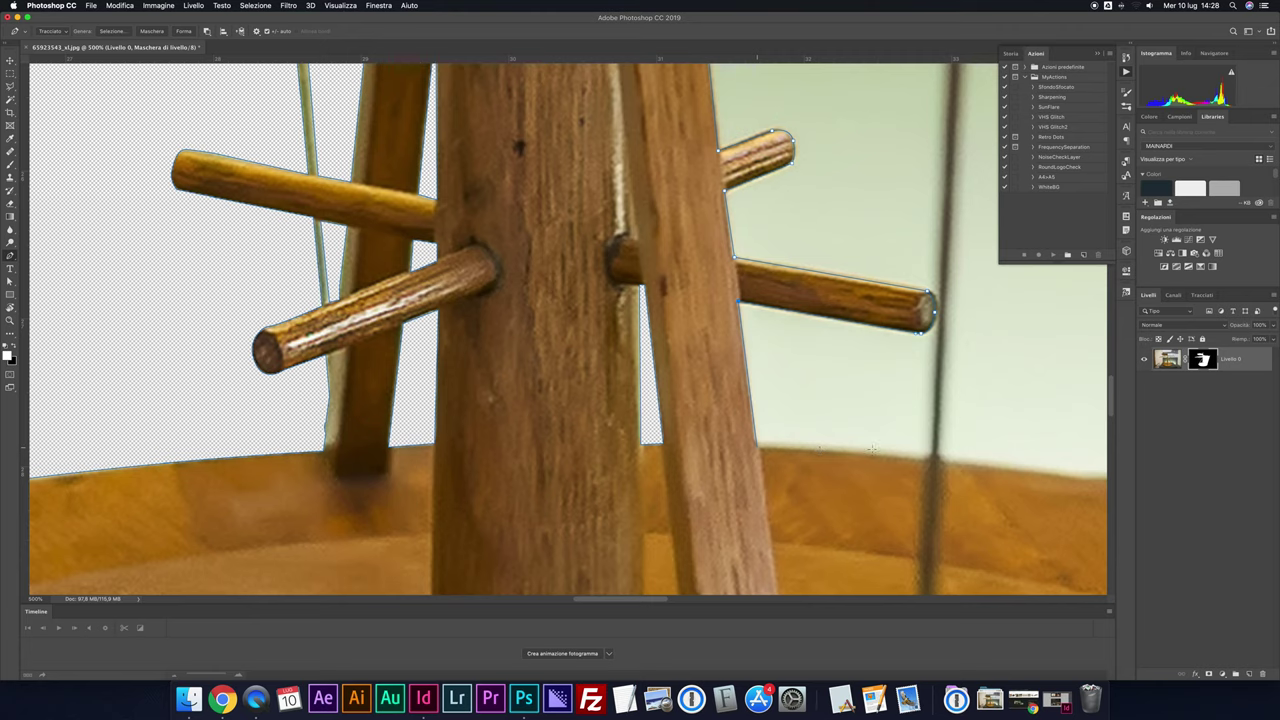
{"action": "left_click_drag", "start_coordinate": [927, 457], "coordinate": [988, 465]}
{"action": "left_click", "coordinate": [927, 457], "text": "alt"}
Close the outline at the top ring and delete the enclosed green background
{"action": "scroll", "coordinate": [940, 200], "scroll_direction": "up", "scroll_amount": 1}
{"action": "scroll", "coordinate": [916, 280], "scroll_direction": "up", "scroll_amount": 5}
{"action": "scroll", "coordinate": [916, 280], "scroll_direction": "up", "scroll_amount": 1}
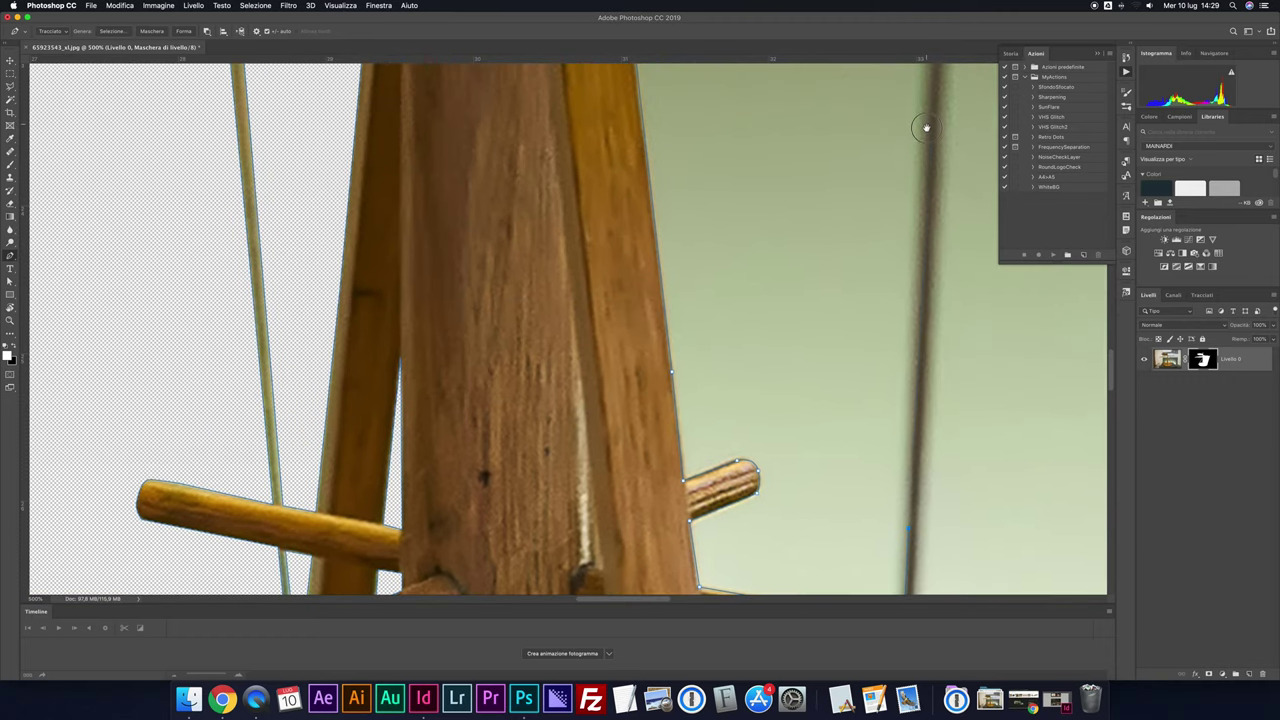
{"action": "scroll", "coordinate": [920, 200], "scroll_direction": "up", "scroll_amount": 4}
{"action": "scroll", "coordinate": [918, 176], "scroll_direction": "up", "scroll_amount": 1}
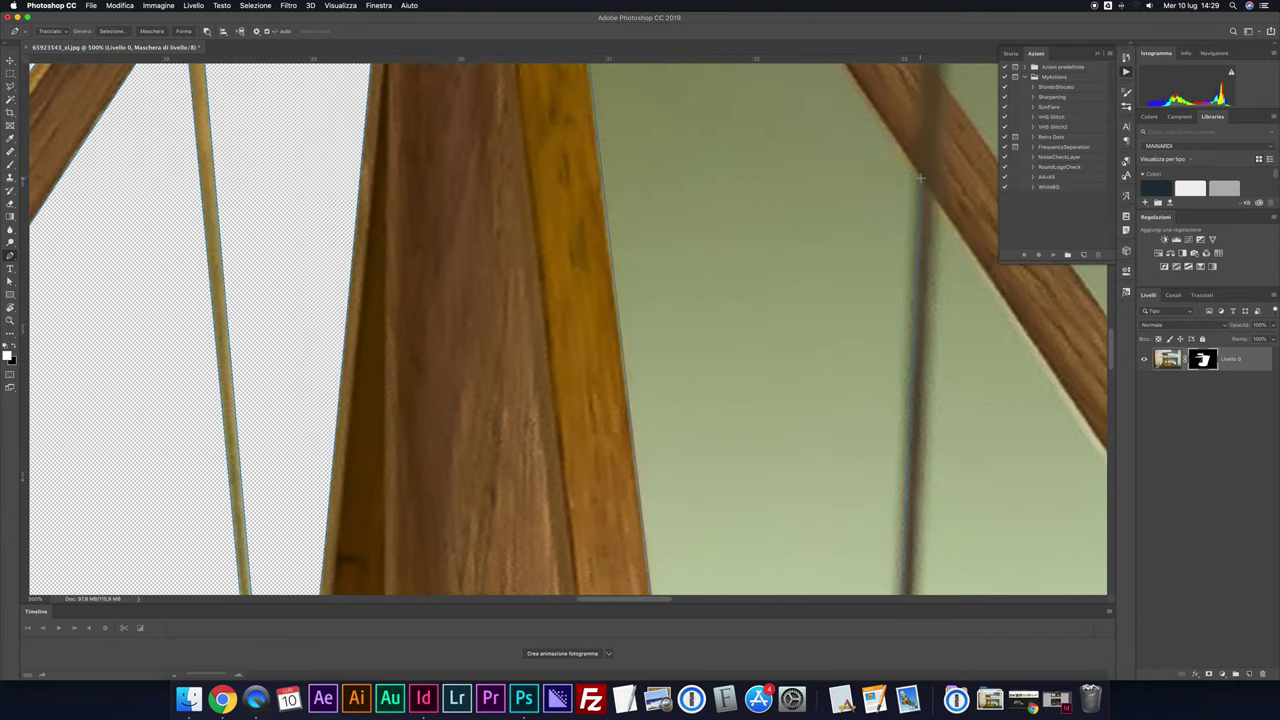
{"action": "scroll", "coordinate": [920, 200], "scroll_direction": "up", "scroll_amount": 4}
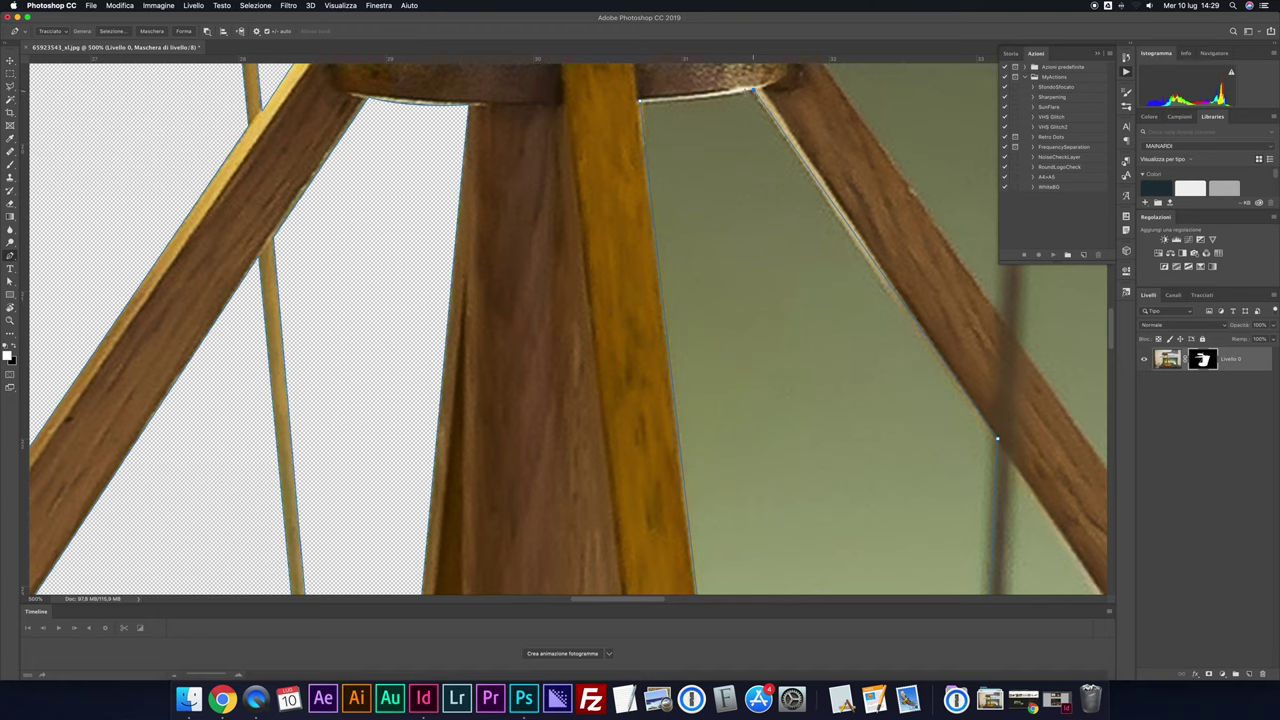
{"action": "left_click", "coordinate": [640, 101]}
{"action": "right_click", "coordinate": [676, 132]}
{"action": "left_click", "coordinate": [717, 180]}
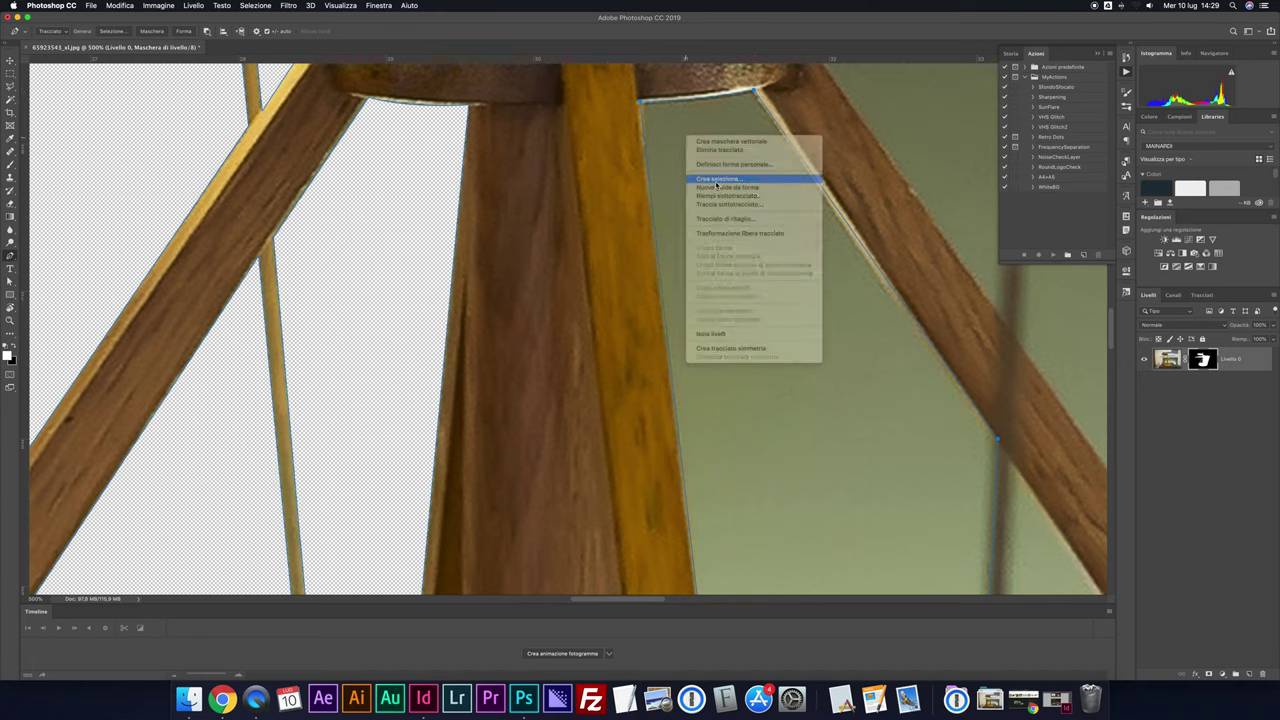
{"action": "key", "text": "Return"}
{"action": "key", "text": "Delete"}
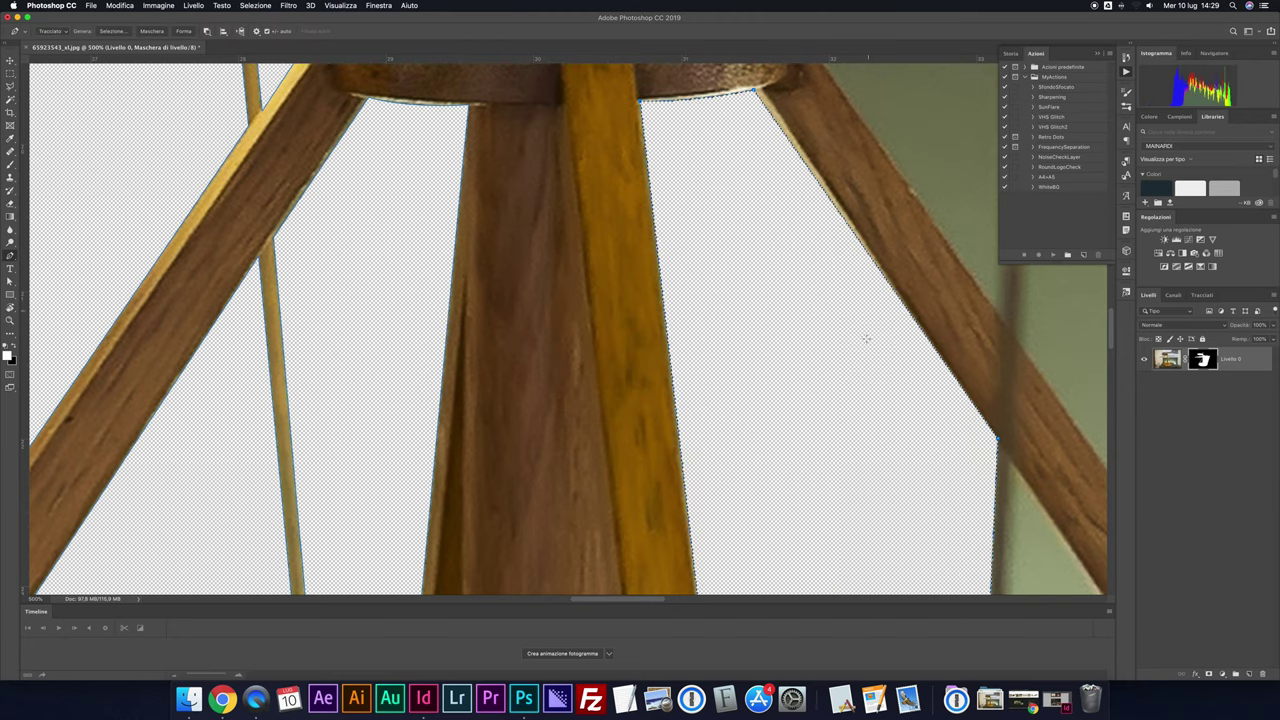
Trace the gap's outline along the wooden base edge and up the post
{"action": "scroll", "coordinate": [862, 340], "scroll_direction": "down", "scroll_amount": 5}
{"action": "scroll", "coordinate": [862, 340], "scroll_direction": "down", "scroll_amount": 5}
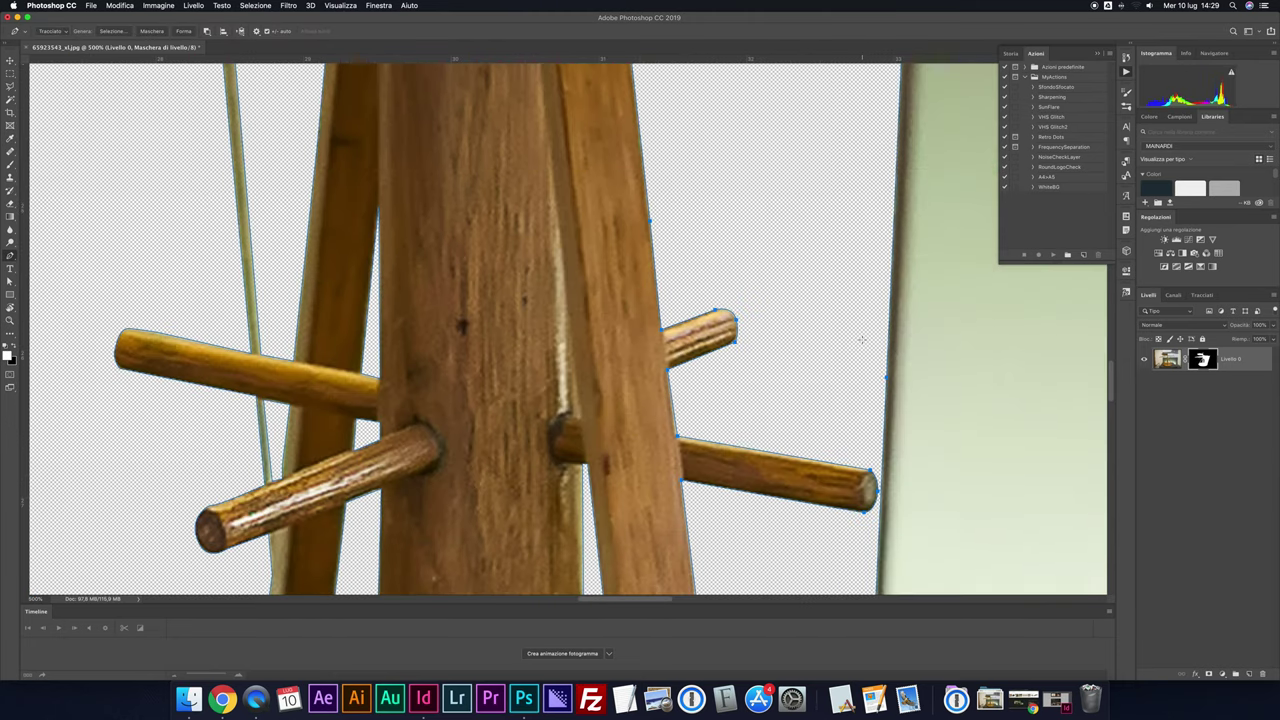
{"action": "scroll", "coordinate": [862, 340], "scroll_direction": "down", "scroll_amount": 5}
{"action": "scroll", "coordinate": [568, 329], "scroll_direction": "down", "scroll_amount": 1}
{"action": "scroll", "coordinate": [568, 329], "scroll_direction": "right", "scroll_amount": 3}
{"action": "scroll", "coordinate": [568, 329], "scroll_direction": "right", "scroll_amount": 3}
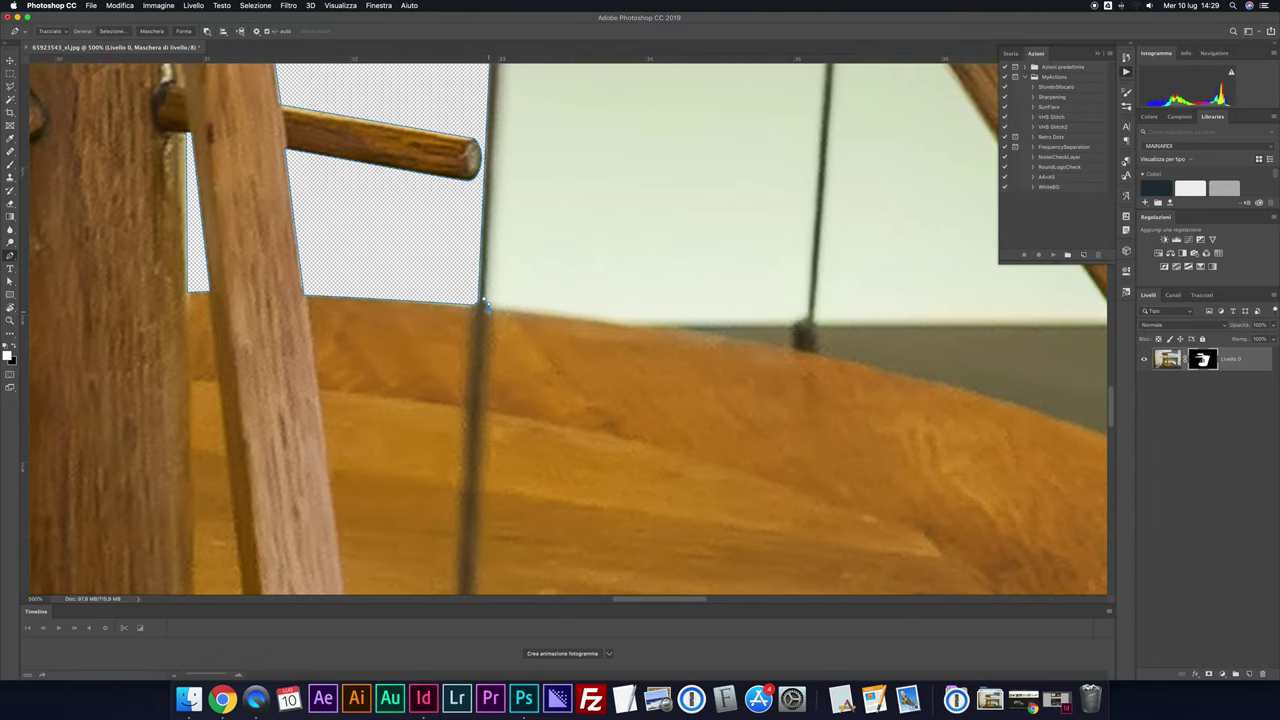
{"action": "left_click", "coordinate": [794, 348]}
{"action": "left_click_drag", "start_coordinate": [960, 378], "coordinate": [980, 382]}
{"action": "key", "text": "ctrl+z"}
{"action": "left_click_drag", "start_coordinate": [808, 318], "coordinate": [835, 311]}
{"action": "left_click_drag", "start_coordinate": [806, 220], "coordinate": [781, 445]}
{"action": "left_click", "coordinate": [800, 128]}
{"action": "left_click_drag", "start_coordinate": [800, 128], "coordinate": [810, 135]}
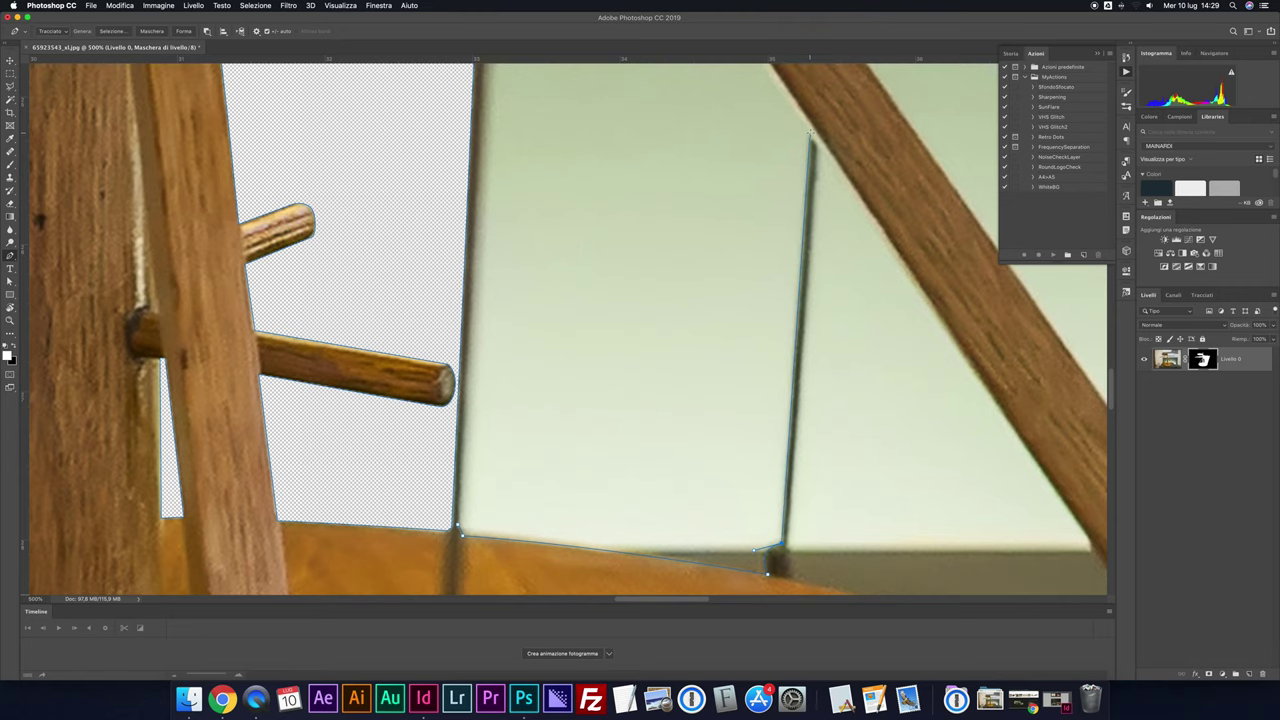
Finish the outline along the diagonal strut and wire, then mask out the green patch
{"action": "scroll", "coordinate": [826, 229], "scroll_direction": "up", "scroll_amount": 5}
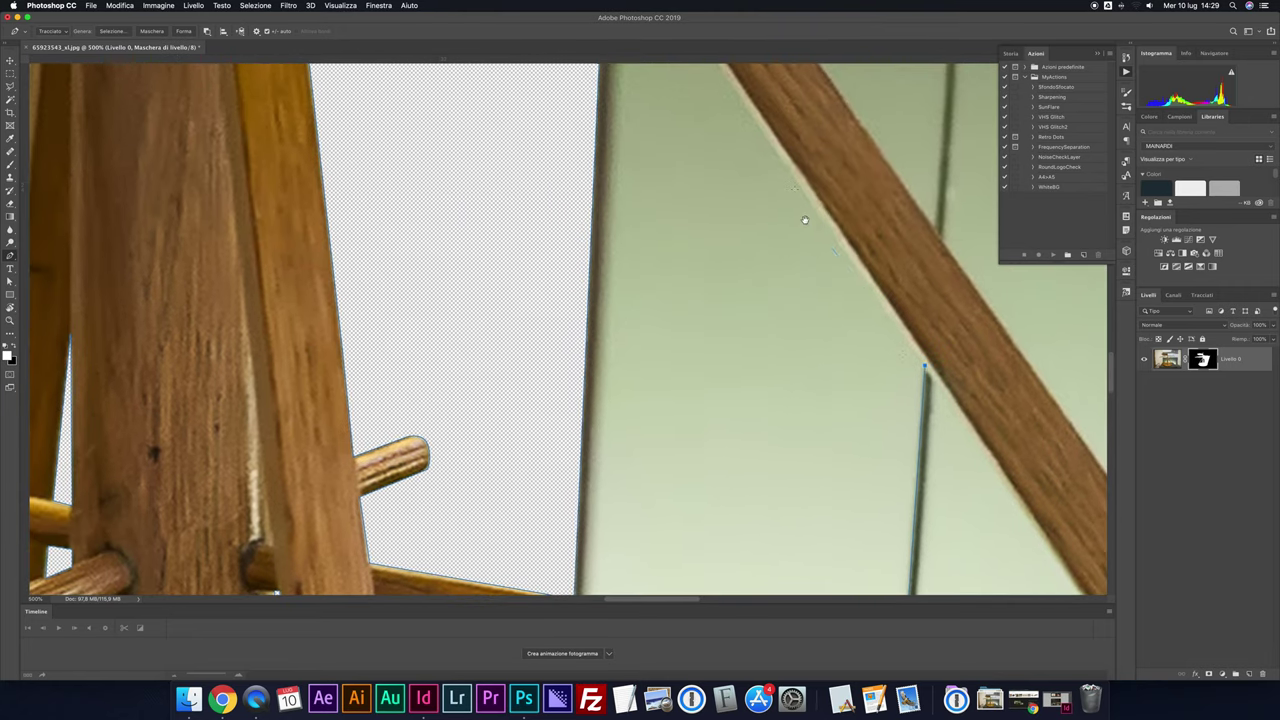
{"action": "scroll", "coordinate": [842, 276], "scroll_direction": "up", "scroll_amount": 5}
{"action": "left_click", "coordinate": [742, 100]}
{"action": "left_click_drag", "start_coordinate": [742, 100], "coordinate": [712, 56]}
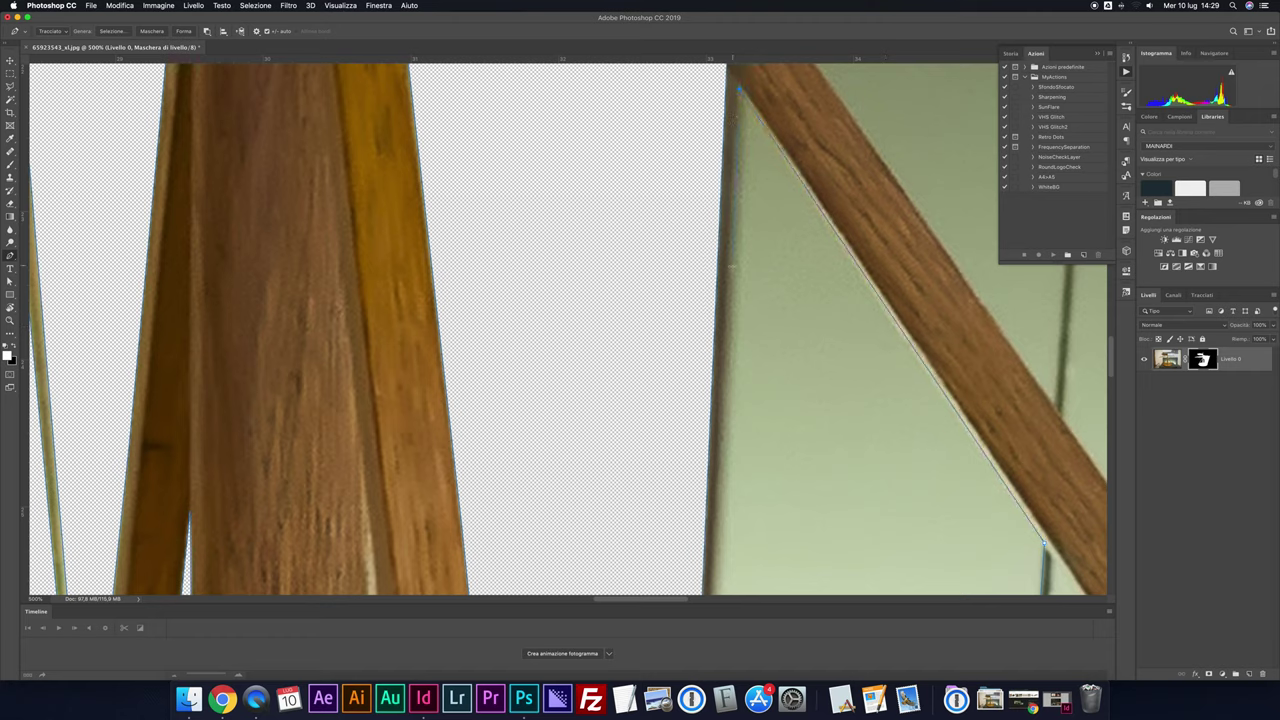
{"action": "scroll", "coordinate": [740, 289], "scroll_direction": "down", "scroll_amount": 4}
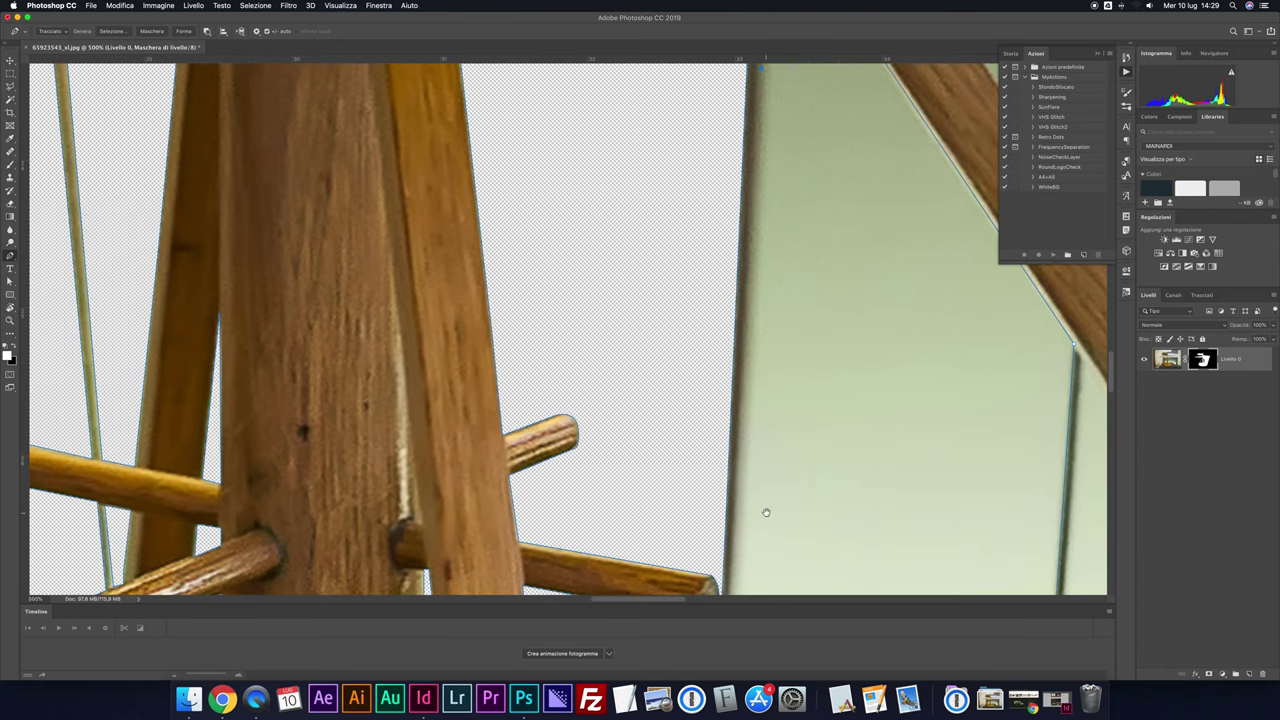
{"action": "scroll", "coordinate": [766, 512], "scroll_direction": "down", "scroll_amount": 4}
{"action": "left_click", "coordinate": [737, 432]}
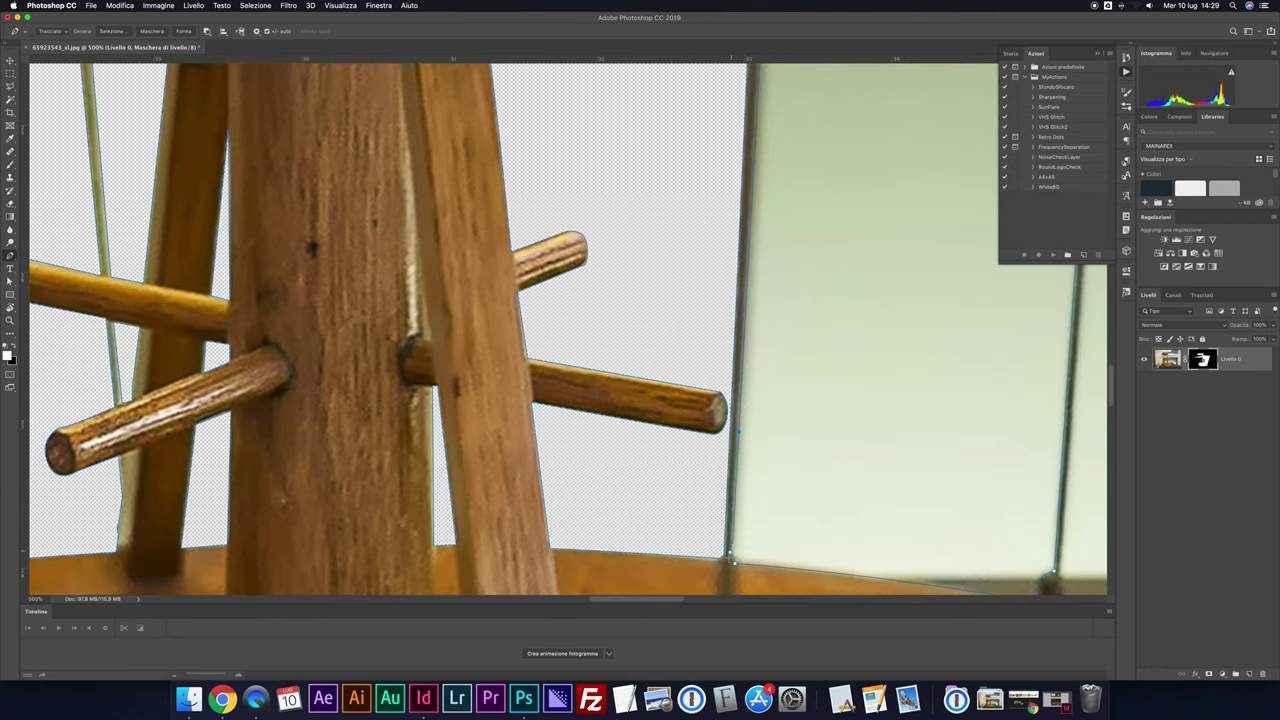
{"action": "right_click", "coordinate": [799, 429]}
{"action": "left_click", "coordinate": [808, 466]}
{"action": "key", "text": "Return"}
{"action": "key", "text": "Delete"}
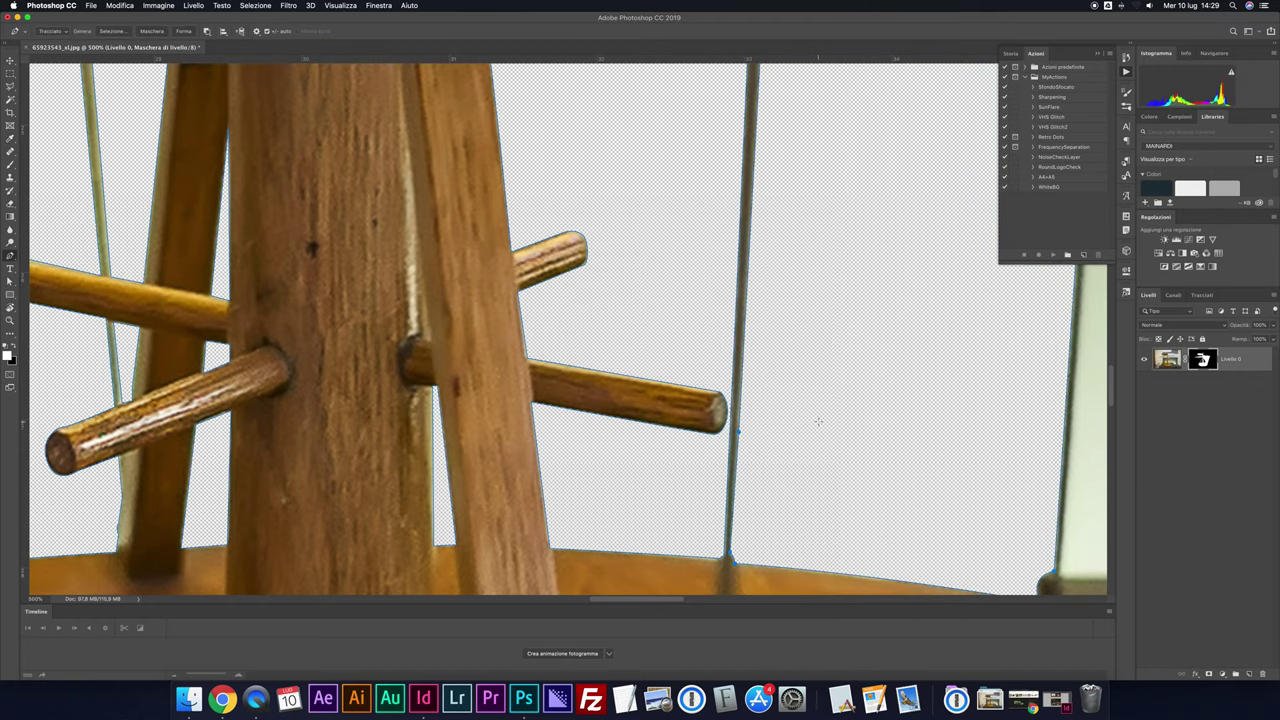
{"action": "scroll", "coordinate": [818, 422], "scroll_direction": "down", "scroll_amount": 1}
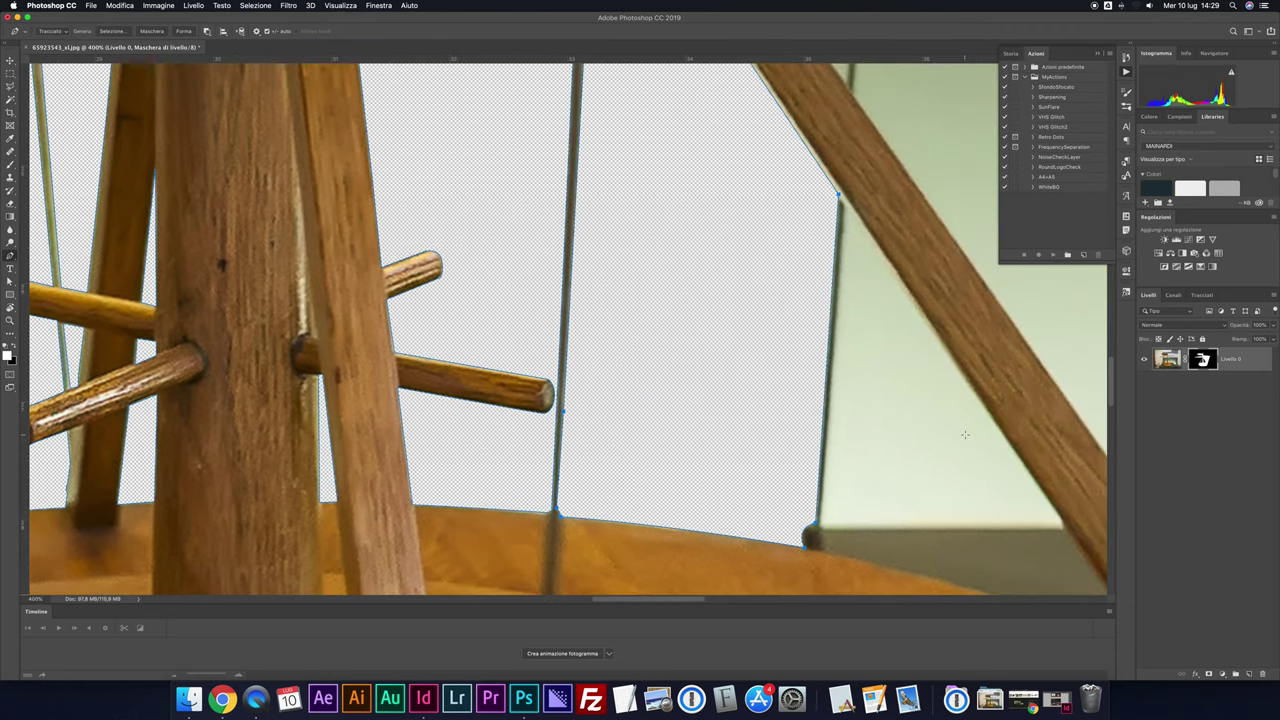
{"action": "scroll", "coordinate": [963, 434], "scroll_direction": "up", "scroll_amount": 1}
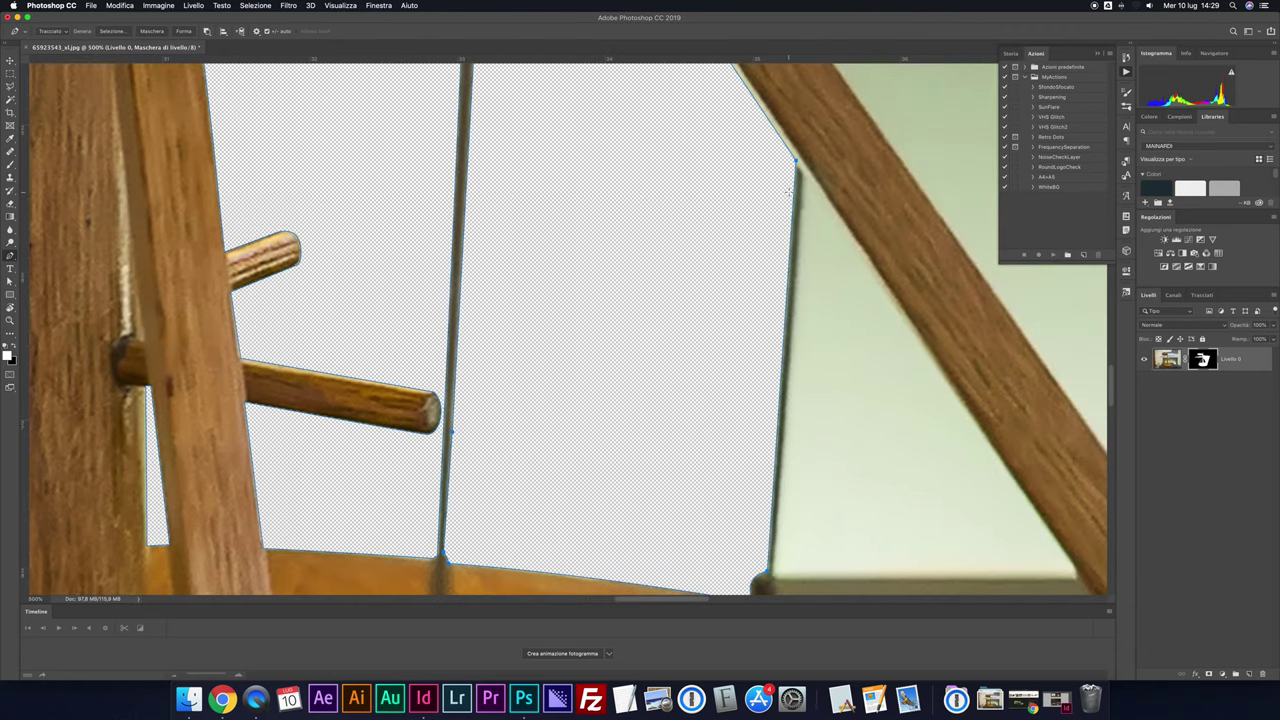
Trace along the base edge to the thin wire's ball end
{"action": "scroll", "coordinate": [800, 171], "scroll_direction": "up", "scroll_amount": 1}
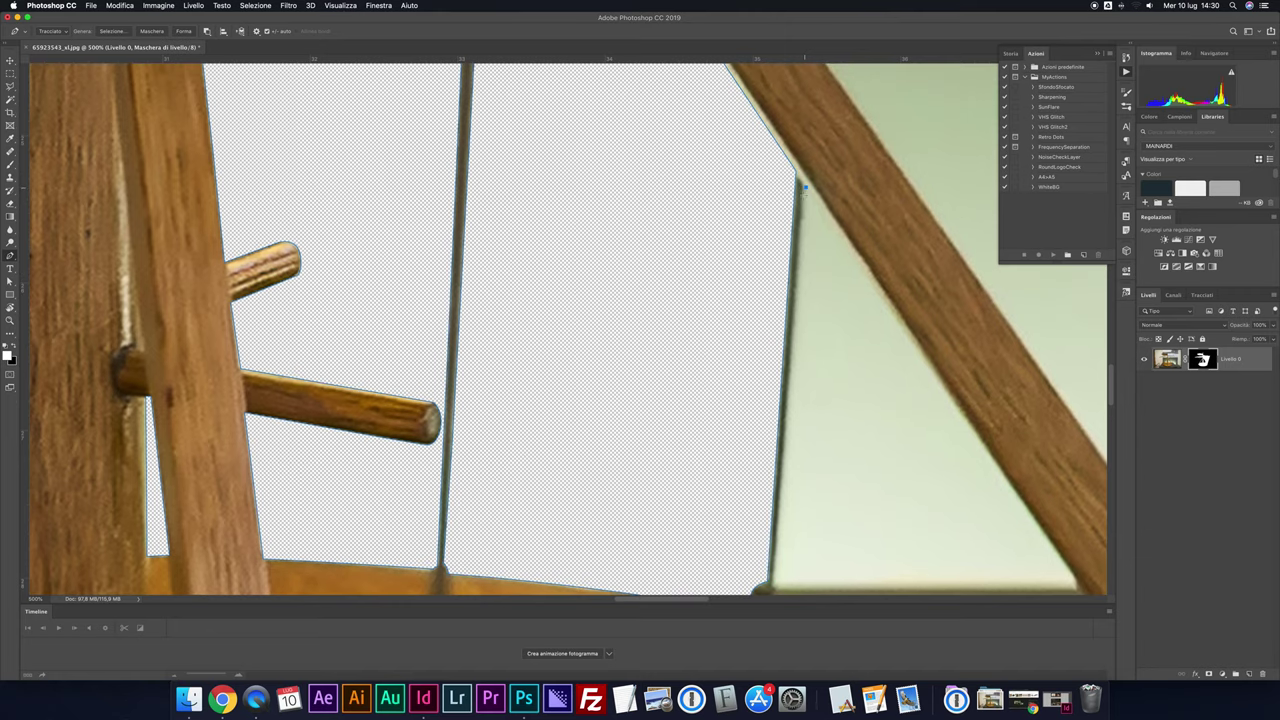
{"action": "scroll", "coordinate": [923, 429], "scroll_direction": "down", "scroll_amount": 3}
{"action": "scroll", "coordinate": [923, 429], "scroll_direction": "right", "scroll_amount": 2}
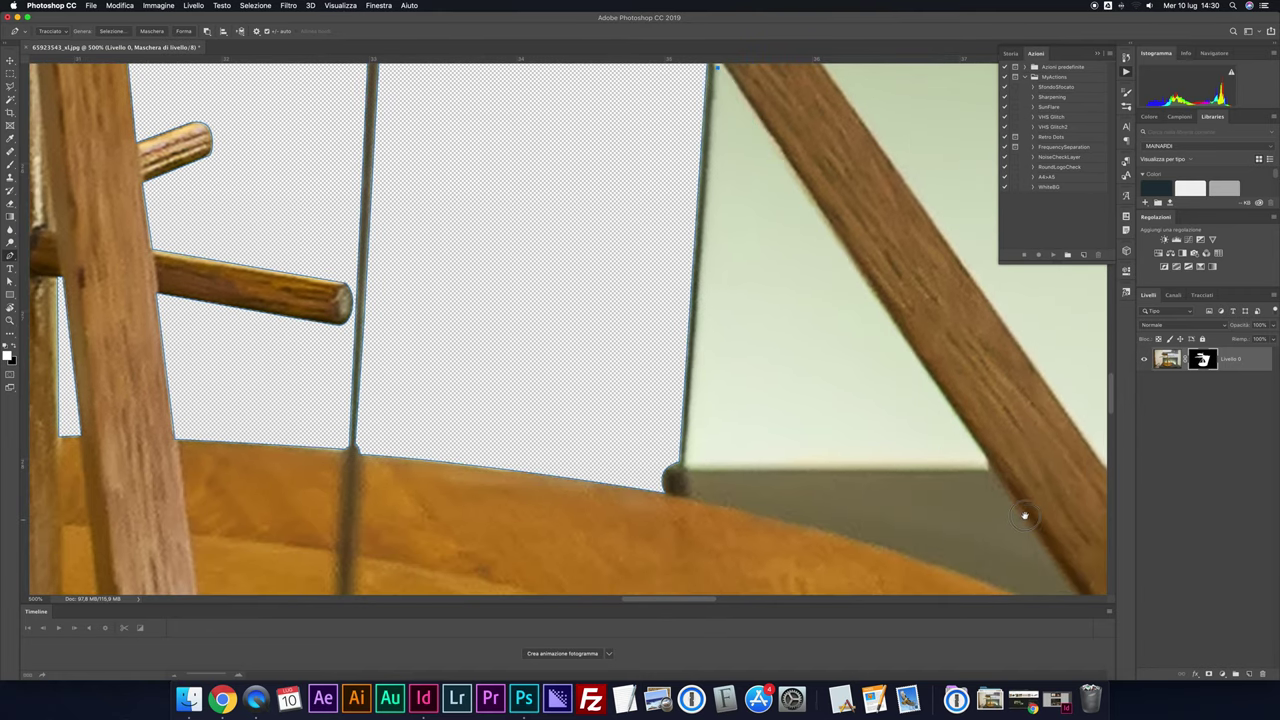
{"action": "left_click_drag", "start_coordinate": [1022, 512], "coordinate": [882, 382]}
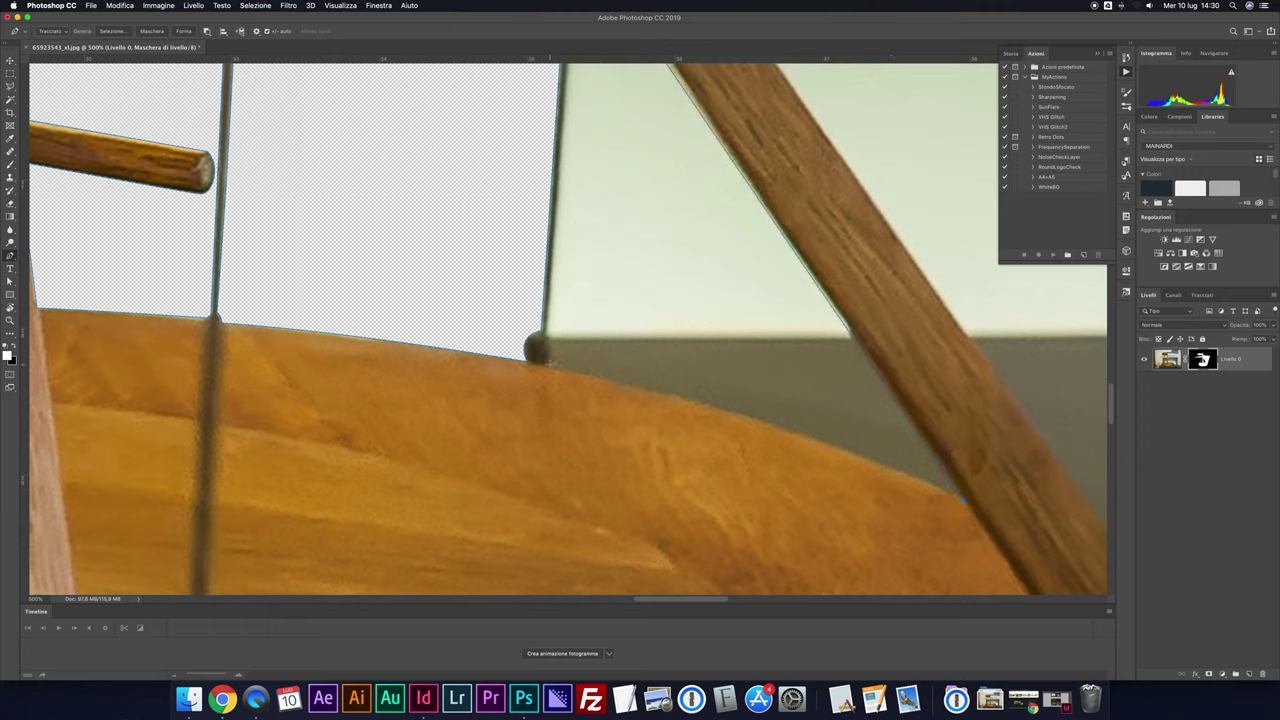
{"action": "left_click_drag", "start_coordinate": [543, 364], "coordinate": [387, 343]}
{"action": "left_click", "coordinate": [547, 363], "text": "alt"}
{"action": "left_click", "coordinate": [556, 345]}
Close the outline where the wire meets the strut, delete the wedge, and zoom out
{"action": "scroll", "coordinate": [578, 255], "scroll_direction": "up", "scroll_amount": 5}
{"action": "left_click", "coordinate": [543, 182]}
{"action": "right_click", "coordinate": [566, 237]}
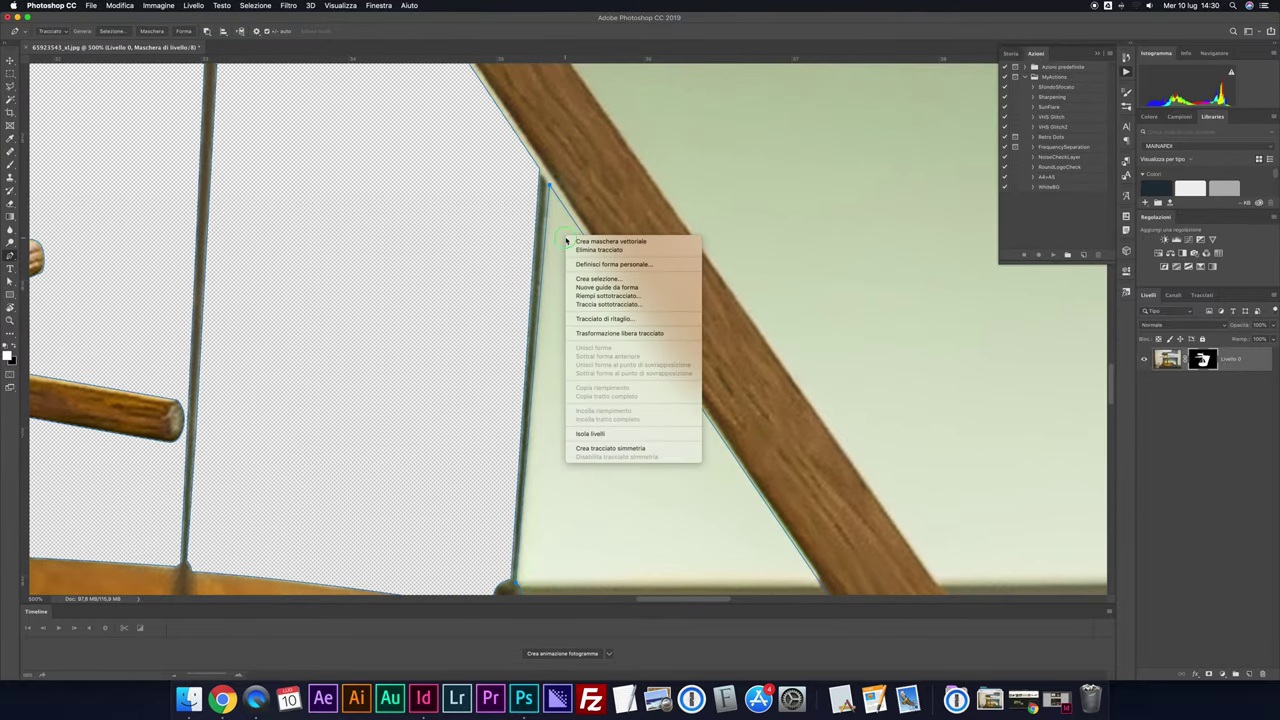
{"action": "left_click", "coordinate": [586, 279]}
{"action": "key", "text": "Return"}
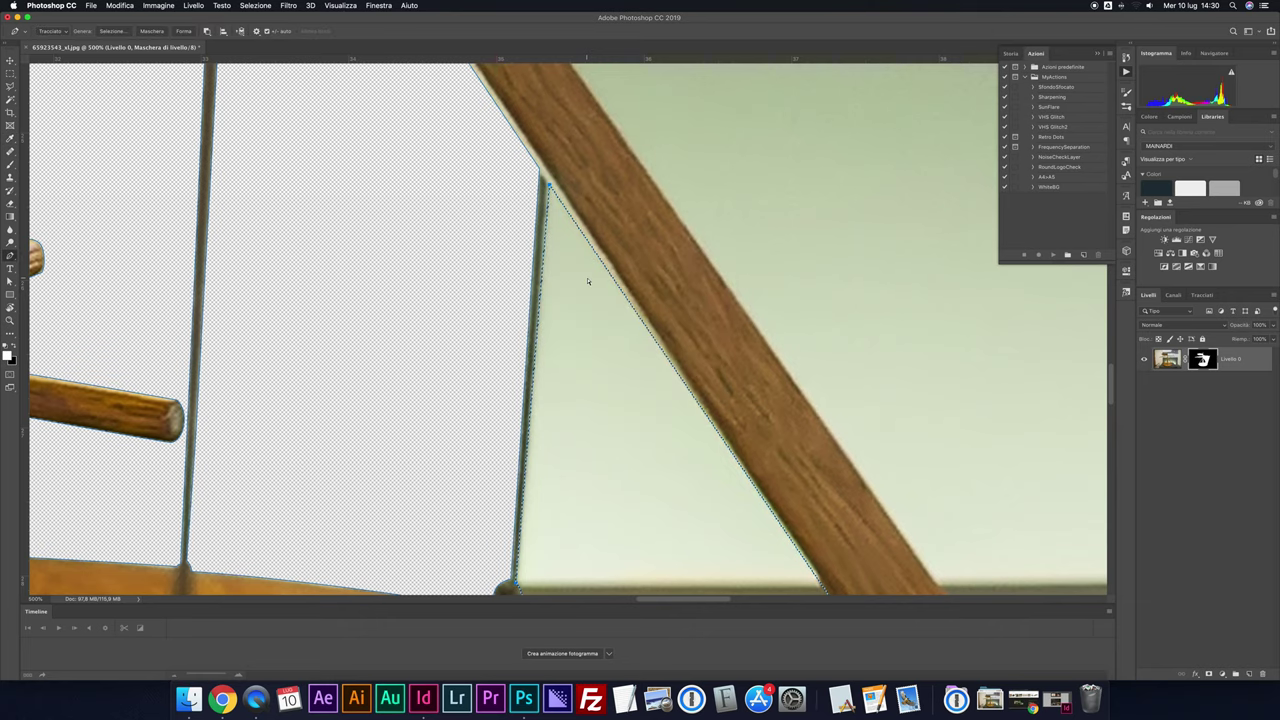
{"action": "key", "text": "Delete"}
{"action": "key", "text": "ctrl+minus"}
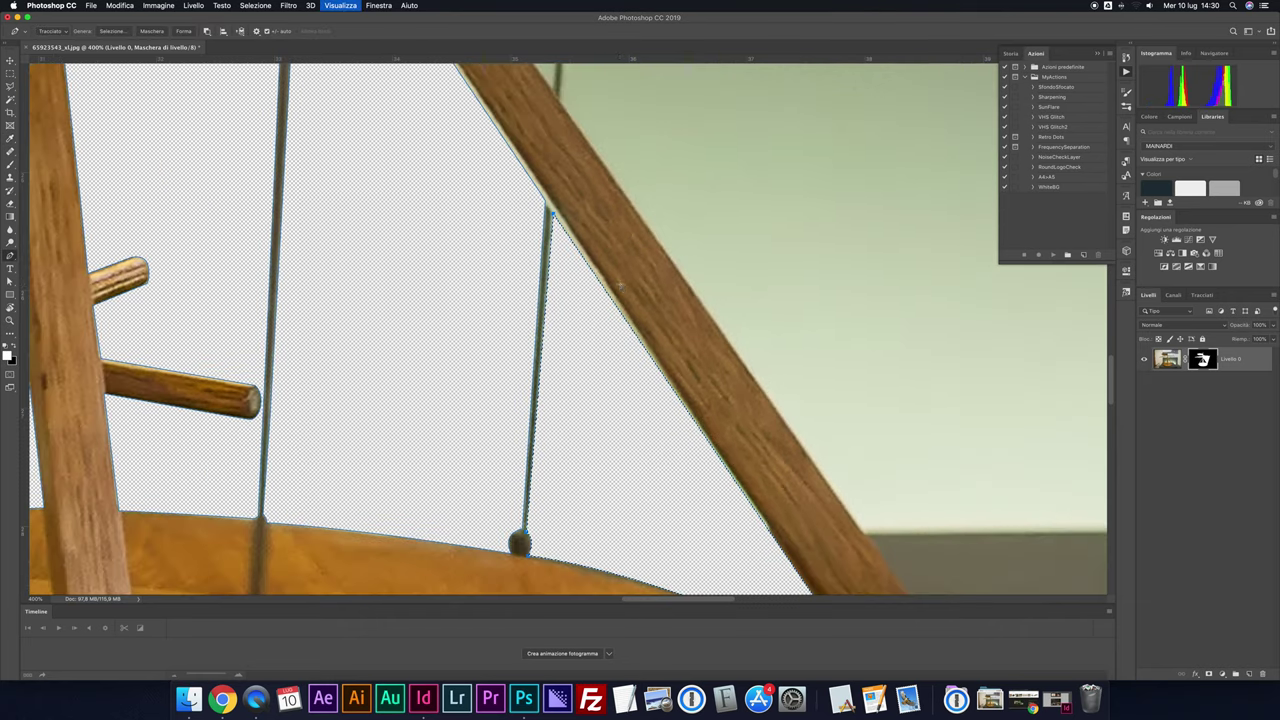
{"action": "key", "text": "ctrl+minus"}
{"action": "key", "text": "ctrl+minus"}
{"action": "key", "text": "ctrl+minus"}
{"action": "scroll", "coordinate": [716, 405], "scroll_direction": "down", "scroll_amount": 3}
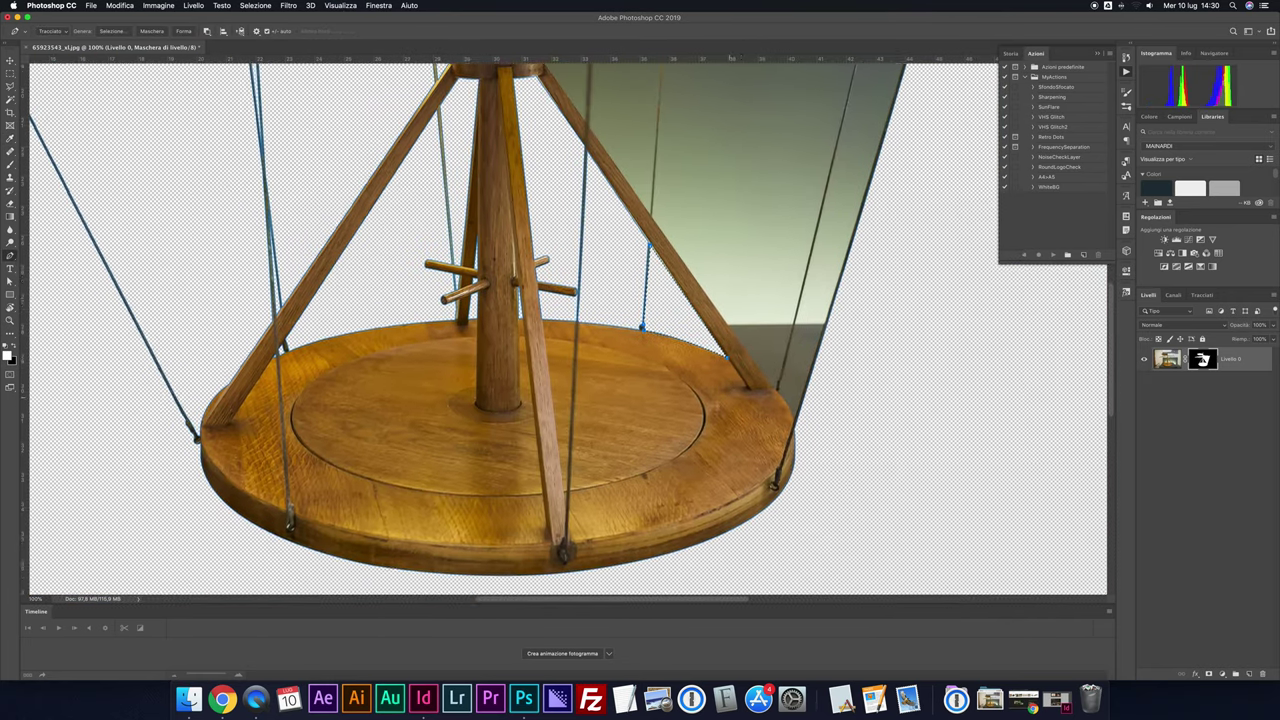
Zoom in and trace a rectangular outline from the mast edge across to the rod
{"action": "scroll", "coordinate": [716, 405], "scroll_direction": "down", "scroll_amount": 3}
{"action": "scroll", "coordinate": [716, 405], "scroll_direction": "up", "scroll_amount": 3}
{"action": "scroll", "coordinate": [716, 405], "scroll_direction": "up", "scroll_amount": 1}
{"action": "scroll", "coordinate": [716, 405], "scroll_direction": "up", "scroll_amount": 5}
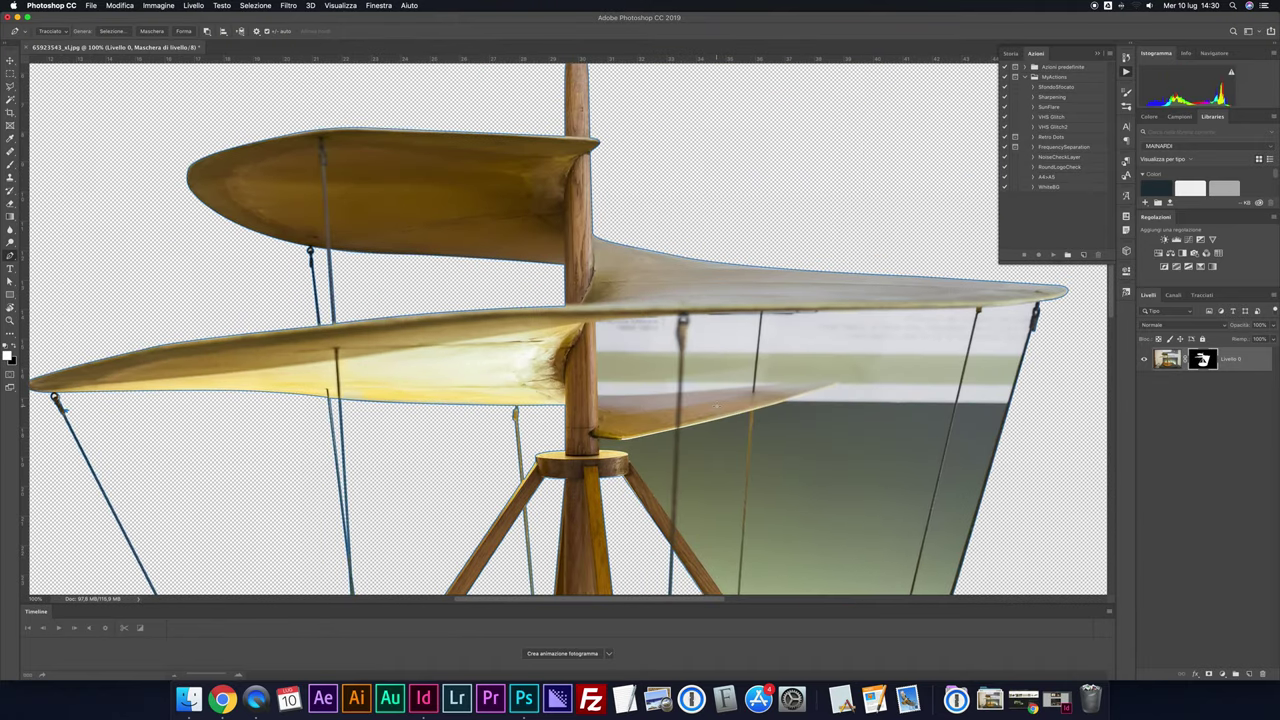
{"action": "key", "text": "ctrl+plus"}
{"action": "key", "text": "ctrl+plus"}
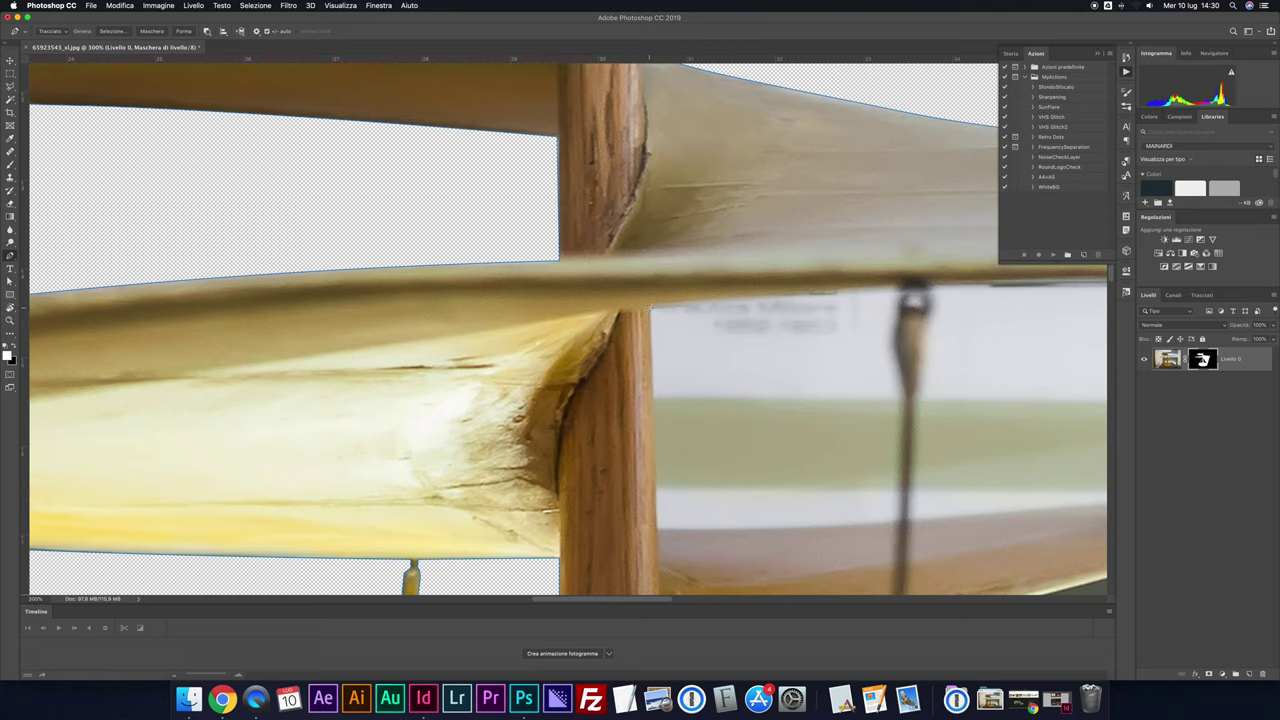
{"action": "left_click", "coordinate": [650, 307]}
{"action": "left_click", "coordinate": [652, 397]}
{"action": "left_click", "coordinate": [905, 399]}
{"action": "left_click", "coordinate": [905, 376]}
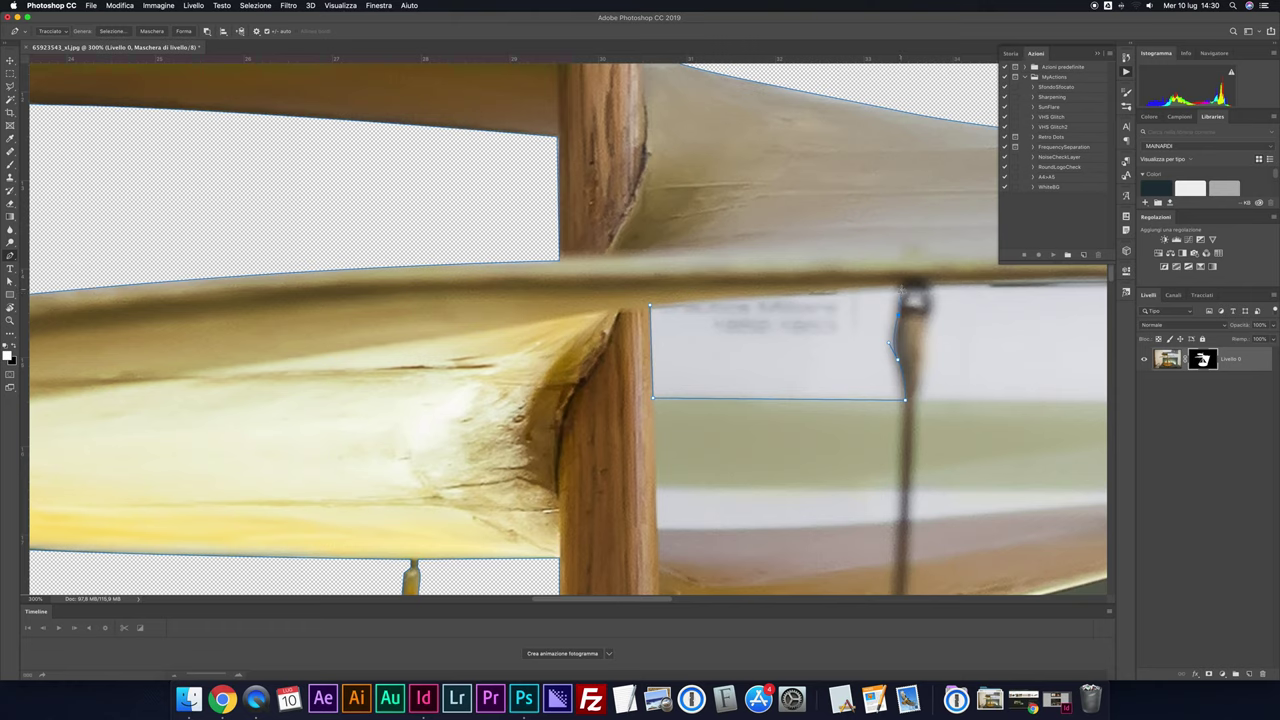
{"action": "left_click", "coordinate": [903, 290]}
{"action": "left_click", "coordinate": [652, 306]}
Convert the outline to a selection, delete the patch from the mask, and zoom out
{"action": "right_click", "coordinate": [718, 332]}
{"action": "left_click", "coordinate": [737, 374]}
{"action": "key", "text": "Return"}
{"action": "key", "text": "BackSpace"}
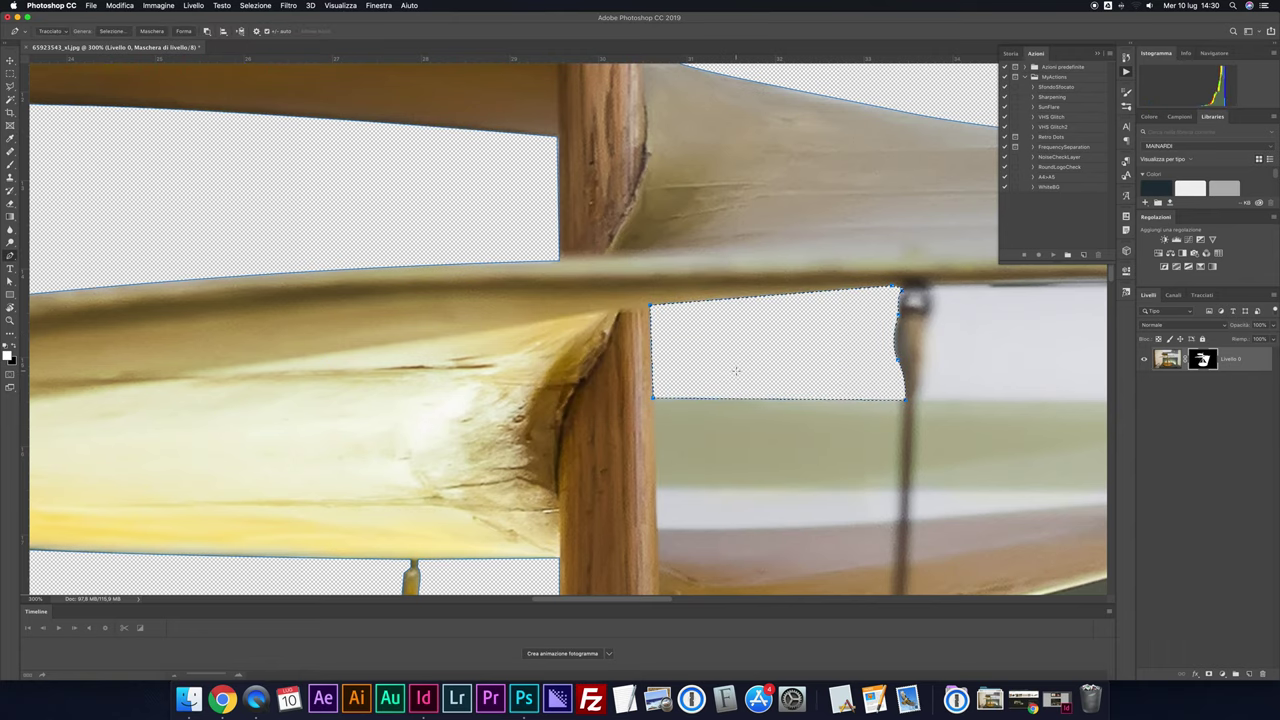
{"action": "scroll", "coordinate": [736, 371], "scroll_direction": "right", "scroll_amount": 5}
{"action": "scroll", "coordinate": [725, 390], "scroll_direction": "right", "scroll_amount": 1}
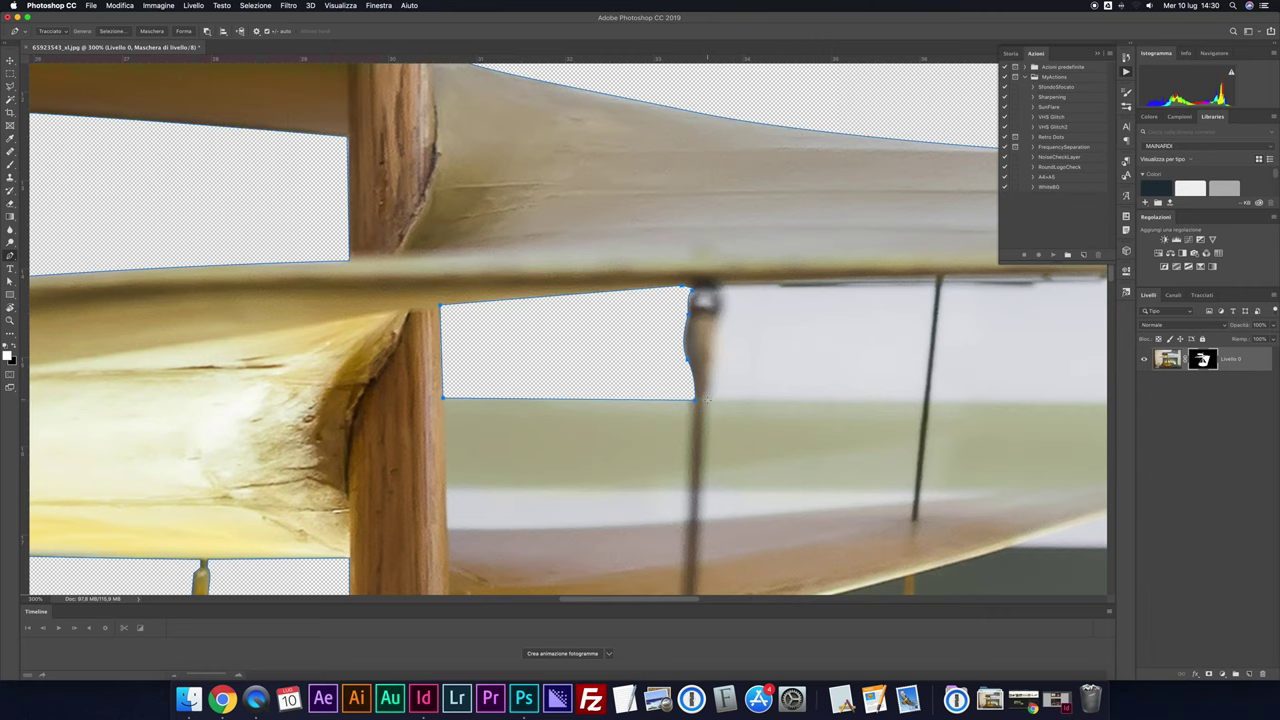
{"action": "scroll", "coordinate": [708, 398], "scroll_direction": "down", "scroll_amount": 3}
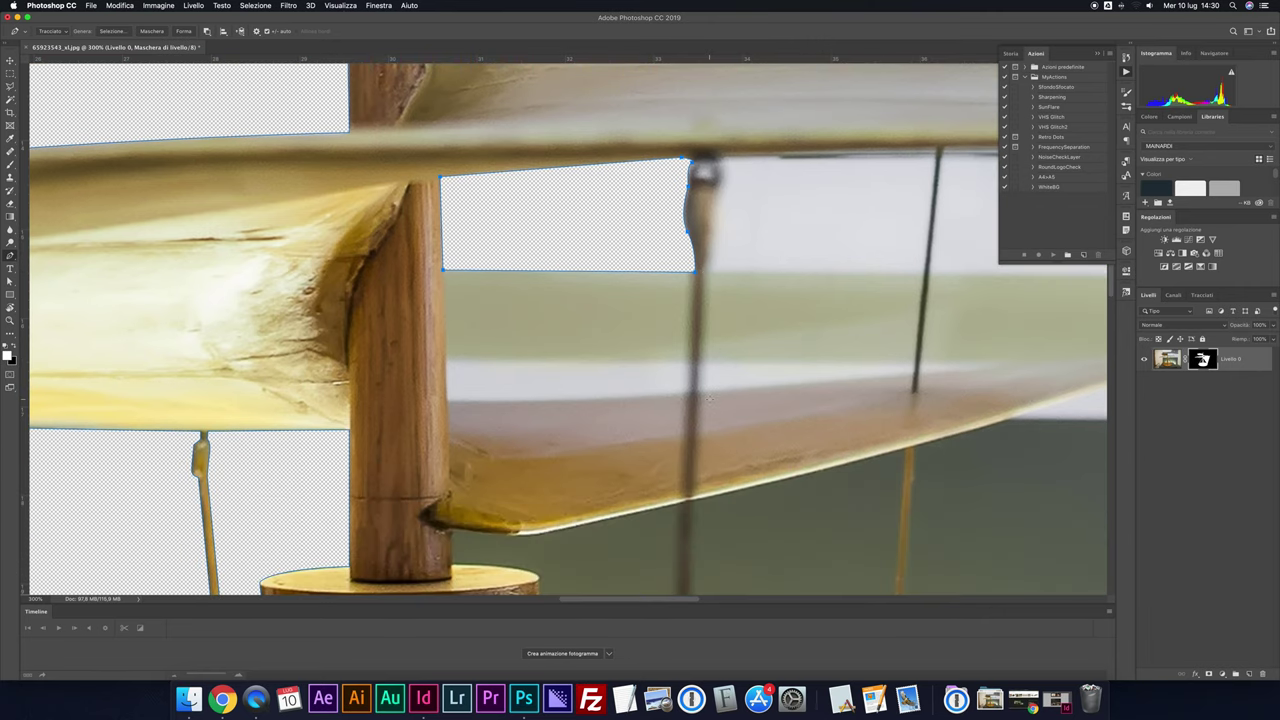
{"action": "key", "text": "ctrl+minus"}
{"action": "key", "text": "ctrl+minus"}
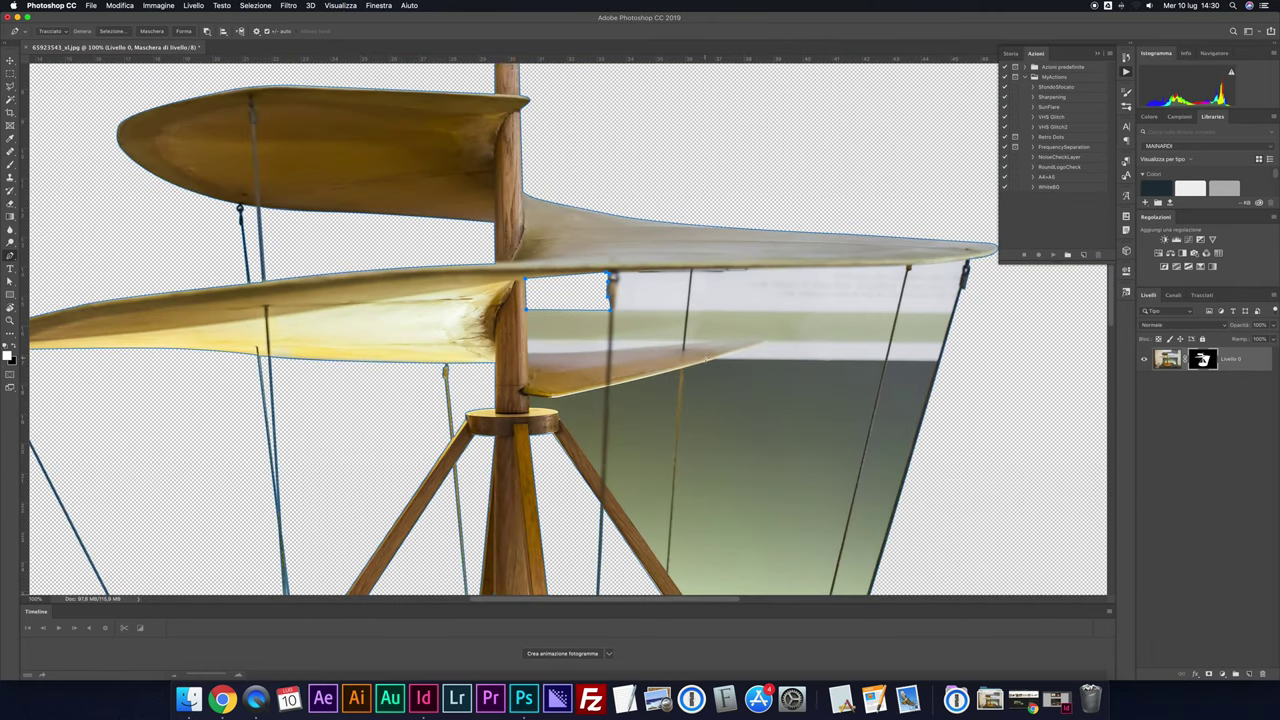
Undo the previous patch masking and the leftover outline points beside the mast
{"action": "key", "text": "ctrl+Return"}
{"action": "key", "text": "alt+BackSpace"}
{"action": "key", "text": "ctrl+z"}
{"action": "key", "text": "ctrl+z"}
{"action": "key", "text": "ctrl+z"}
{"action": "key", "text": "ctrl+z"}
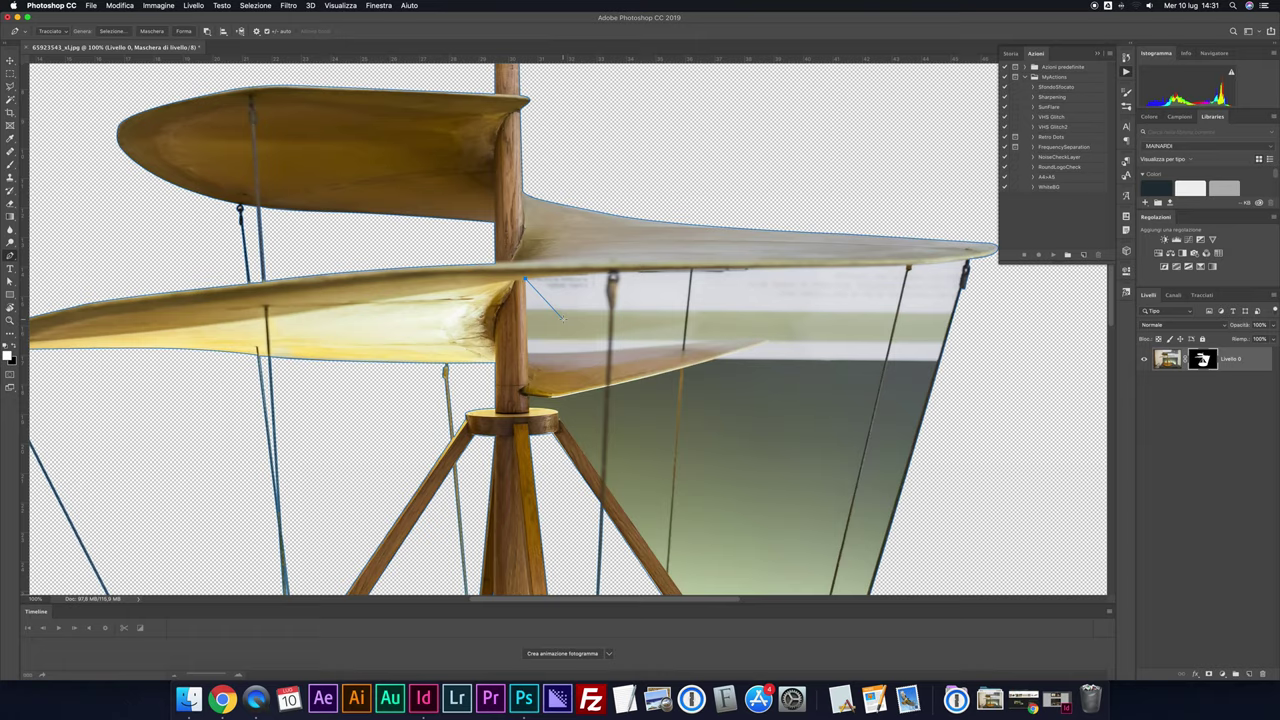
{"action": "key", "text": "ctrl+plus"}
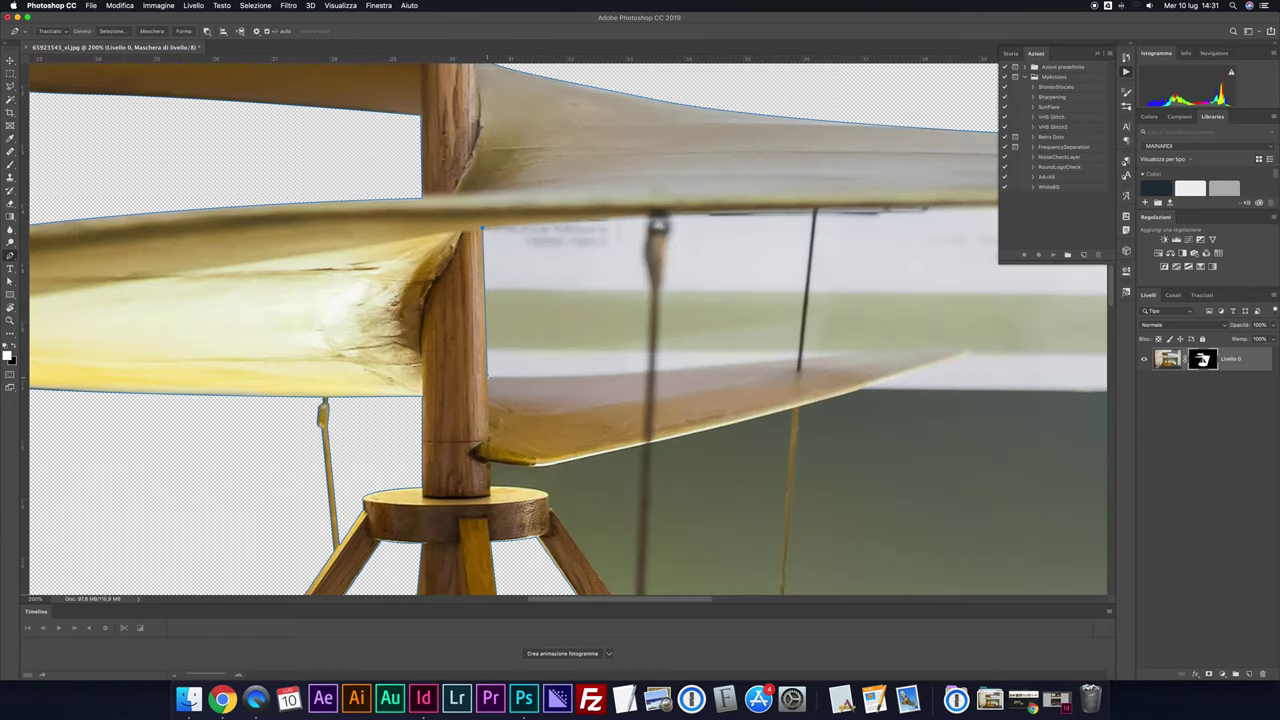
Retrace the patch along the mast edge and rod, then mask it to transparency
{"action": "left_click", "coordinate": [487, 377]}
{"action": "left_click", "coordinate": [650, 284]}
{"action": "left_click", "coordinate": [648, 220]}
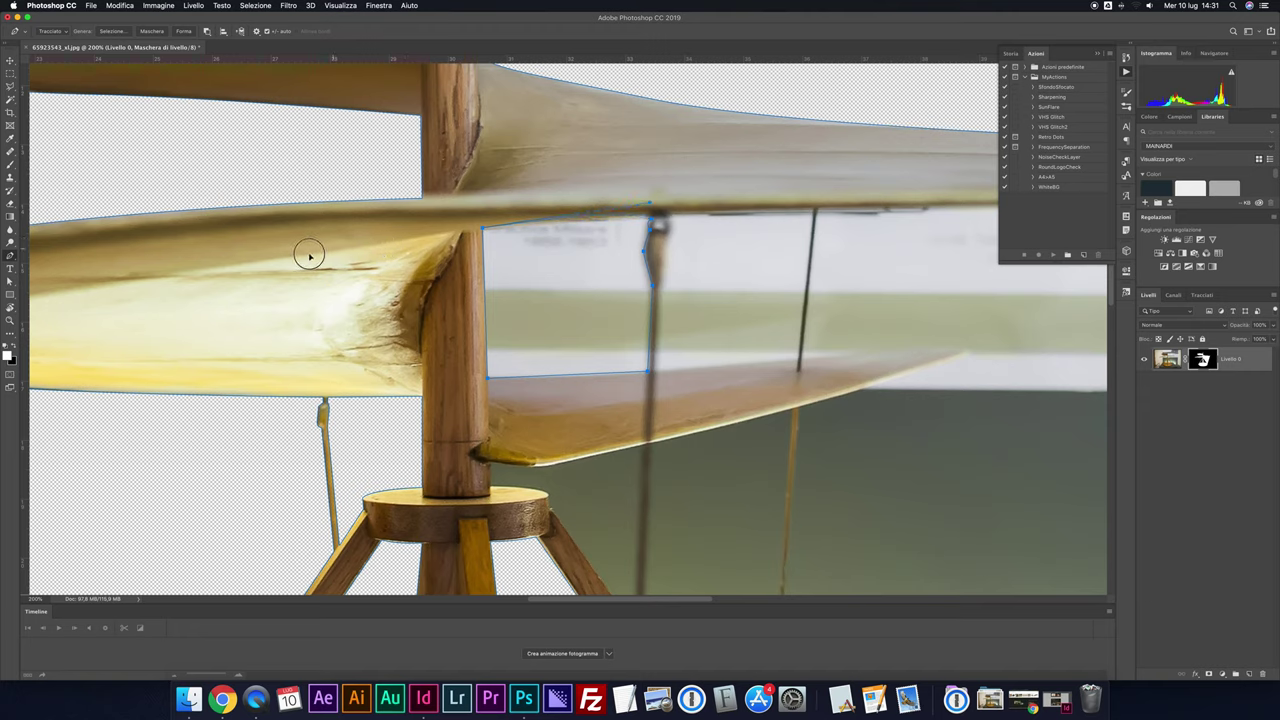
{"action": "right_click", "coordinate": [566, 249]}
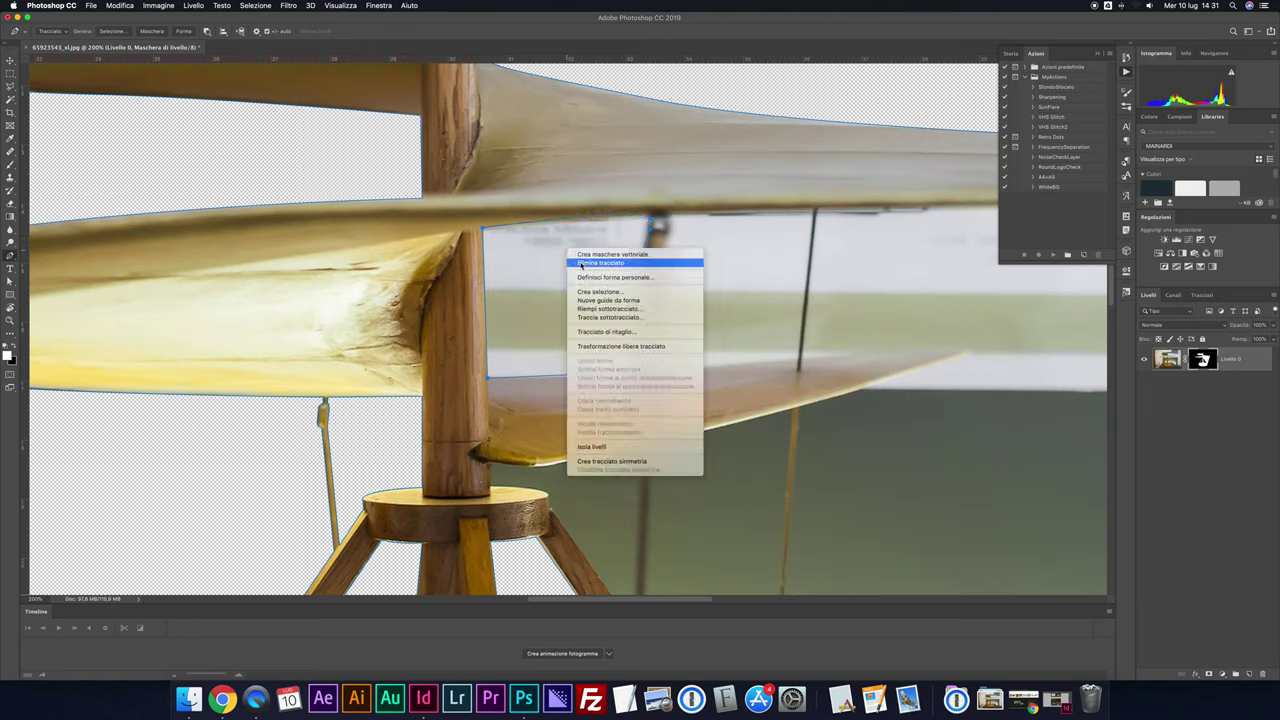
{"action": "left_click", "coordinate": [585, 292]}
{"action": "key", "text": "Return"}
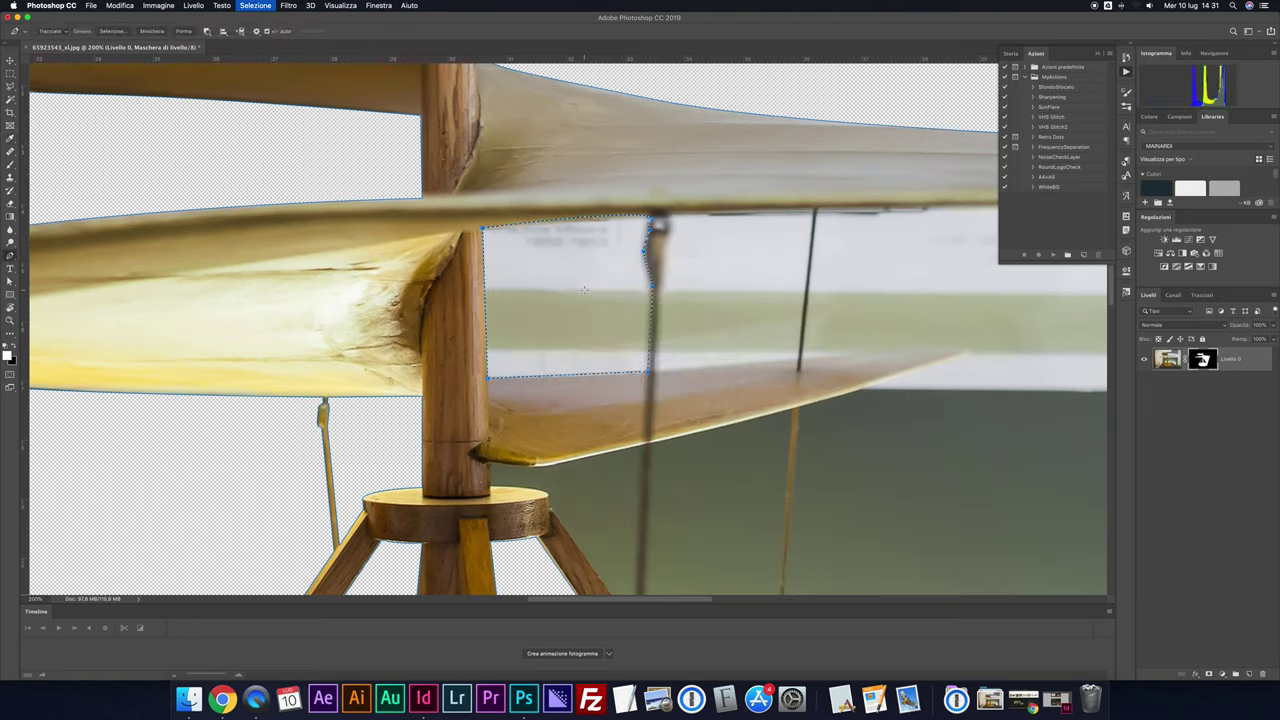
{"action": "key", "text": "Delete"}
{"action": "key", "text": "super+d"}
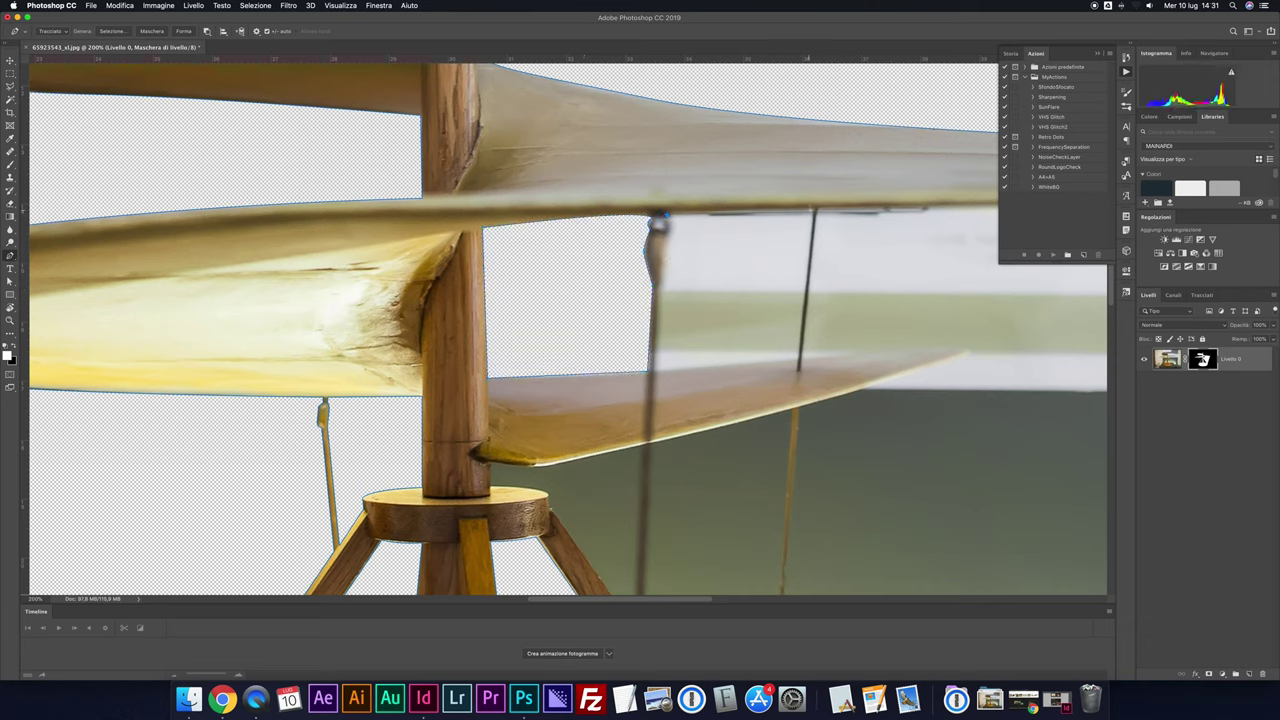
{"action": "key", "text": "super+plus"}
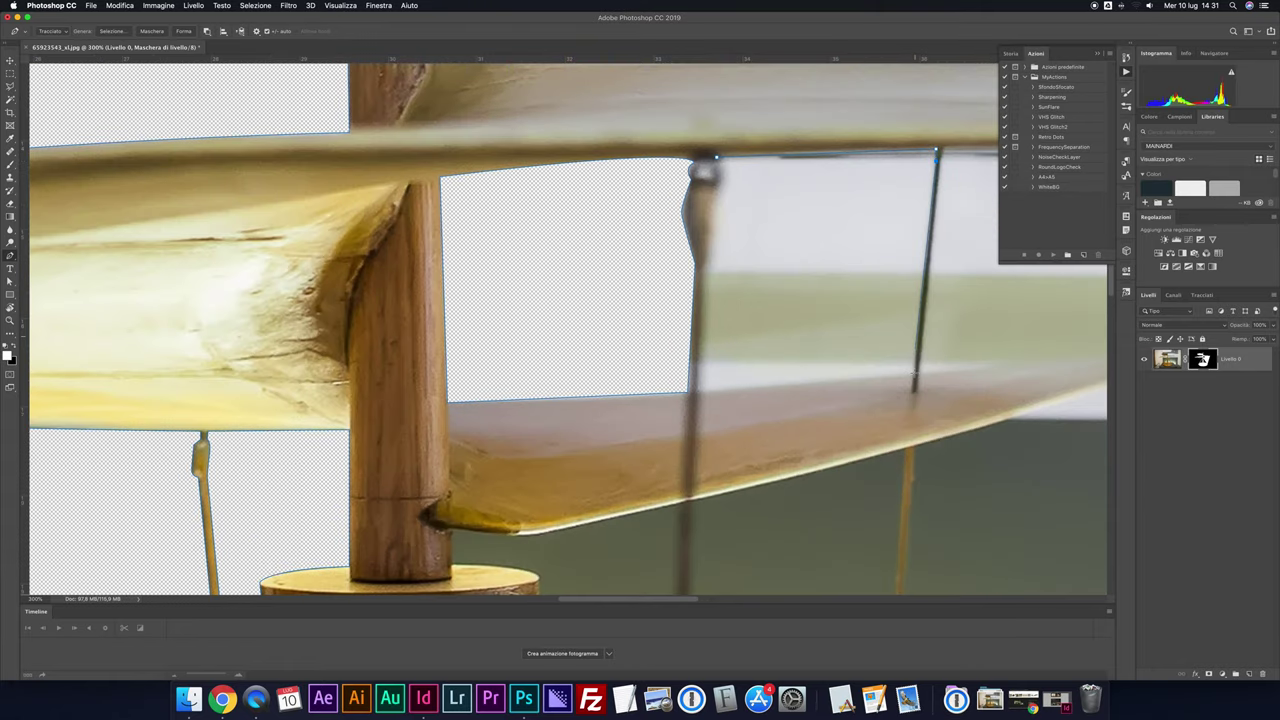
Trace a Pen outline along the rod, the blade edge and the next rod's curved top
{"action": "left_click", "coordinate": [913, 372]}
{"action": "left_click", "coordinate": [696, 390]}
{"action": "left_click", "coordinate": [707, 267]}
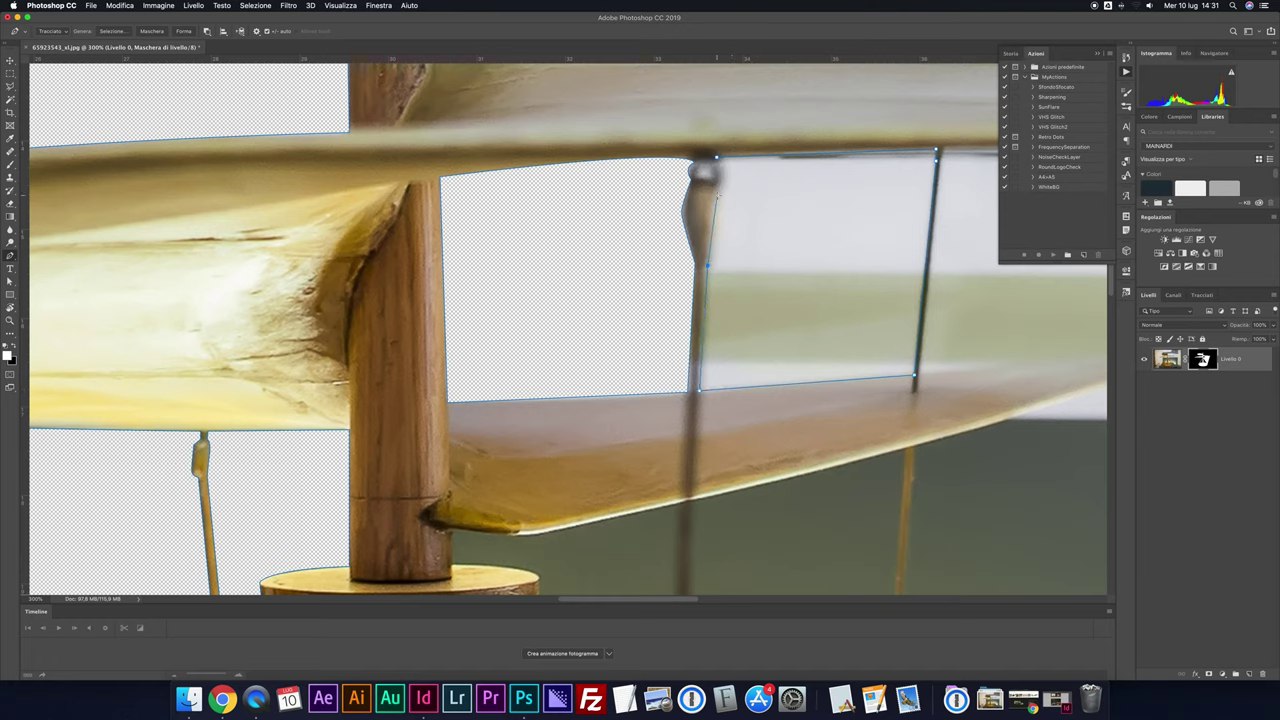
{"action": "left_click_drag", "start_coordinate": [715, 156], "coordinate": [712, 140]}
{"action": "left_click_drag", "start_coordinate": [718, 163], "coordinate": [697, 137]}
Turn the outline into a selection, fill it black in the mask and deselect
{"action": "right_click", "coordinate": [764, 186]}
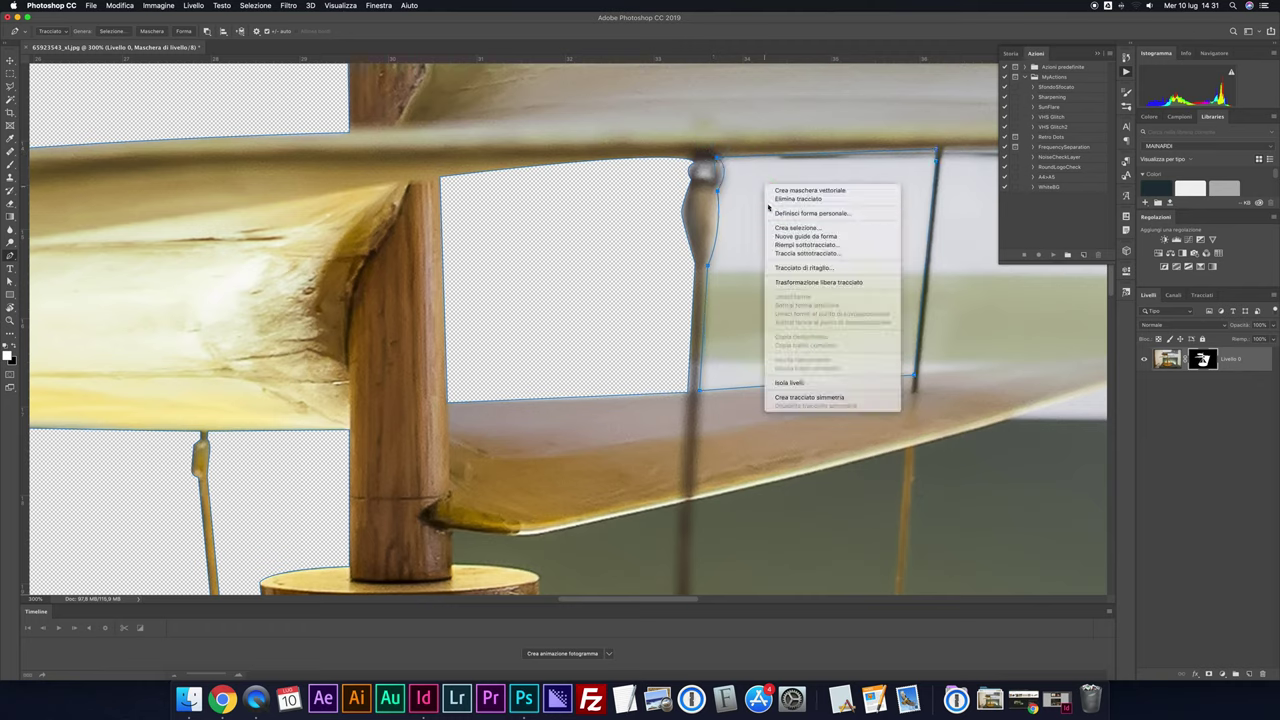
{"action": "left_click", "coordinate": [776, 227]}
{"action": "key", "text": "Return"}
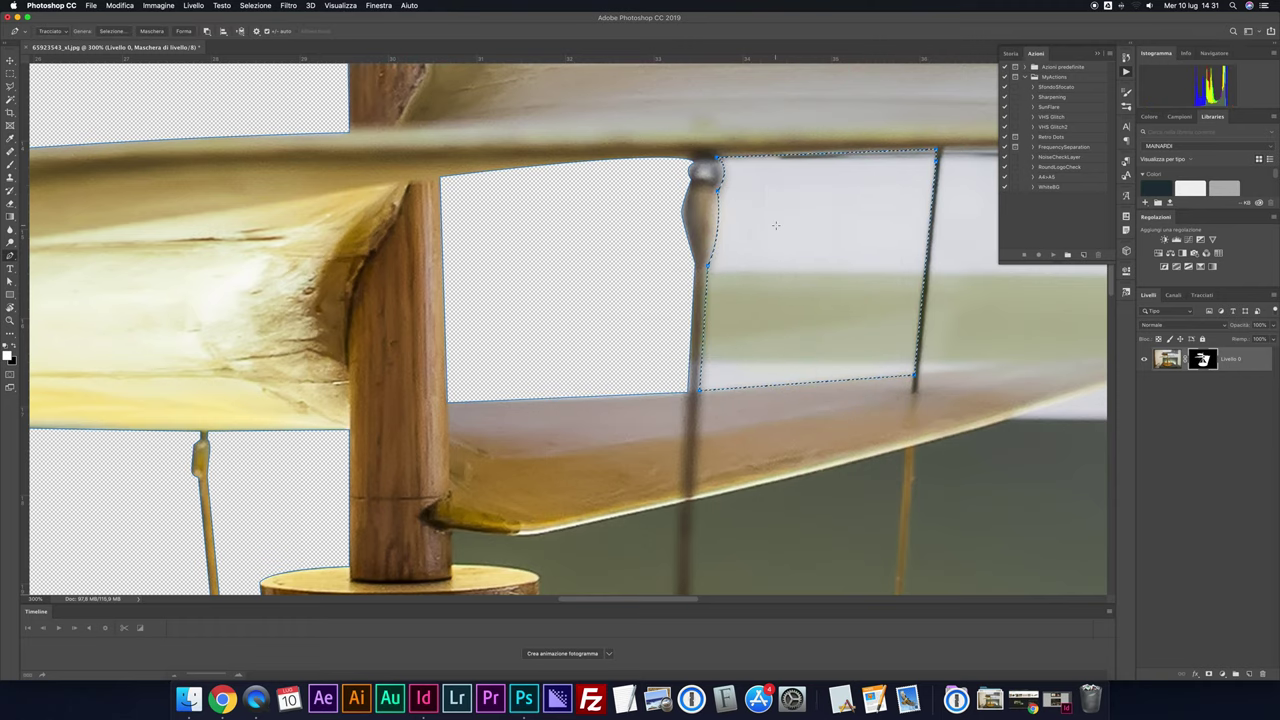
{"action": "key", "text": "BackSpace"}
{"action": "key", "text": "super+d"}
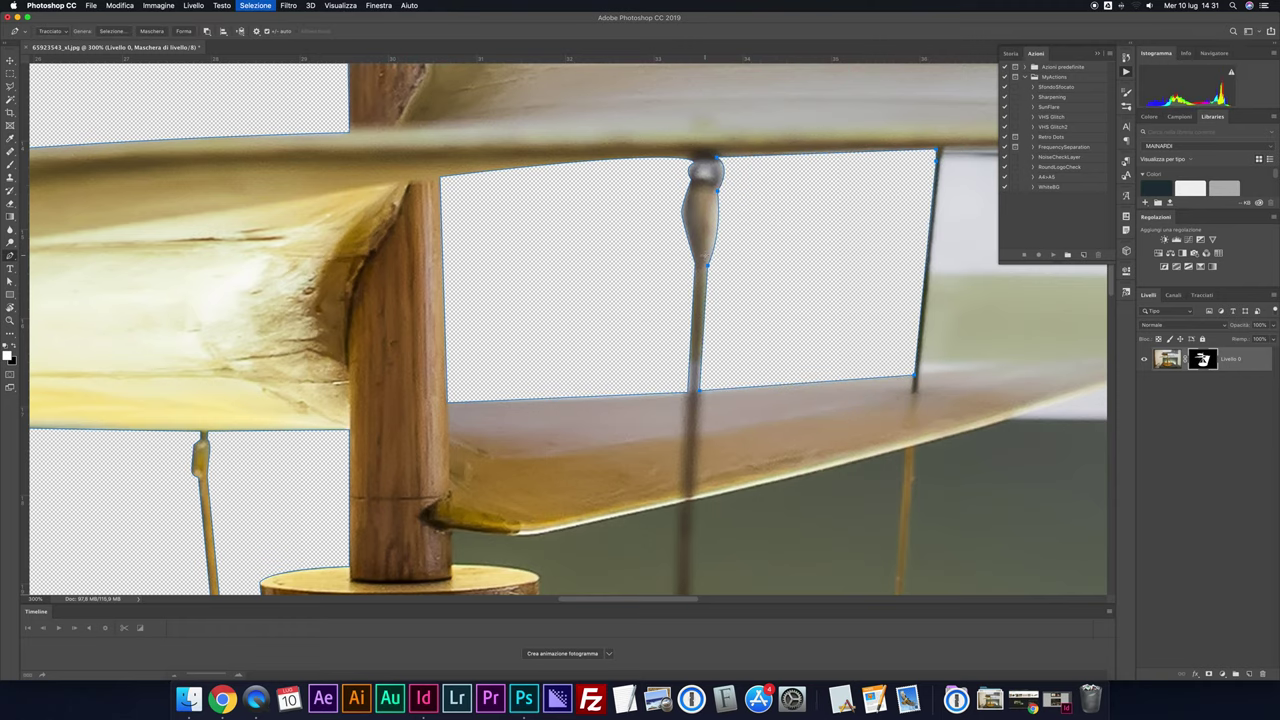
{"action": "scroll", "coordinate": [740, 240], "scroll_direction": "right", "scroll_amount": 5}
{"action": "scroll", "coordinate": [706, 254], "scroll_direction": "right", "scroll_amount": 2}
{"action": "scroll", "coordinate": [667, 299], "scroll_direction": "right", "scroll_amount": 3}
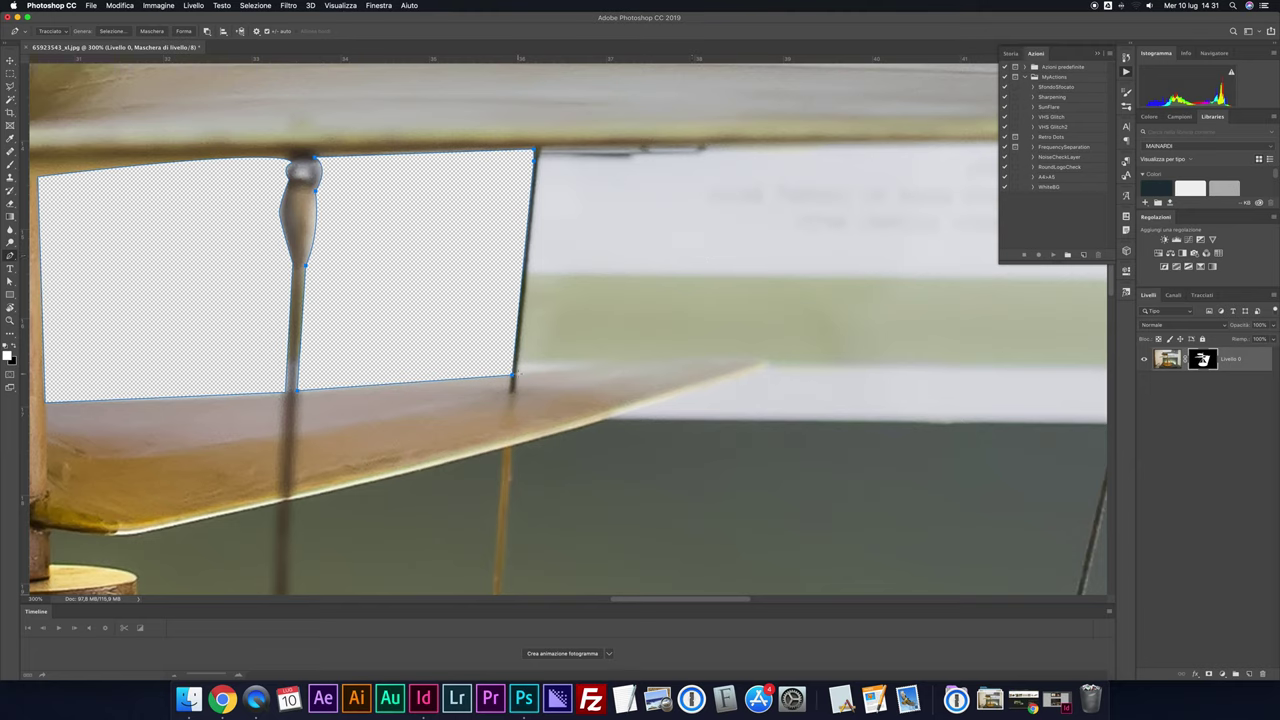
Extend the Pen path along the lower wing's top edge, tip and curved underside
{"action": "left_click", "coordinate": [742, 356]}
{"action": "left_click", "coordinate": [765, 361]}
{"action": "left_click", "coordinate": [510, 443]}
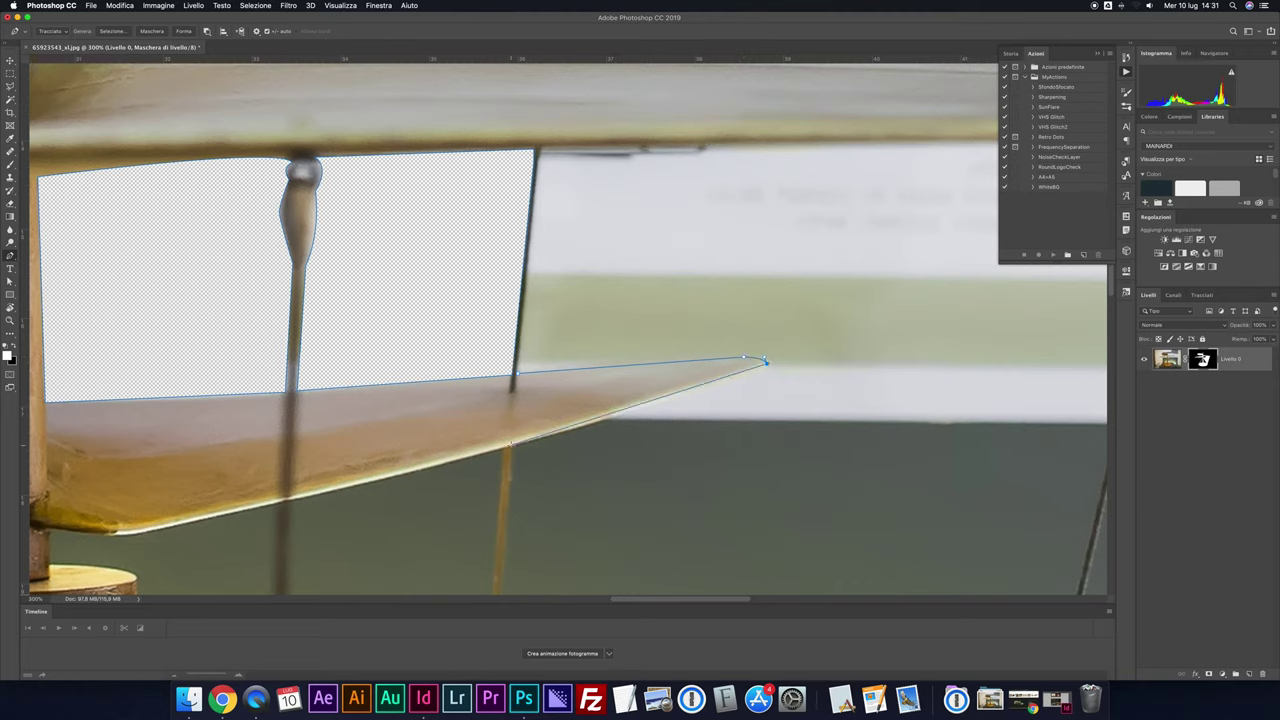
{"action": "left_click_drag", "start_coordinate": [510, 443], "coordinate": [325, 495]}
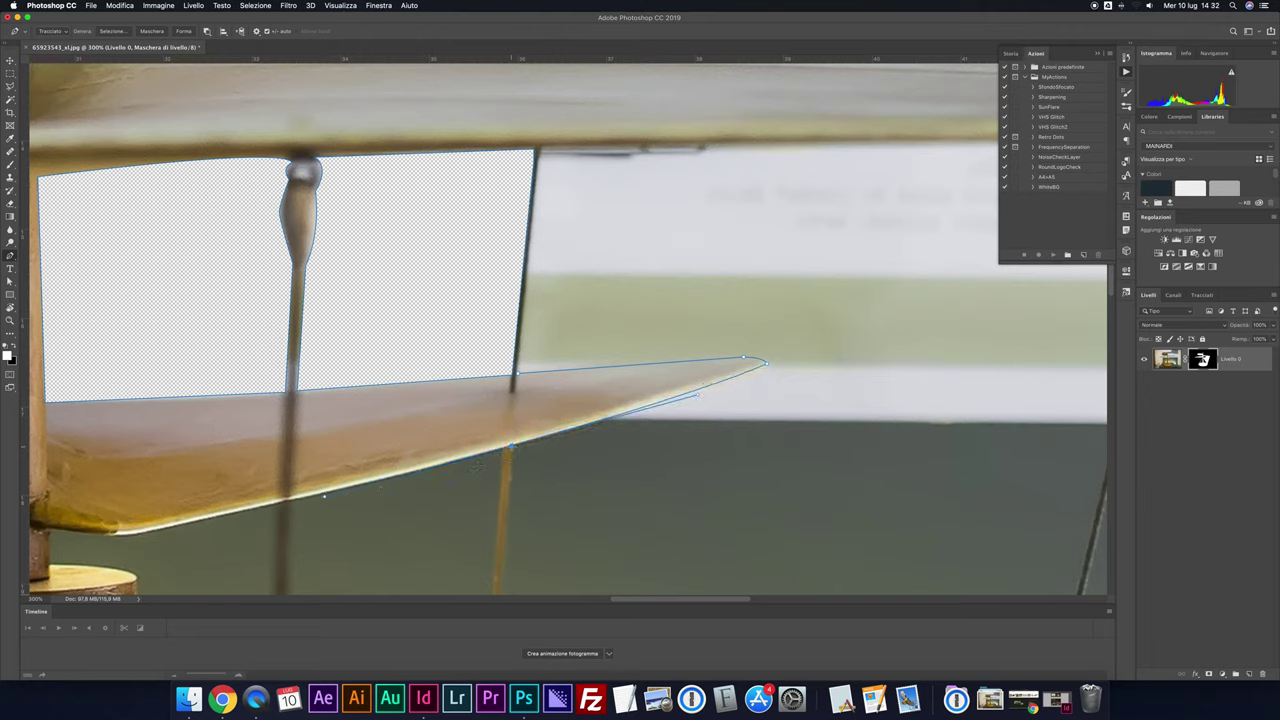
{"action": "scroll", "coordinate": [548, 450], "scroll_direction": "down", "scroll_amount": 4}
{"action": "scroll", "coordinate": [505, 446], "scroll_direction": "down", "scroll_amount": 1}
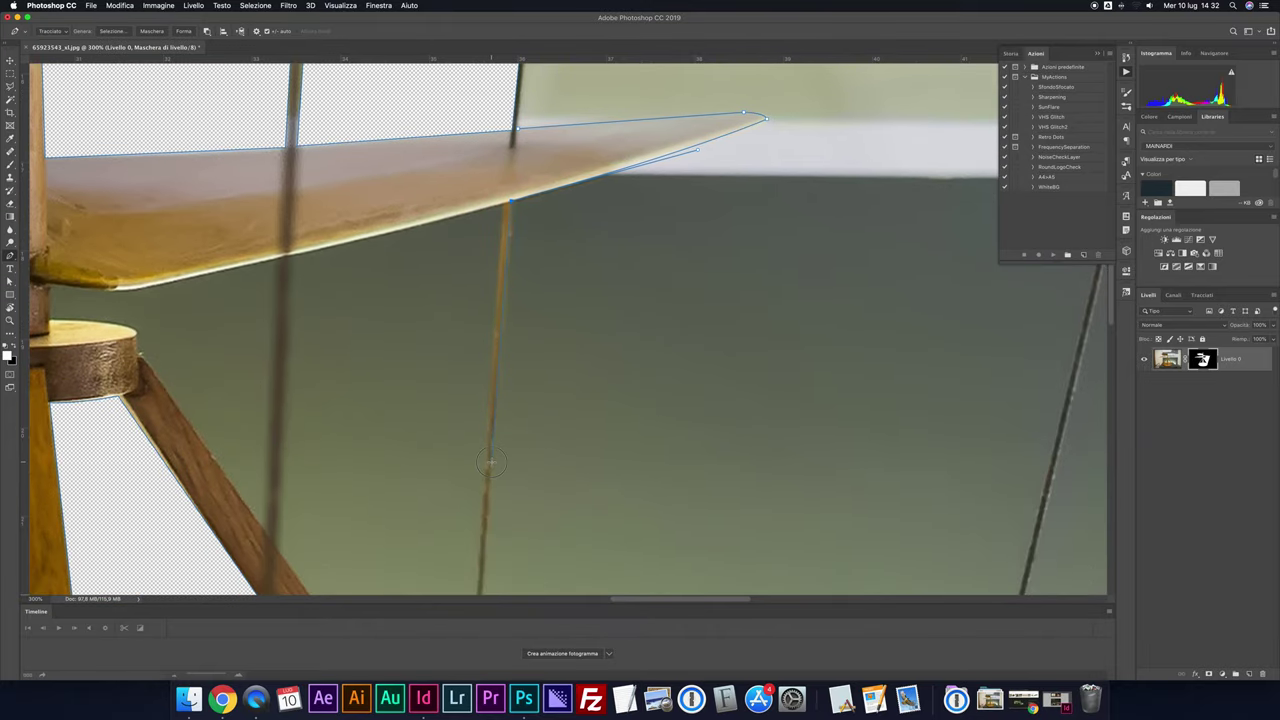
{"action": "scroll", "coordinate": [490, 462], "scroll_direction": "down", "scroll_amount": 1}
{"action": "scroll", "coordinate": [485, 461], "scroll_direction": "down", "scroll_amount": 5}
{"action": "scroll", "coordinate": [475, 460], "scroll_direction": "down", "scroll_amount": 2}
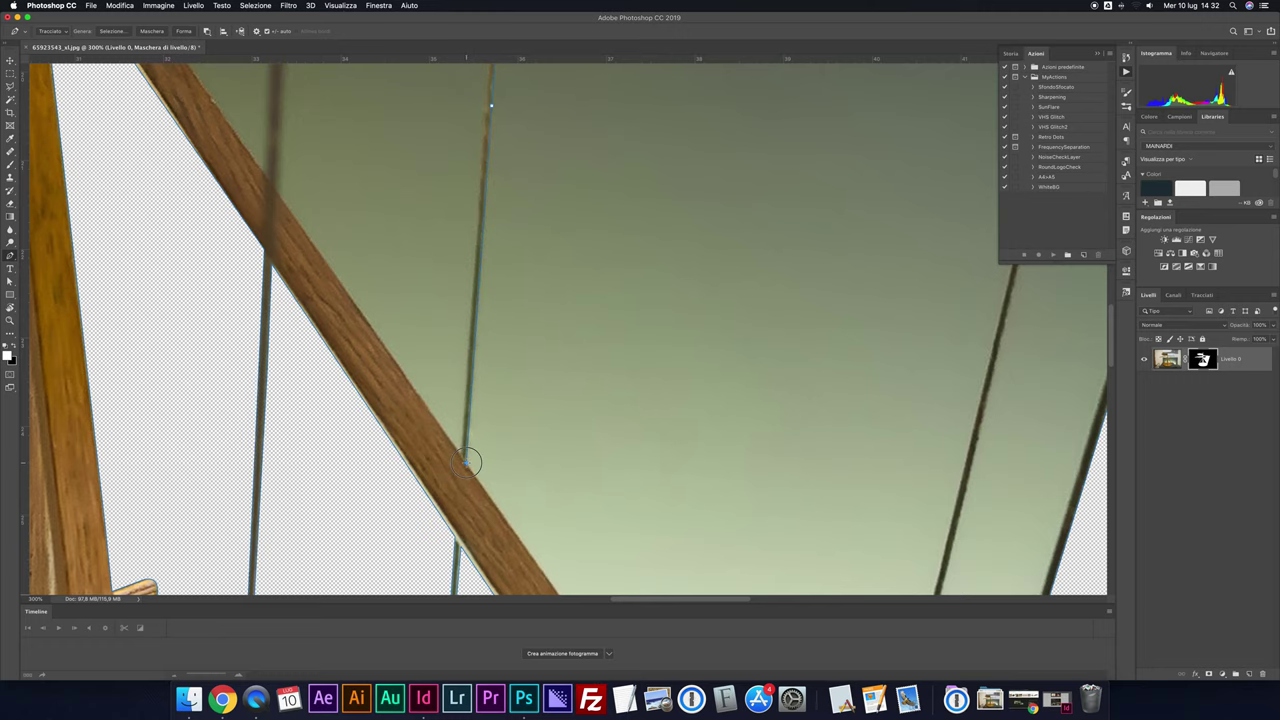
{"action": "scroll", "coordinate": [538, 479], "scroll_direction": "down", "scroll_amount": 5}
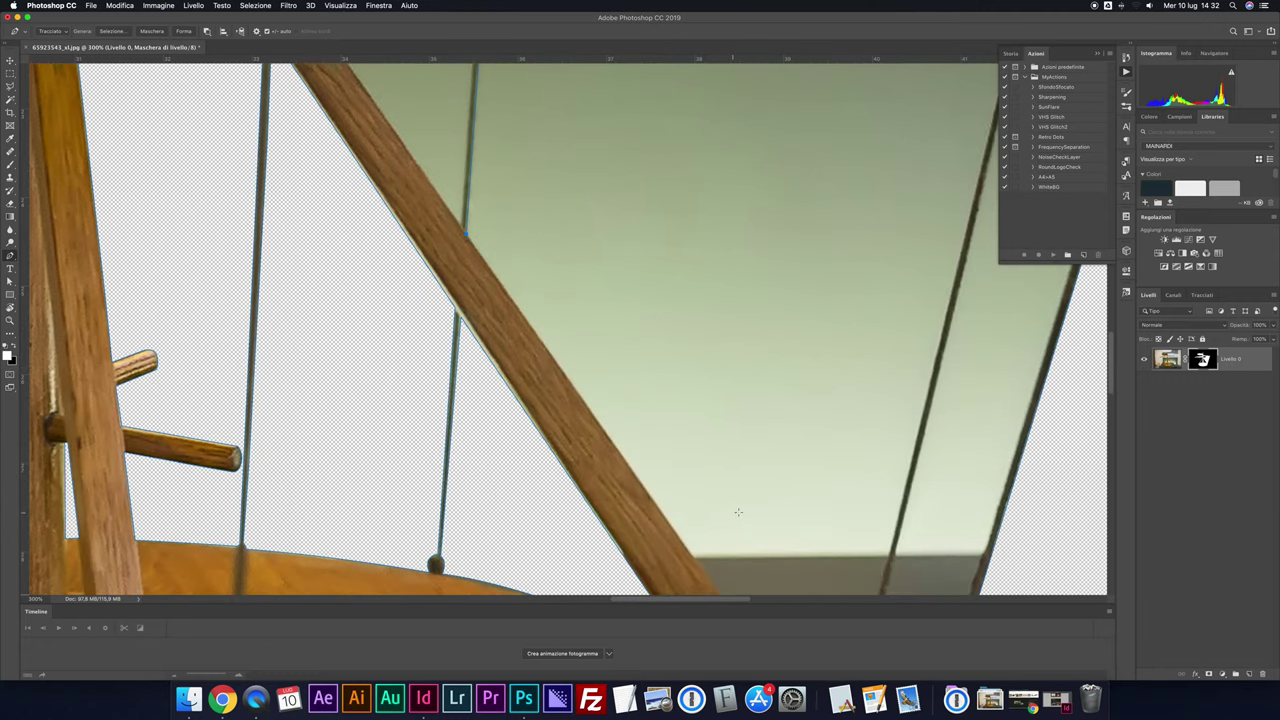
{"action": "scroll", "coordinate": [738, 514], "scroll_direction": "down", "scroll_amount": 1}
{"action": "scroll", "coordinate": [738, 514], "scroll_direction": "down", "scroll_amount": 3}
{"action": "scroll", "coordinate": [700, 505], "scroll_direction": "down", "scroll_amount": 2}
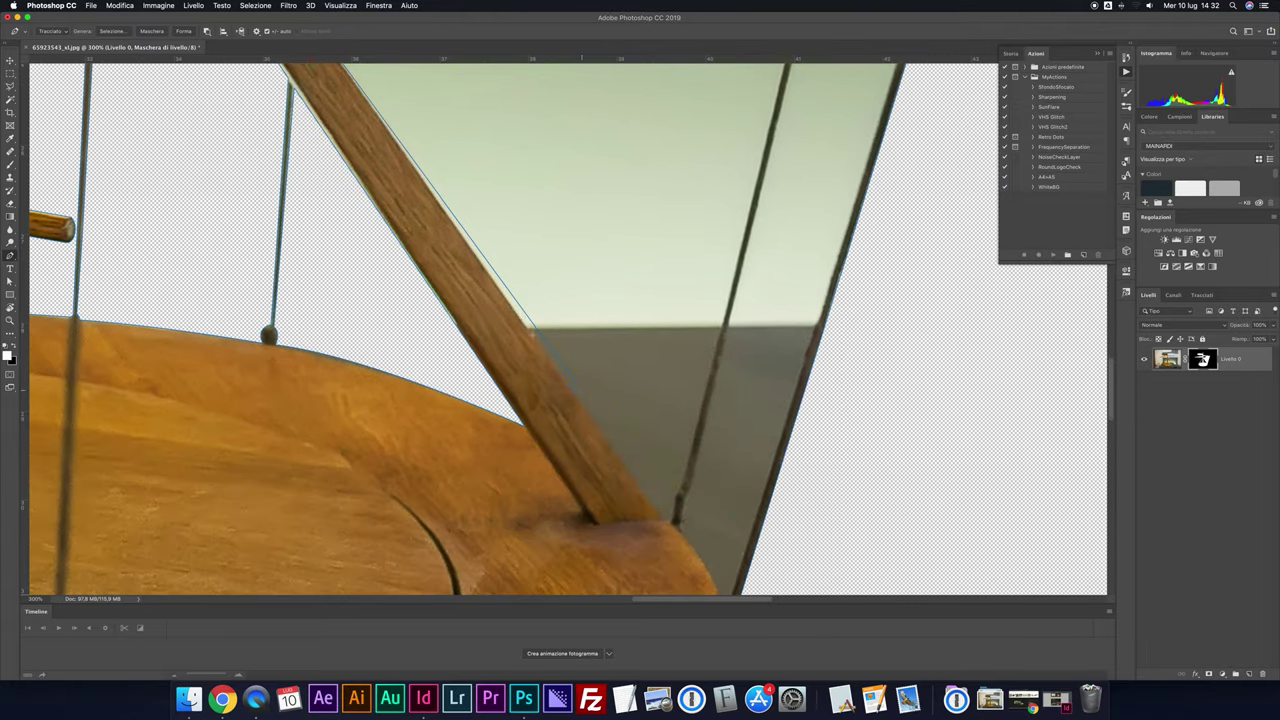
{"action": "scroll", "coordinate": [507, 303], "scroll_direction": "up", "scroll_amount": 1}
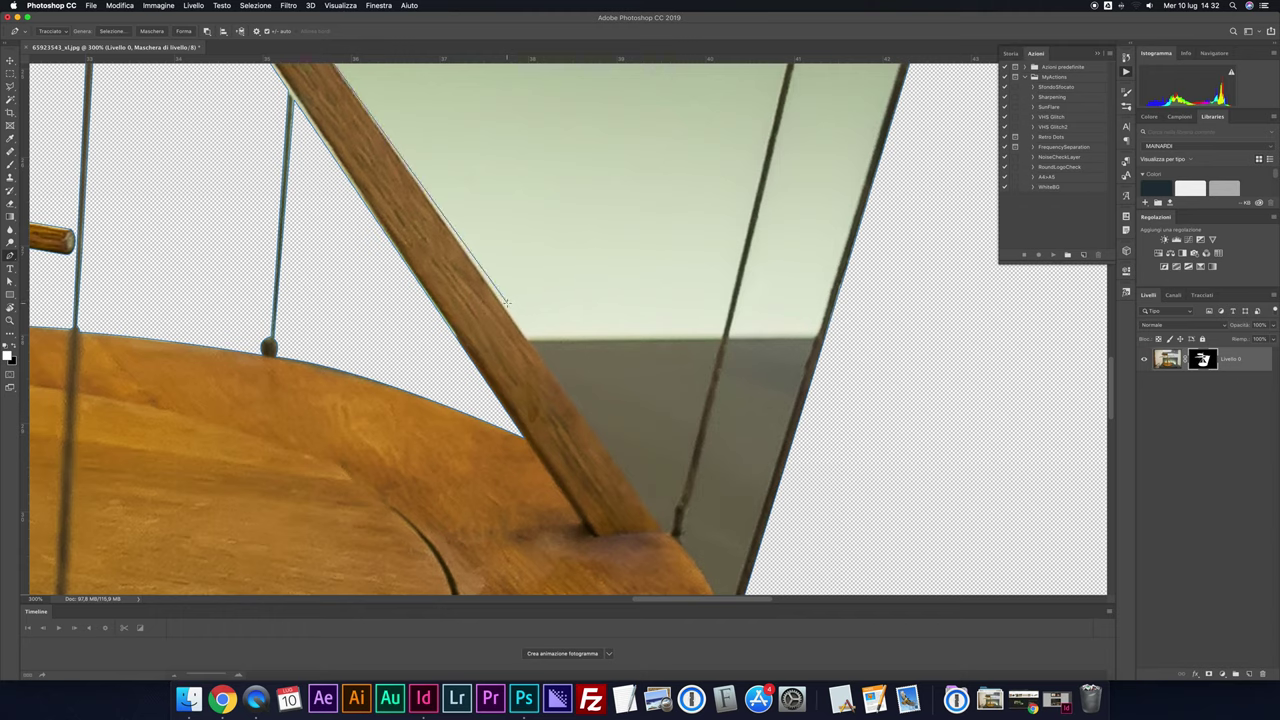
Continue the path past the stand leg, rod top and upper wing's underside, then close it
{"action": "left_click", "coordinate": [507, 310]}
{"action": "scroll", "coordinate": [687, 480], "scroll_direction": "down", "scroll_amount": 1}
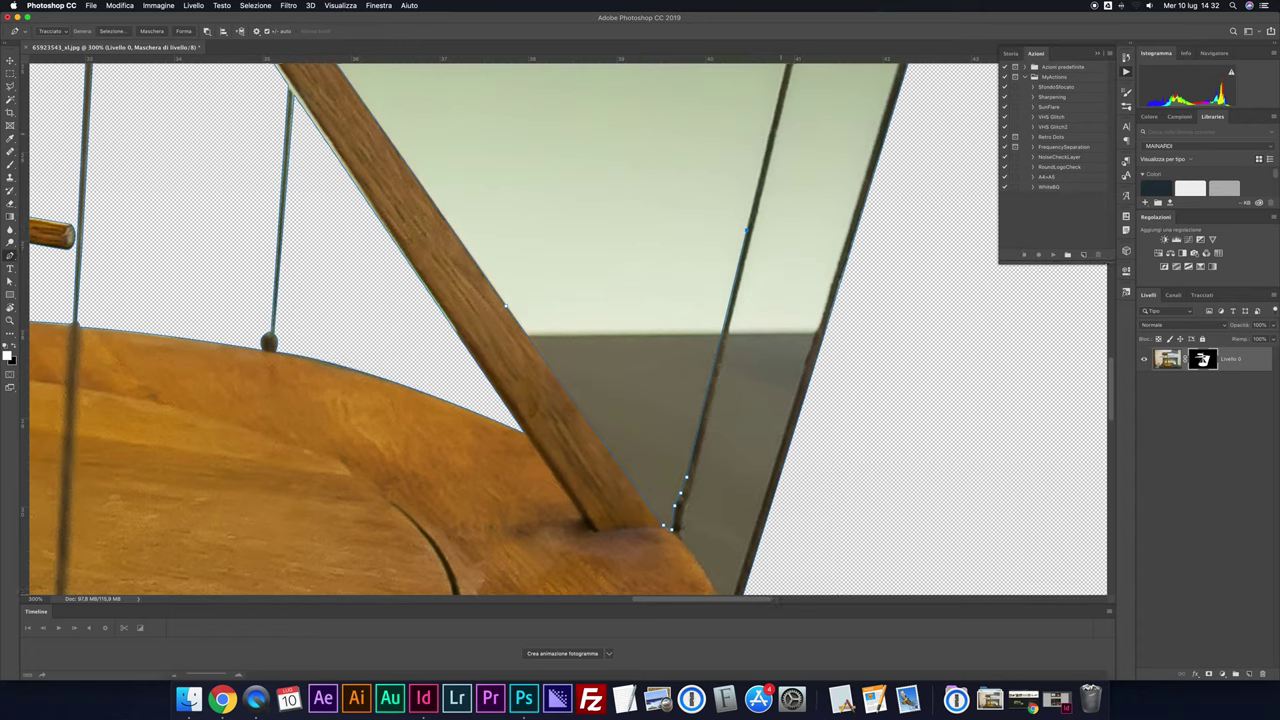
{"action": "scroll", "coordinate": [798, 195], "scroll_direction": "up", "scroll_amount": 10}
{"action": "scroll", "coordinate": [798, 195], "scroll_direction": "up", "scroll_amount": 6}
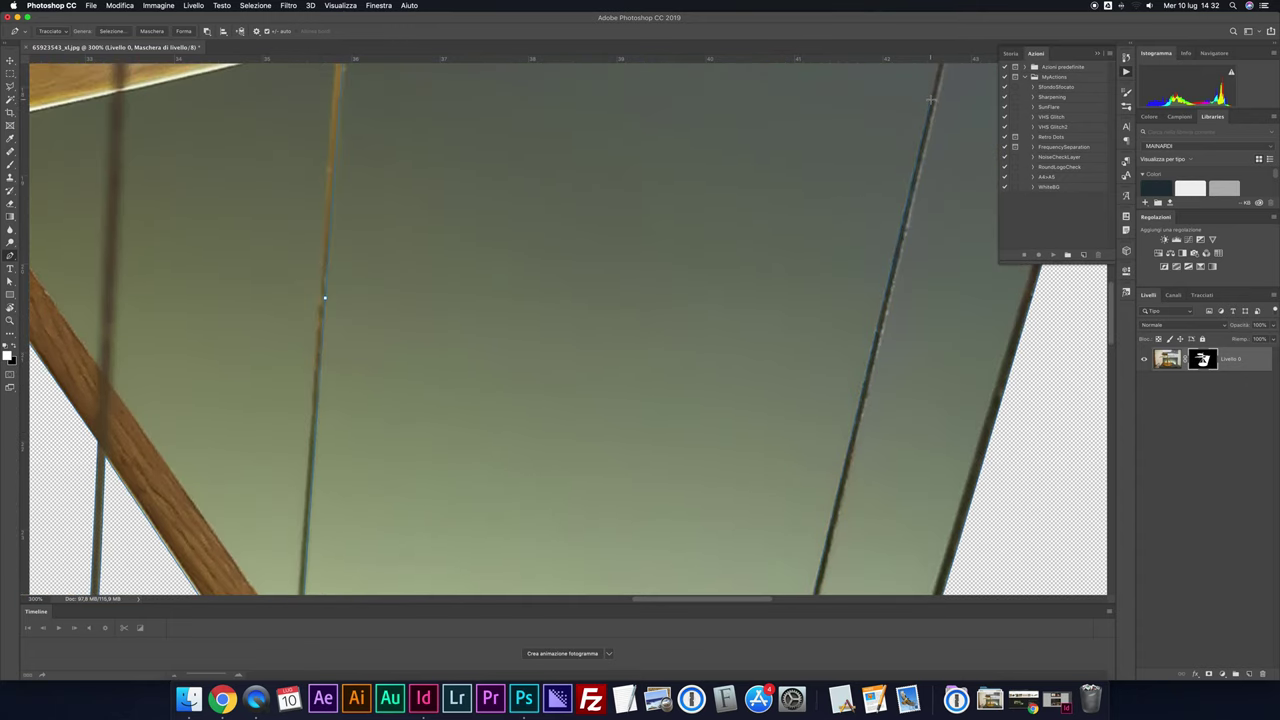
{"action": "left_click_drag", "start_coordinate": [950, 90], "coordinate": [676, 508]}
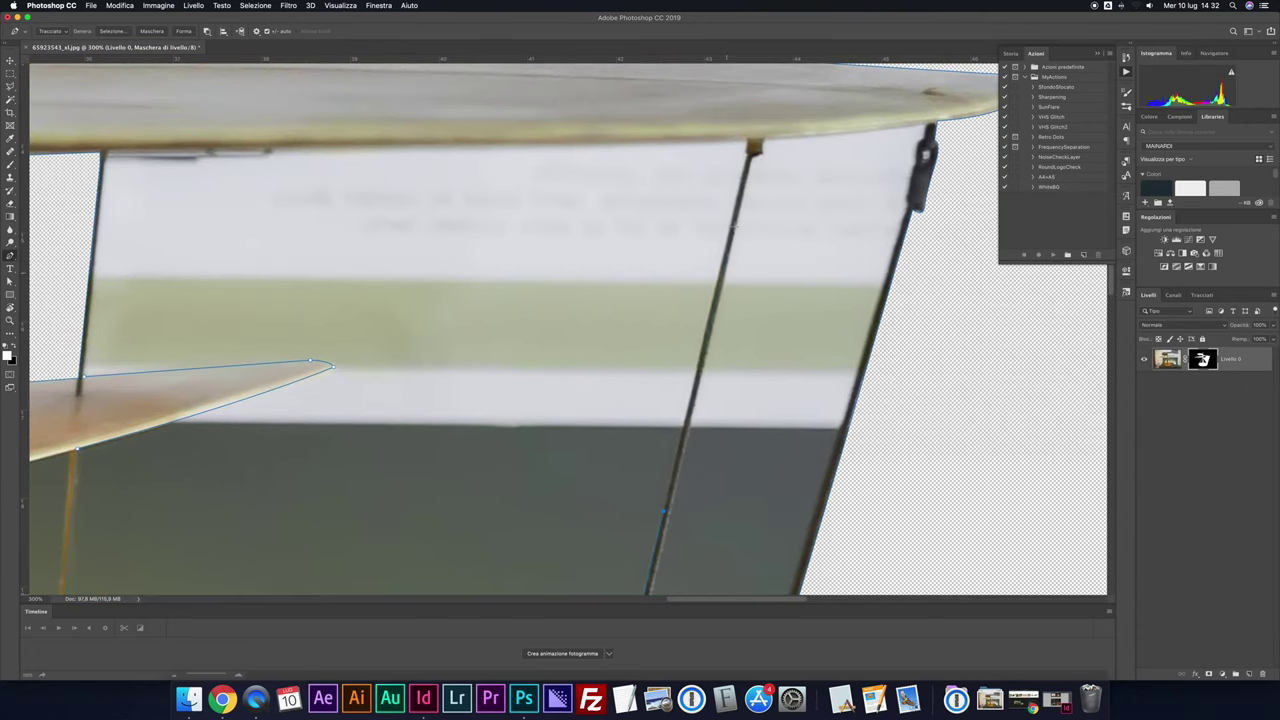
{"action": "scroll", "coordinate": [752, 150], "scroll_direction": "down", "scroll_amount": 1}
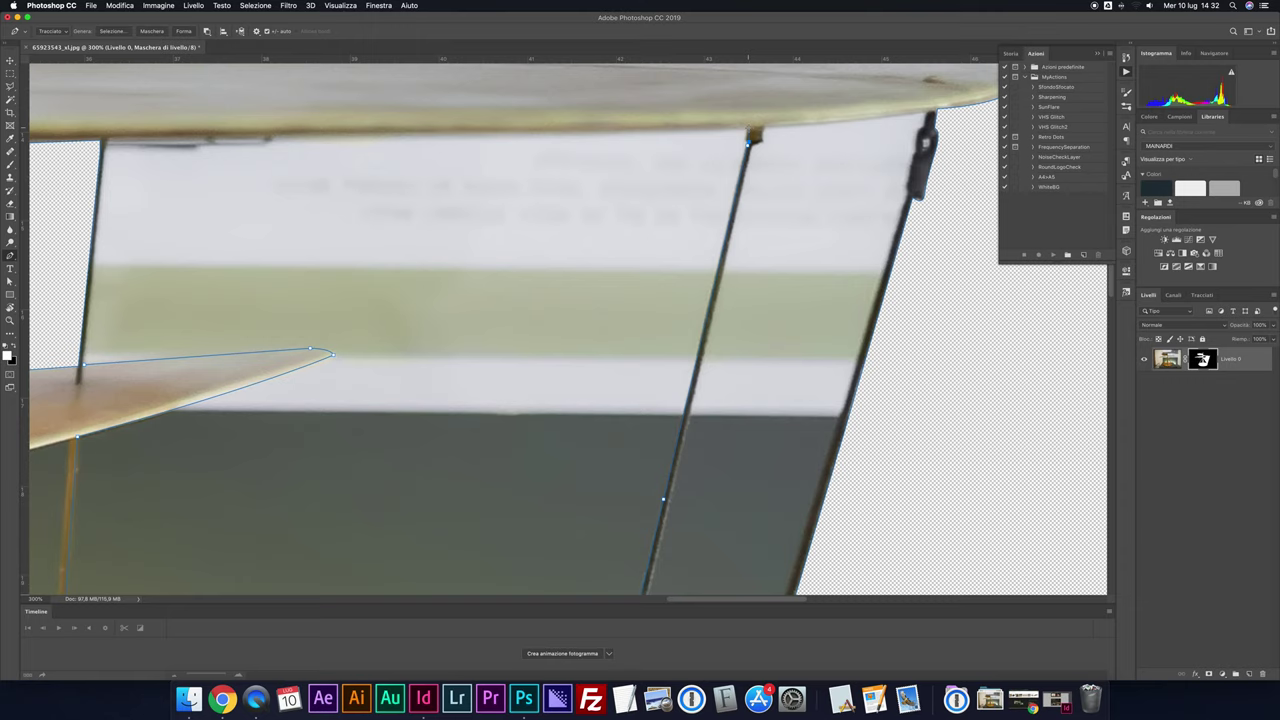
{"action": "left_click", "coordinate": [750, 121]}
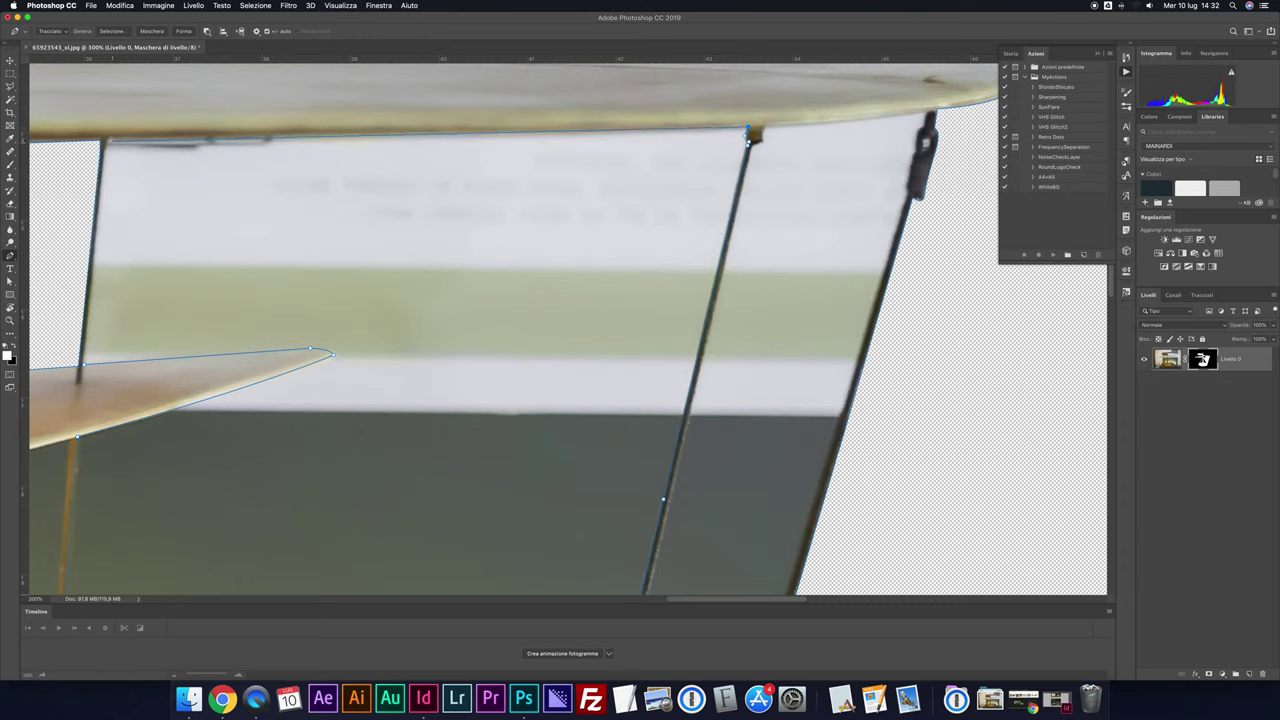
{"action": "scroll", "coordinate": [67, 142], "scroll_direction": "left", "scroll_amount": 2}
{"action": "scroll", "coordinate": [70, 138], "scroll_direction": "left", "scroll_amount": 1}
{"action": "scroll", "coordinate": [74, 135], "scroll_direction": "left", "scroll_amount": 4}
{"action": "left_click", "coordinate": [44, 146]}
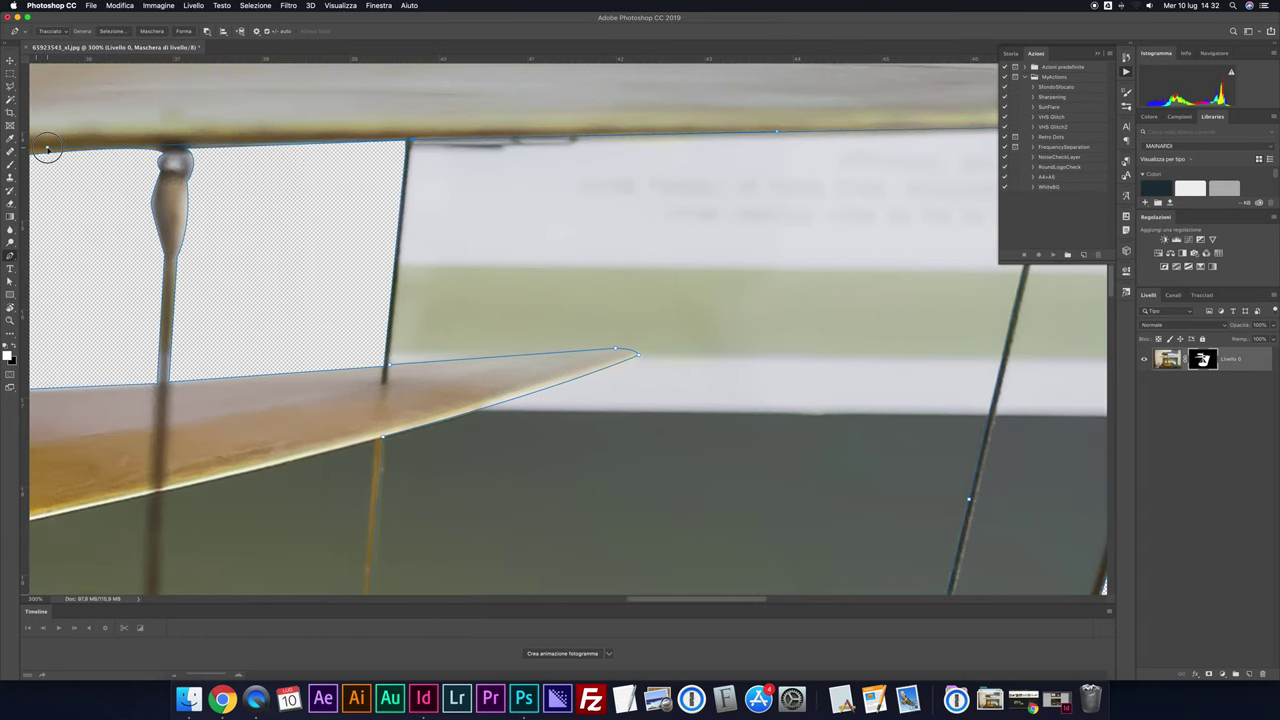
{"action": "left_click", "coordinate": [409, 145]}
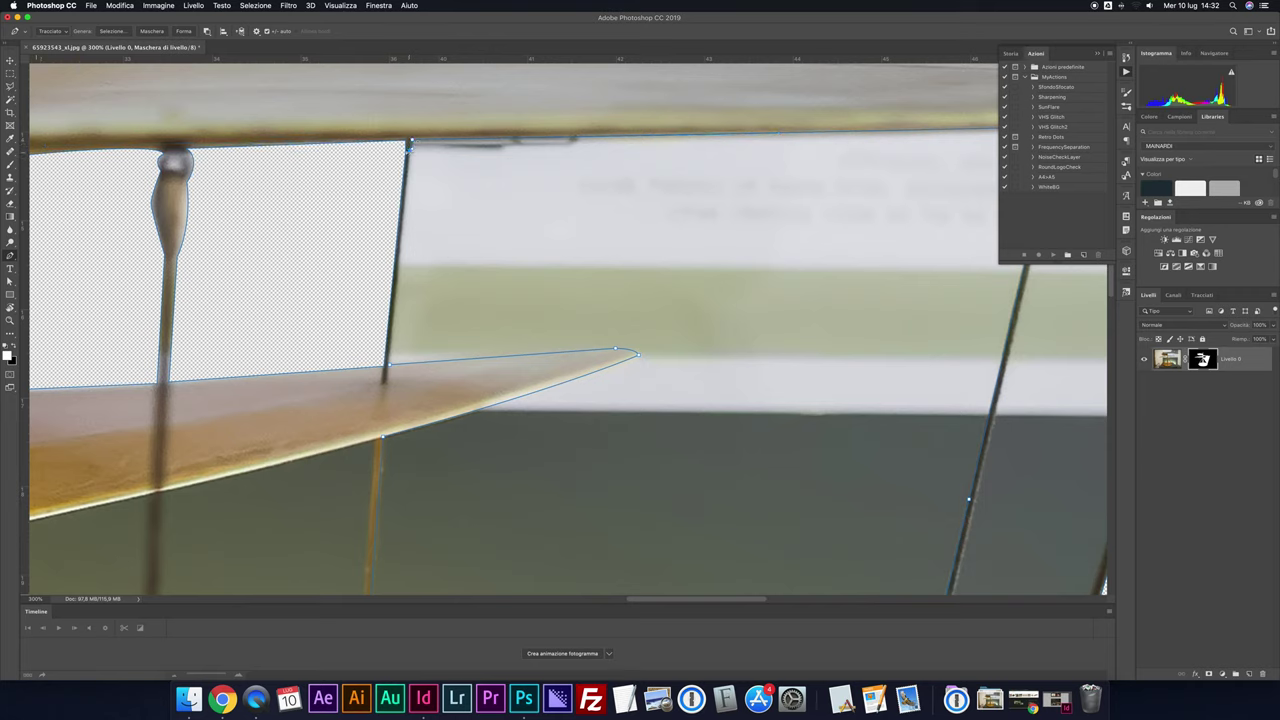
{"action": "left_click", "coordinate": [390, 365]}
Convert the closed path to a selection, mask it to transparency, deselect and zoom out
{"action": "right_click", "coordinate": [468, 268]}
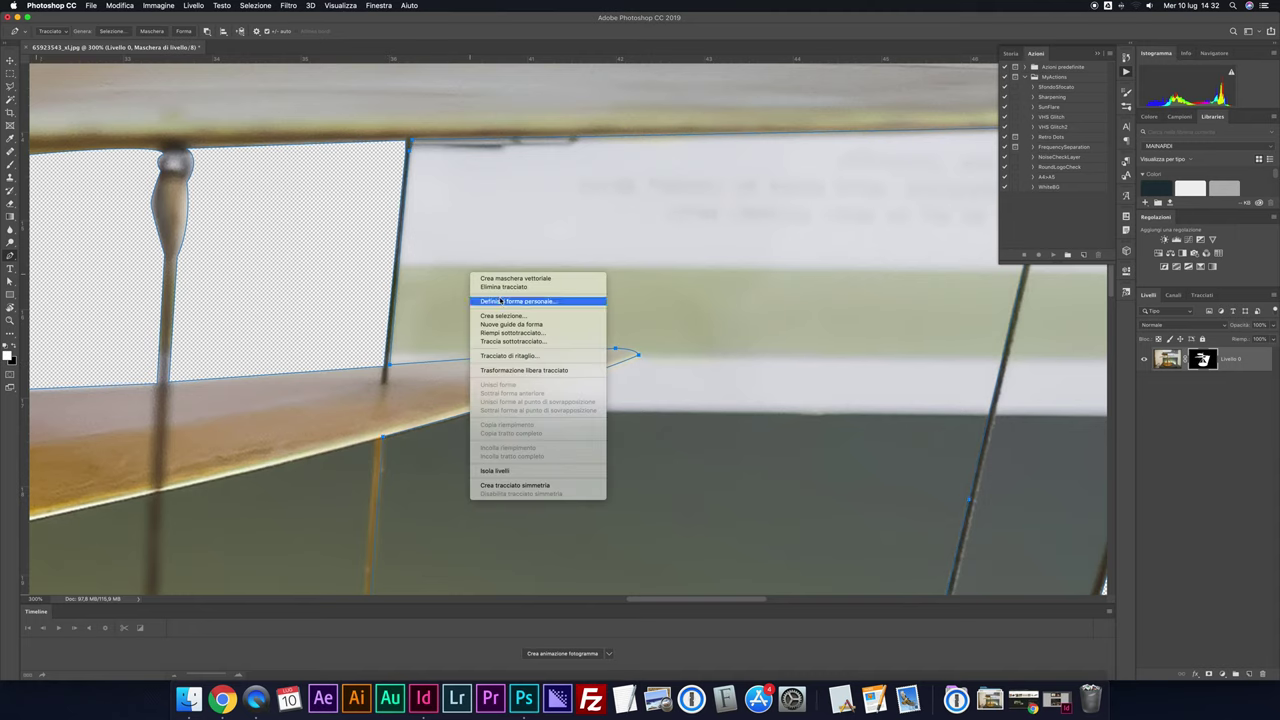
{"action": "left_click", "coordinate": [502, 318]}
{"action": "key", "text": "Return"}
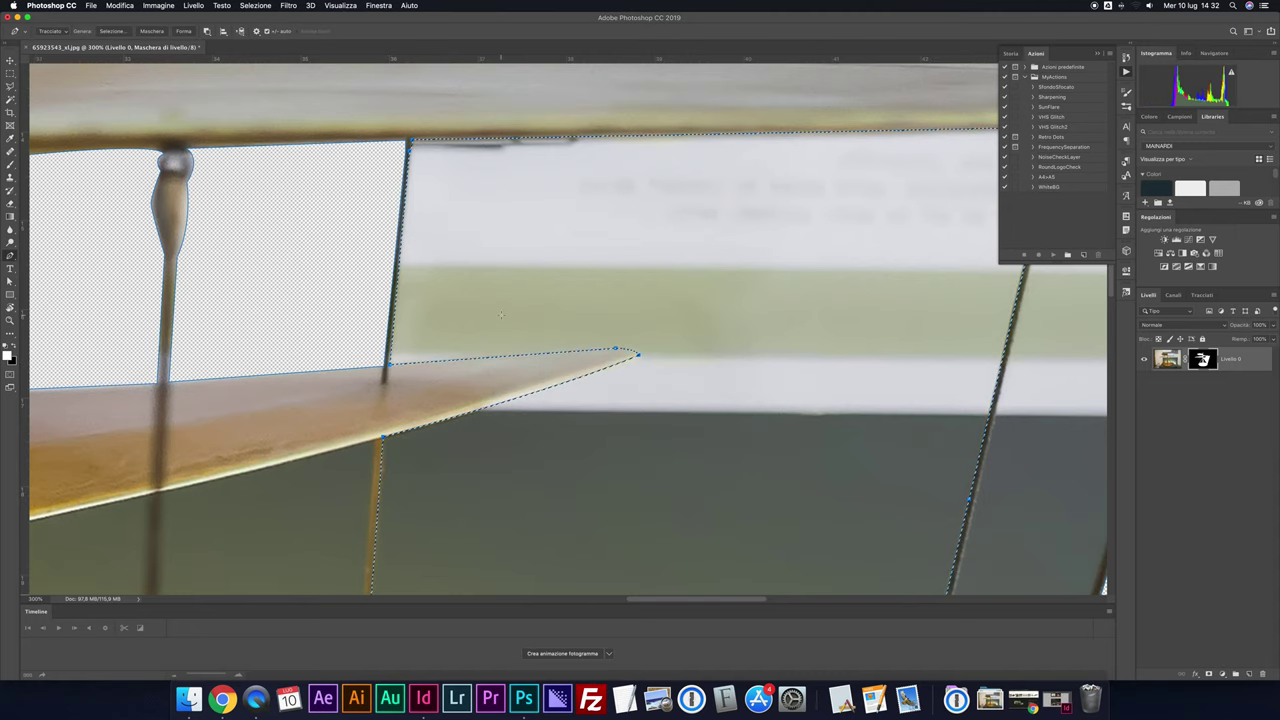
{"action": "key", "text": "BackSpace"}
{"action": "key", "text": "super+d"}
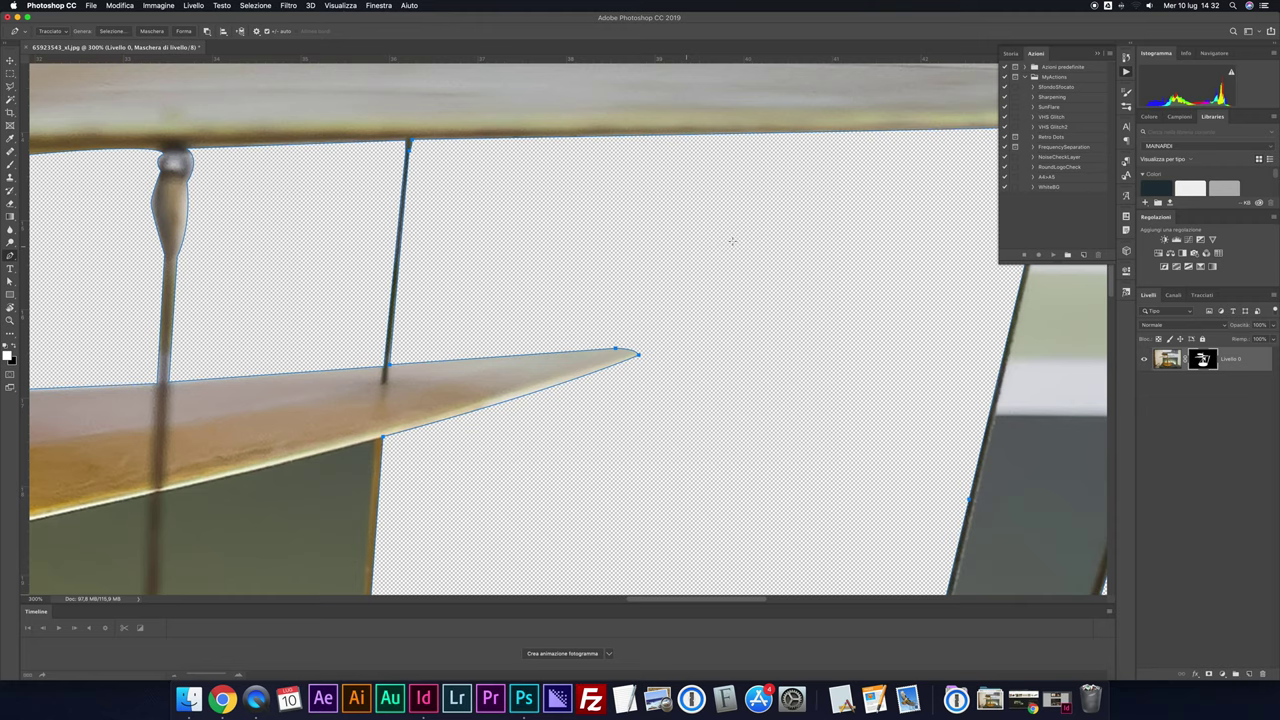
{"action": "key", "text": "super+minus"}
{"action": "key", "text": "super+minus"}
{"action": "scroll", "coordinate": [660, 280], "scroll_direction": "down", "scroll_amount": 3}
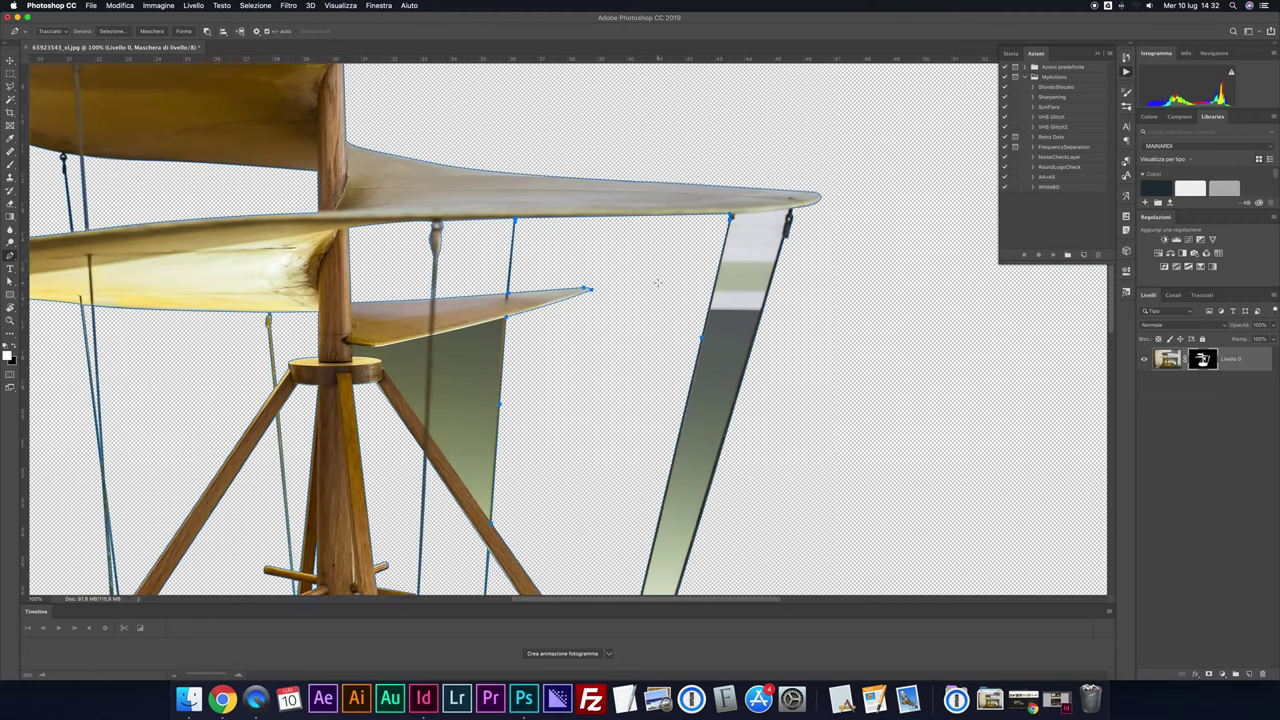
Check the Paths panel, then zoom in closely on the wooden disc at the stand
{"action": "scroll", "coordinate": [660, 280], "scroll_direction": "down", "scroll_amount": 1}
{"action": "left_click", "coordinate": [1202, 295]}
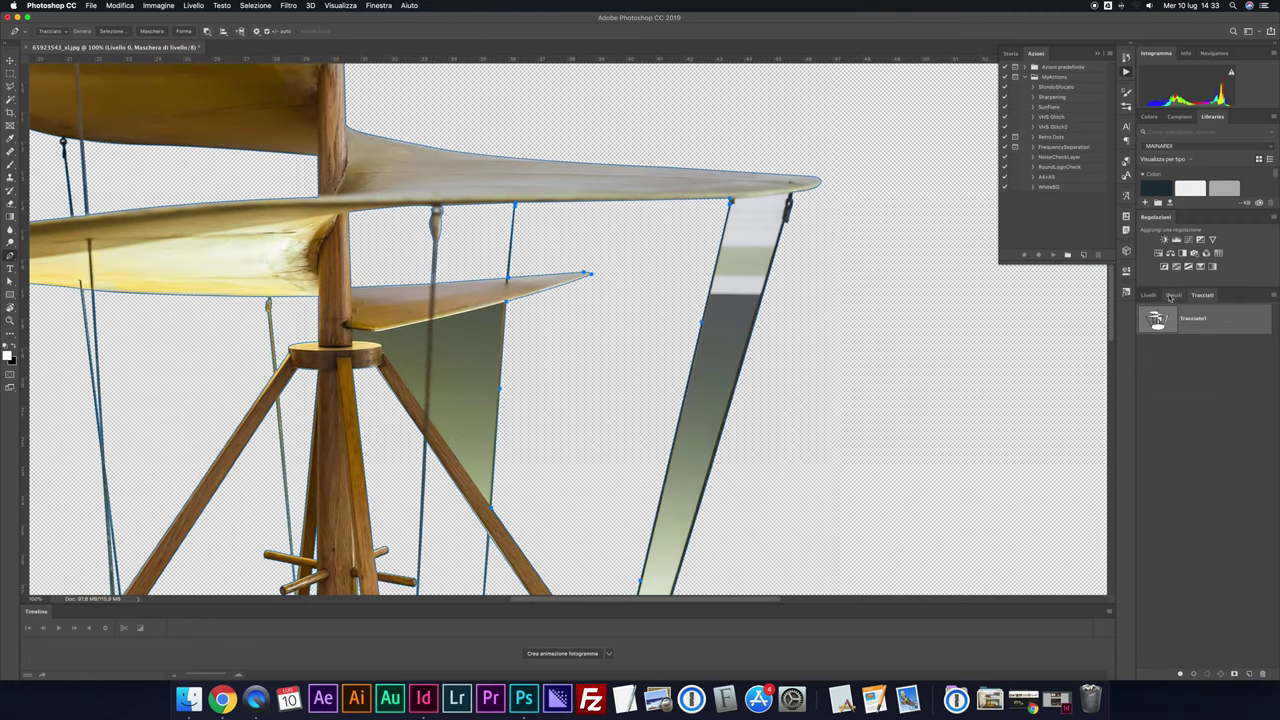
{"action": "left_click", "coordinate": [1150, 295]}
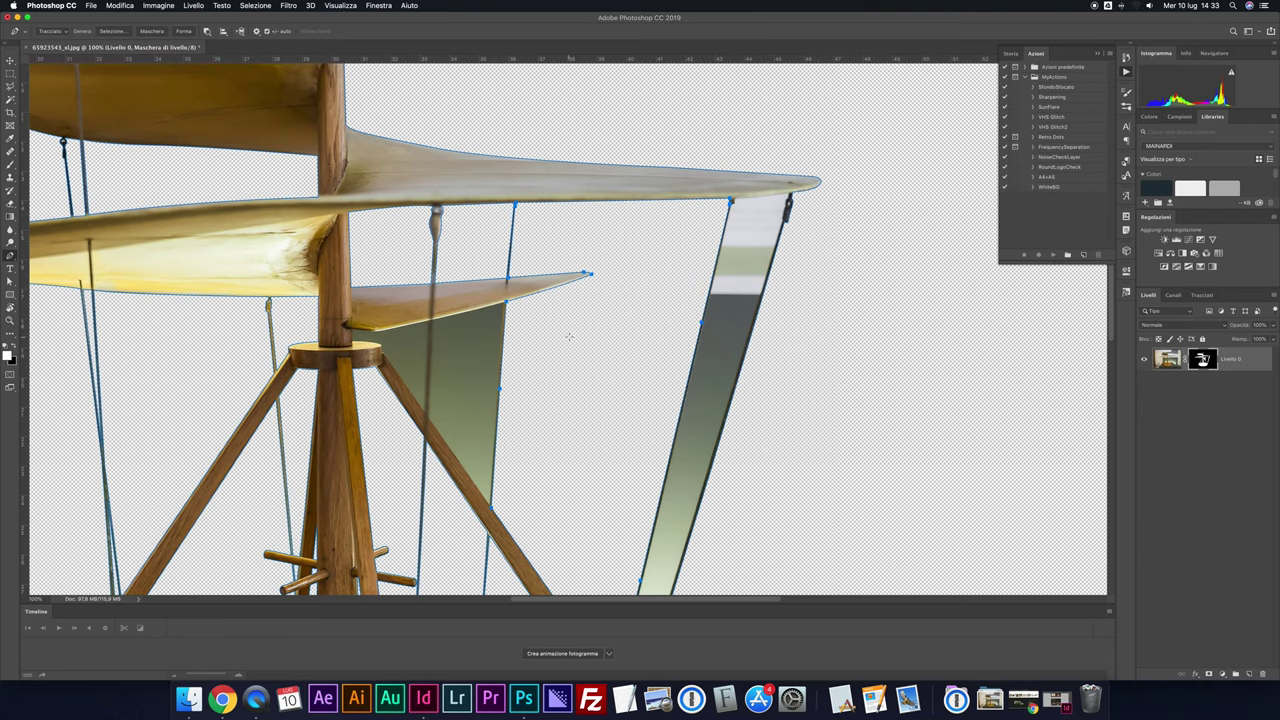
{"action": "key", "text": "super+plus"}
{"action": "key", "text": "super+plus"}
{"action": "scroll", "coordinate": [540, 330], "scroll_direction": "left", "scroll_amount": 5}
{"action": "scroll", "coordinate": [516, 341], "scroll_direction": "left", "scroll_amount": 3}
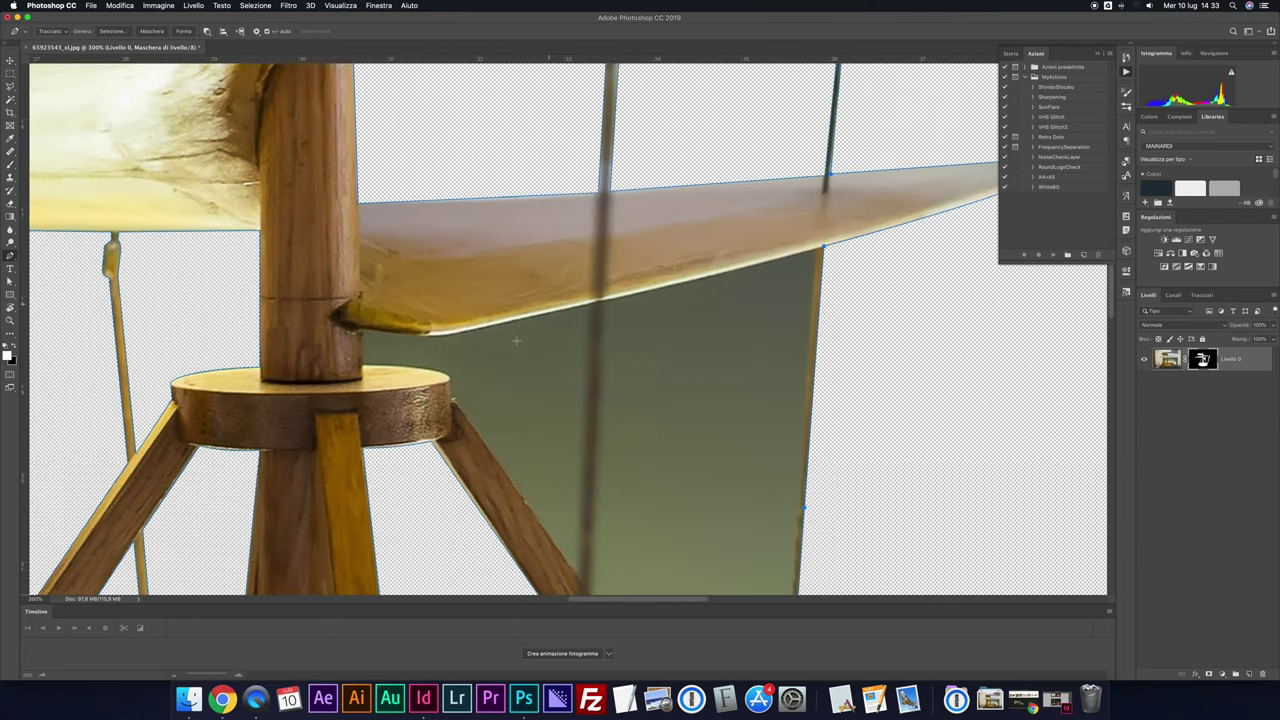
{"action": "key", "text": "super+plus"}
{"action": "scroll", "coordinate": [516, 341], "scroll_direction": "left", "scroll_amount": 3}
{"action": "scroll", "coordinate": [516, 341], "scroll_direction": "left", "scroll_amount": 3}
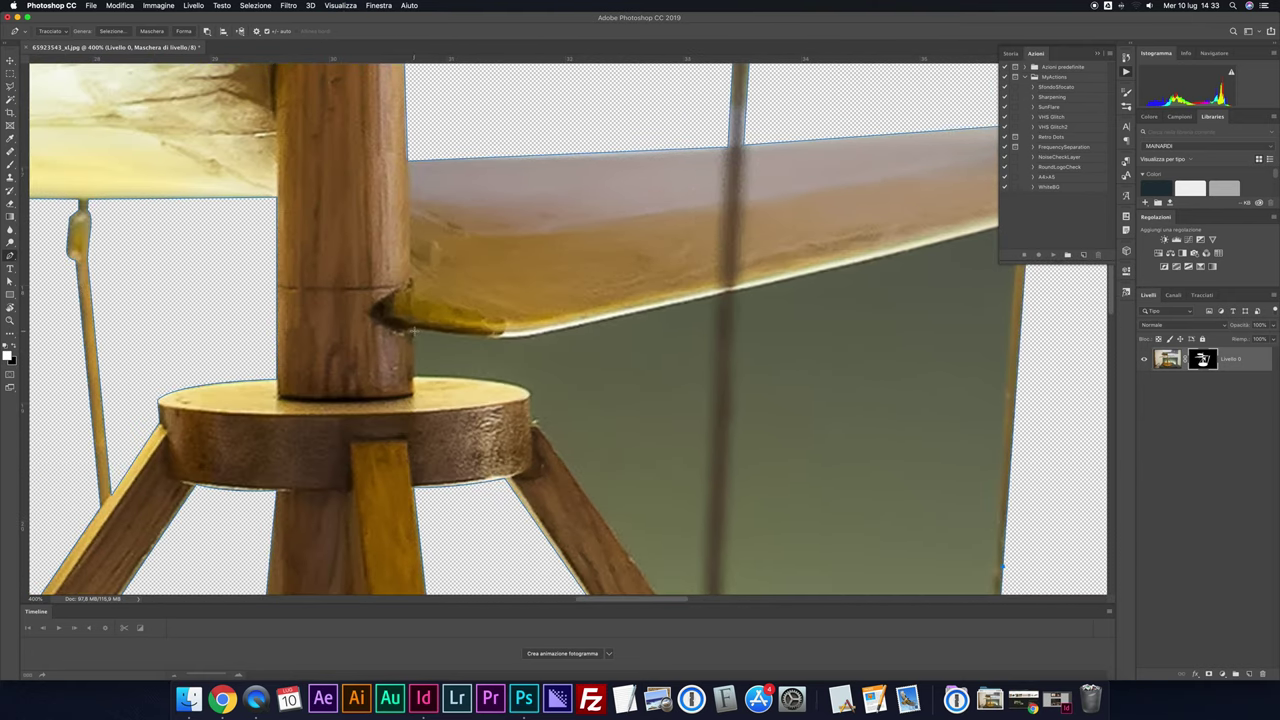
Trace the gap along the disc, stand leg and lower wing, then mask it transparent
{"action": "left_click_drag", "start_coordinate": [522, 378], "coordinate": [536, 415]}
{"action": "left_click", "coordinate": [546, 440]}
{"action": "scroll", "coordinate": [567, 467], "scroll_direction": "down", "scroll_amount": 5}
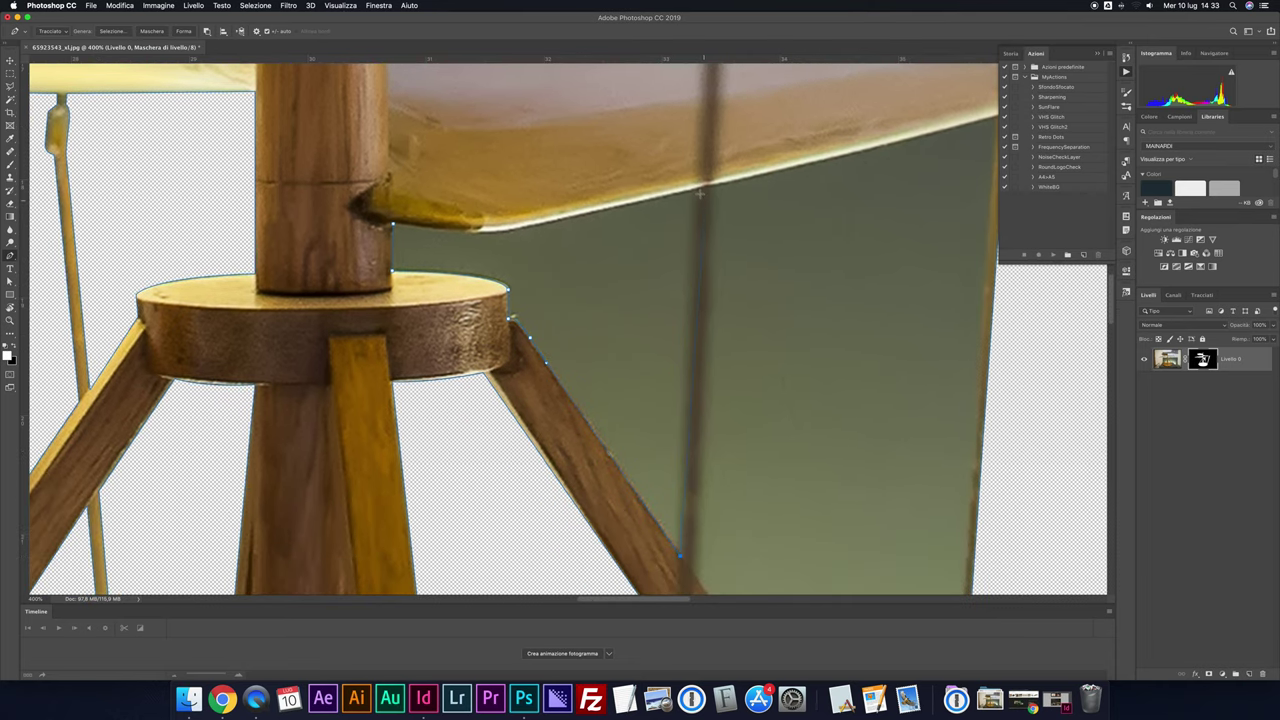
{"action": "left_click_drag", "start_coordinate": [501, 232], "coordinate": [443, 229]}
{"action": "right_click", "coordinate": [538, 251]}
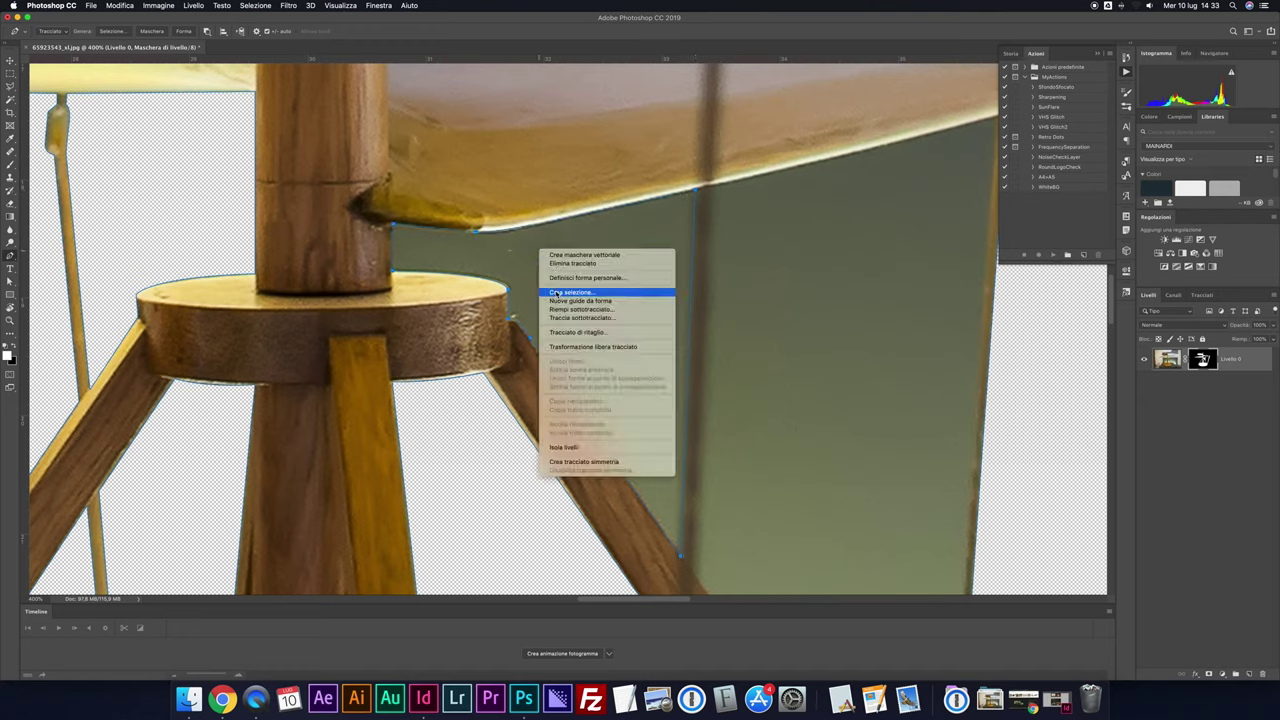
{"action": "left_click", "coordinate": [555, 289]}
{"action": "key", "text": "Return"}
{"action": "key", "text": "BackSpace"}
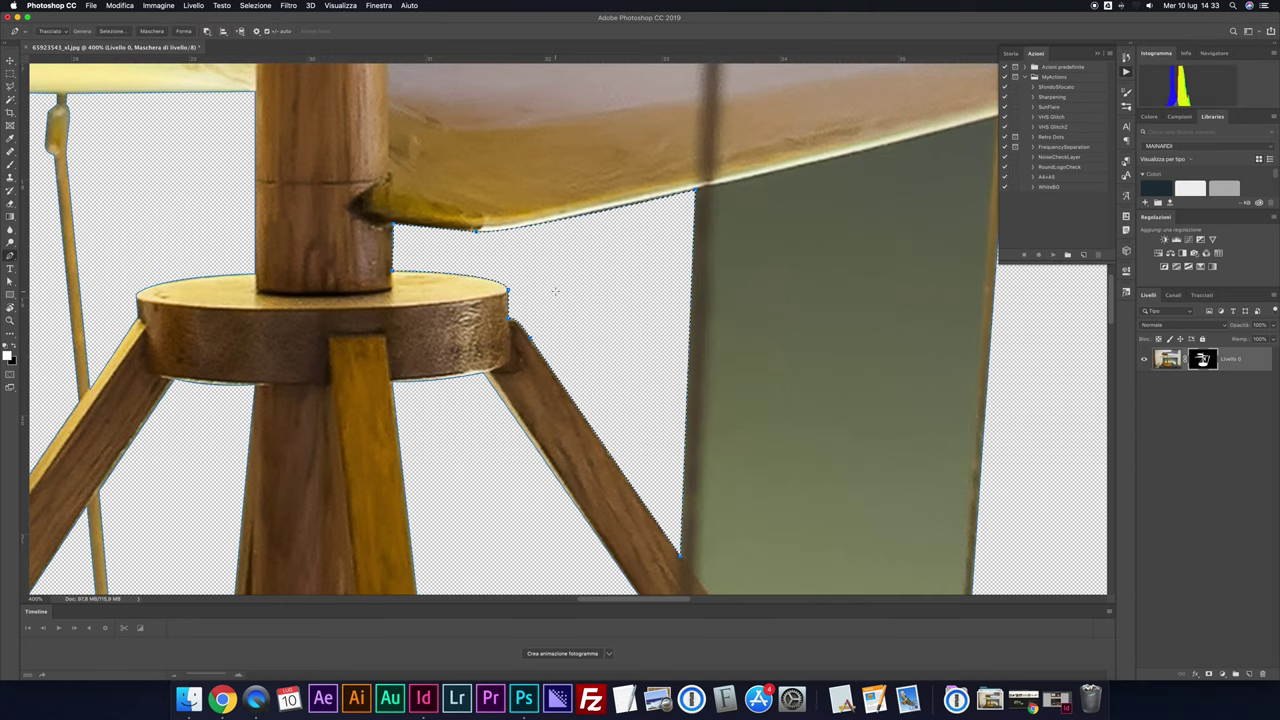
{"action": "key", "text": "super+d"}
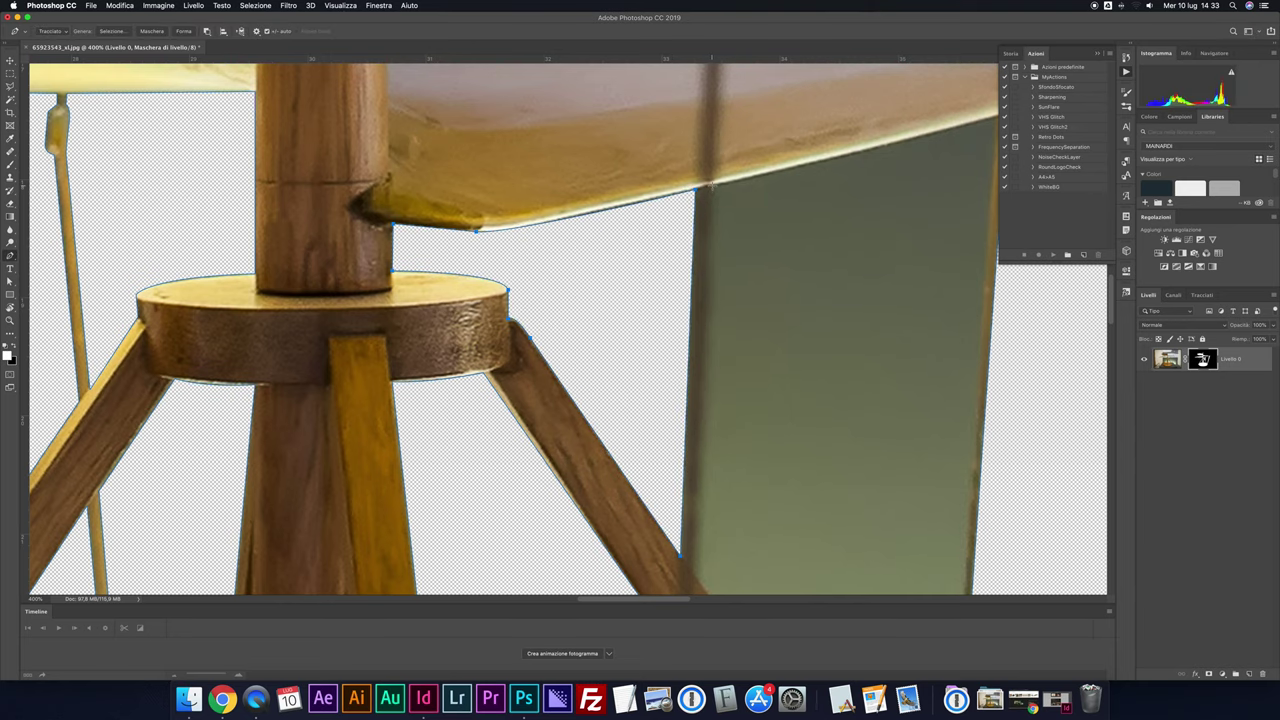
Convert the traced outline between the two posts to a selection and delete it from the mask
{"action": "scroll", "coordinate": [787, 162], "scroll_direction": "right", "scroll_amount": 3}
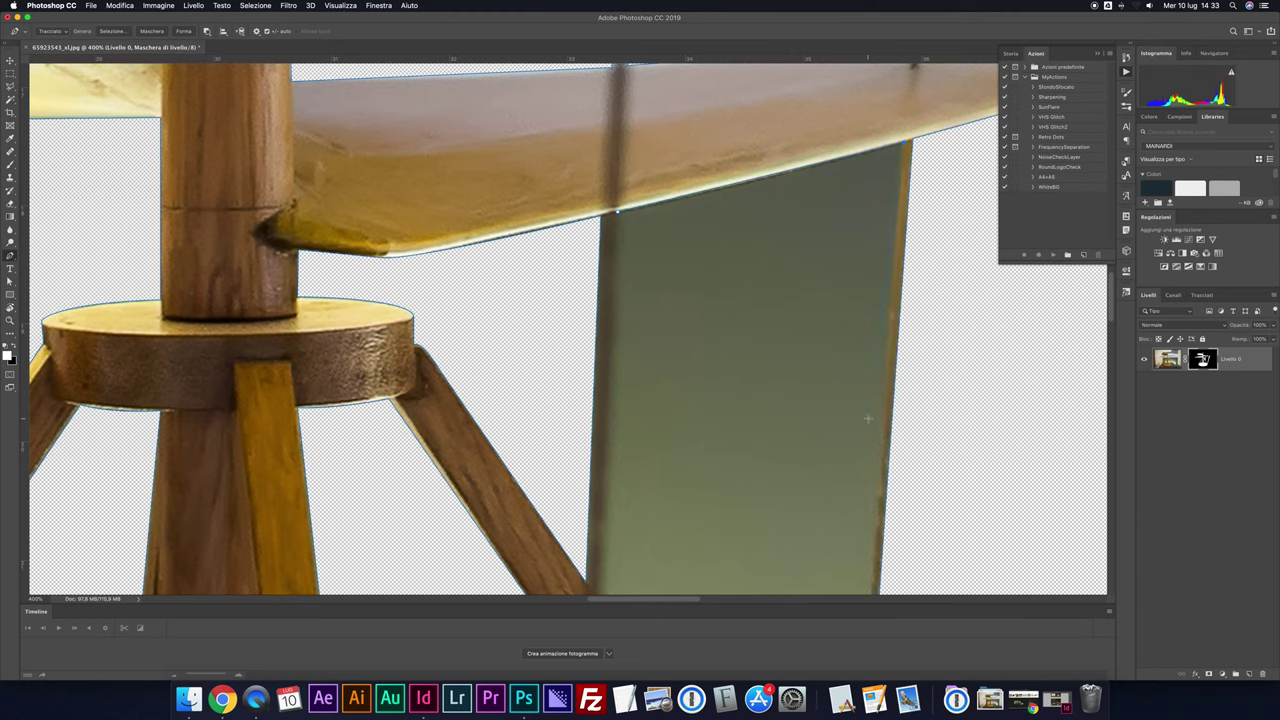
{"action": "scroll", "coordinate": [868, 418], "scroll_direction": "down", "scroll_amount": 5}
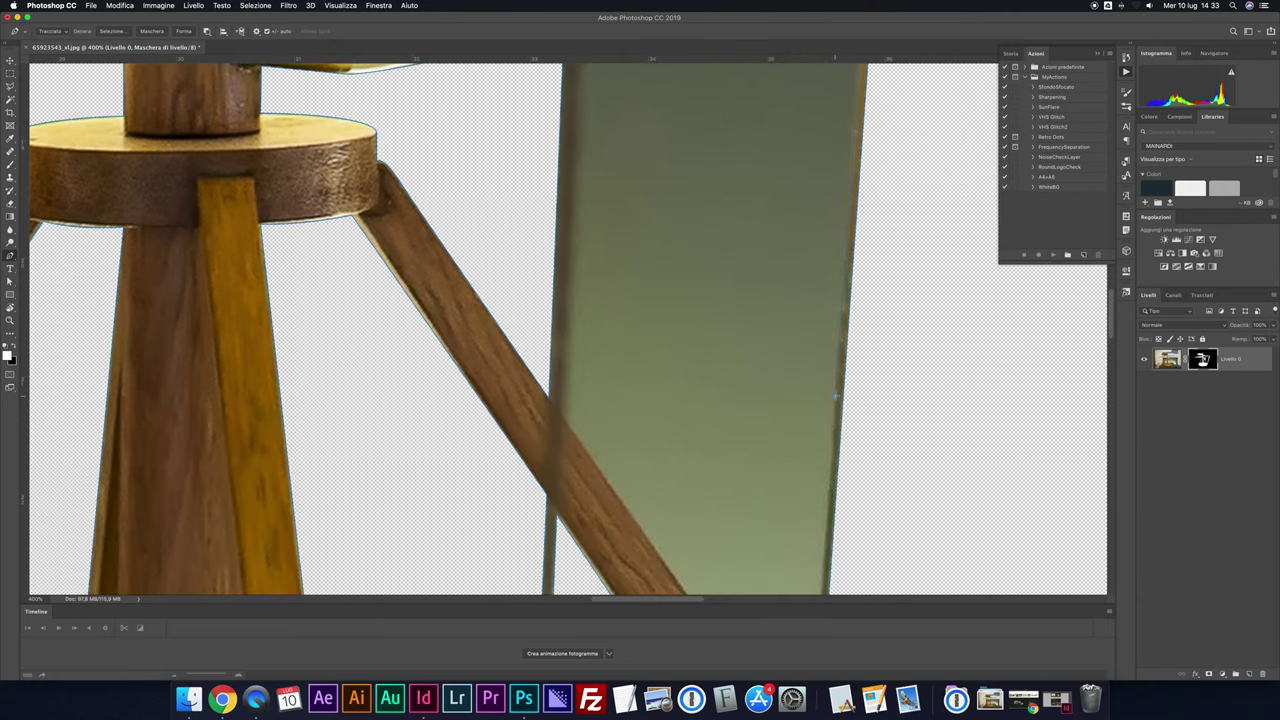
{"action": "scroll", "coordinate": [836, 396], "scroll_direction": "down", "scroll_amount": 5}
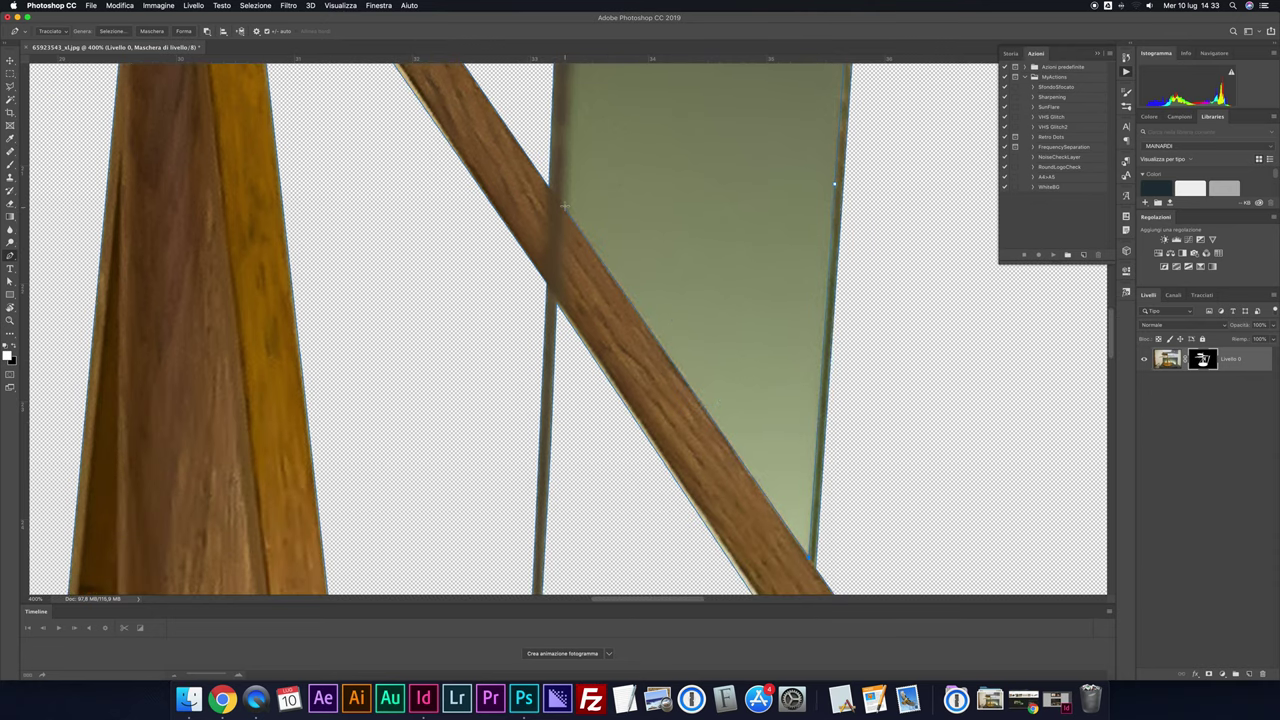
{"action": "scroll", "coordinate": [573, 184], "scroll_direction": "up", "scroll_amount": 5}
{"action": "scroll", "coordinate": [600, 250], "scroll_direction": "up", "scroll_amount": 5}
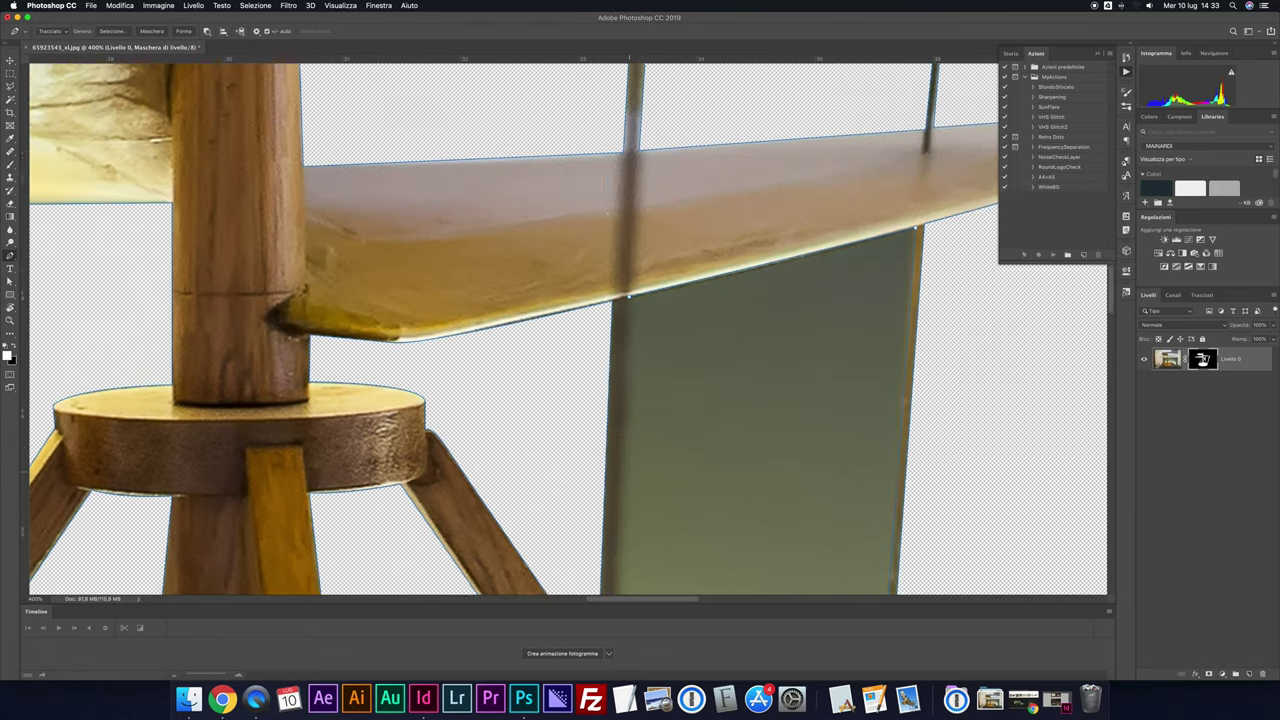
{"action": "scroll", "coordinate": [628, 314], "scroll_direction": "up", "scroll_amount": 3}
{"action": "right_click", "coordinate": [679, 344]}
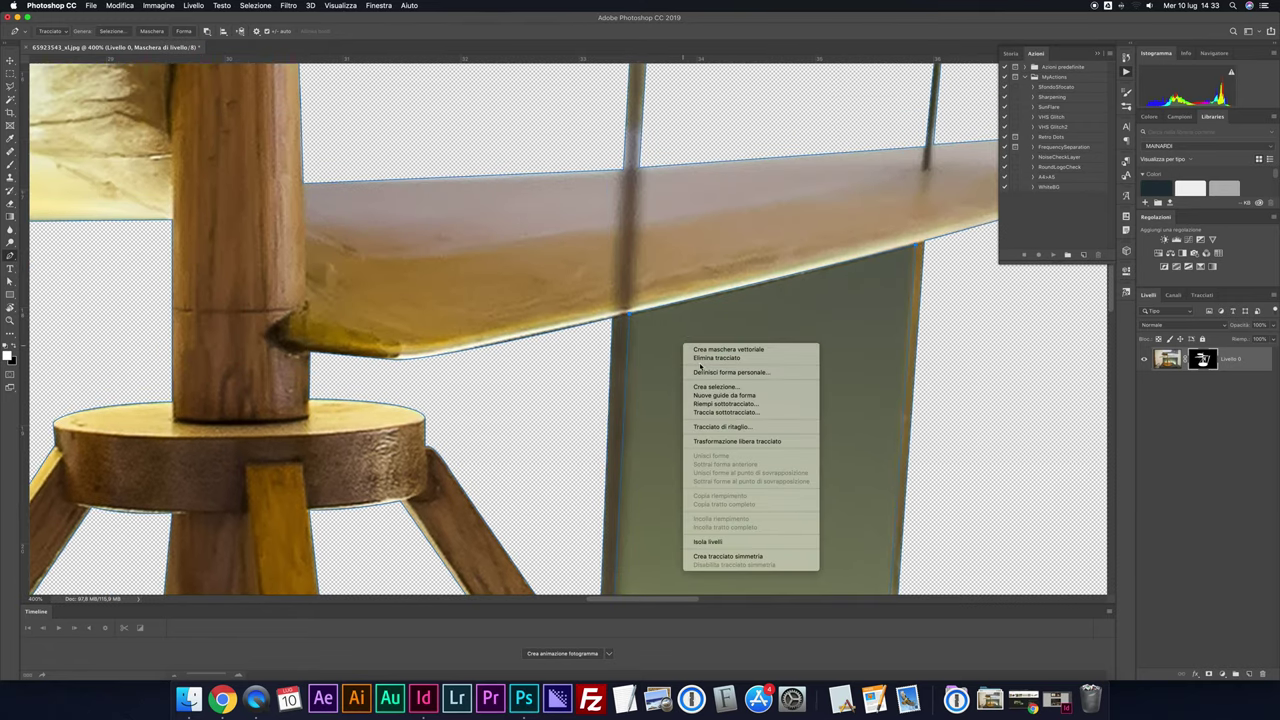
{"action": "left_click", "coordinate": [722, 386]}
{"action": "key", "text": "Return"}
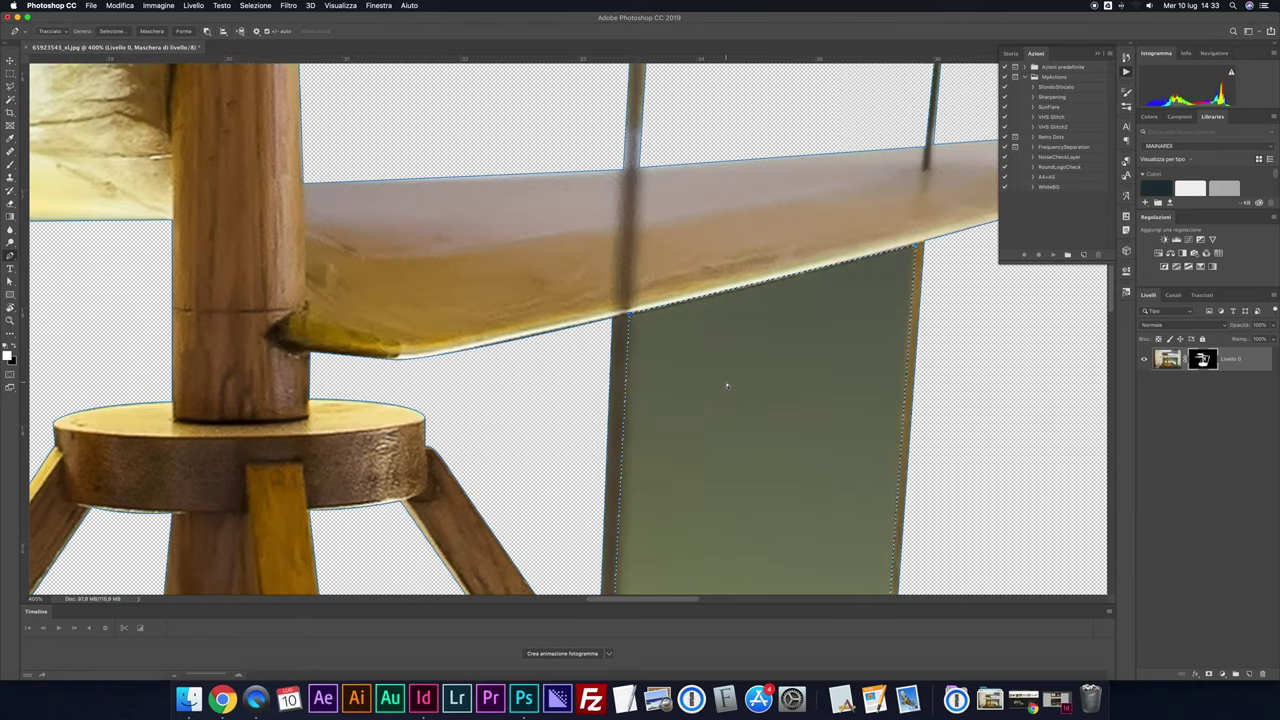
{"action": "key", "text": "Delete"}
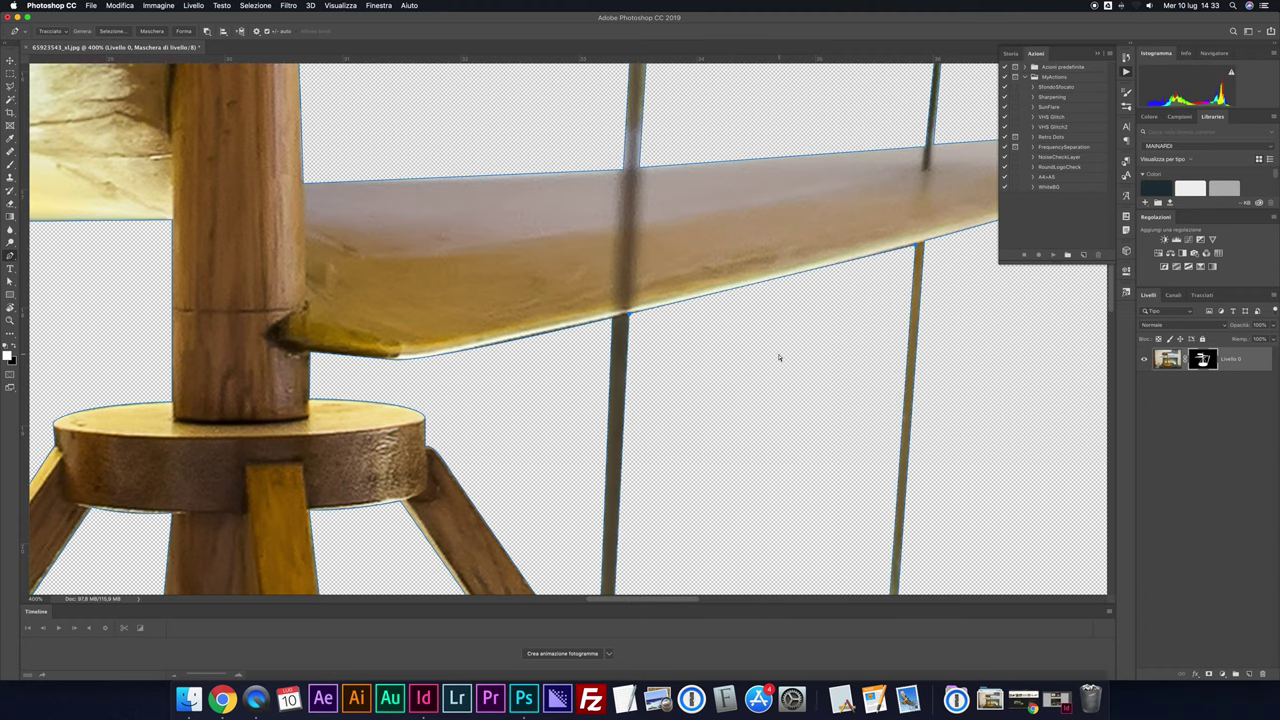
At 400% zoom, start the outline under the blade tip and run it down the right leg
{"action": "scroll", "coordinate": [723, 340], "scroll_direction": "down", "scroll_amount": 3}
{"action": "scroll", "coordinate": [722, 338], "scroll_direction": "down", "scroll_amount": 5}
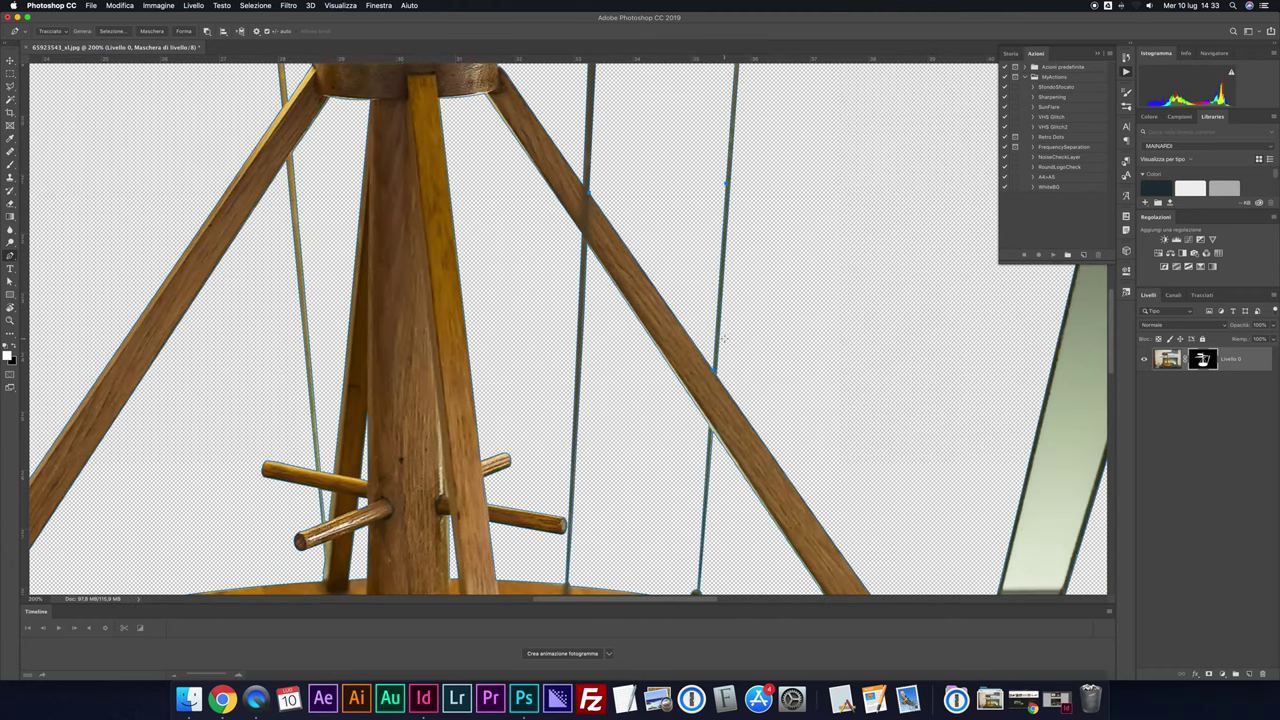
{"action": "scroll", "coordinate": [723, 340], "scroll_direction": "down", "scroll_amount": 5}
{"action": "scroll", "coordinate": [723, 340], "scroll_direction": "right", "scroll_amount": 2}
{"action": "scroll", "coordinate": [723, 340], "scroll_direction": "down", "scroll_amount": 2}
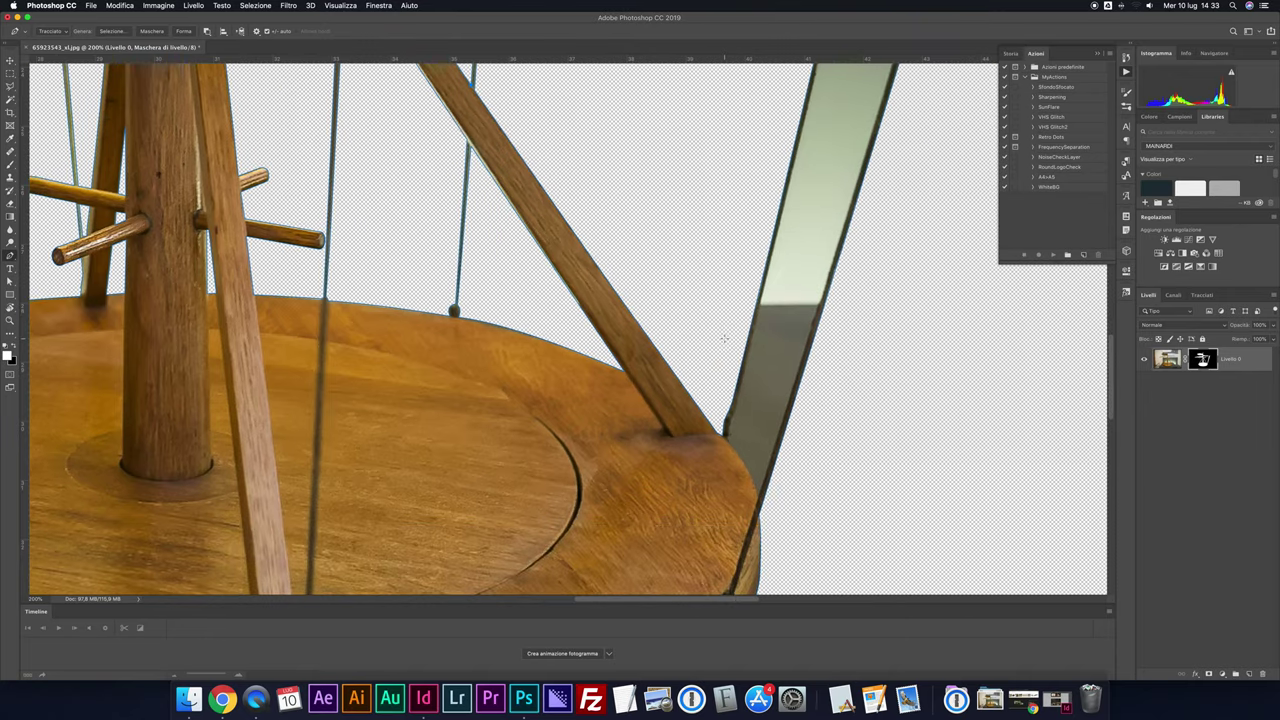
{"action": "scroll", "coordinate": [723, 339], "scroll_direction": "up", "scroll_amount": 5}
{"action": "scroll", "coordinate": [723, 339], "scroll_direction": "up", "scroll_amount": 3}
{"action": "scroll", "coordinate": [723, 339], "scroll_direction": "right", "scroll_amount": 3}
{"action": "scroll", "coordinate": [724, 338], "scroll_direction": "right", "scroll_amount": 2}
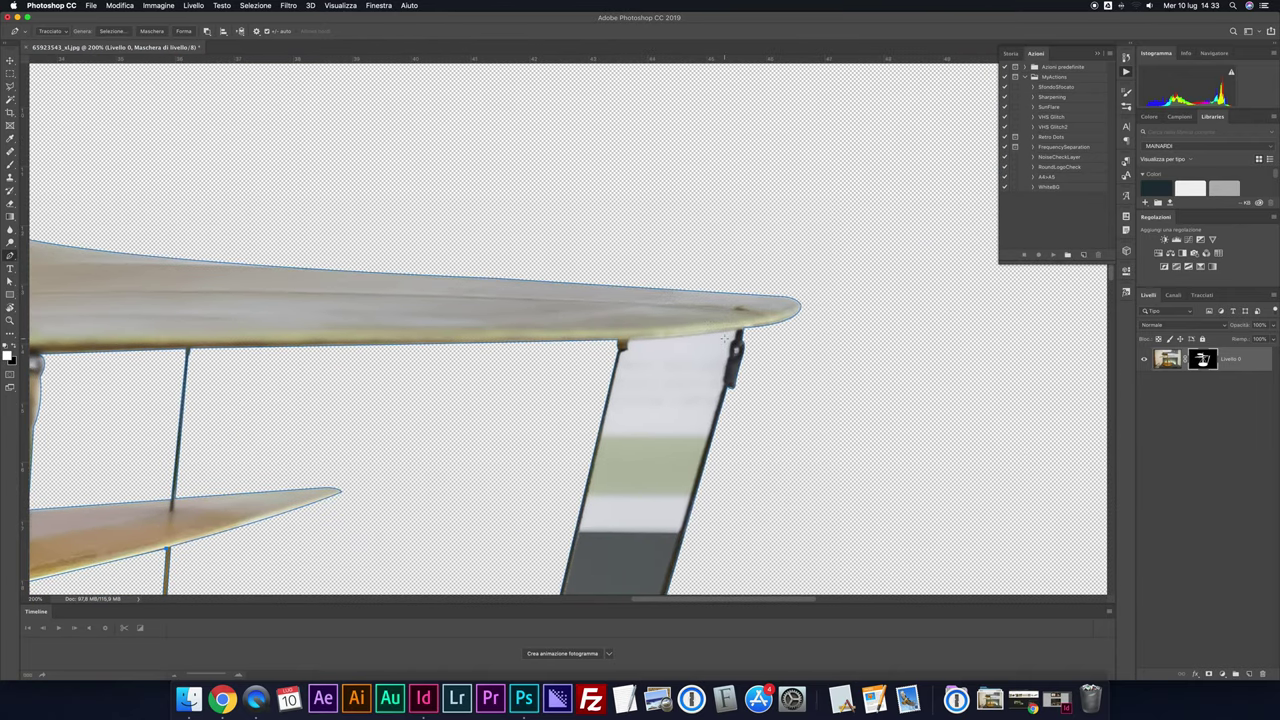
{"action": "key", "text": "super+plus"}
{"action": "key", "text": "super+plus"}
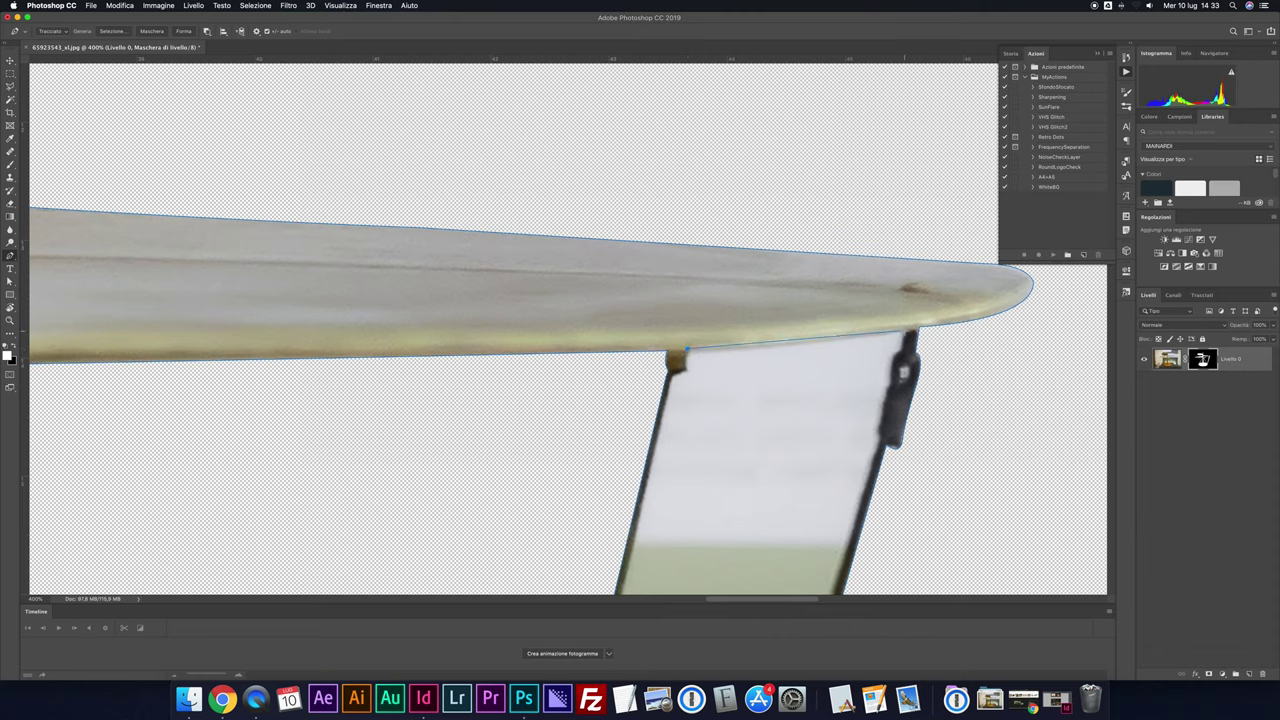
{"action": "left_click_drag", "start_coordinate": [1001, 316], "coordinate": [1005, 313]}
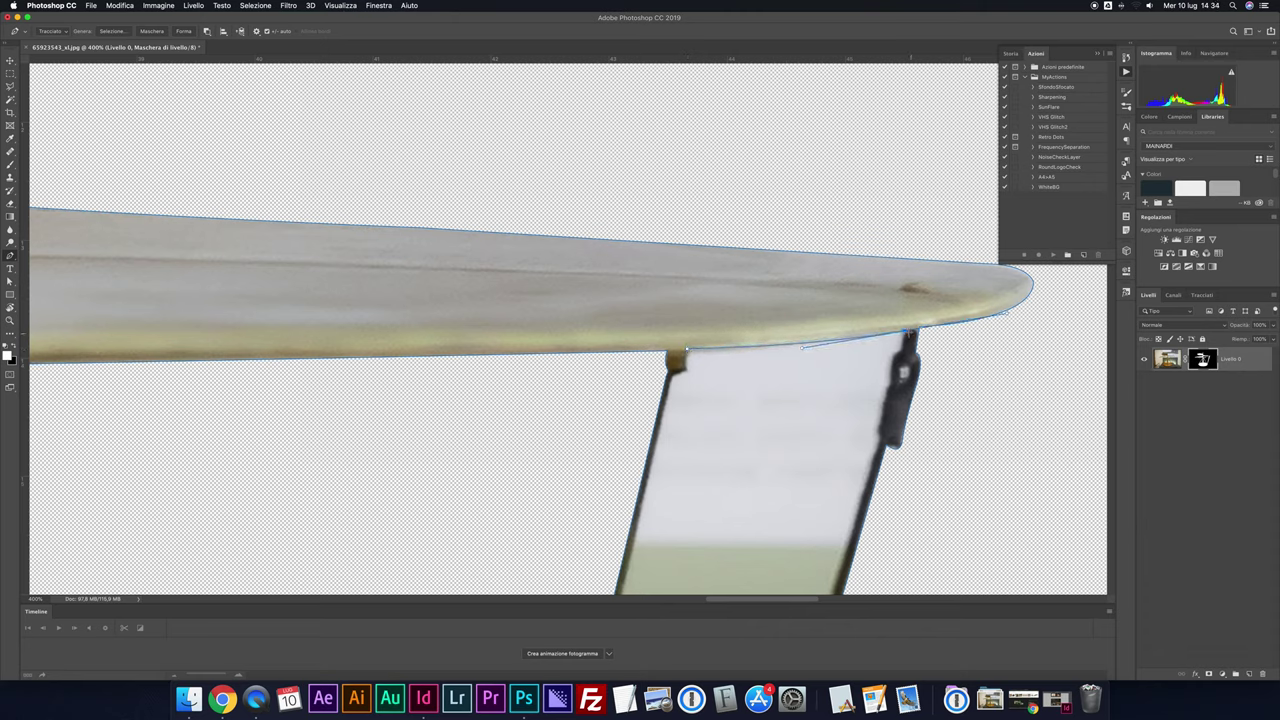
{"action": "left_click", "coordinate": [904, 331]}
{"action": "left_click", "coordinate": [894, 413]}
{"action": "left_click", "coordinate": [881, 440]}
Continue the outline around where the strut meets the seat and up its notch
{"action": "scroll", "coordinate": [857, 408], "scroll_direction": "down", "scroll_amount": 1}
{"action": "scroll", "coordinate": [857, 408], "scroll_direction": "down", "scroll_amount": 5}
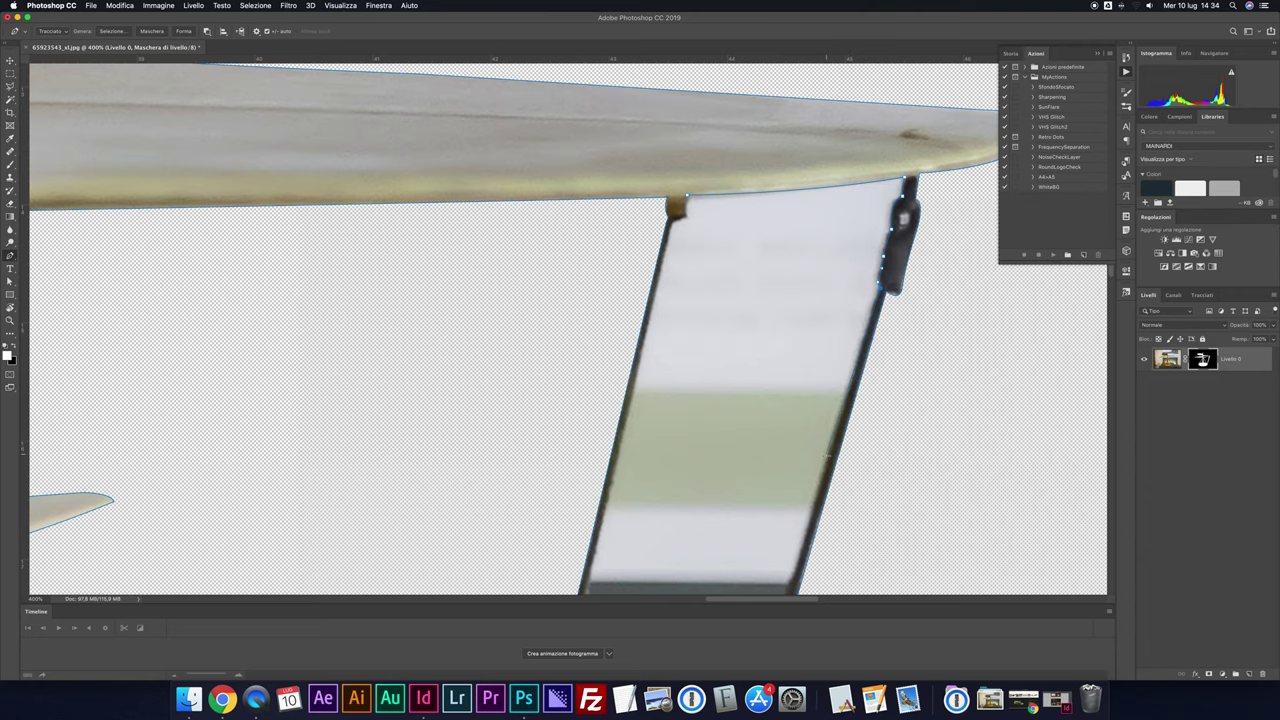
{"action": "scroll", "coordinate": [710, 490], "scroll_direction": "down", "scroll_amount": 4}
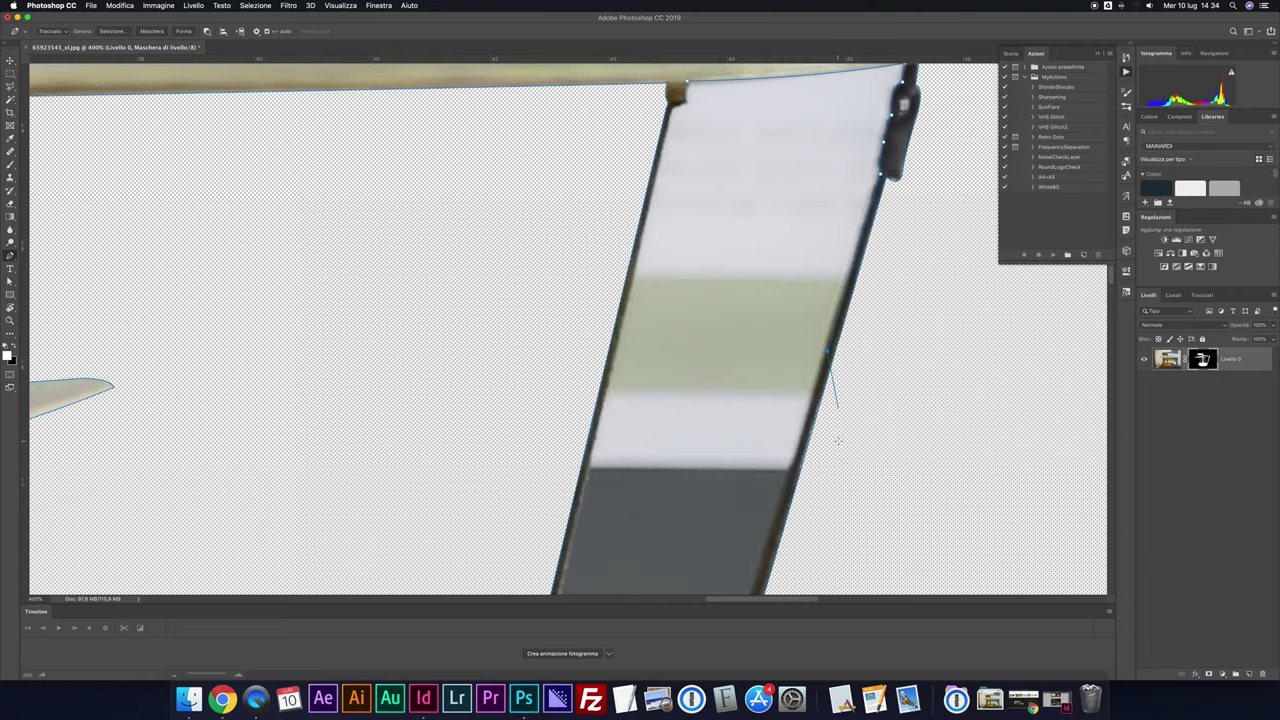
{"action": "scroll", "coordinate": [708, 488], "scroll_direction": "down", "scroll_amount": 7}
{"action": "scroll", "coordinate": [708, 497], "scroll_direction": "down", "scroll_amount": 1}
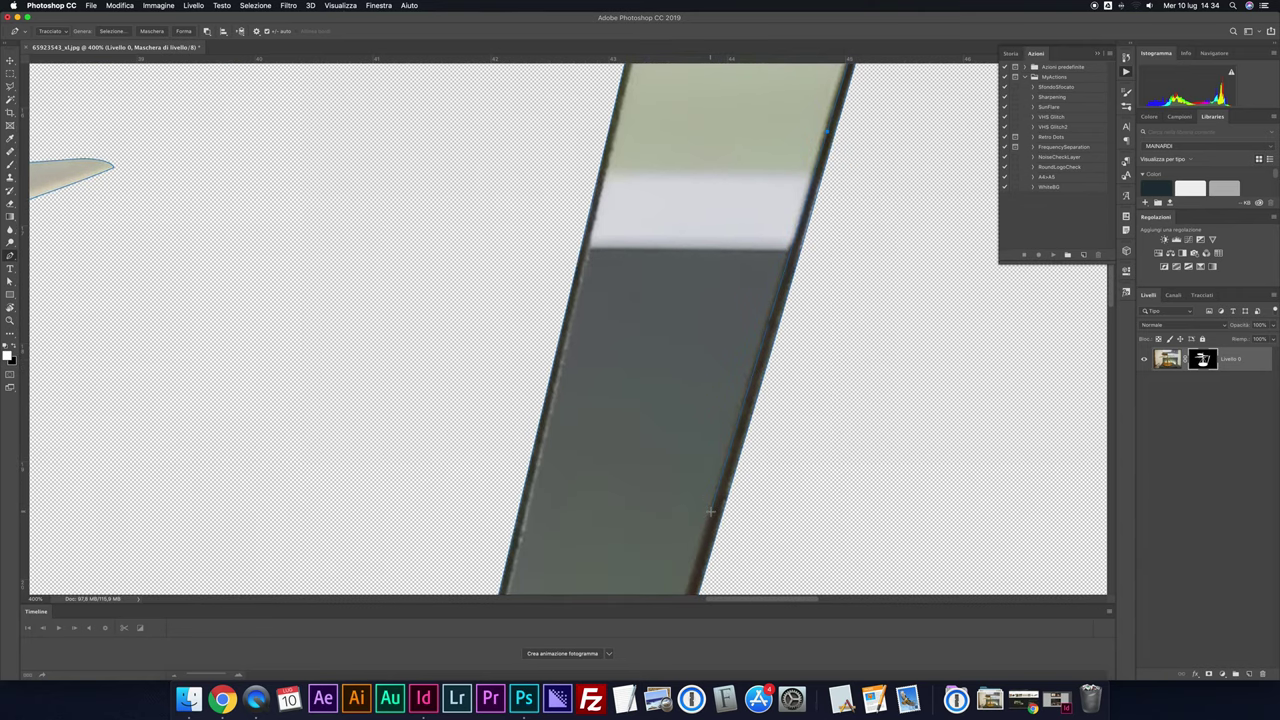
{"action": "scroll", "coordinate": [715, 471], "scroll_direction": "down", "scroll_amount": 11}
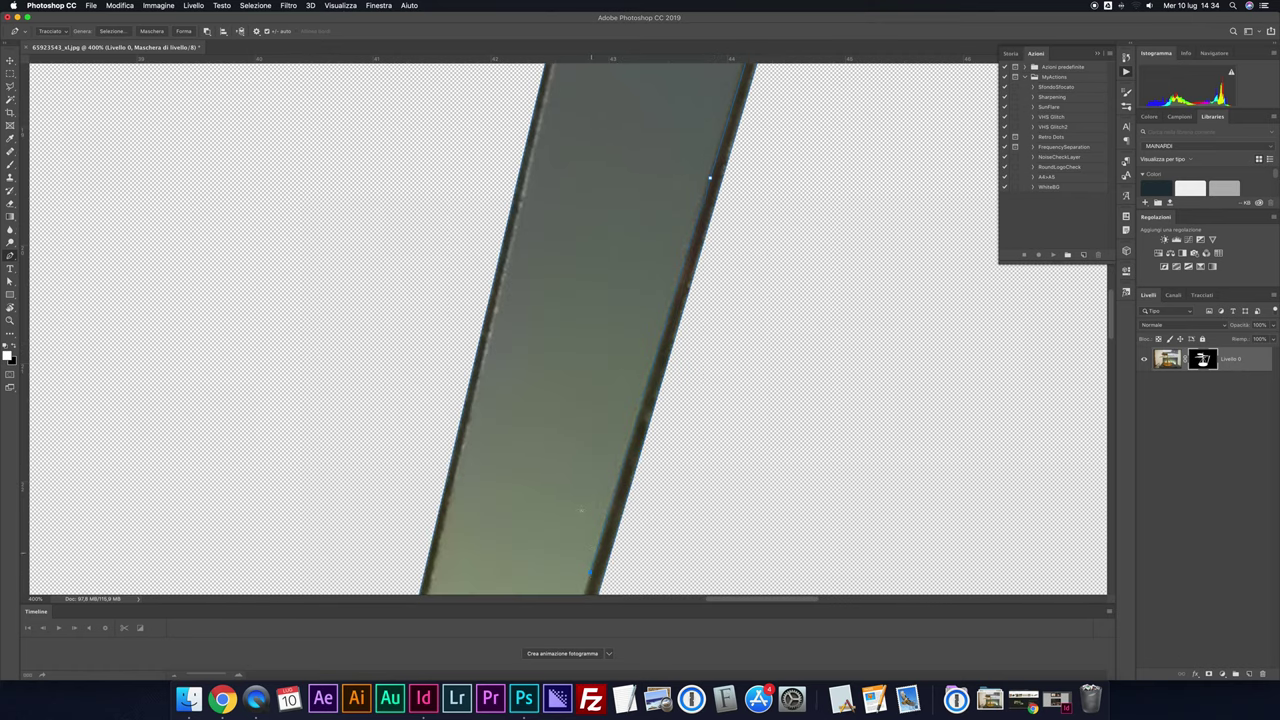
{"action": "scroll", "coordinate": [581, 510], "scroll_direction": "down", "scroll_amount": 5}
{"action": "scroll", "coordinate": [570, 530], "scroll_direction": "left", "scroll_amount": 3}
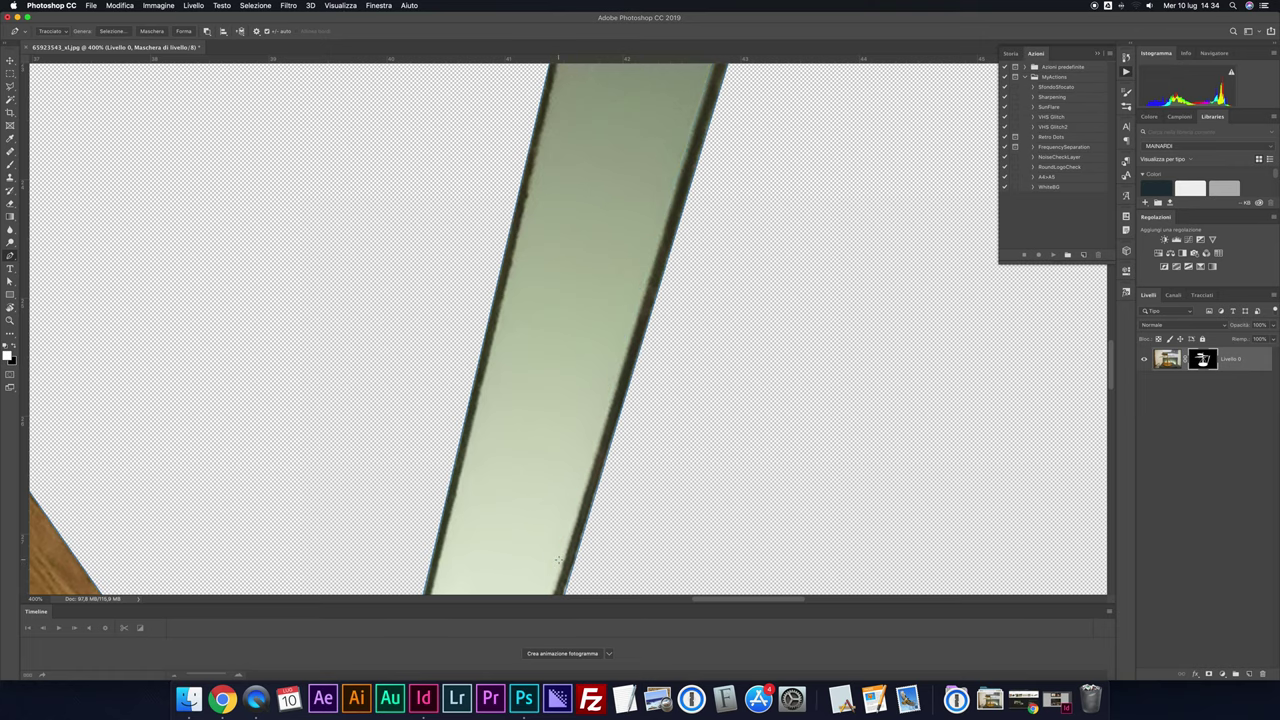
{"action": "scroll", "coordinate": [558, 560], "scroll_direction": "down", "scroll_amount": 5}
{"action": "scroll", "coordinate": [545, 540], "scroll_direction": "down", "scroll_amount": 2}
{"action": "scroll", "coordinate": [545, 540], "scroll_direction": "left", "scroll_amount": 2}
{"action": "scroll", "coordinate": [534, 524], "scroll_direction": "down", "scroll_amount": 4}
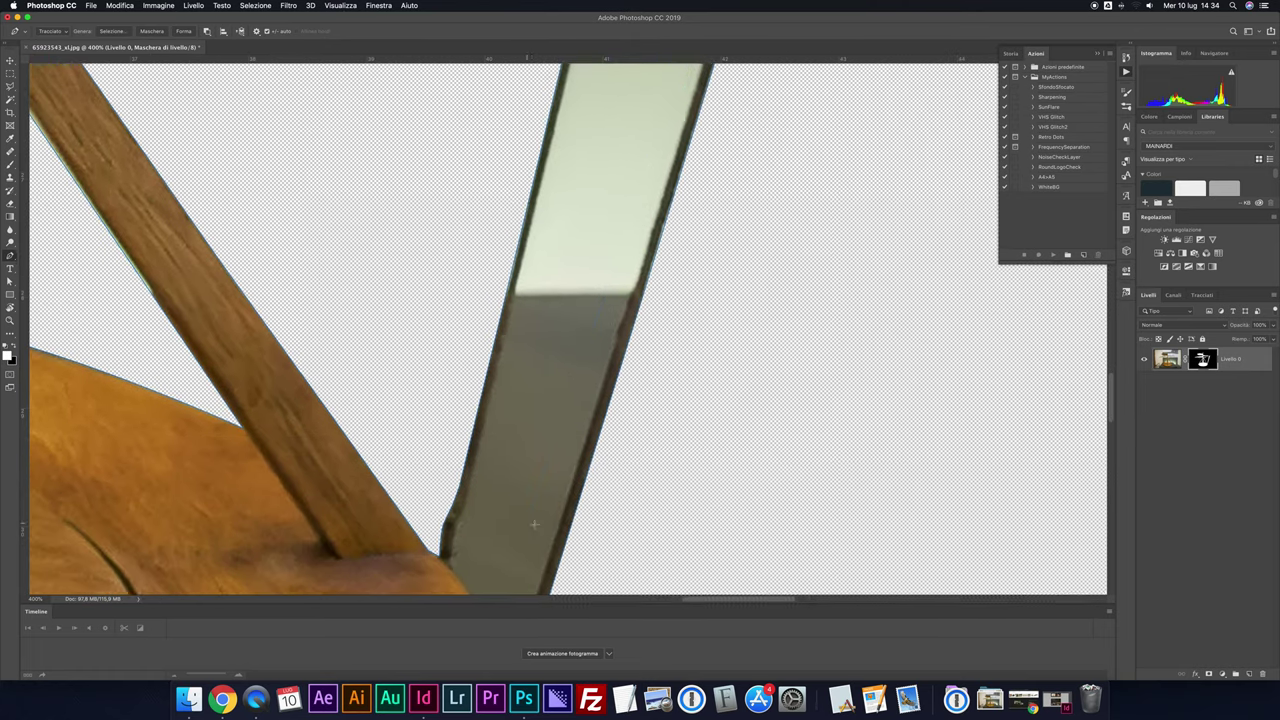
{"action": "scroll", "coordinate": [534, 524], "scroll_direction": "down", "scroll_amount": 2}
{"action": "scroll", "coordinate": [534, 524], "scroll_direction": "down", "scroll_amount": 2}
{"action": "scroll", "coordinate": [533, 530], "scroll_direction": "left", "scroll_amount": 1}
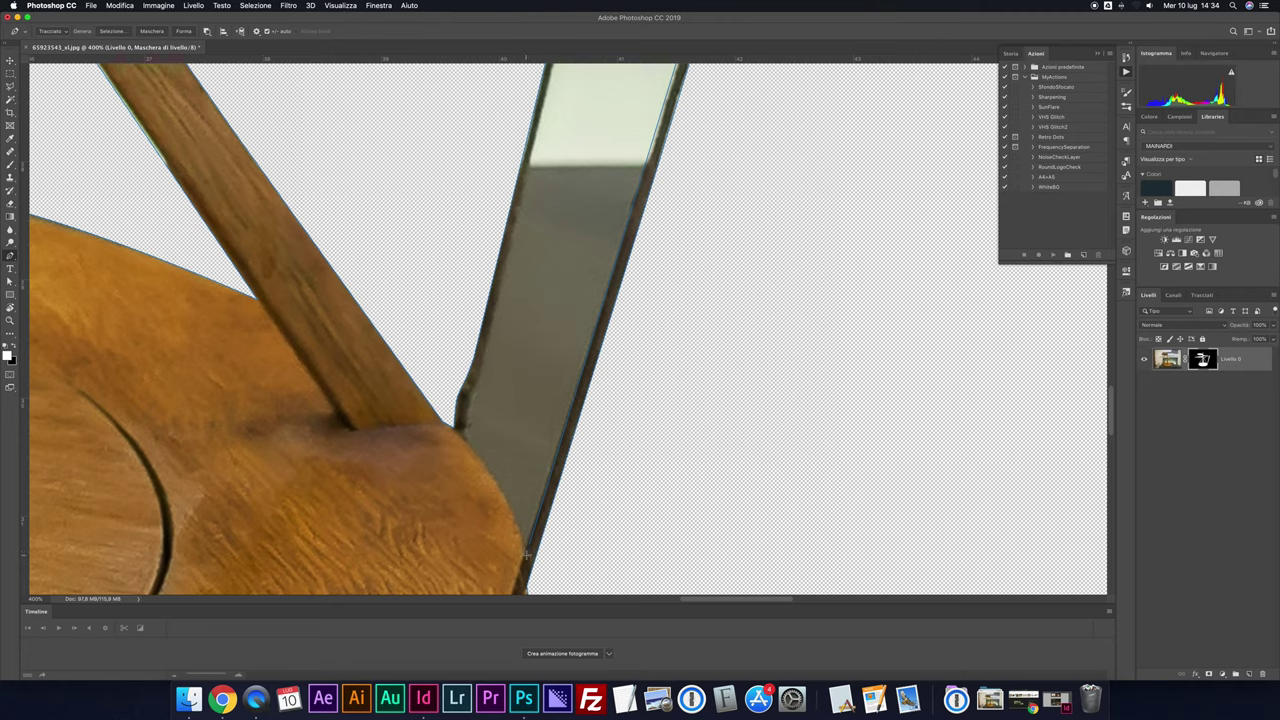
{"action": "left_click_drag", "start_coordinate": [463, 437], "coordinate": [426, 402]}
{"action": "left_click_drag", "start_coordinate": [477, 383], "coordinate": [478, 375]}
Finish the outline at the blade tip, delete its selection from the mask, then fit the view
{"action": "scroll", "coordinate": [501, 296], "scroll_direction": "up", "scroll_amount": 1}
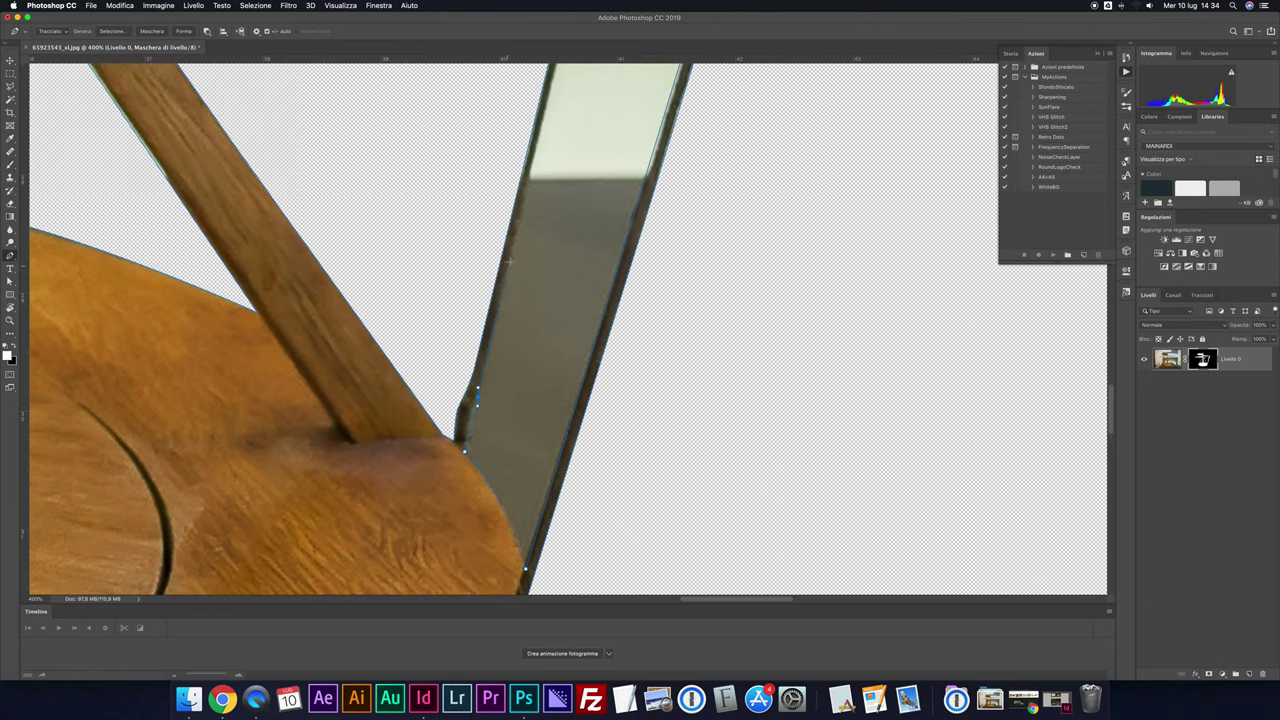
{"action": "scroll", "coordinate": [610, 196], "scroll_direction": "up", "scroll_amount": 10}
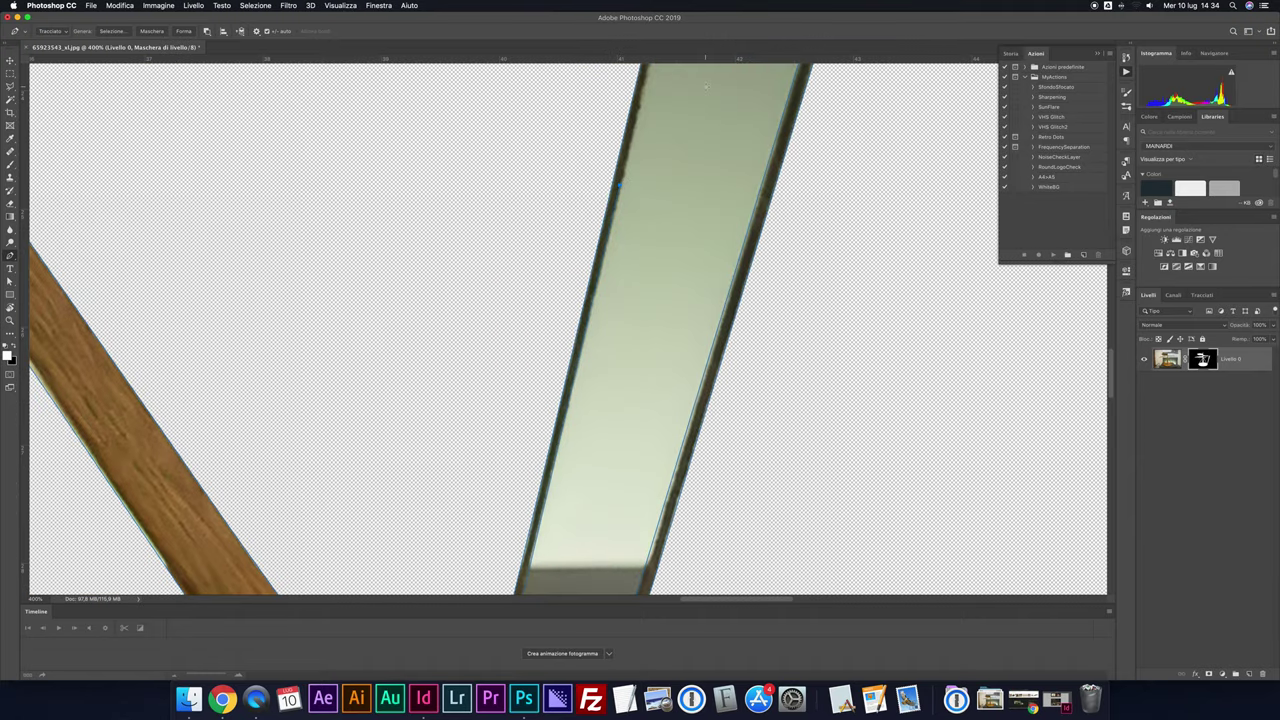
{"action": "scroll", "coordinate": [620, 185], "scroll_direction": "up", "scroll_amount": 5}
{"action": "scroll", "coordinate": [716, 177], "scroll_direction": "up", "scroll_amount": 1}
{"action": "scroll", "coordinate": [716, 177], "scroll_direction": "up", "scroll_amount": 5}
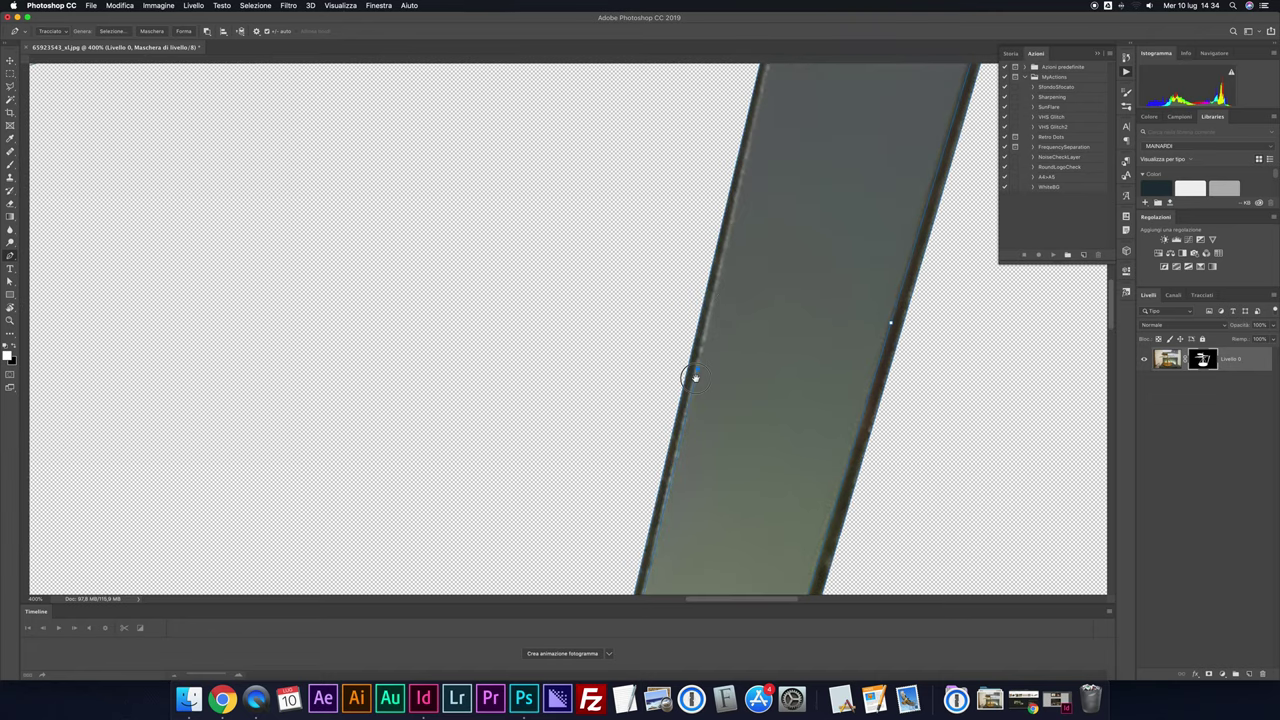
{"action": "left_click_drag", "start_coordinate": [793, 107], "coordinate": [686, 377]}
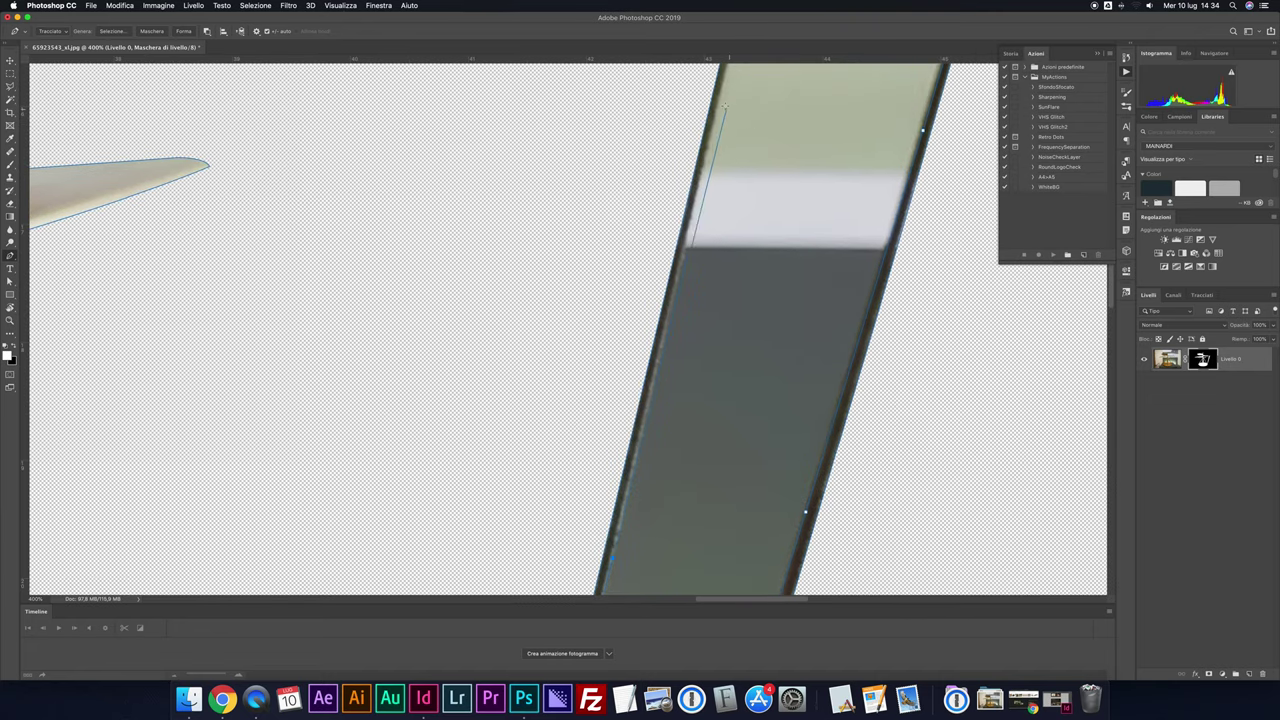
{"action": "scroll", "coordinate": [741, 101], "scroll_direction": "up", "scroll_amount": 1}
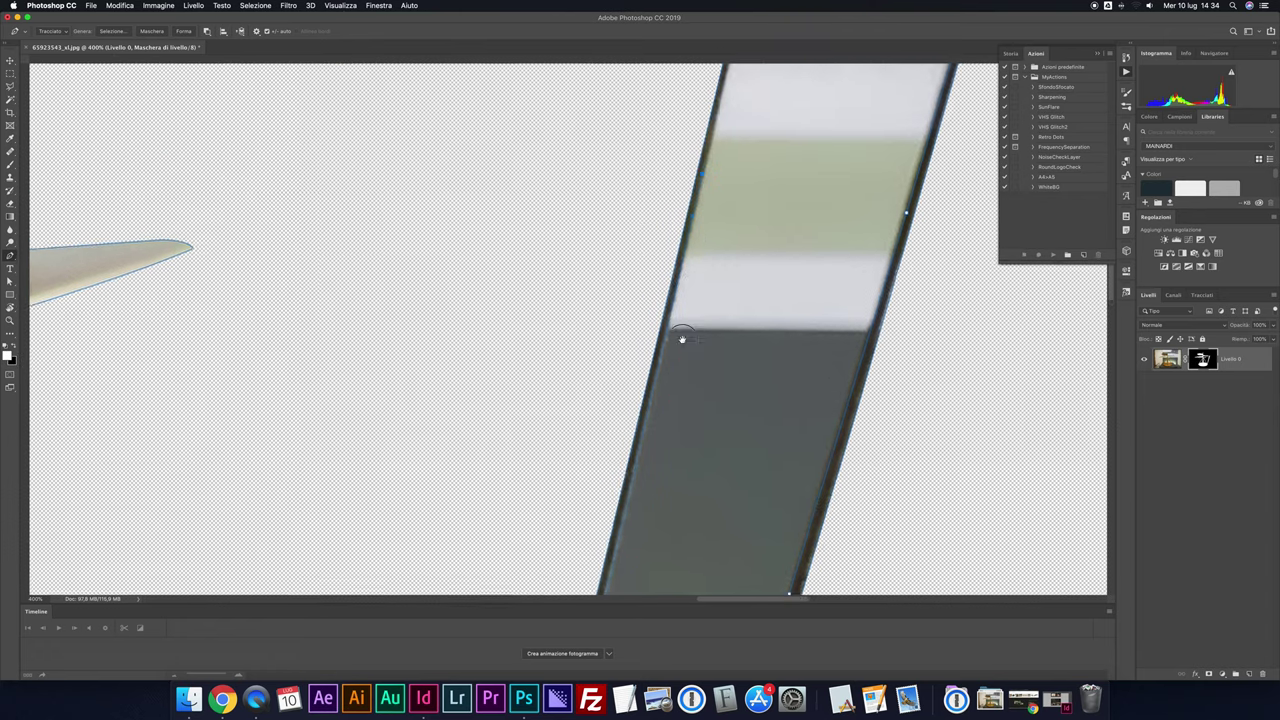
{"action": "left_click_drag", "start_coordinate": [742, 100], "coordinate": [624, 423]}
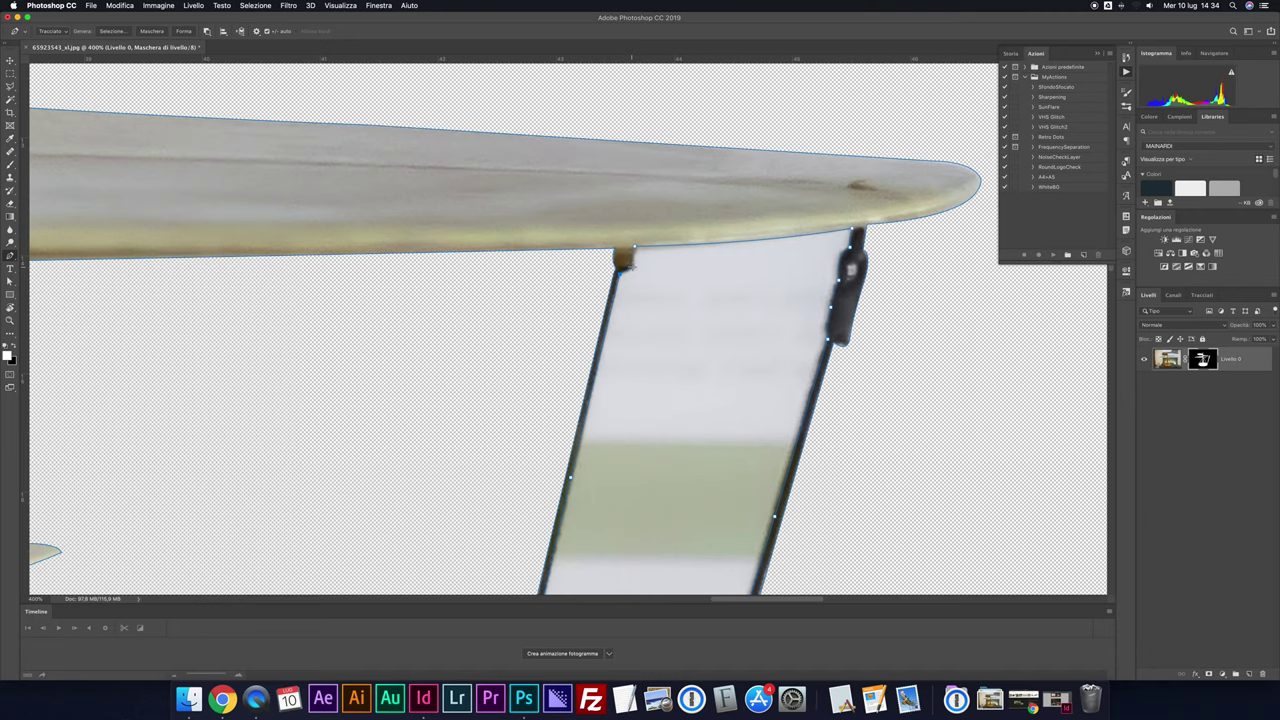
{"action": "right_click", "coordinate": [662, 257]}
{"action": "left_click", "coordinate": [690, 300]}
{"action": "key", "text": "Return"}
{"action": "key", "text": "Delete"}
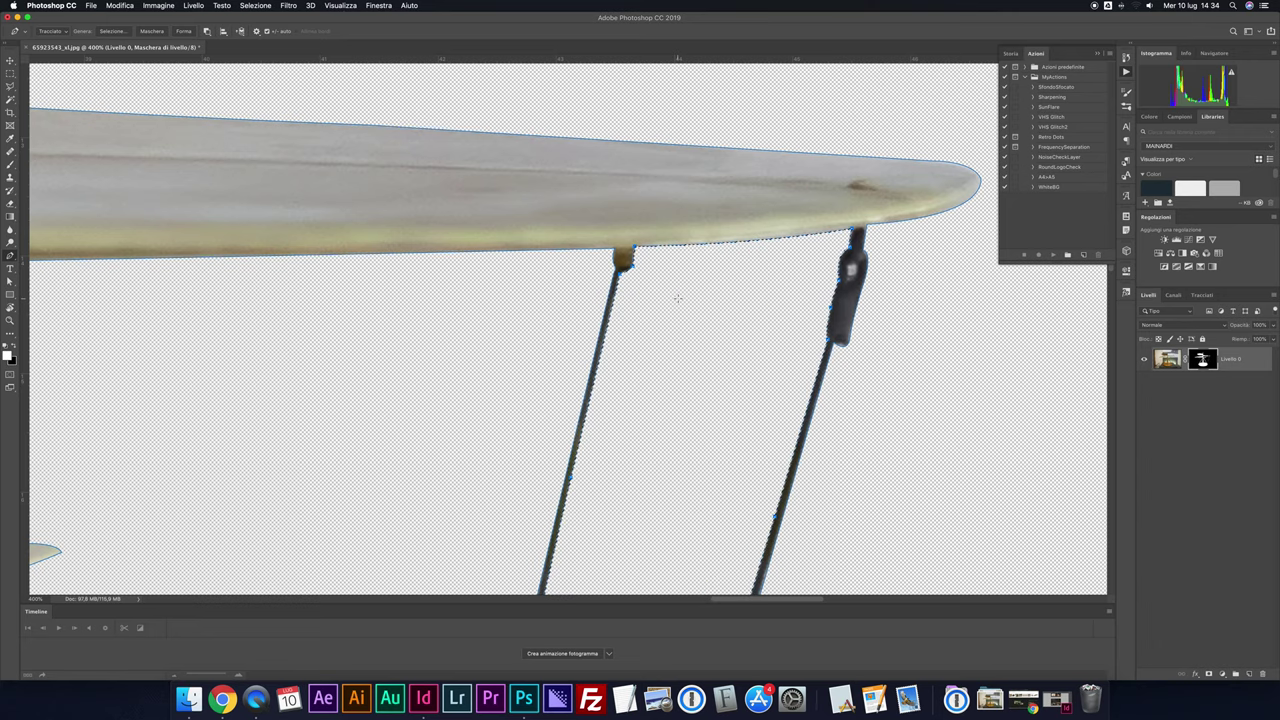
{"action": "key", "text": "super+0"}
{"action": "key", "text": "v"}
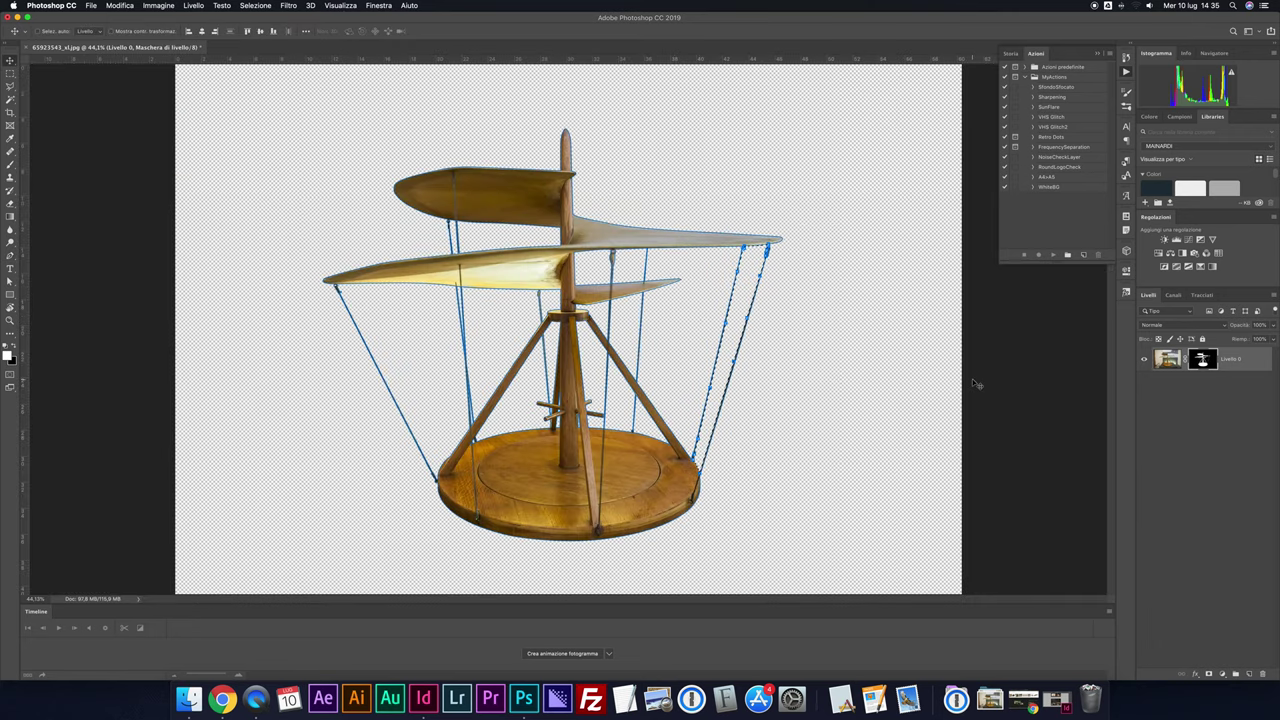
{"action": "left_click", "coordinate": [1202, 295]}
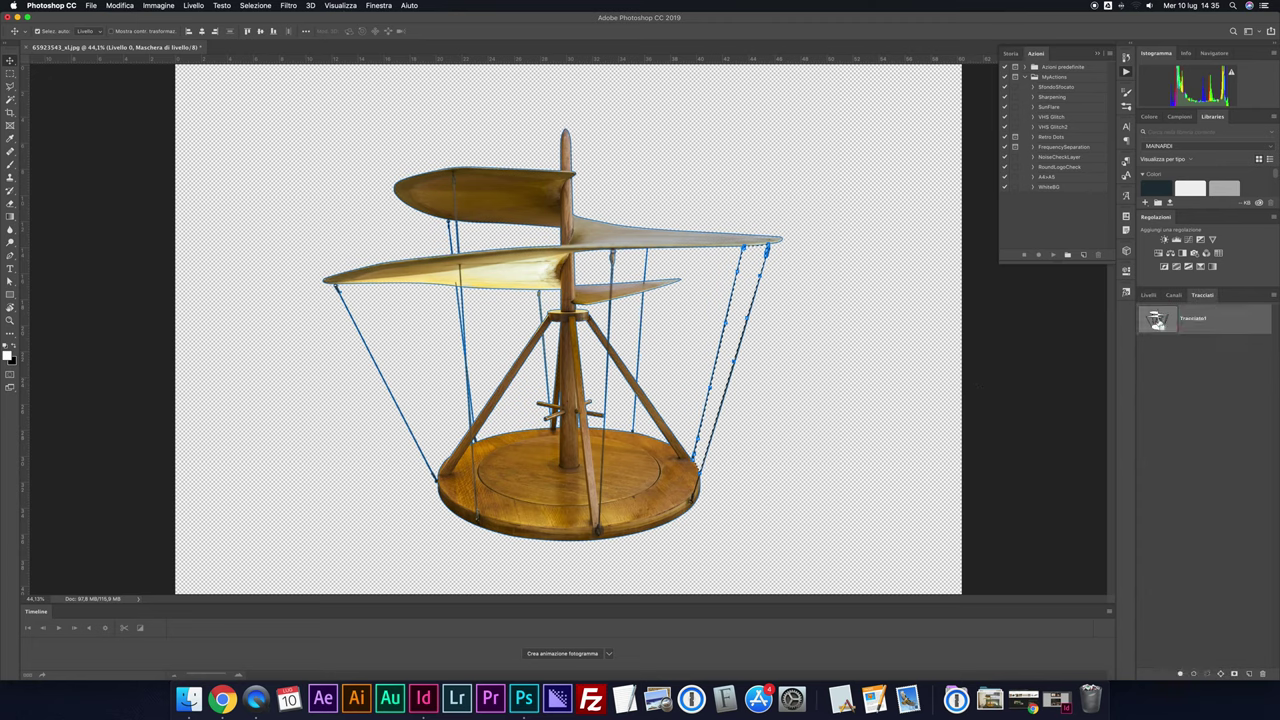
{"action": "left_click", "coordinate": [1157, 320], "text": "super"}
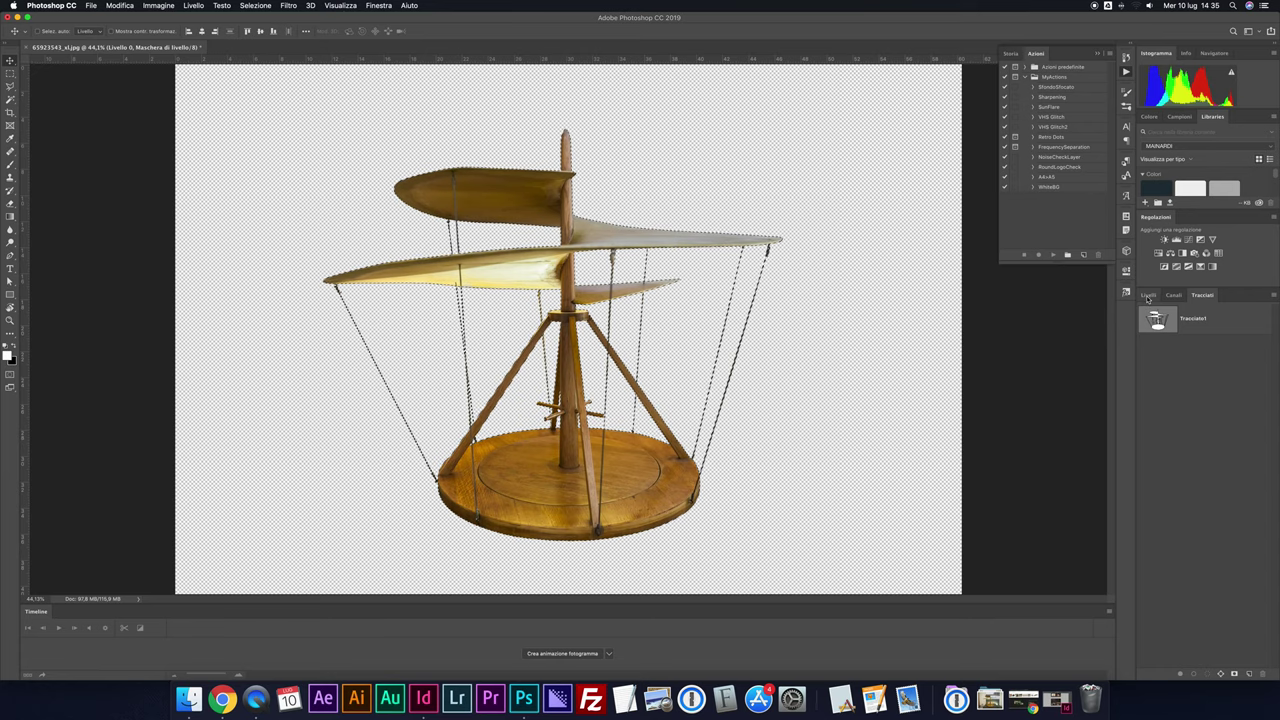
{"action": "left_click", "coordinate": [1147, 295]}
{"action": "left_click", "coordinate": [1200, 360], "text": "alt"}
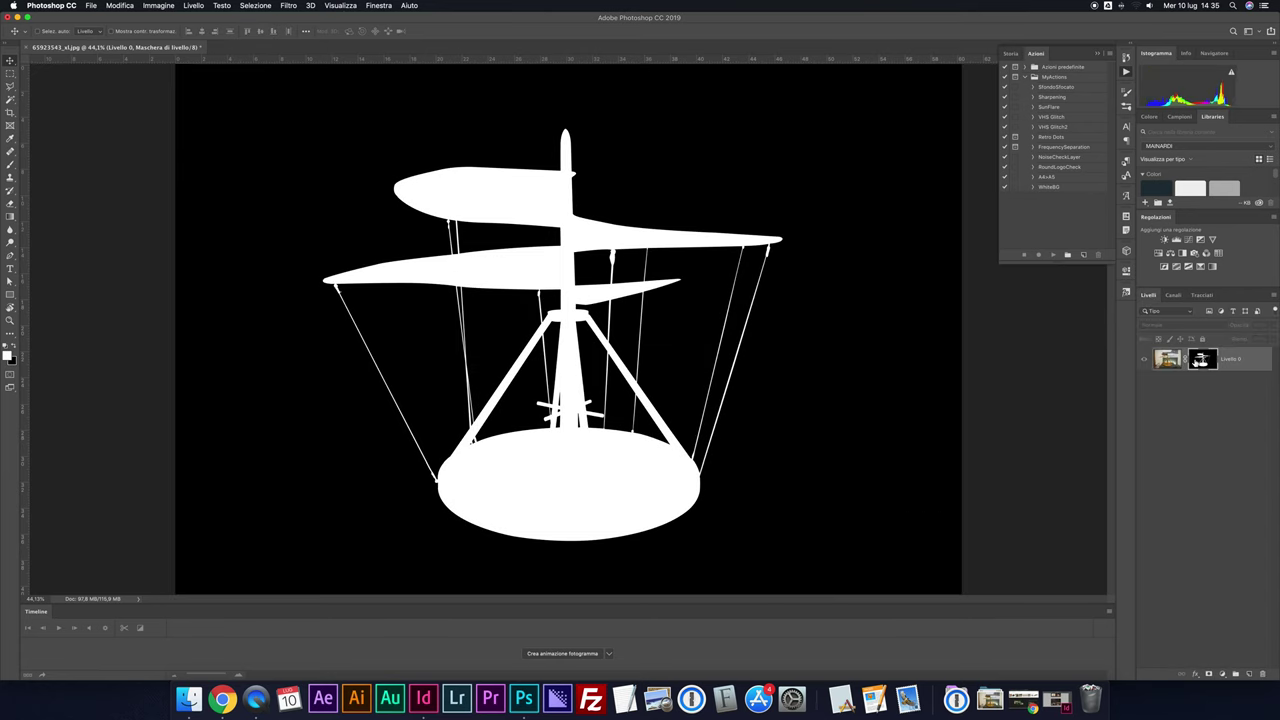
{"action": "left_click", "coordinate": [1200, 360], "text": "alt"}
{"action": "left_click", "coordinate": [1200, 360], "text": "alt"}
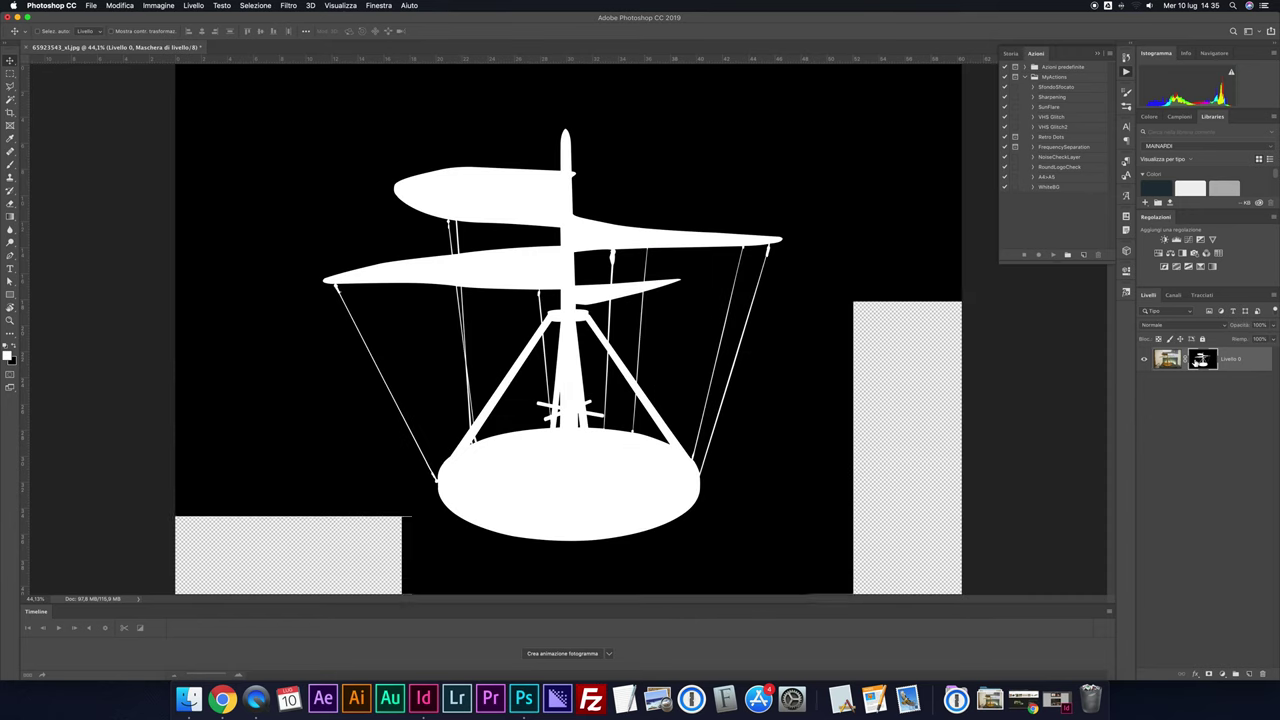
{"action": "left_click", "coordinate": [1200, 360], "text": "alt"}
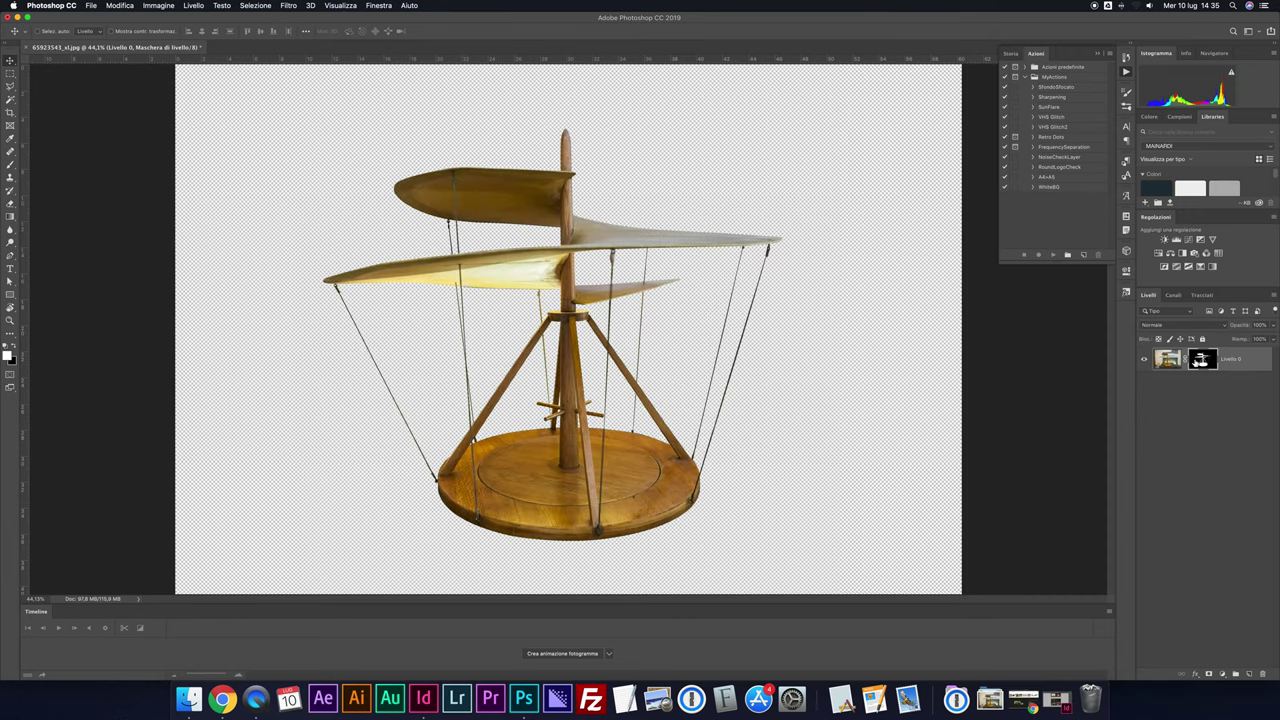
{"action": "left_click", "coordinate": [1203, 362], "text": "shift"}
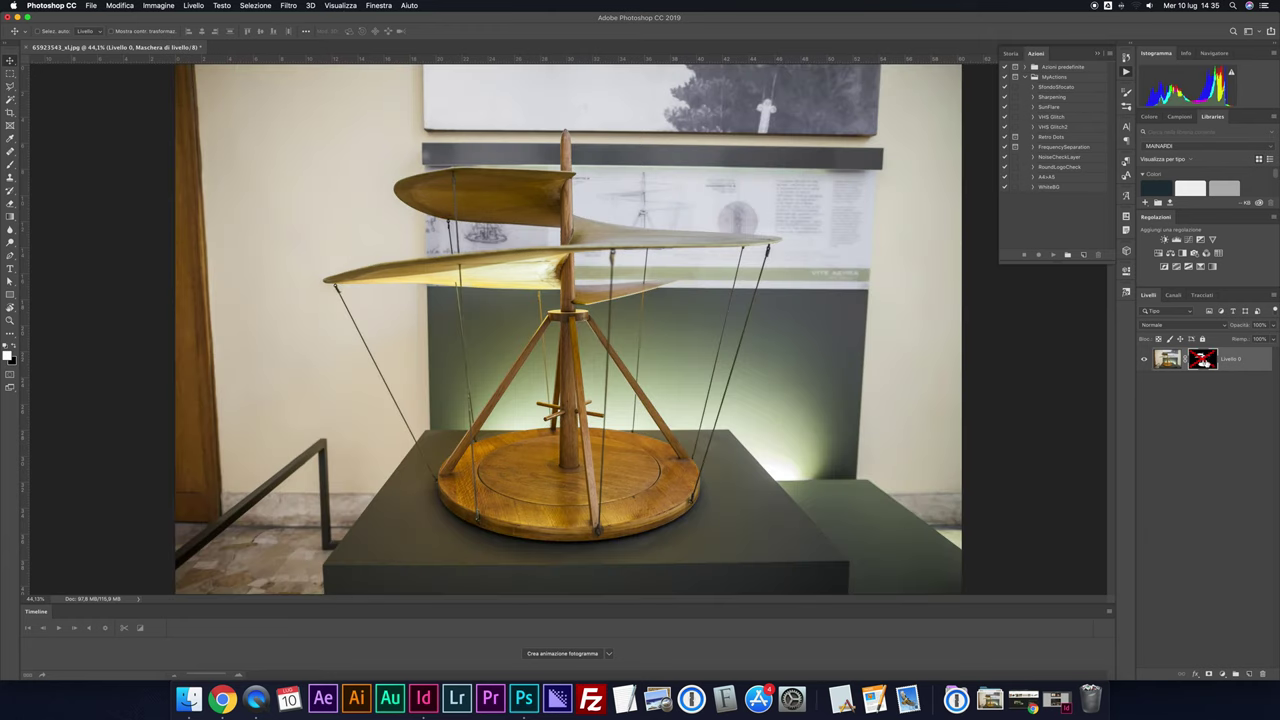
{"action": "left_click", "coordinate": [1203, 362], "text": "shift"}
{"action": "left_click", "coordinate": [1203, 362], "text": "shift"}
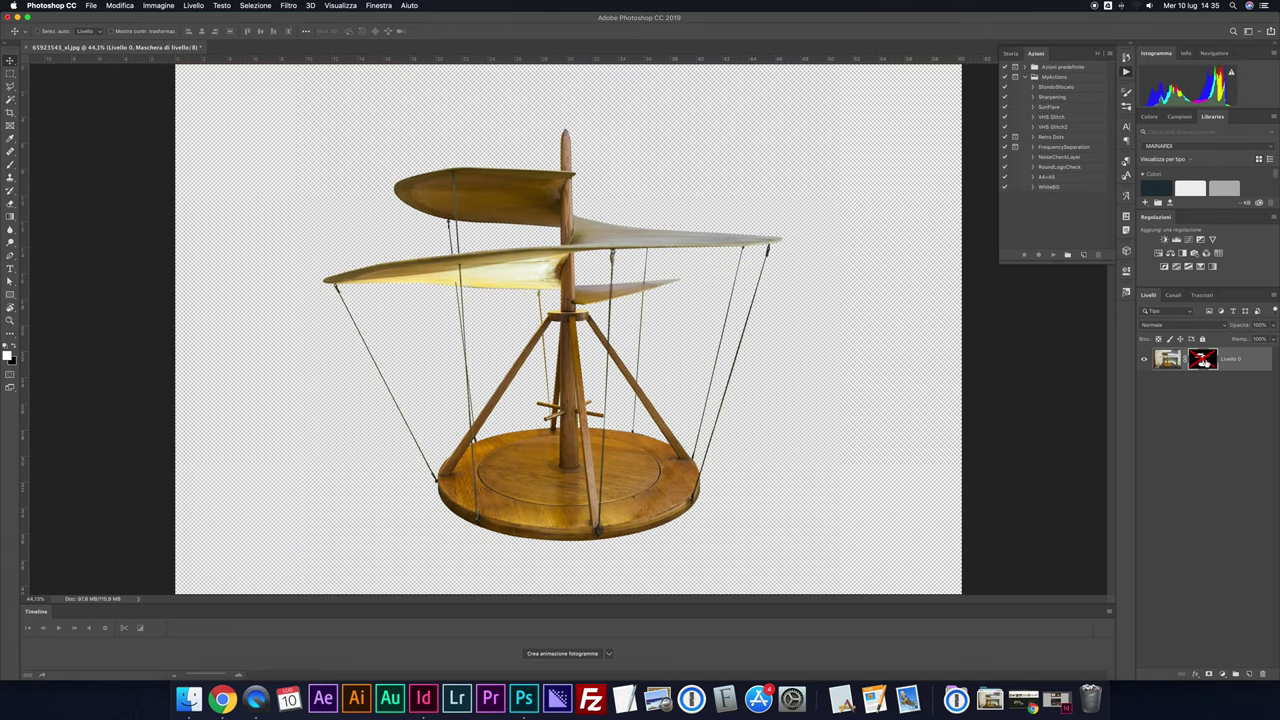
{"action": "left_click", "coordinate": [1203, 362], "text": "shift"}
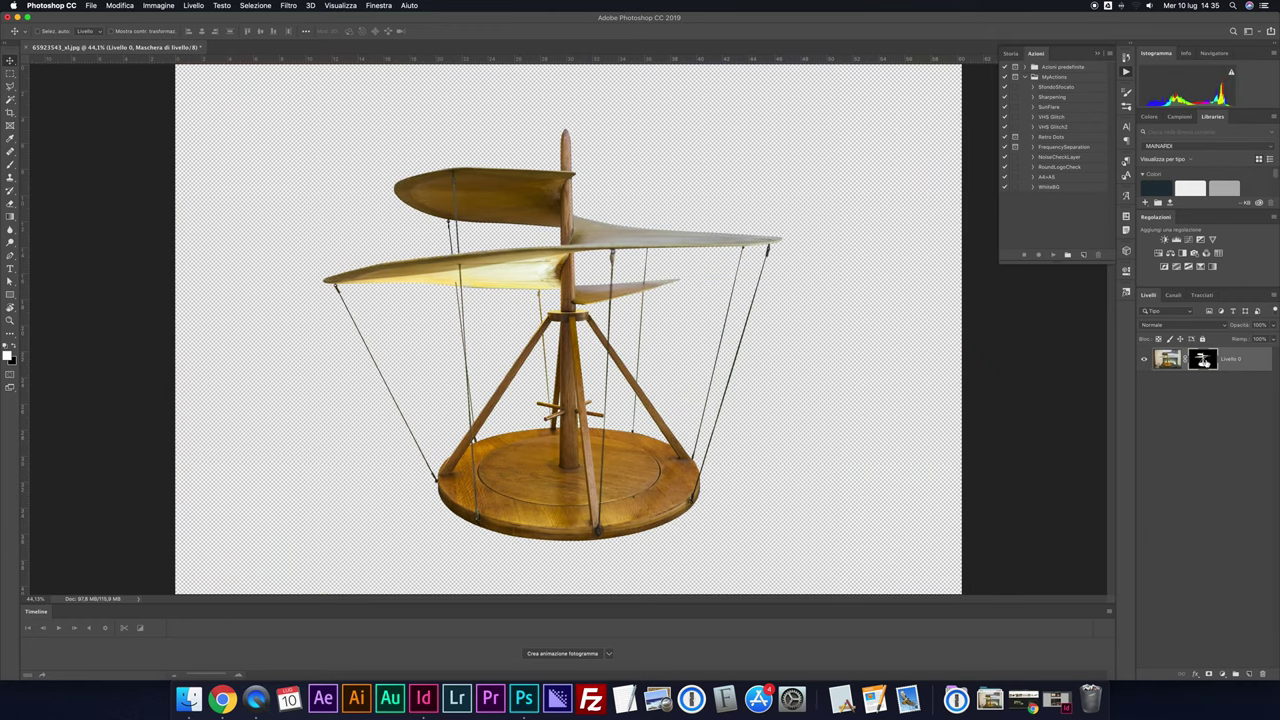
{"action": "left_click", "coordinate": [1203, 362], "text": "shift"}
{"action": "left_click", "coordinate": [1203, 362], "text": "shift"}
{"action": "key", "text": "ctrl+plus"}
{"action": "key", "text": "ctrl+plus"}
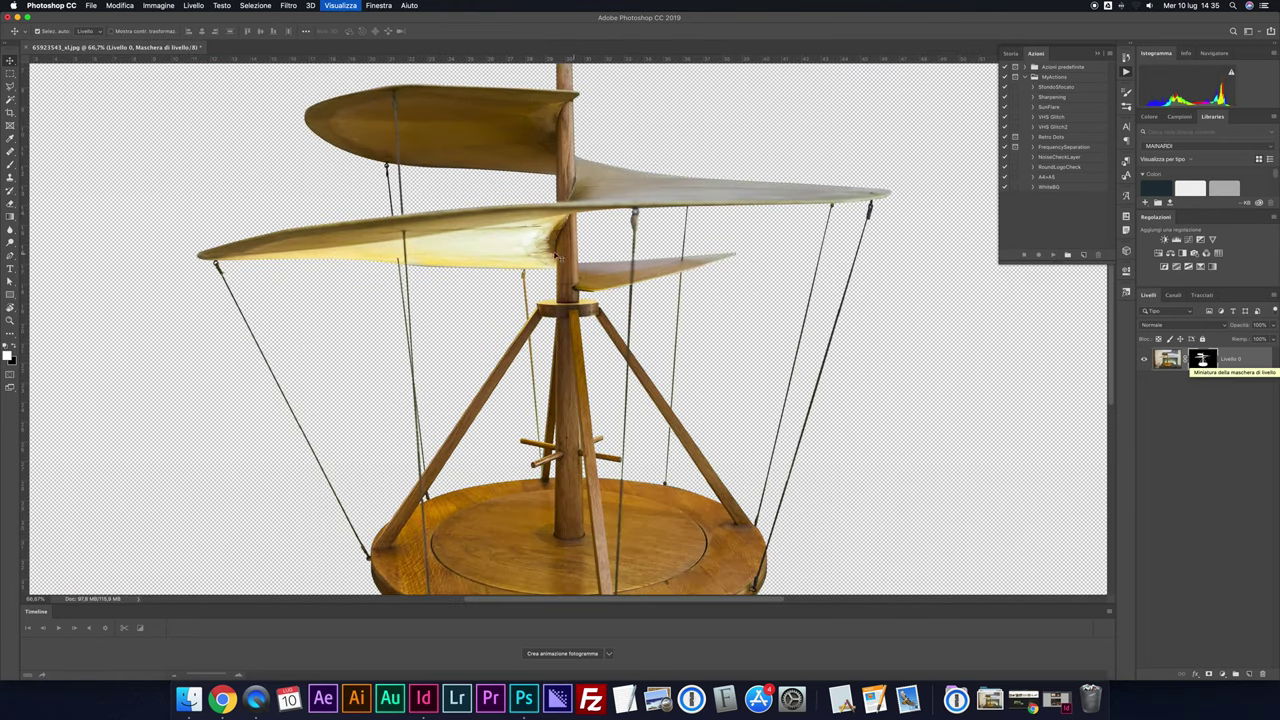
Zoom in on the upper blade's hook eyelet and activate the Tracciato1 path with the Pen tool
{"action": "key", "text": "ctrl+plus"}
{"action": "scroll", "coordinate": [553, 249], "scroll_direction": "up", "scroll_amount": 3}
{"action": "key", "text": "ctrl+plus"}
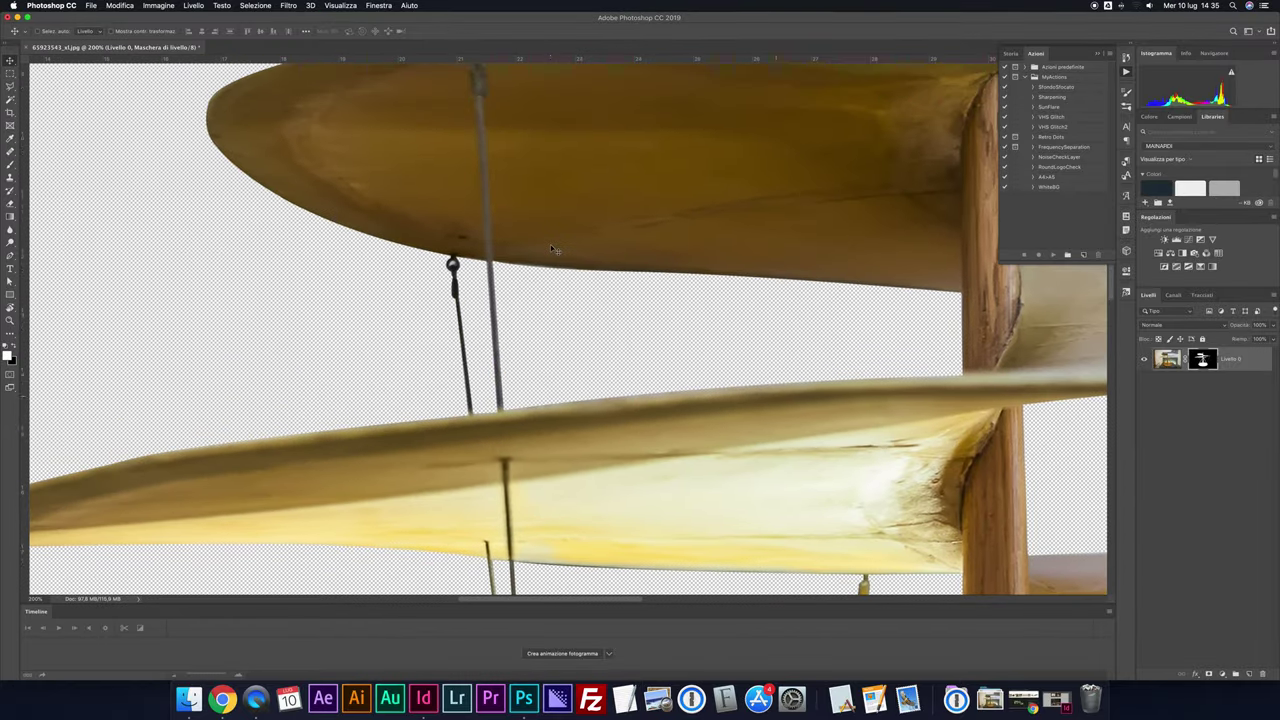
{"action": "key", "text": "ctrl+plus"}
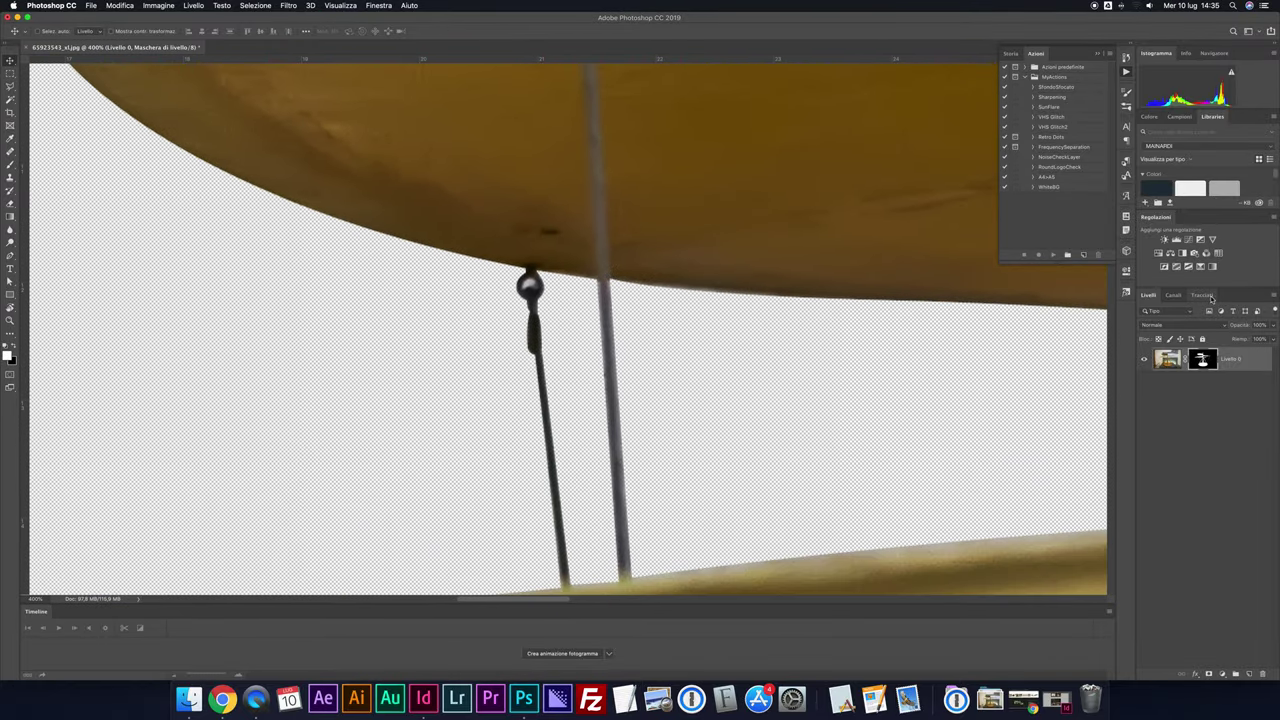
{"action": "left_click", "coordinate": [1203, 295]}
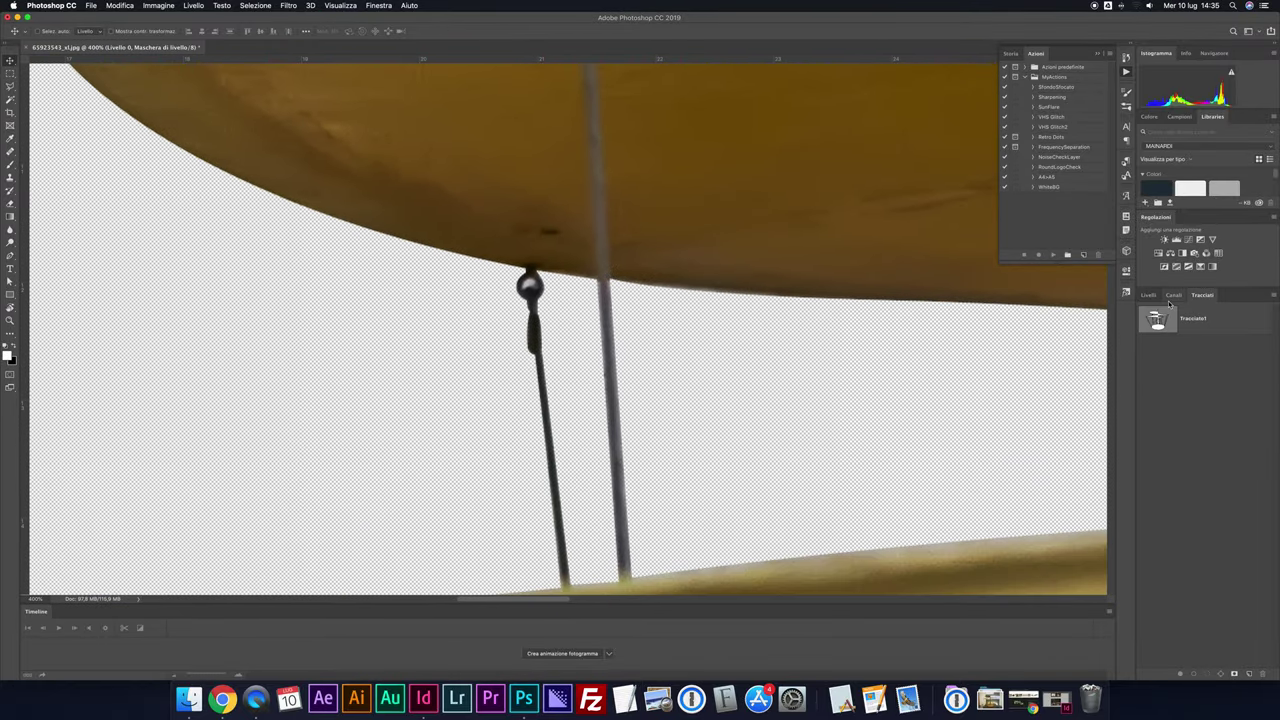
{"action": "left_click", "coordinate": [1158, 318]}
{"action": "key", "text": "ctrl+plus"}
{"action": "key", "text": "p"}
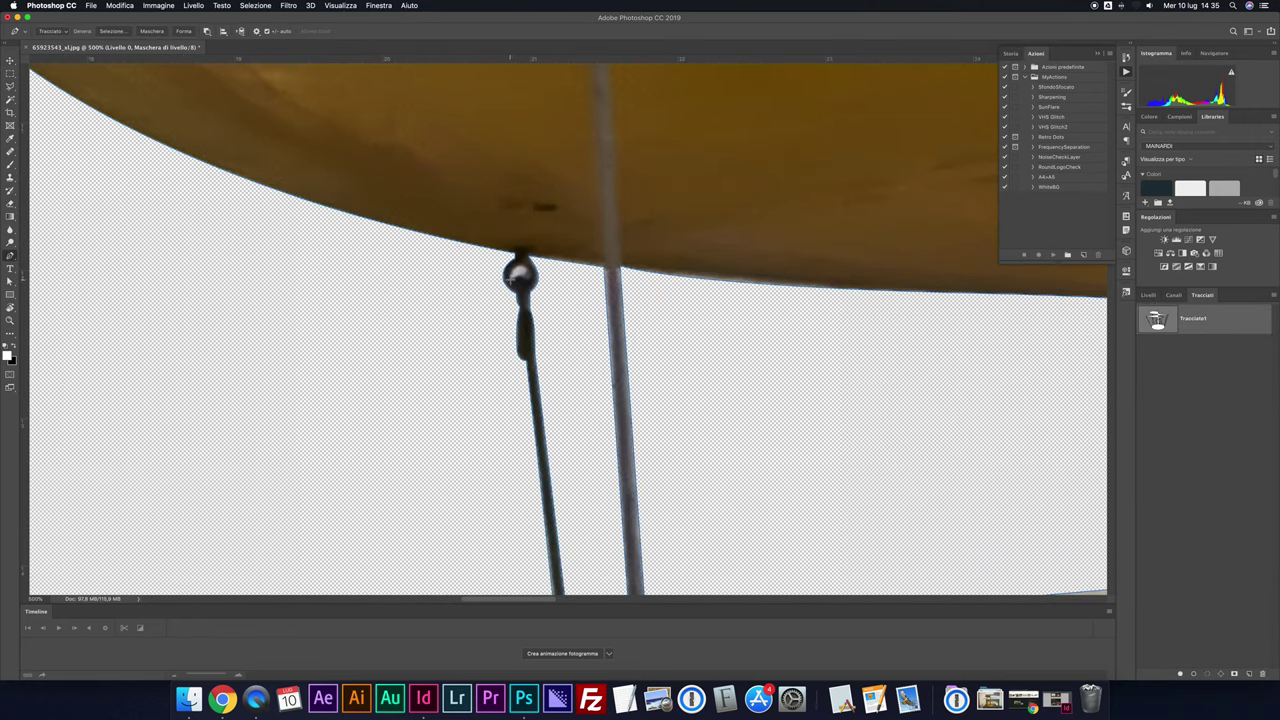
Close a pen path around the first hook eyelet and convert it to a selection
{"action": "left_click", "coordinate": [527, 279]}
{"action": "right_click", "coordinate": [519, 273]}
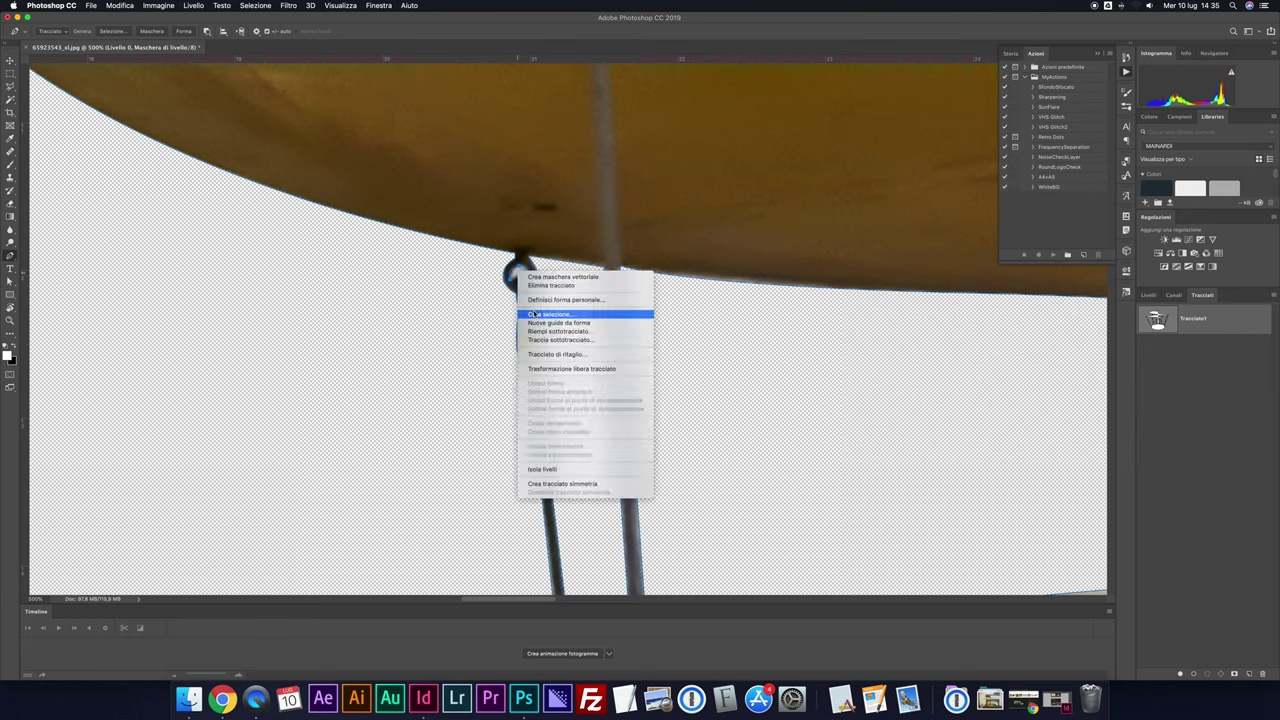
{"action": "left_click", "coordinate": [540, 312]}
{"action": "key", "text": "Return"}
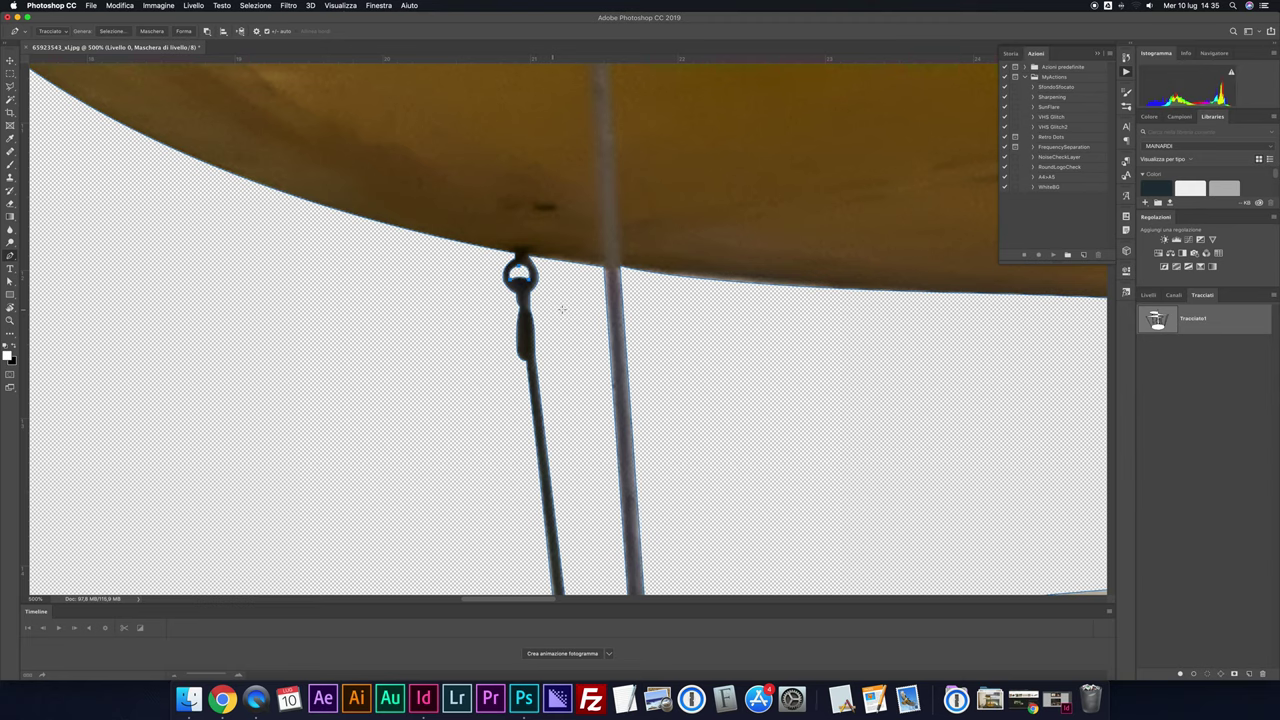
Trace the blade-tip hook eye, make it a selection, cut it from the mask and deselect
{"action": "key", "text": "super+minus"}
{"action": "key", "text": "super+minus"}
{"action": "scroll", "coordinate": [577, 310], "scroll_direction": "down", "scroll_amount": 5}
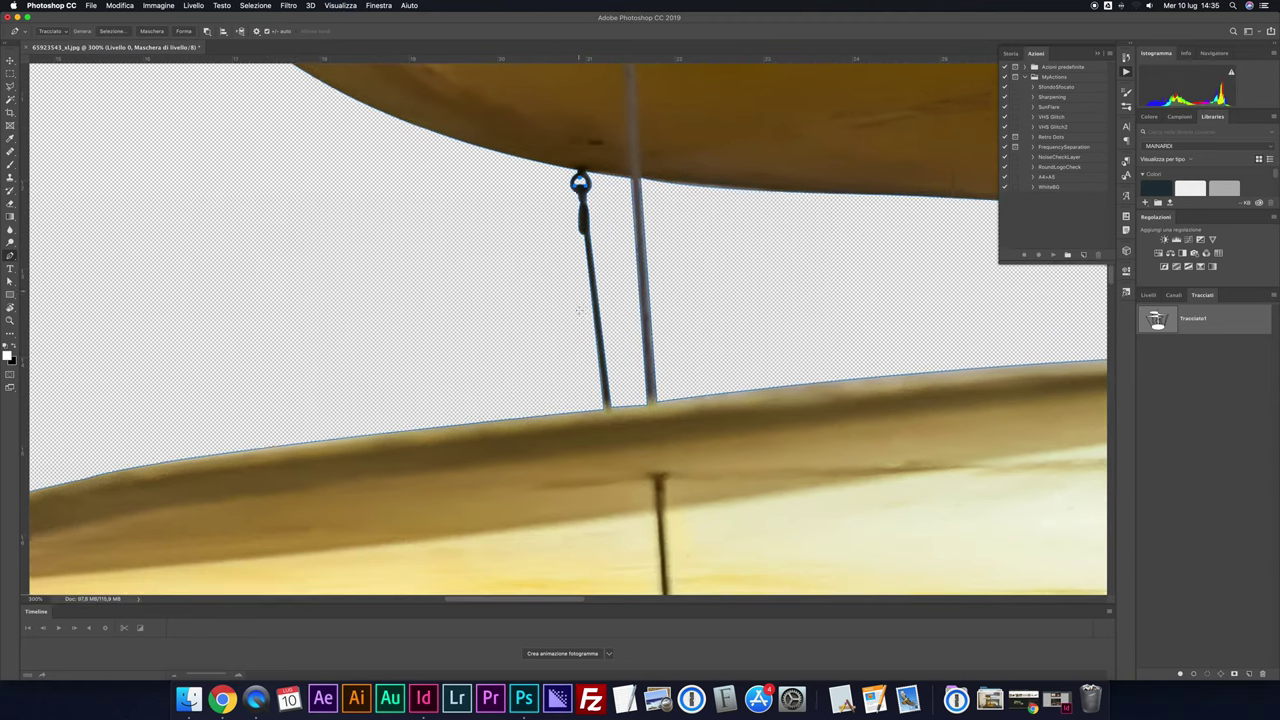
{"action": "key", "text": "super+minus"}
{"action": "scroll", "coordinate": [577, 311], "scroll_direction": "left", "scroll_amount": 5}
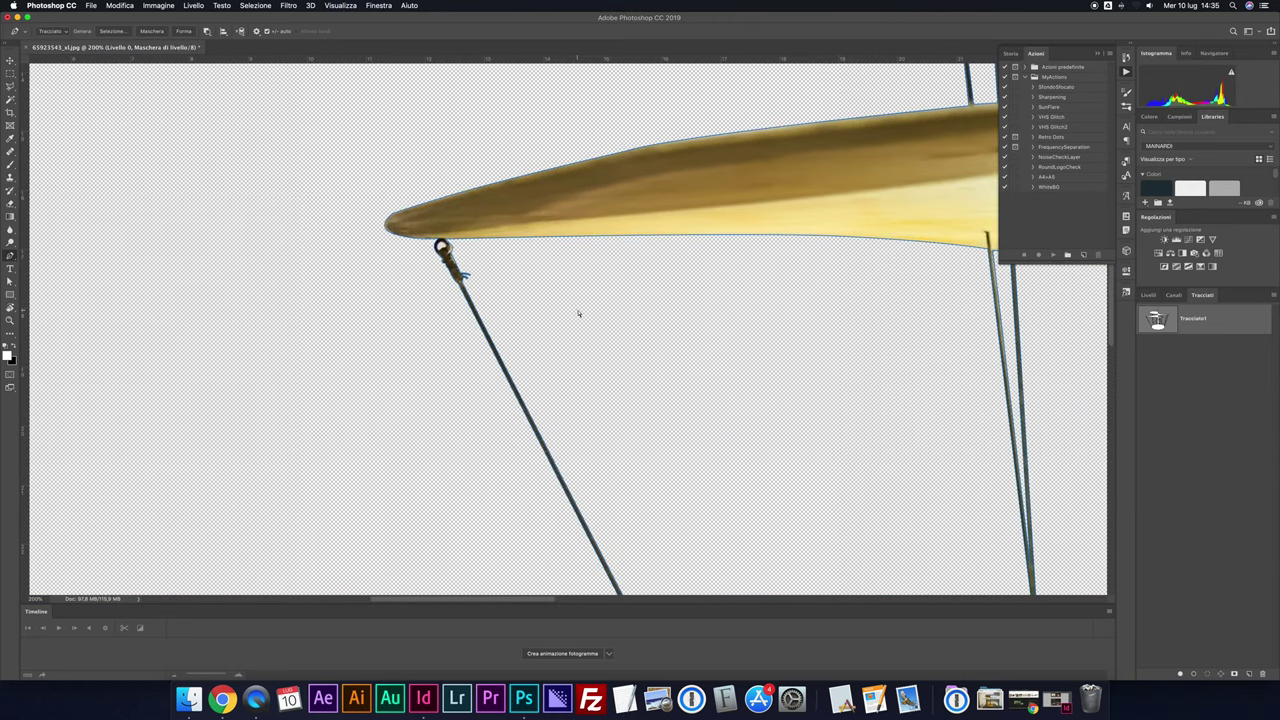
{"action": "key", "text": "super+plus"}
{"action": "key", "text": "super+plus"}
{"action": "key", "text": "super+plus"}
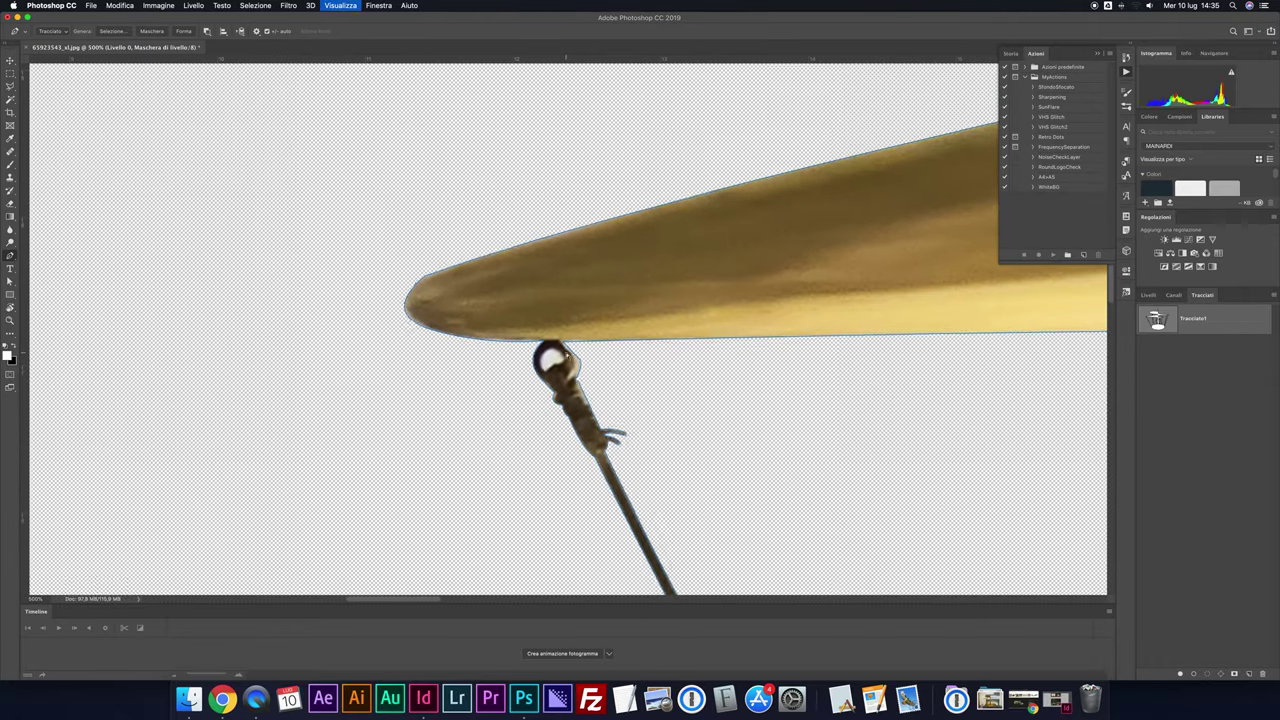
{"action": "key", "text": "super+plus"}
{"action": "key", "text": "super+plus"}
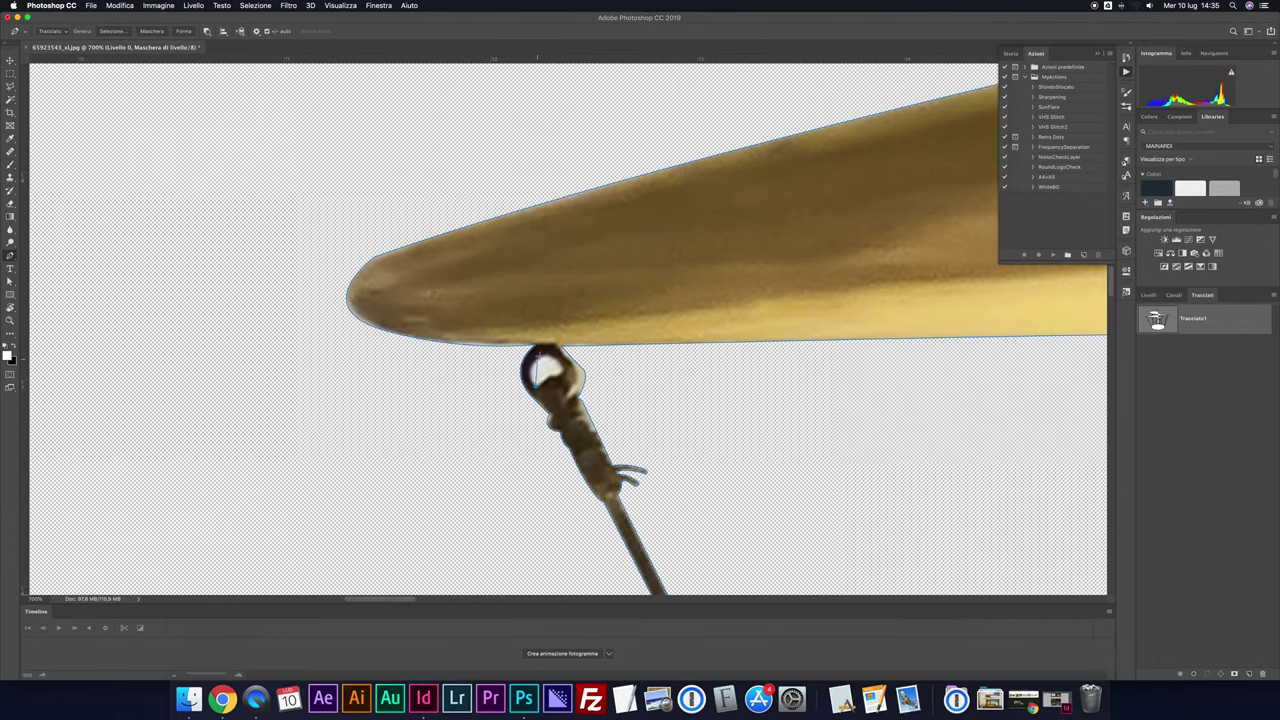
{"action": "left_click", "coordinate": [568, 344]}
{"action": "right_click", "coordinate": [541, 378]}
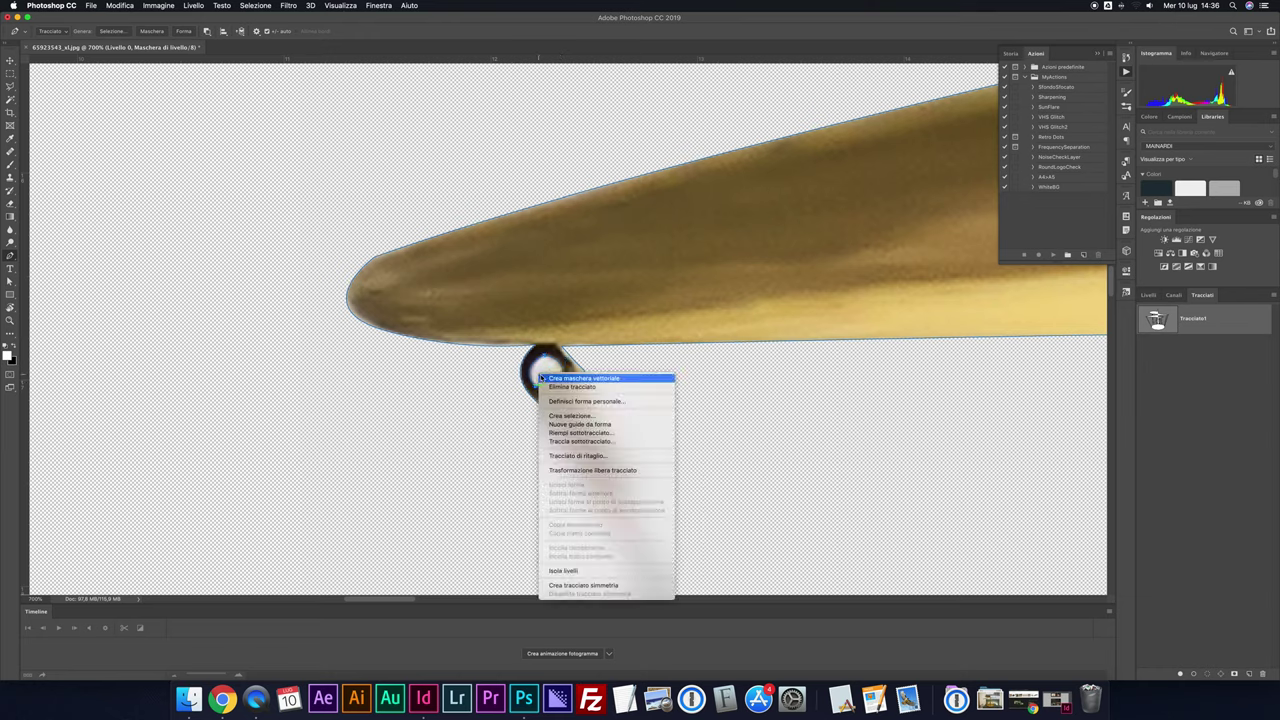
{"action": "left_click", "coordinate": [555, 415]}
{"action": "key", "text": "Return"}
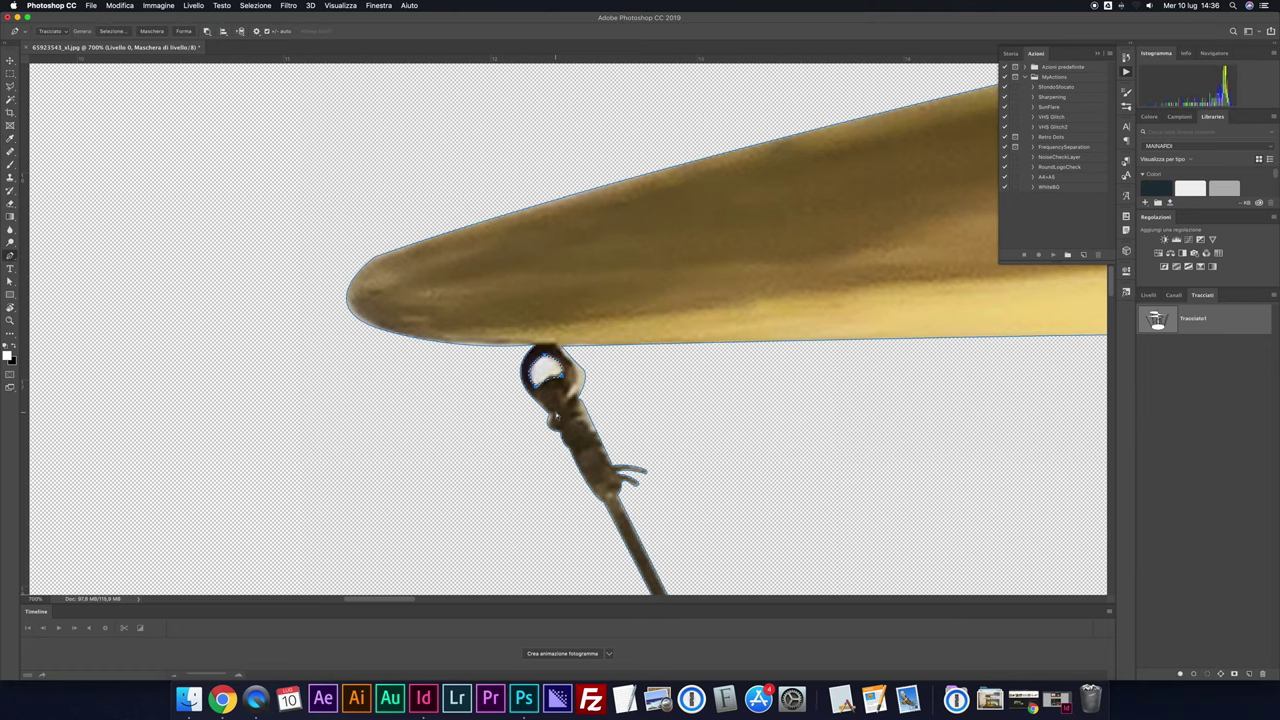
{"action": "key", "text": "super+d"}
{"action": "key", "text": "super+minus"}
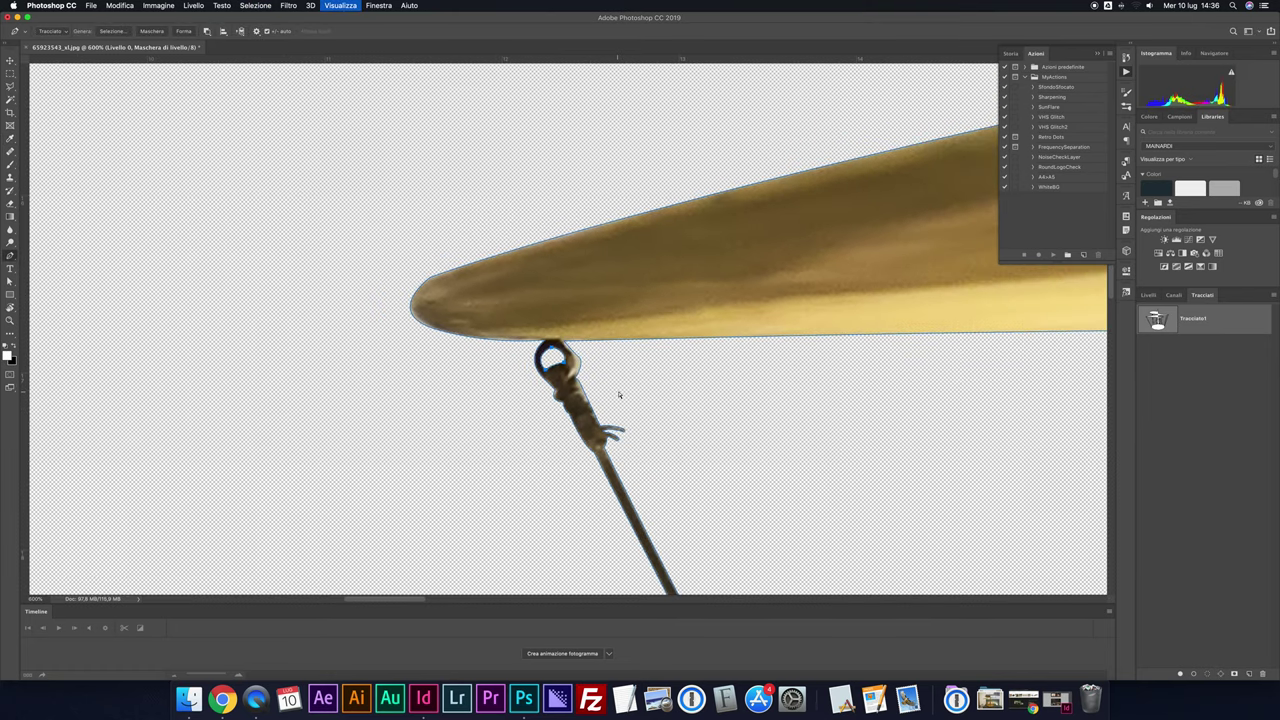
{"action": "key", "text": "super+minus"}
{"action": "key", "text": "super+minus"}
{"action": "key", "text": "super+minus"}
{"action": "key", "text": "super+minus"}
{"action": "key", "text": "super+minus"}
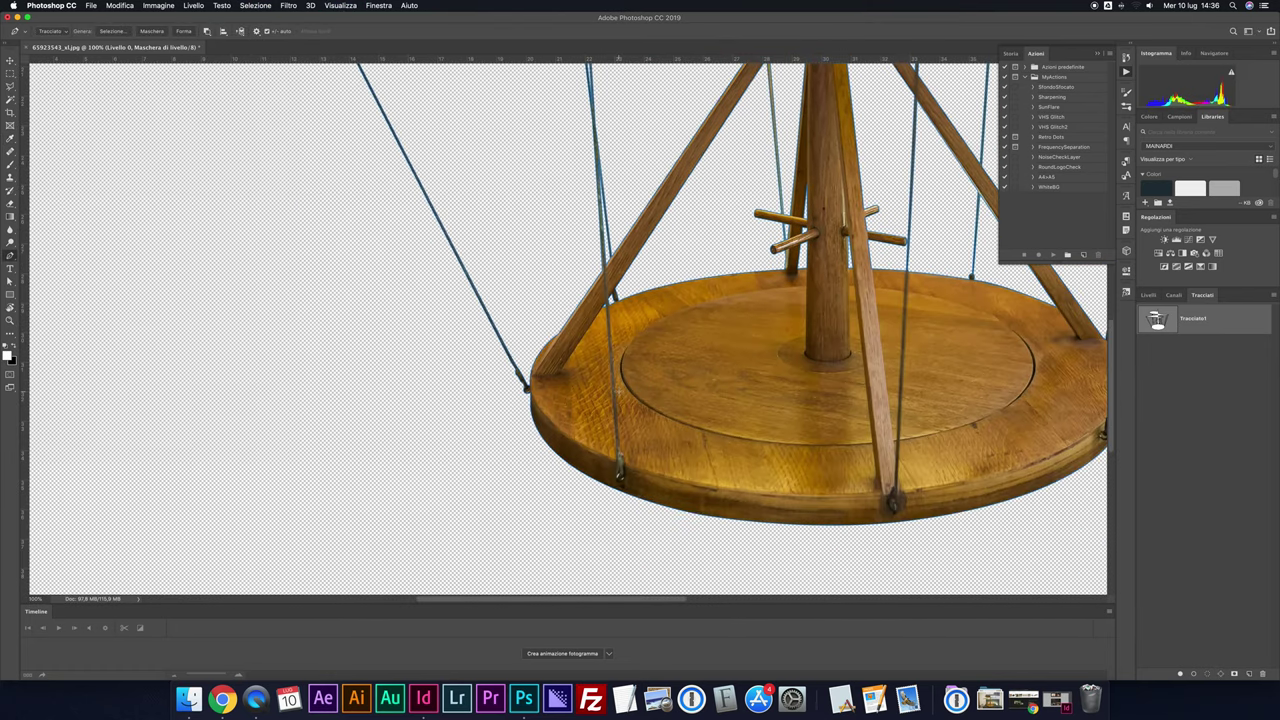
Trace the platform ring hole with a curved path, select it and cut it from the mask
{"action": "key", "text": "super+plus"}
{"action": "key", "text": "super+plus"}
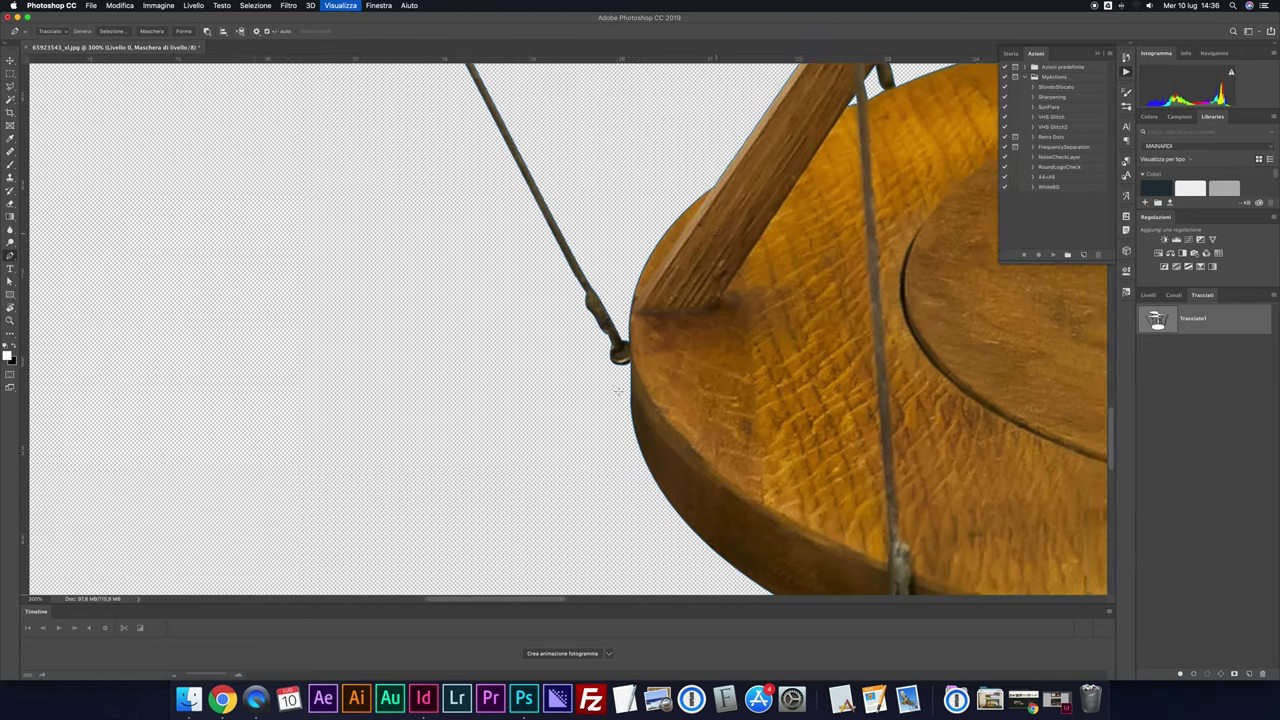
{"action": "key", "text": "super+plus"}
{"action": "key", "text": "super+plus"}
{"action": "key", "text": "super+plus"}
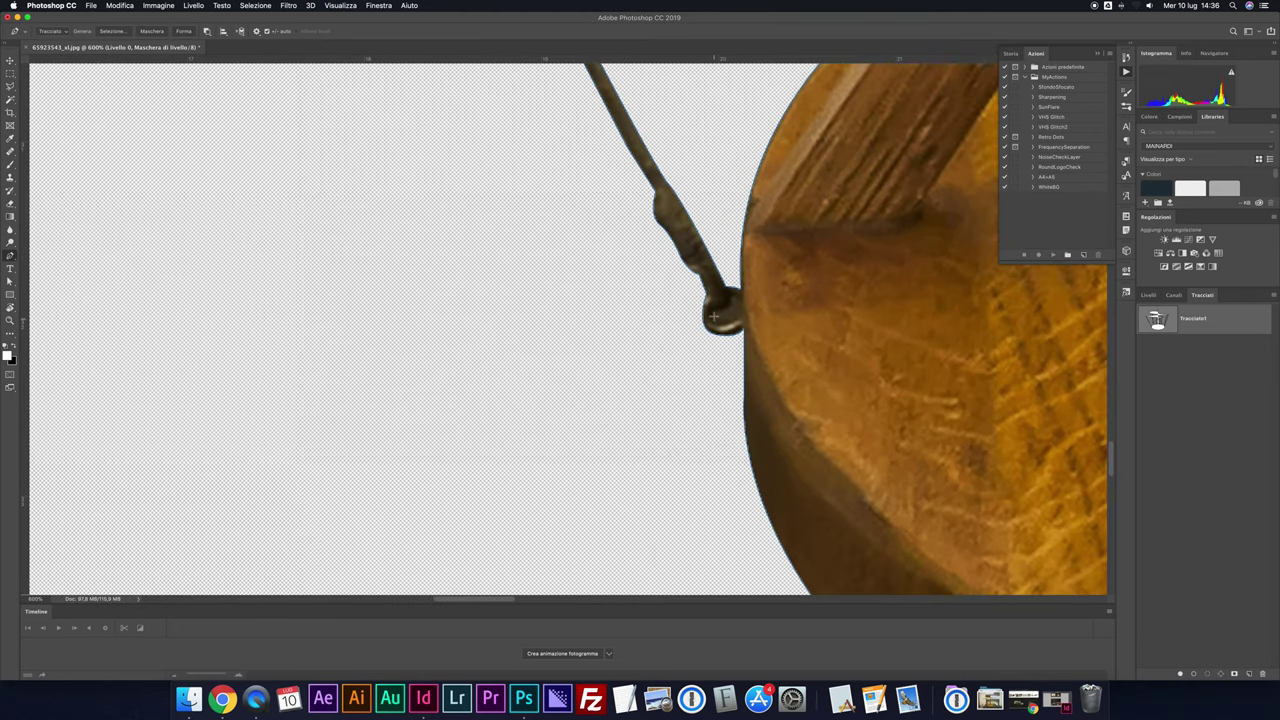
{"action": "left_click", "coordinate": [734, 311]}
{"action": "left_click_drag", "start_coordinate": [738, 311], "coordinate": [738, 331]}
{"action": "right_click", "coordinate": [719, 314]}
{"action": "left_click", "coordinate": [735, 360]}
{"action": "key", "text": "Return"}
{"action": "key", "text": "ctrl+shift+i"}
Outline the hole in the knob on the pole and turn it into a selection
{"action": "key", "text": "ctrl+minus"}
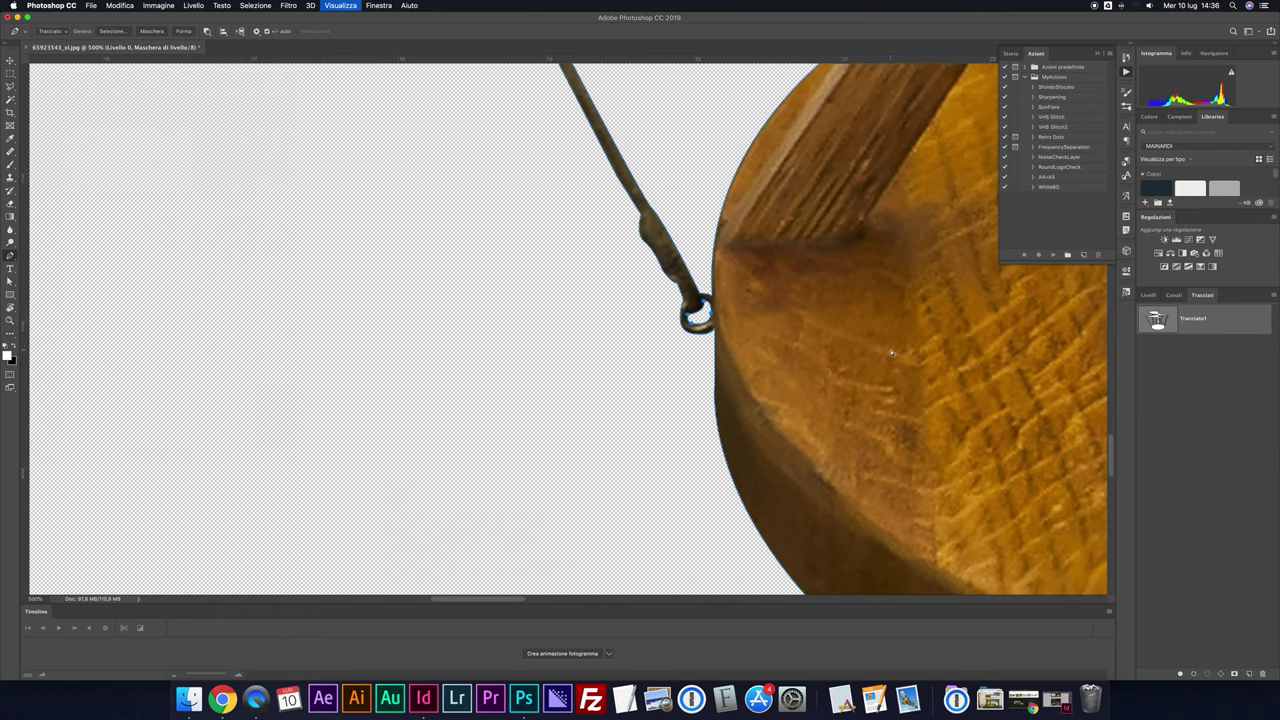
{"action": "key", "text": "ctrl+minus"}
{"action": "key", "text": "ctrl+minus"}
{"action": "key", "text": "ctrl+minus"}
{"action": "key", "text": "ctrl+minus"}
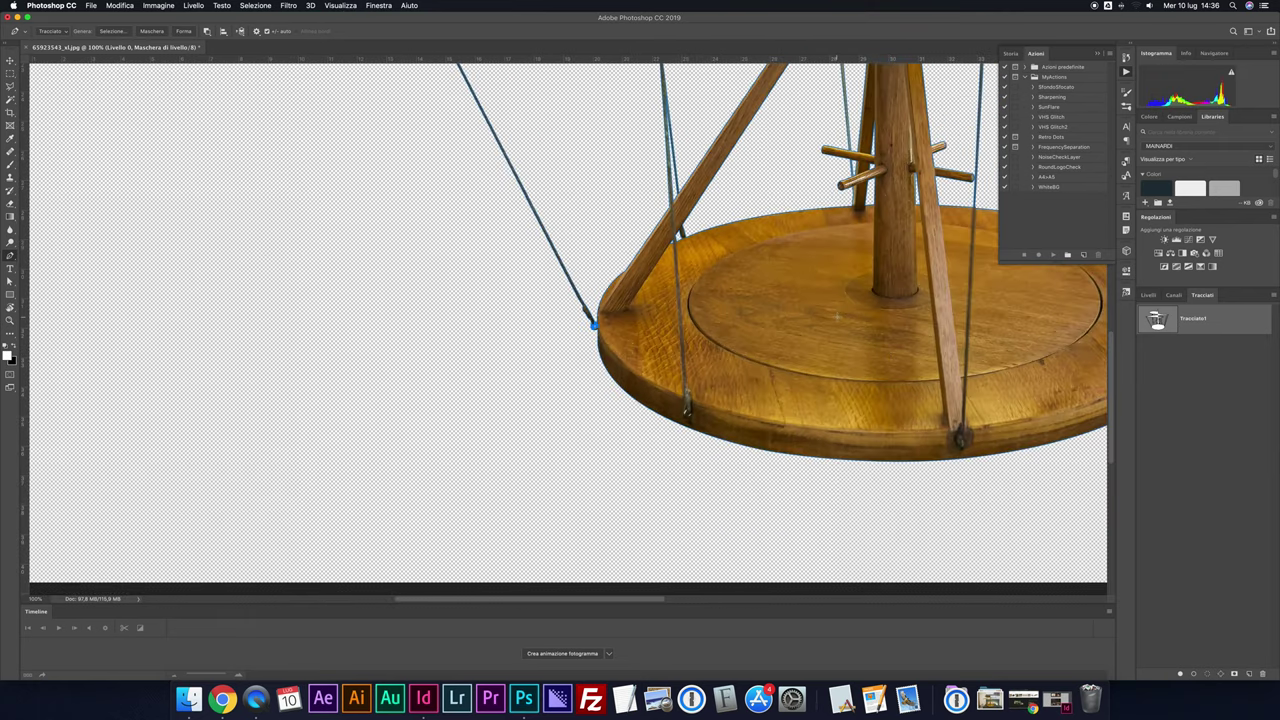
{"action": "scroll", "coordinate": [568, 320], "scroll_direction": "right", "scroll_amount": 3}
{"action": "scroll", "coordinate": [568, 320], "scroll_direction": "right", "scroll_amount": 2}
{"action": "scroll", "coordinate": [932, 320], "scroll_direction": "up", "scroll_amount": 5}
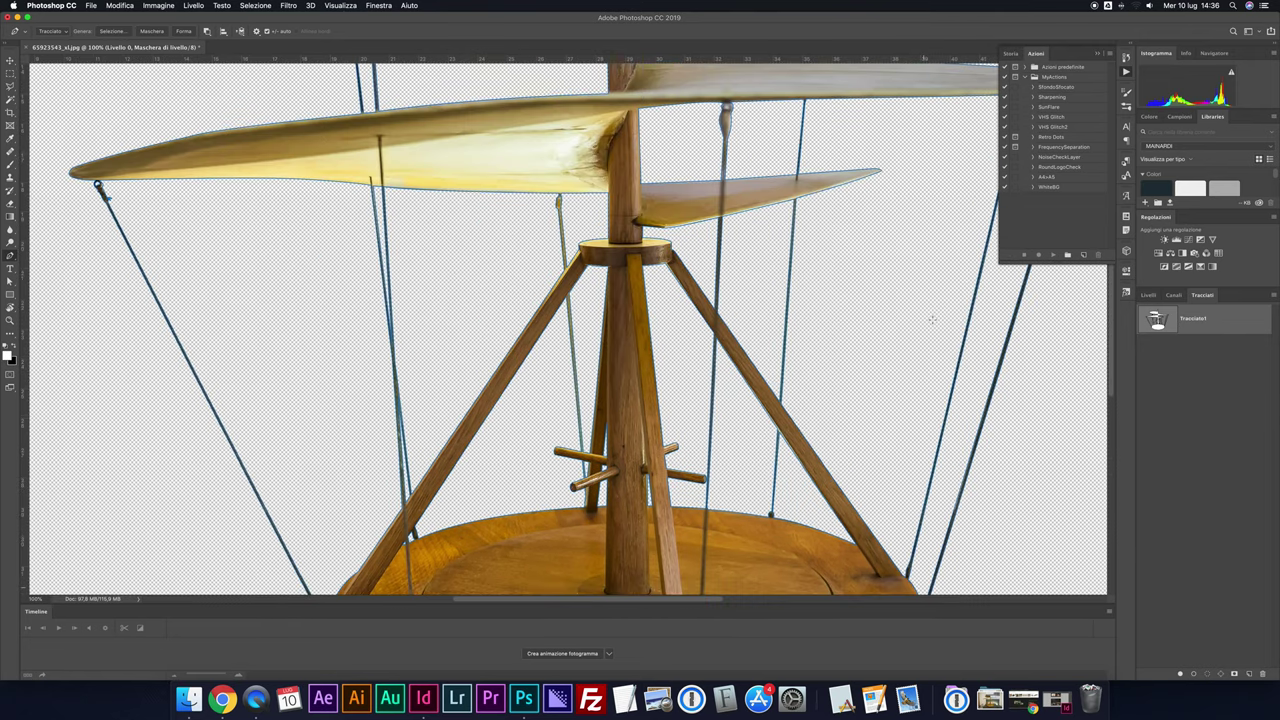
{"action": "scroll", "coordinate": [932, 320], "scroll_direction": "up", "scroll_amount": 3}
{"action": "scroll", "coordinate": [932, 320], "scroll_direction": "up", "scroll_amount": 3}
{"action": "key", "text": "ctrl+plus"}
{"action": "key", "text": "ctrl+plus"}
{"action": "key", "text": "ctrl+plus"}
{"action": "scroll", "coordinate": [932, 320], "scroll_direction": "up", "scroll_amount": 2}
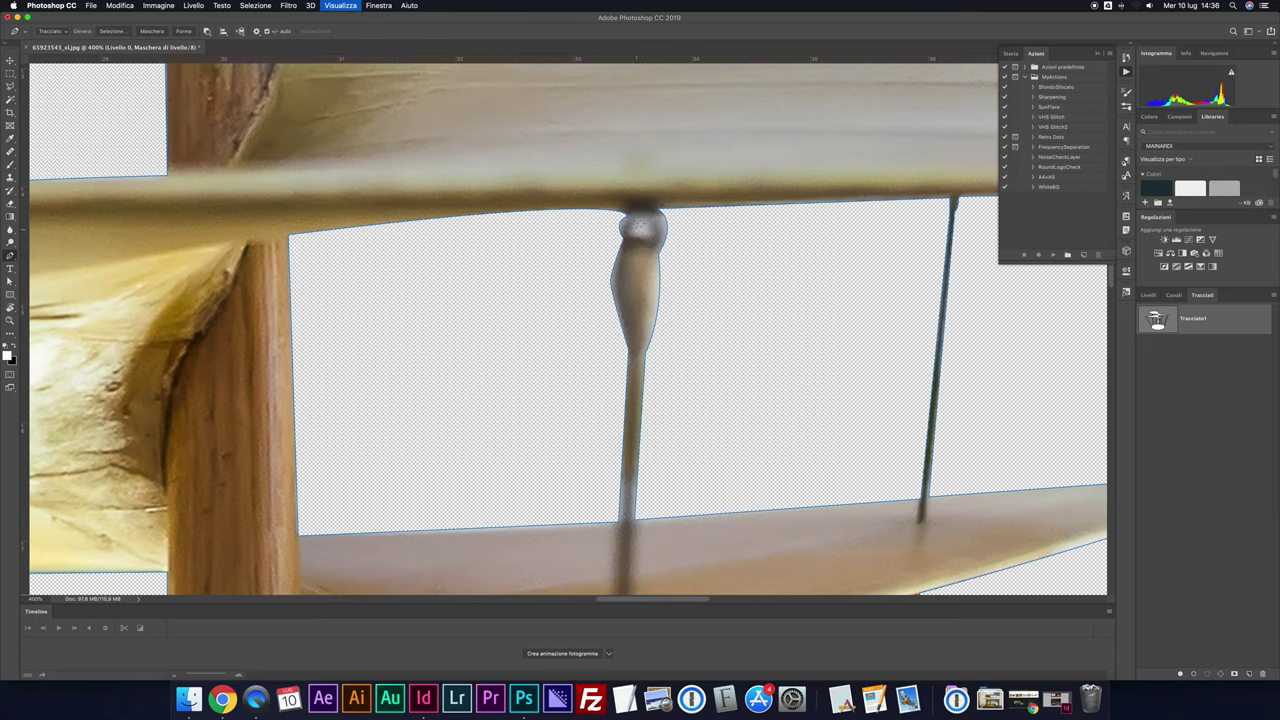
{"action": "left_click", "coordinate": [633, 228]}
{"action": "left_click", "coordinate": [641, 229]}
{"action": "right_click", "coordinate": [641, 229]}
{"action": "left_click", "coordinate": [657, 266]}
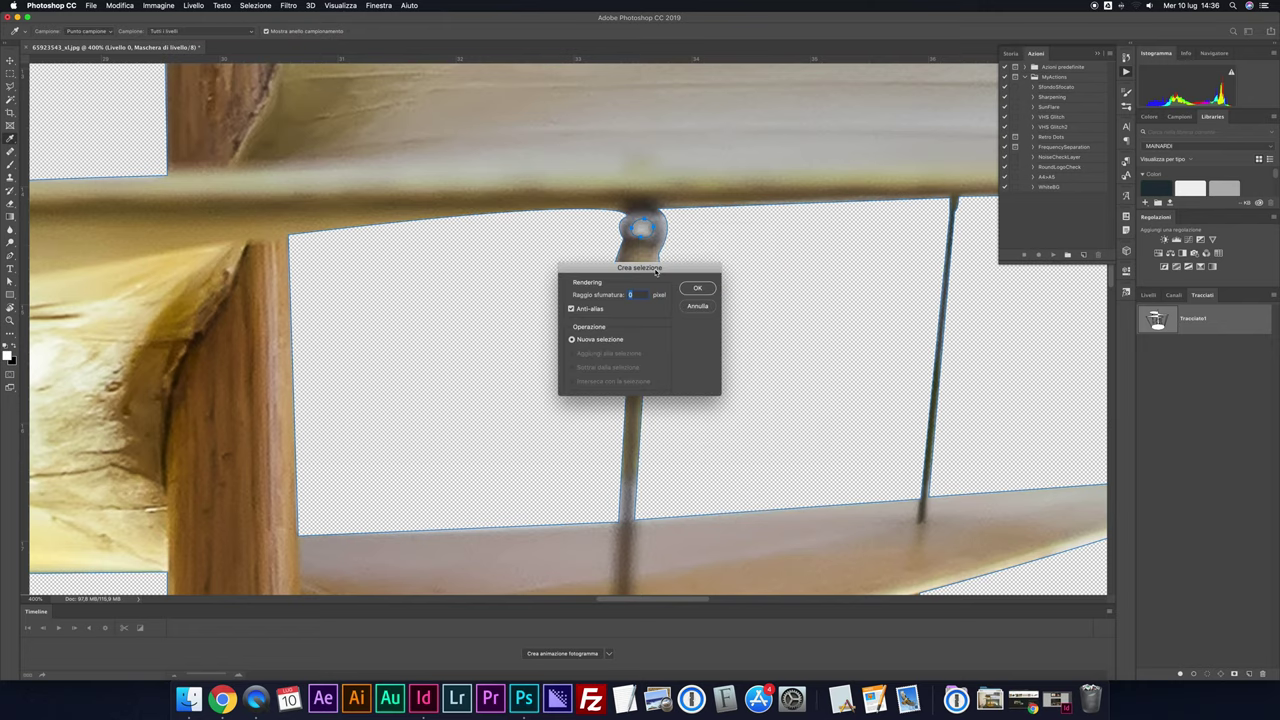
{"action": "key", "text": "Return"}
Trace the strut clamp hole, make it a selection, remove it from the mask and deselect
{"action": "scroll", "coordinate": [643, 265], "scroll_direction": "right", "scroll_amount": 5}
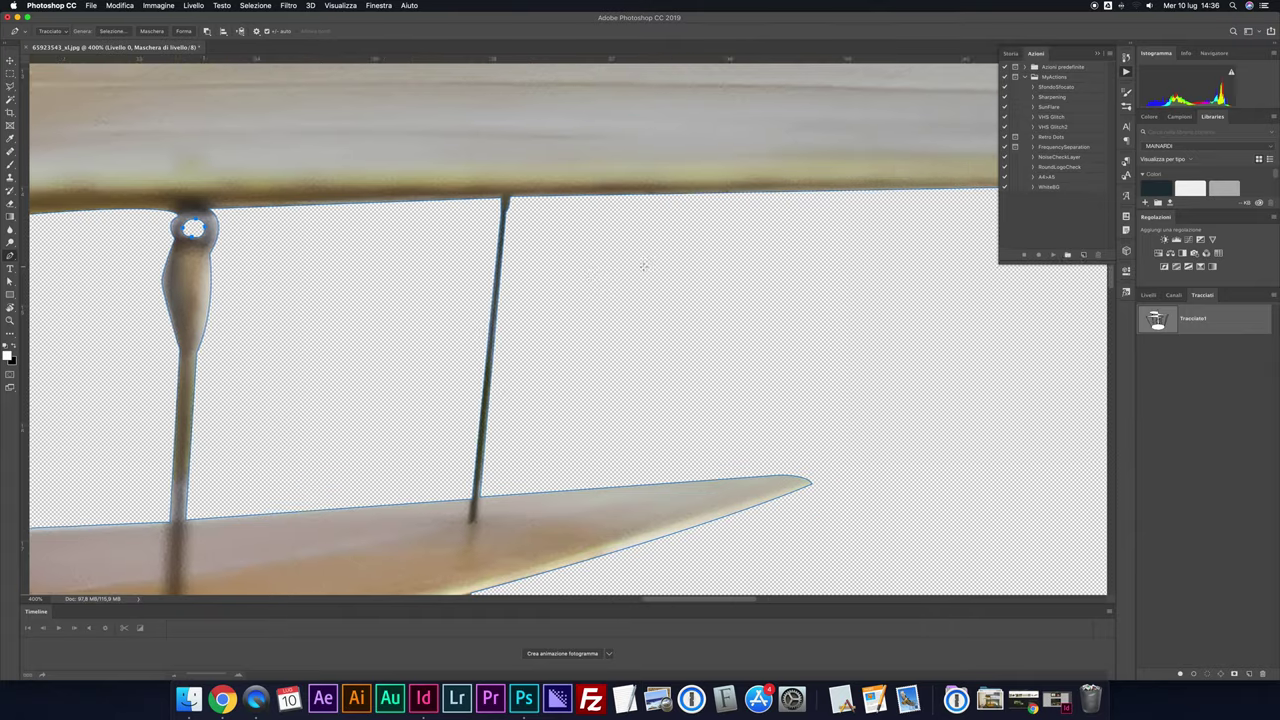
{"action": "scroll", "coordinate": [643, 265], "scroll_direction": "right", "scroll_amount": 5}
{"action": "scroll", "coordinate": [643, 265], "scroll_direction": "right", "scroll_amount": 5}
{"action": "scroll", "coordinate": [700, 240], "scroll_direction": "right", "scroll_amount": 3}
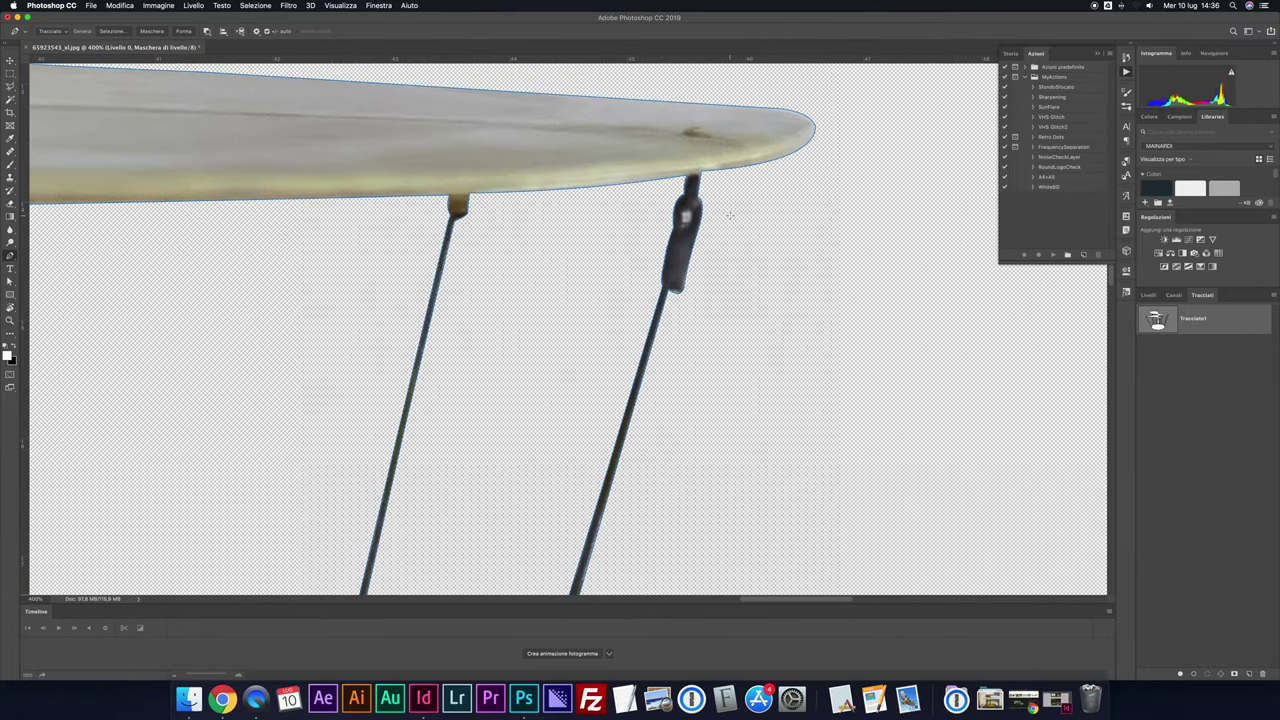
{"action": "key", "text": "super+plus"}
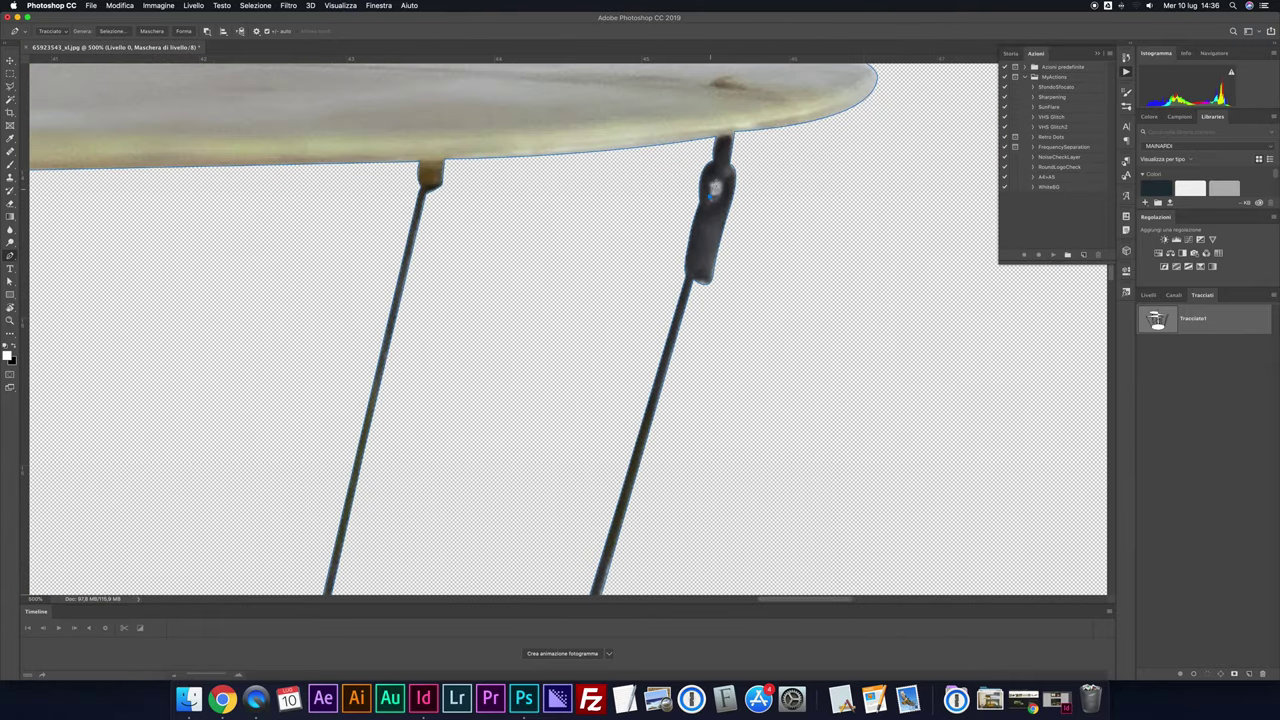
{"action": "left_click", "coordinate": [715, 182]}
{"action": "left_click", "coordinate": [721, 198]}
{"action": "left_click", "coordinate": [718, 195]}
{"action": "right_click", "coordinate": [717, 190]}
{"action": "left_click", "coordinate": [733, 232]}
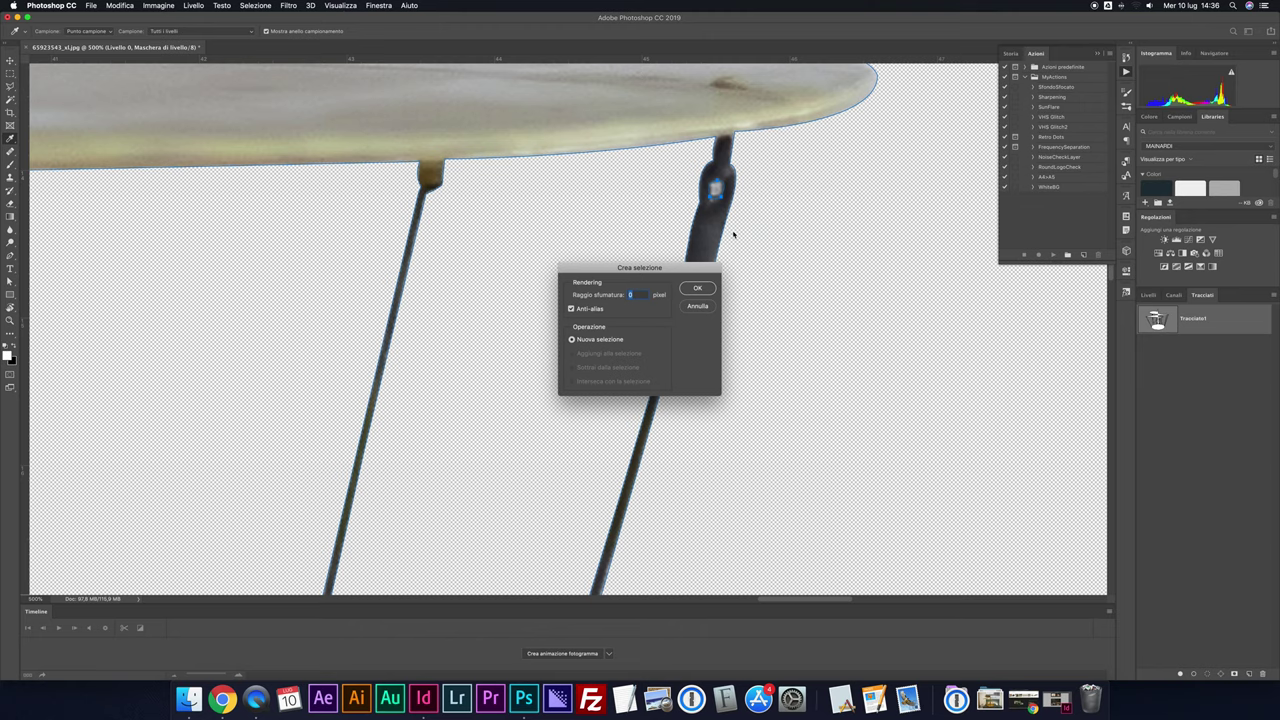
{"action": "key", "text": "Return"}
{"action": "key", "text": "super+d"}
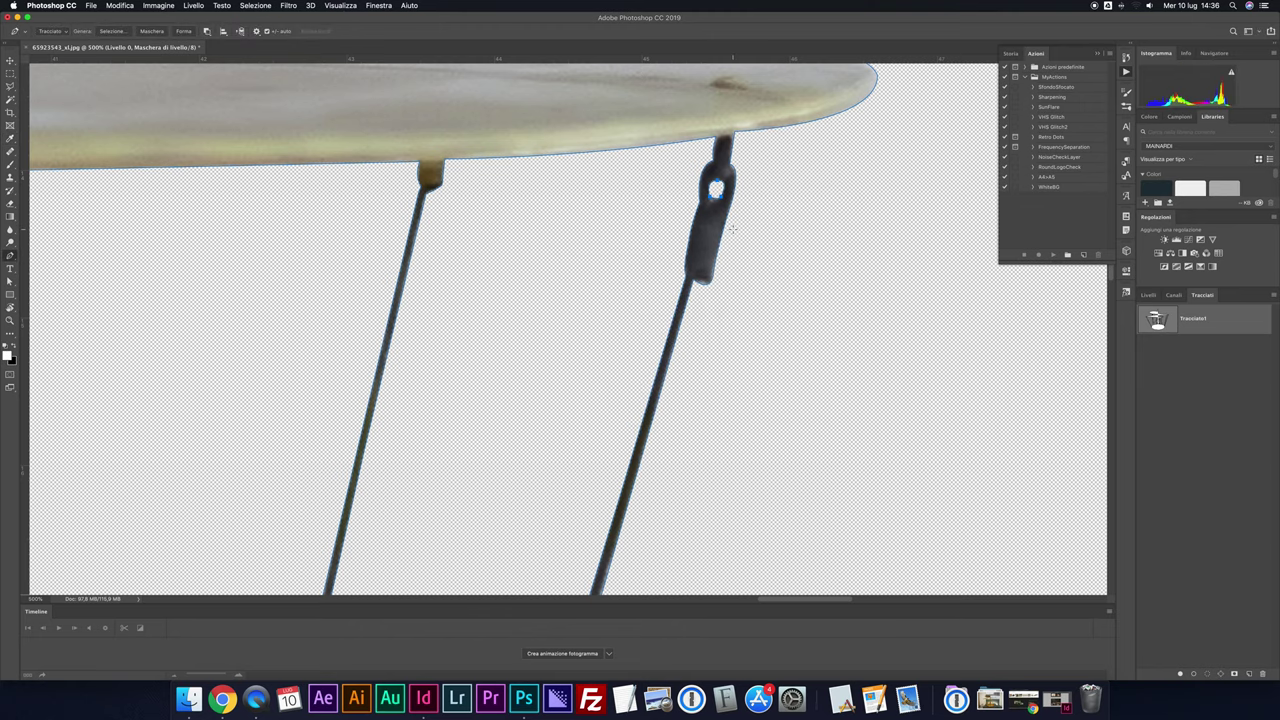
Fit the image on screen, check the mask cut-out in Layers, and select the Move tool
{"action": "key", "text": "super+0"}
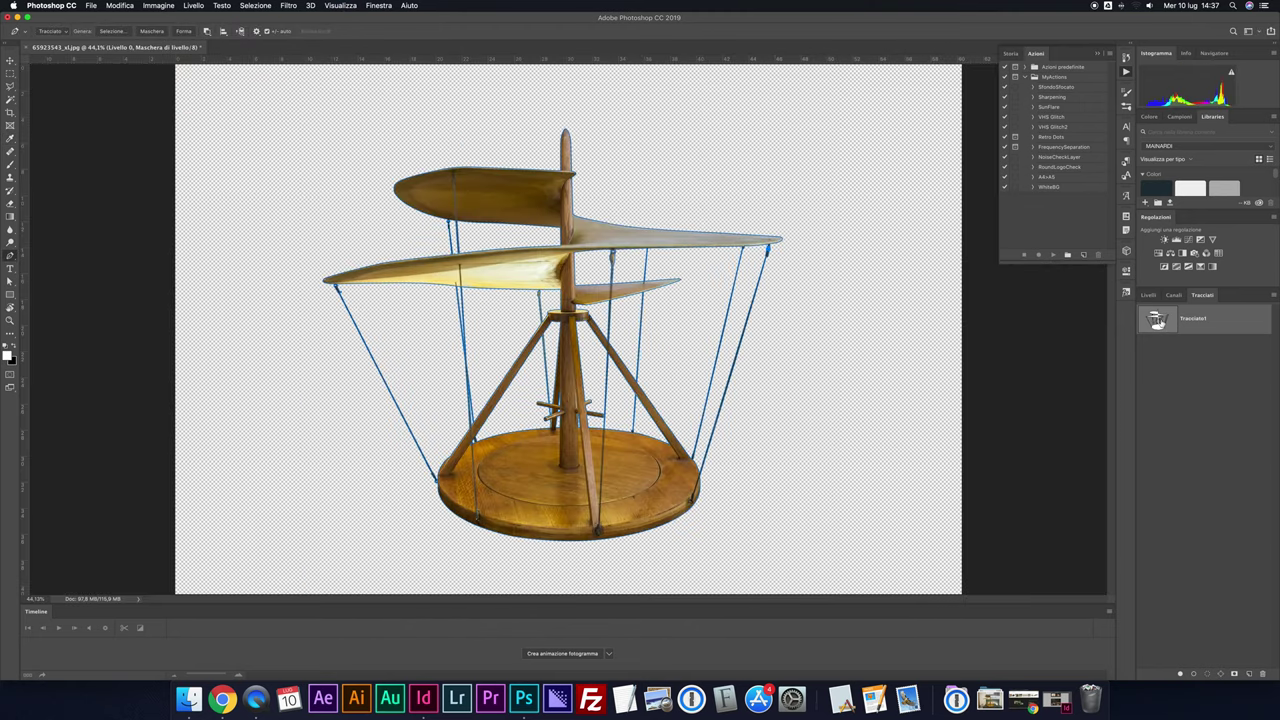
{"action": "left_click", "coordinate": [1150, 296]}
{"action": "left_click", "coordinate": [1200, 359], "text": "shift"}
{"action": "key", "text": "v"}
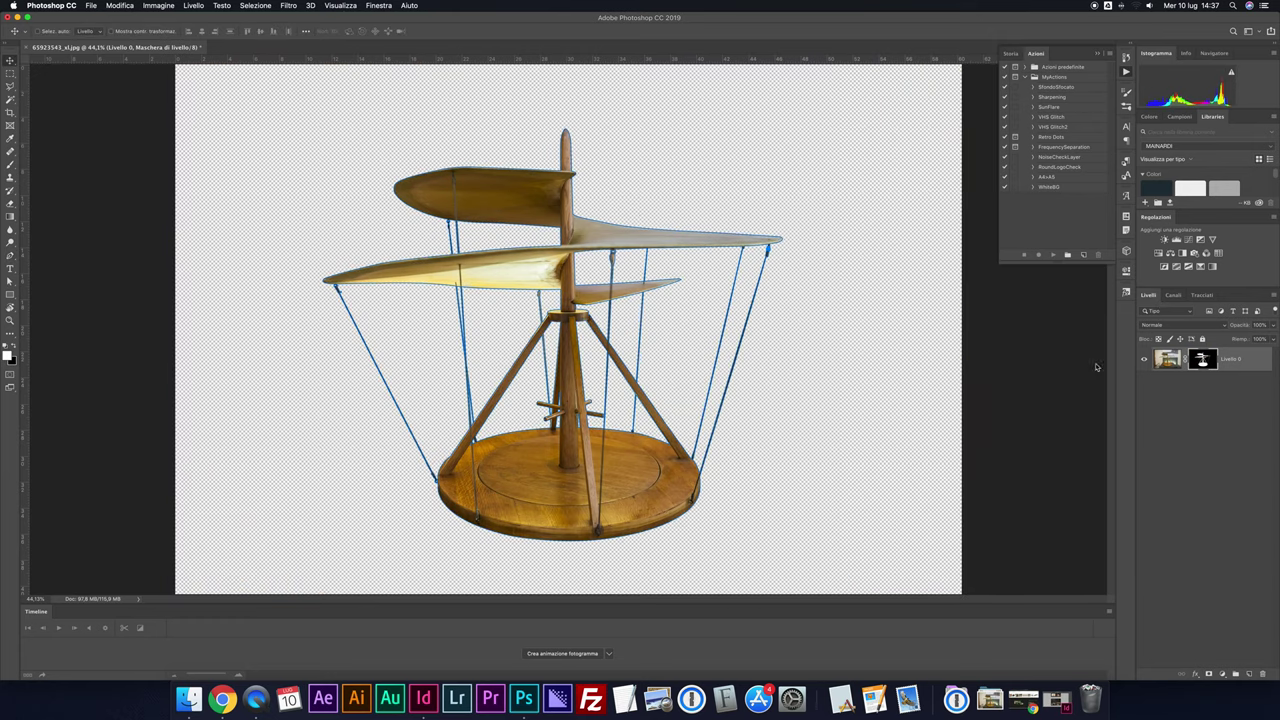